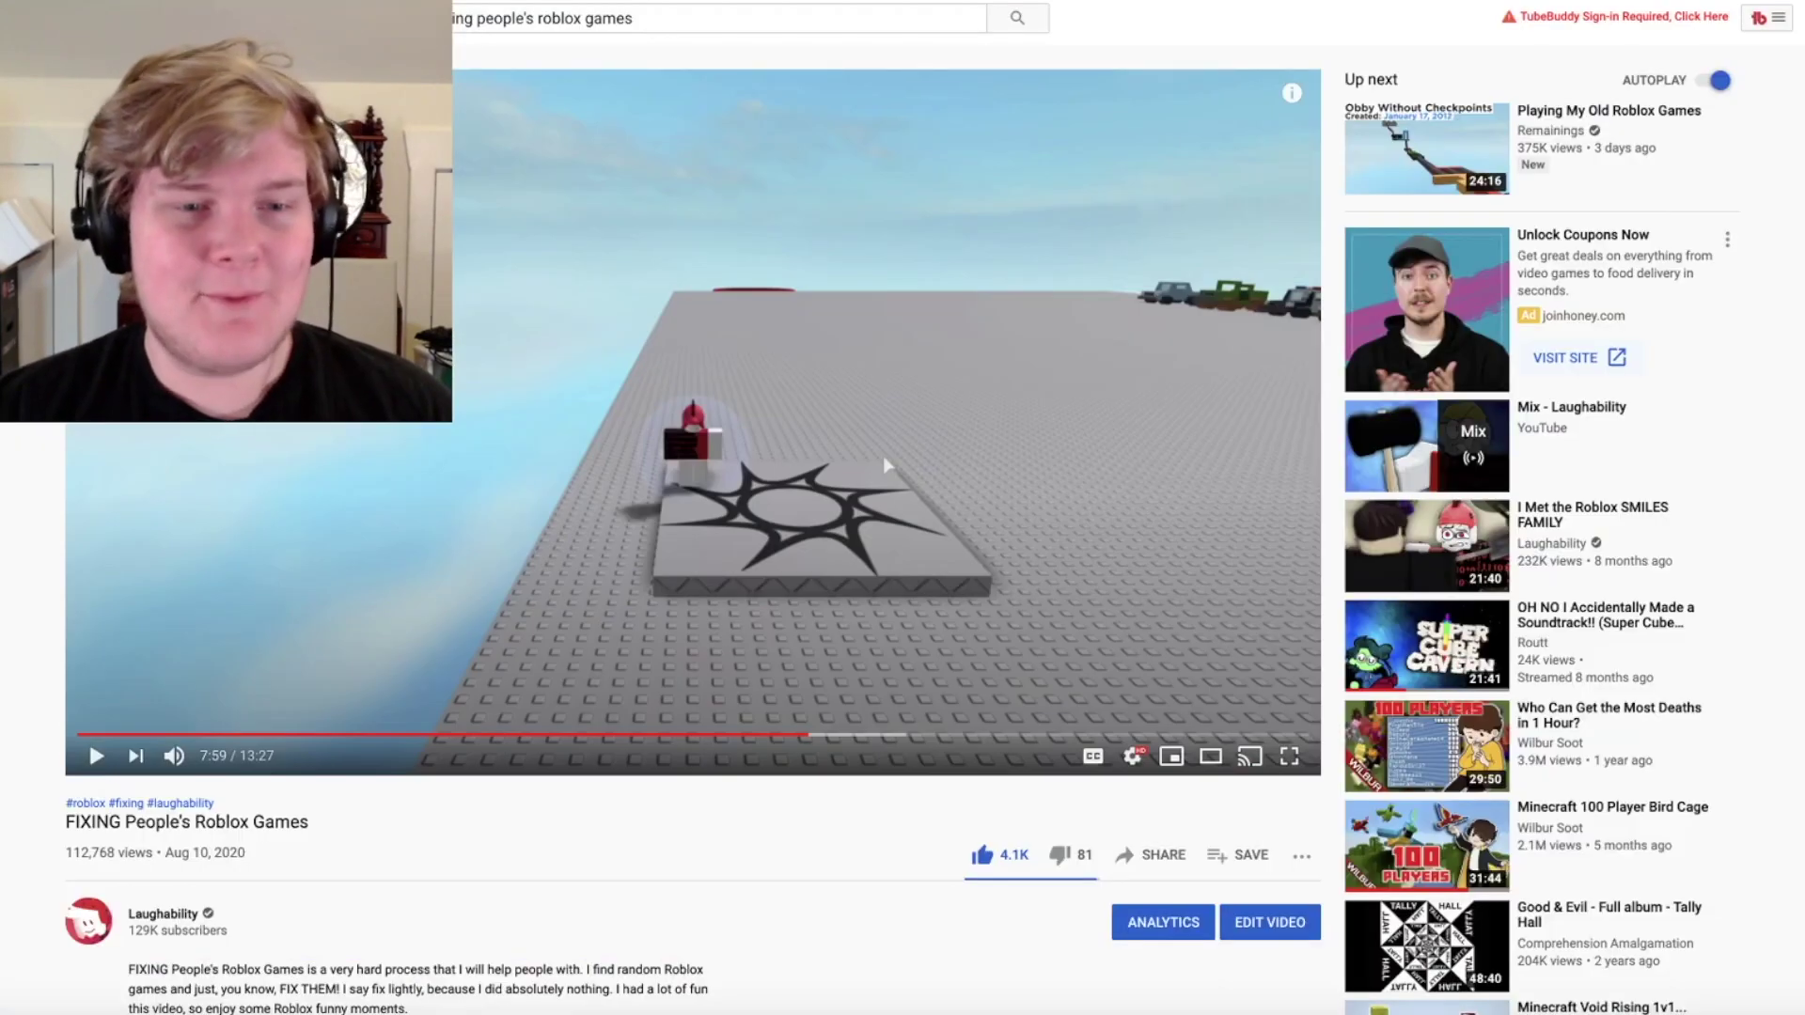
scroll(680, 399, "down", 5)
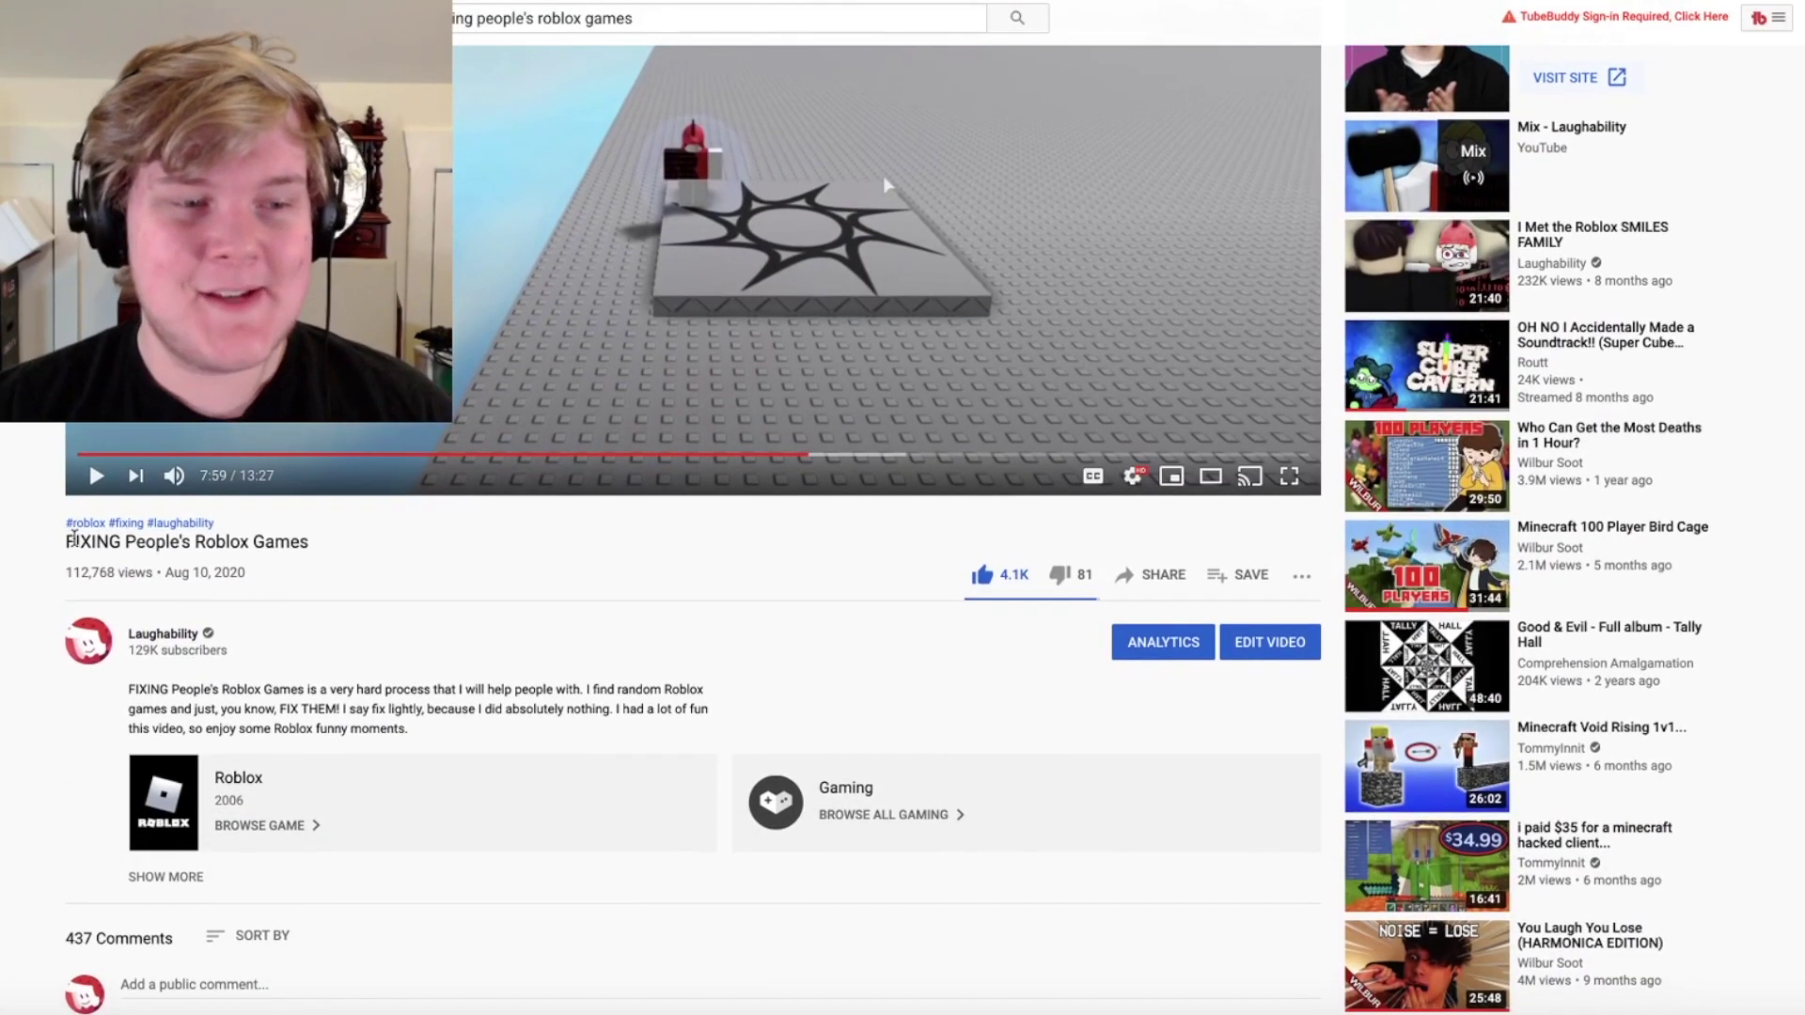
left_click_drag(67, 541, 254, 545)
- Deselect the highlighted text in the YouTube video title
left_click(402, 558)
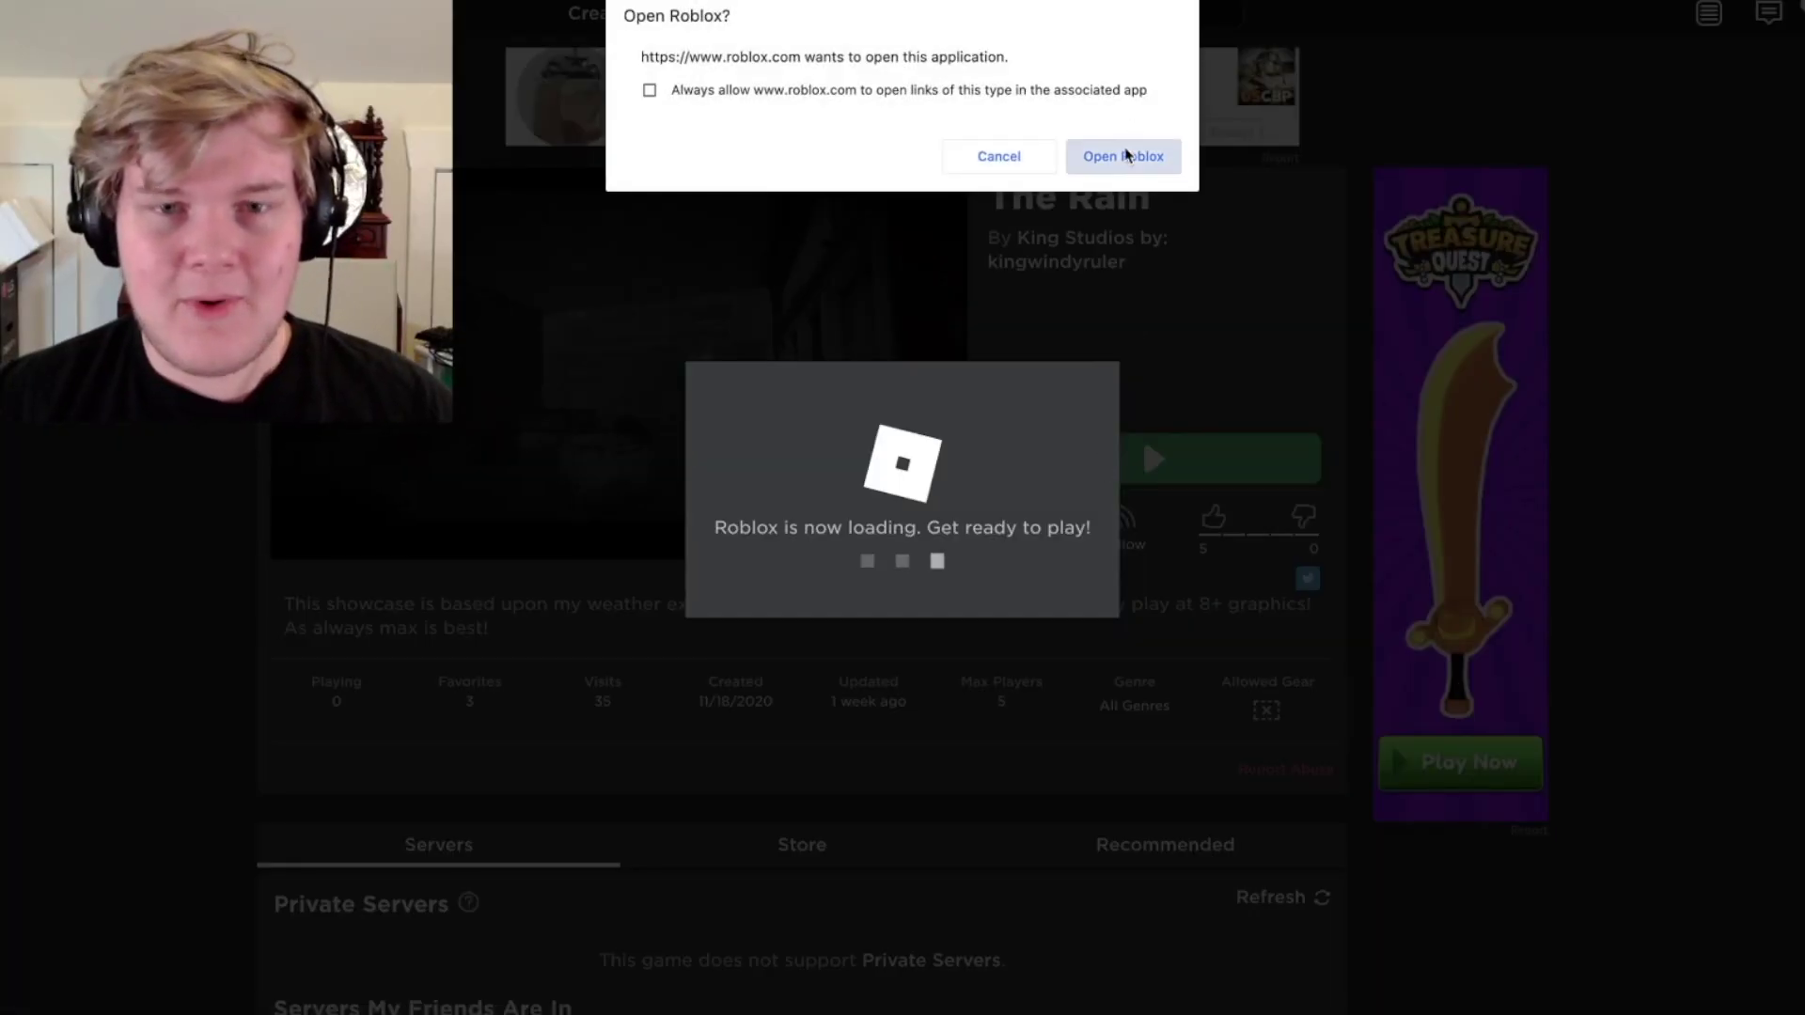
- Launch 'The Rain' by King Studios in Roblox from its game page
left_click(1125, 152)
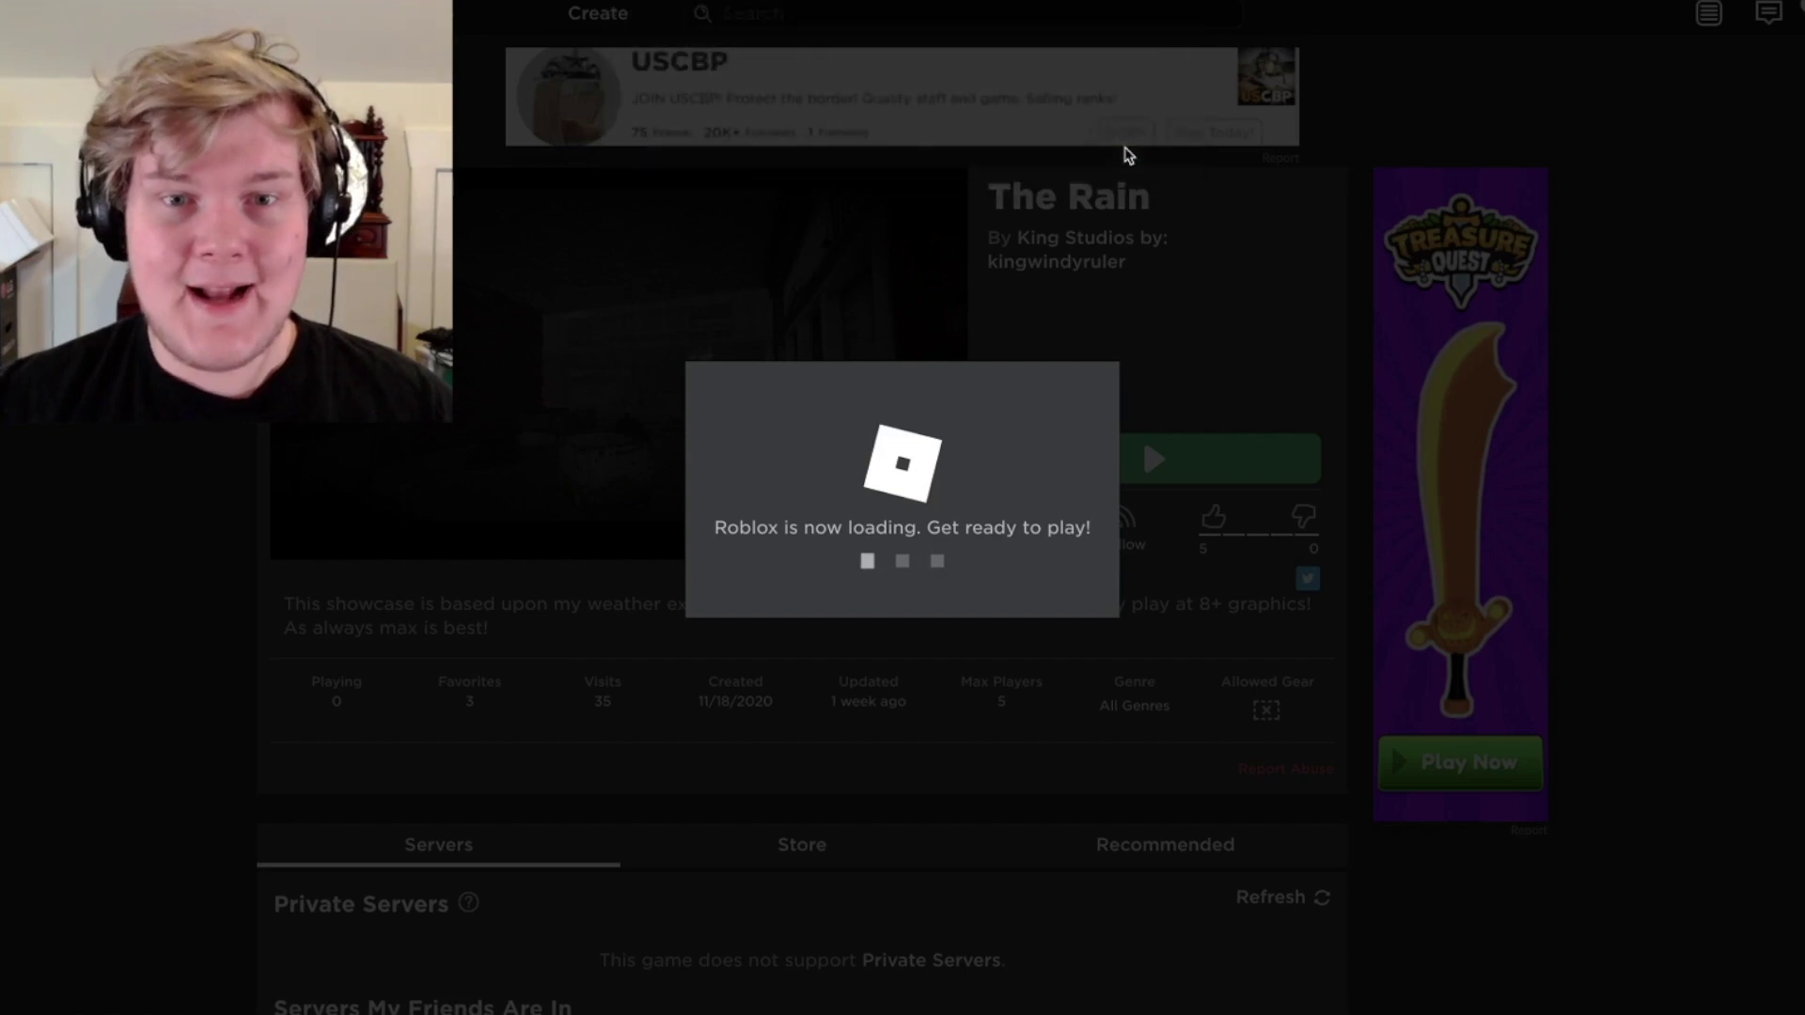
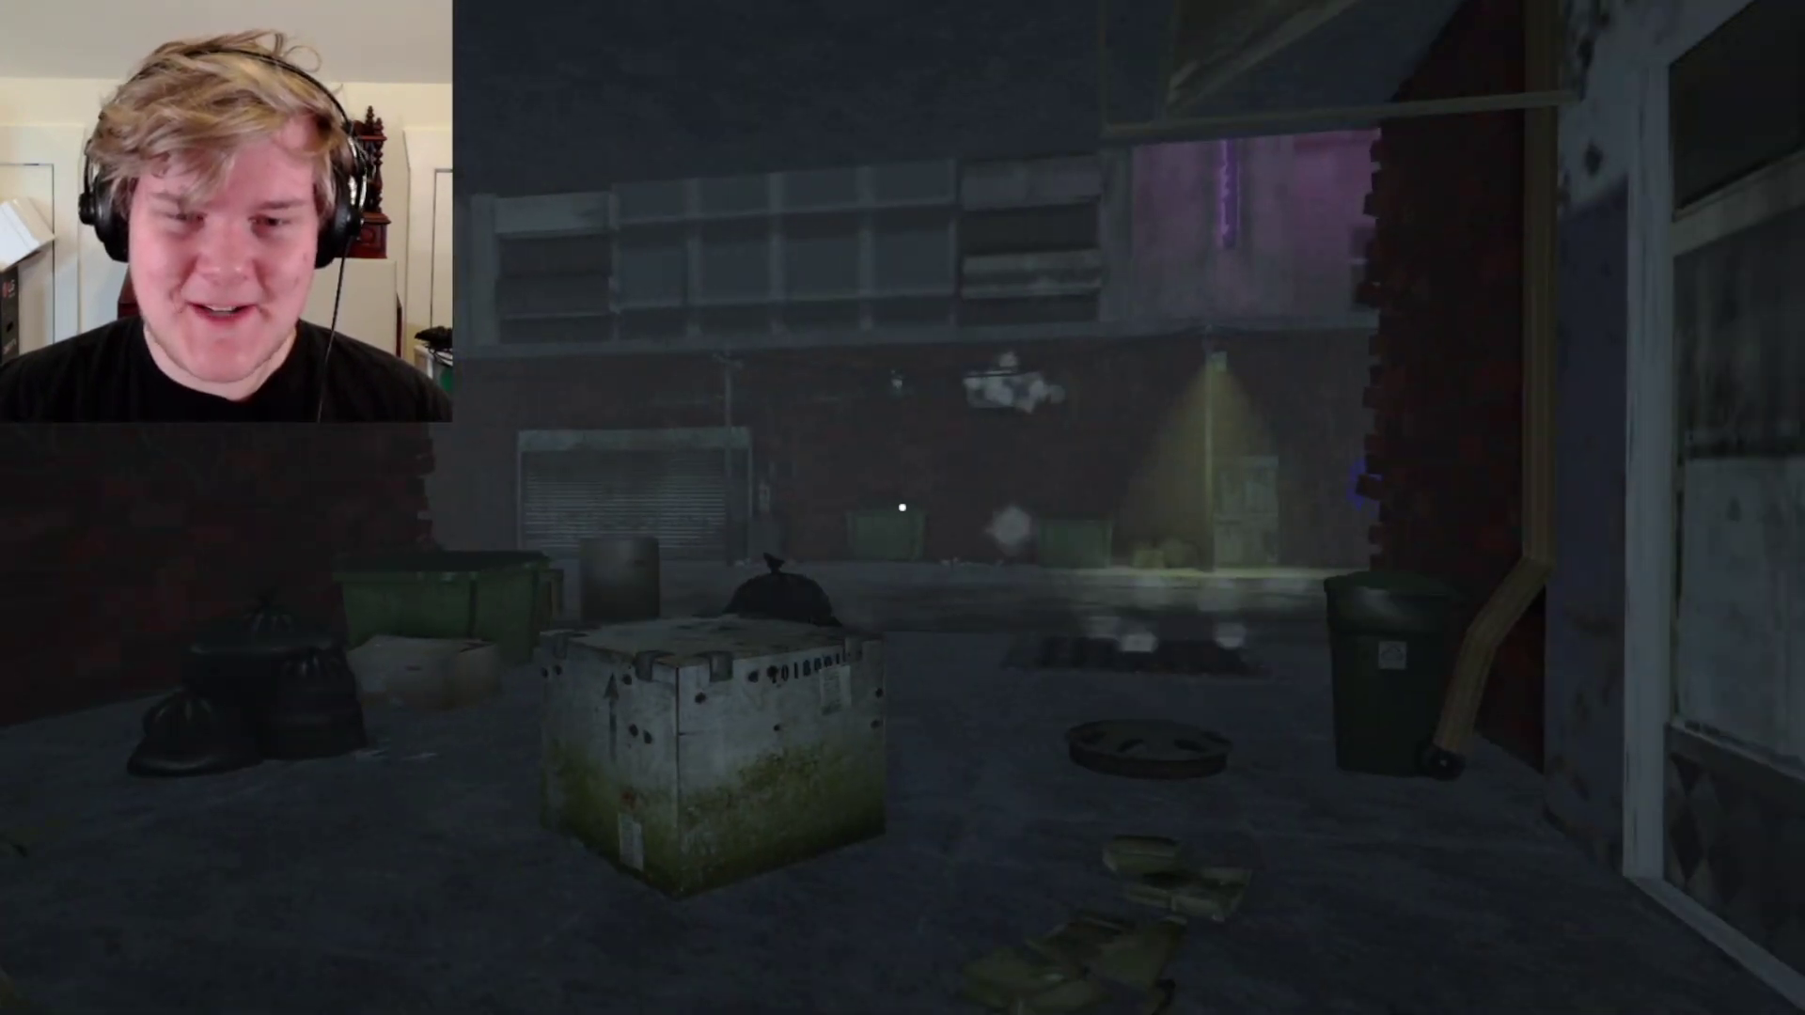
- Open and close the in-game menu, then walk the character along the rainy street
key("Escape")
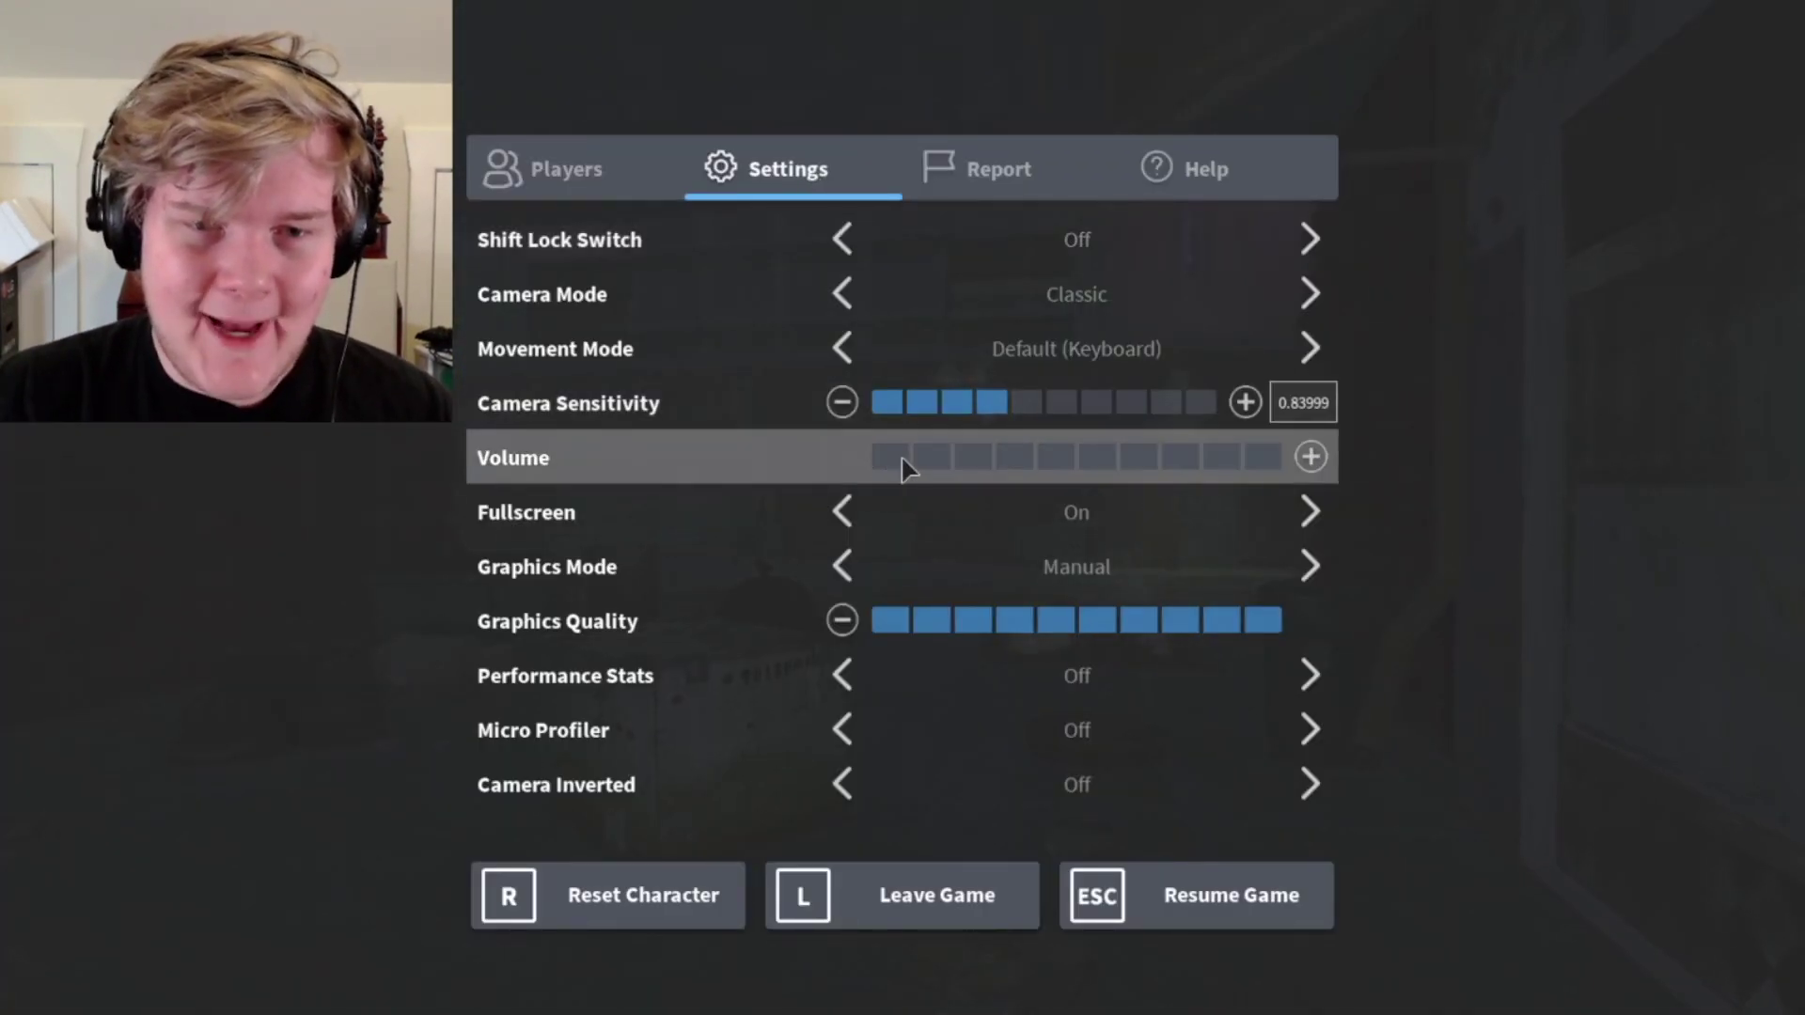
key("Escape")
key("a")
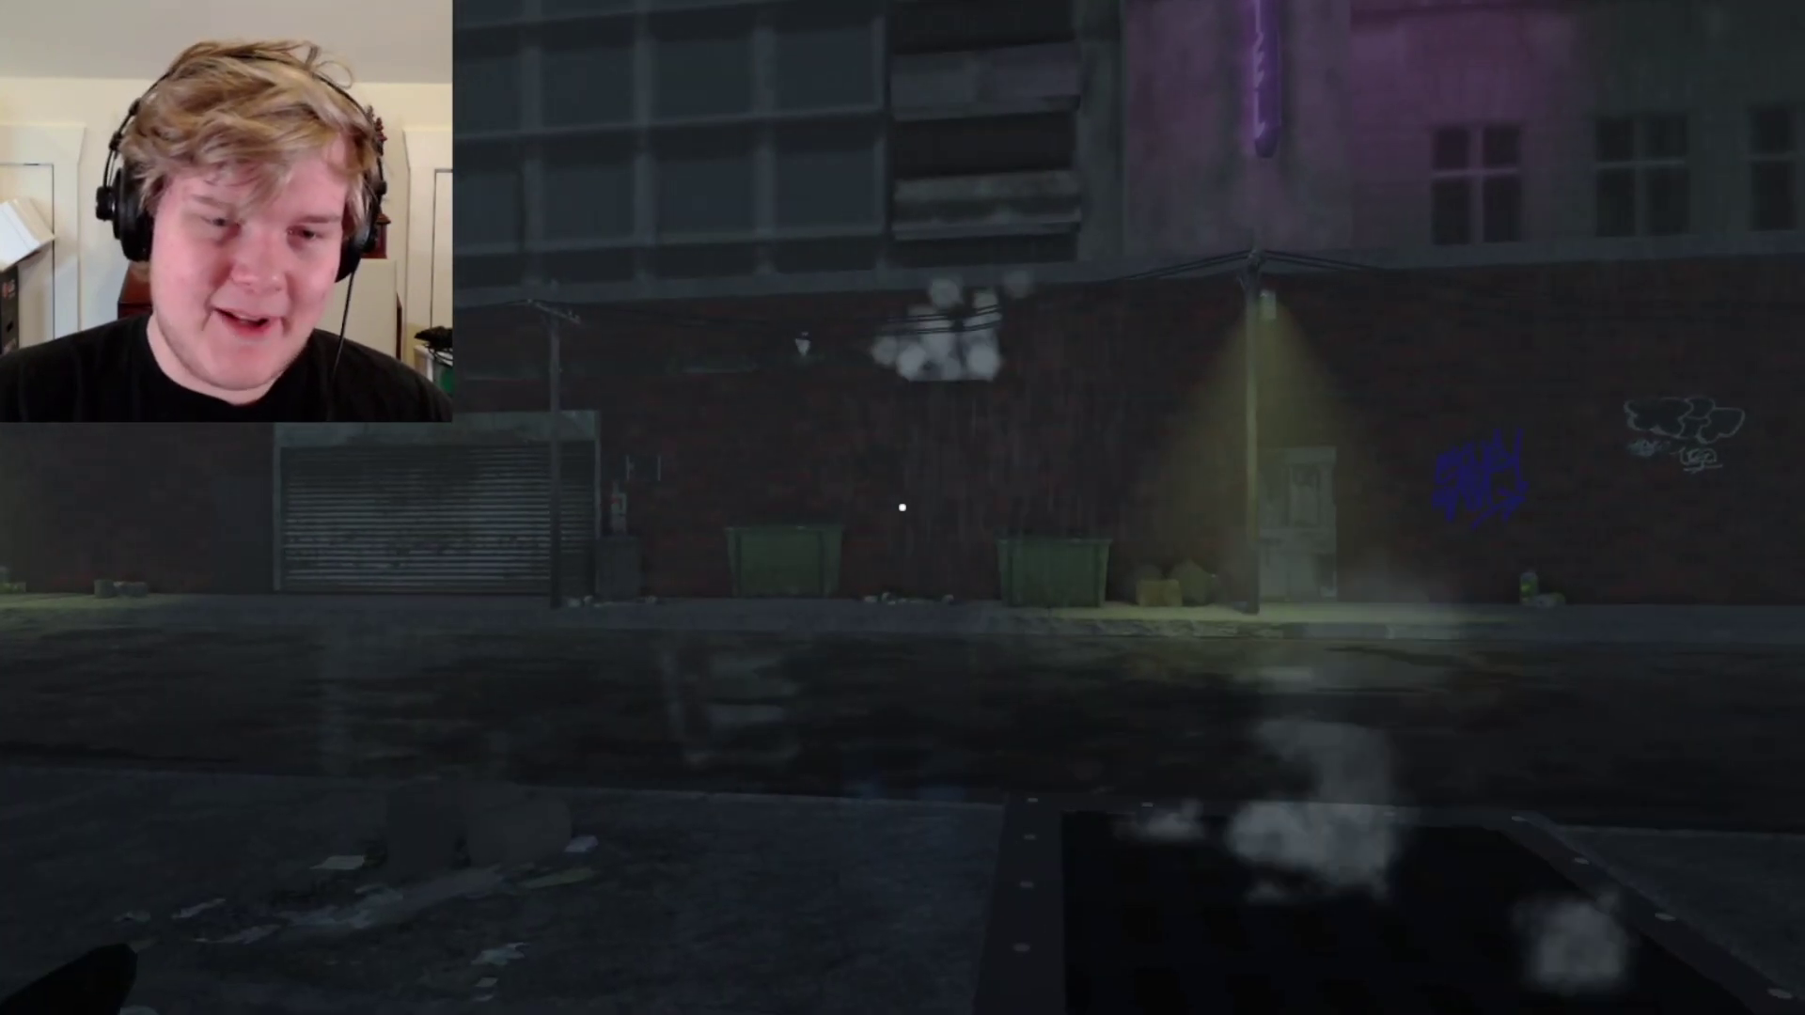
- Leave the rainy city game, confirming the Leave prompt
key("Escape")
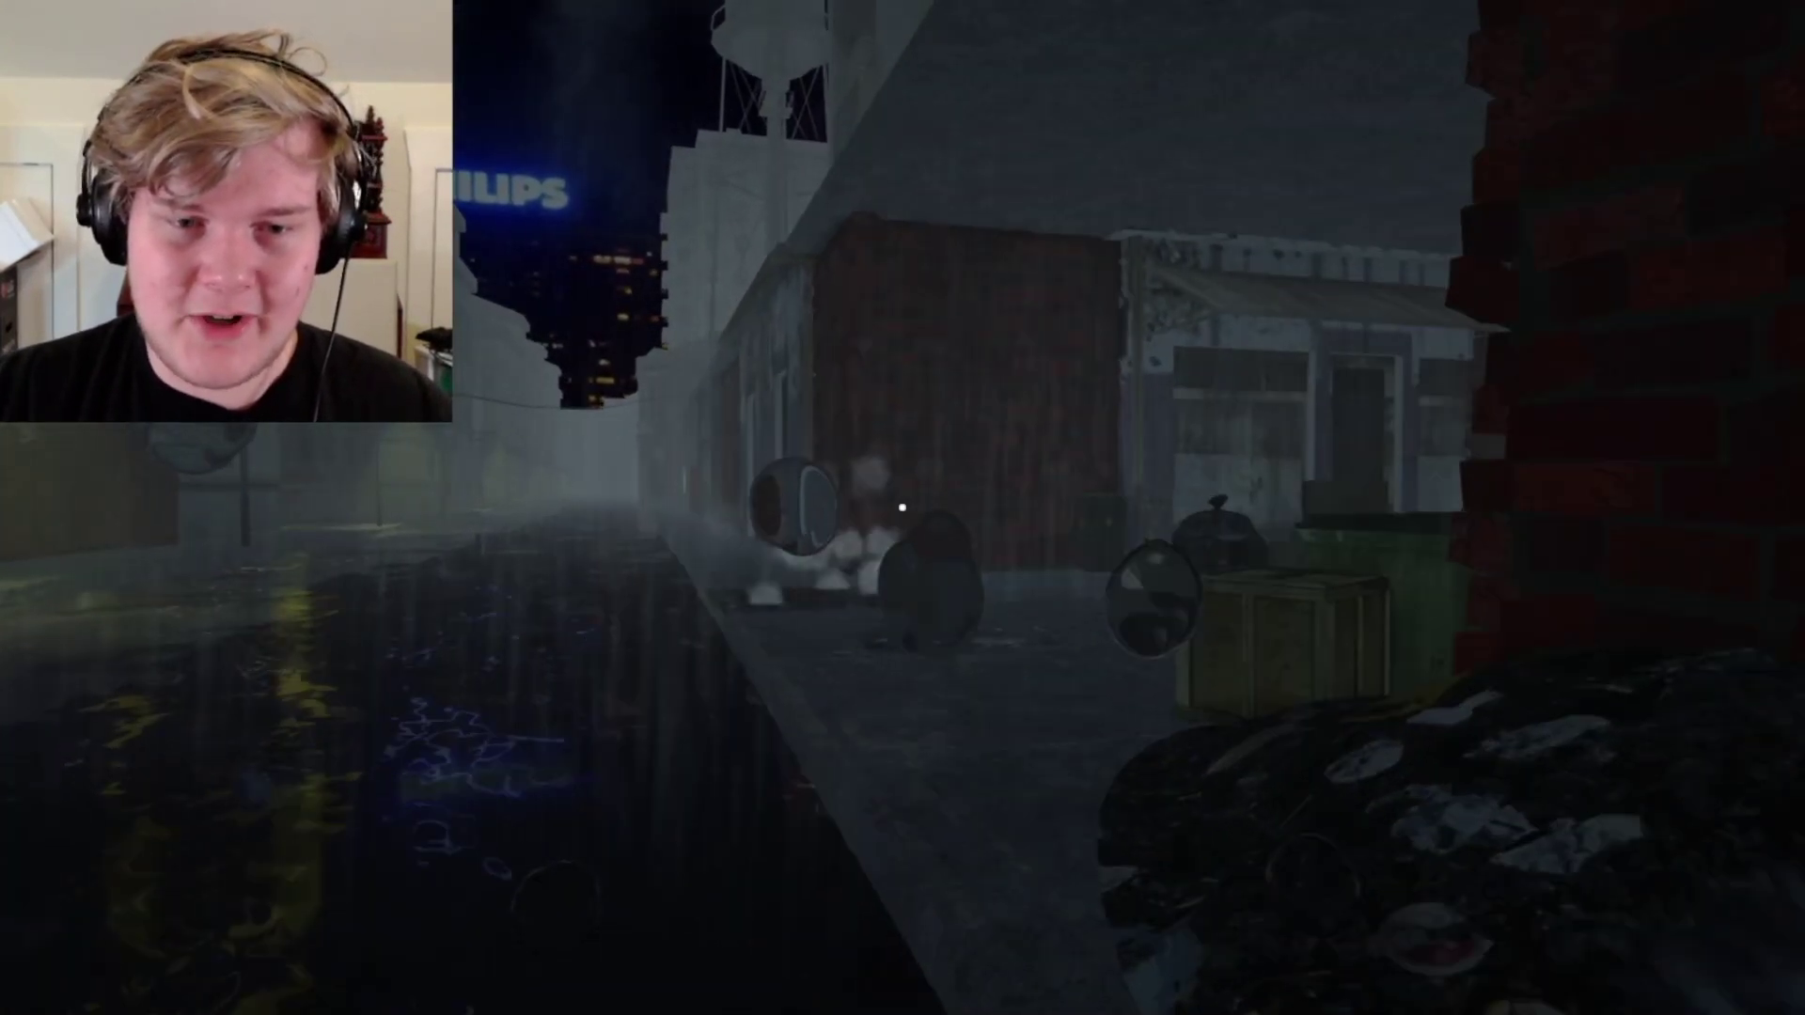
key("Escape")
key("l")
key("Return")
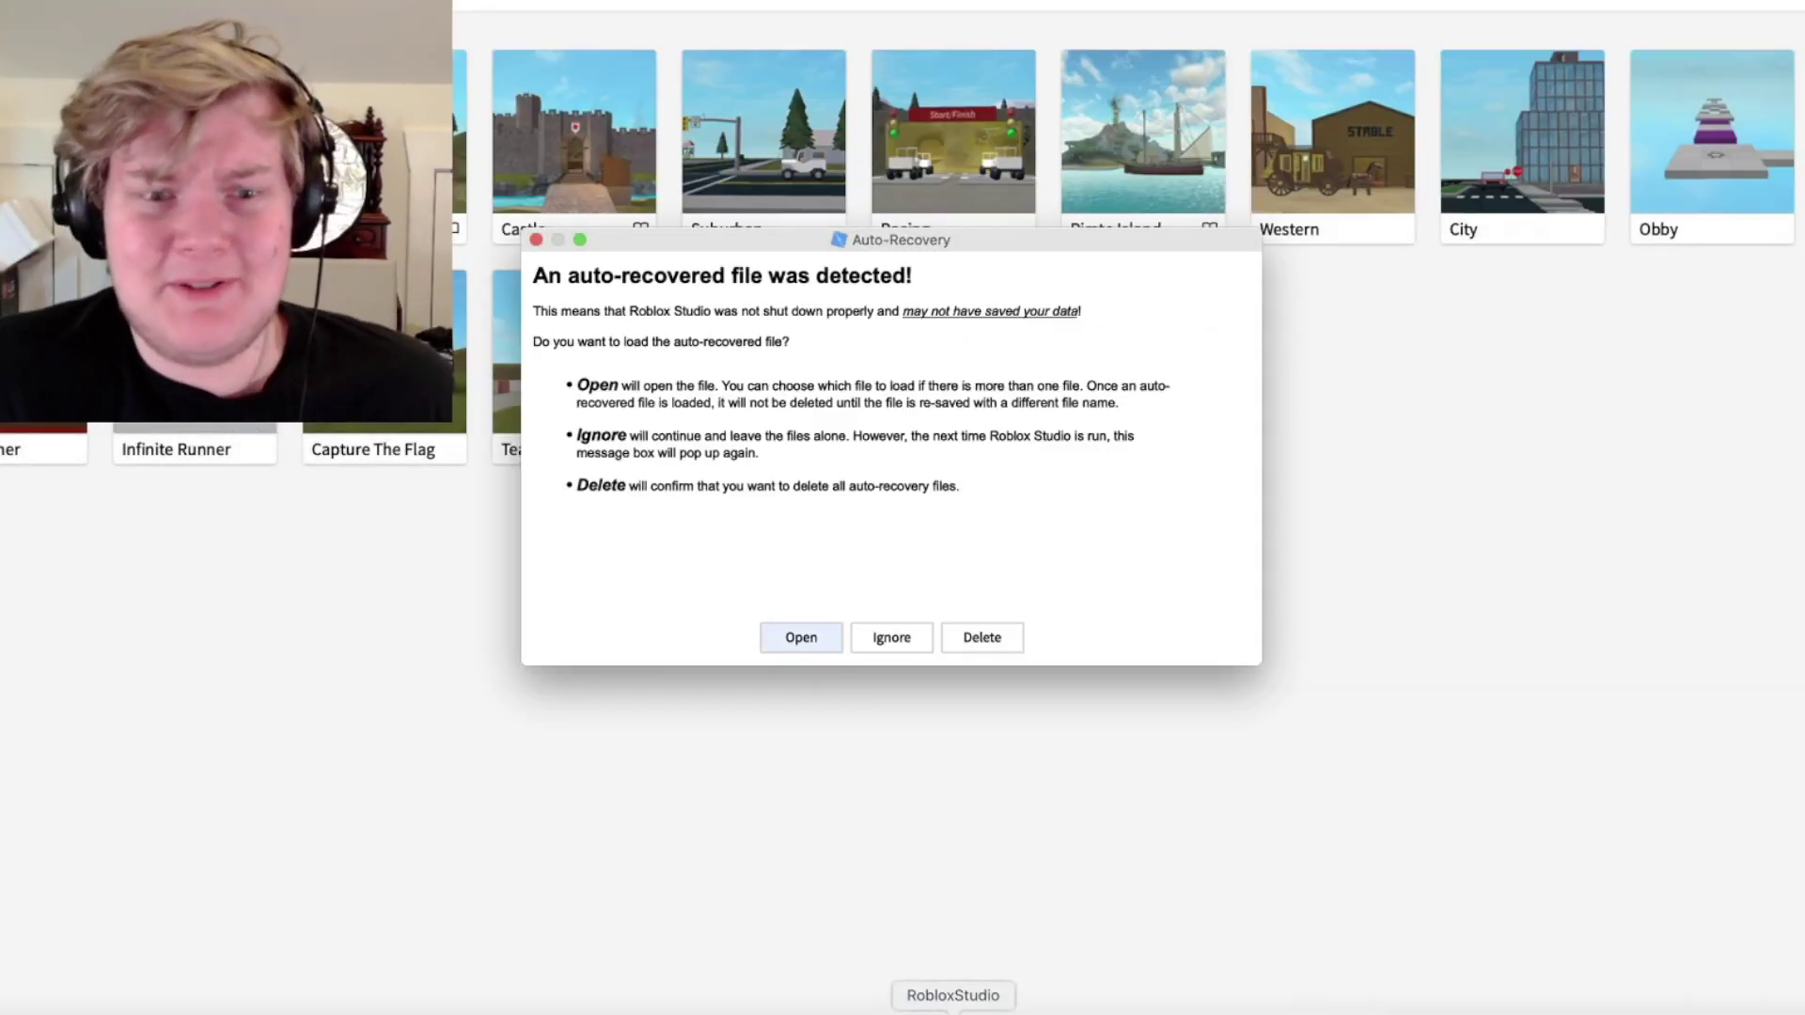
- Ignore the Auto-Recovery prompt and go to the Create page of your creations
left_click(898, 634)
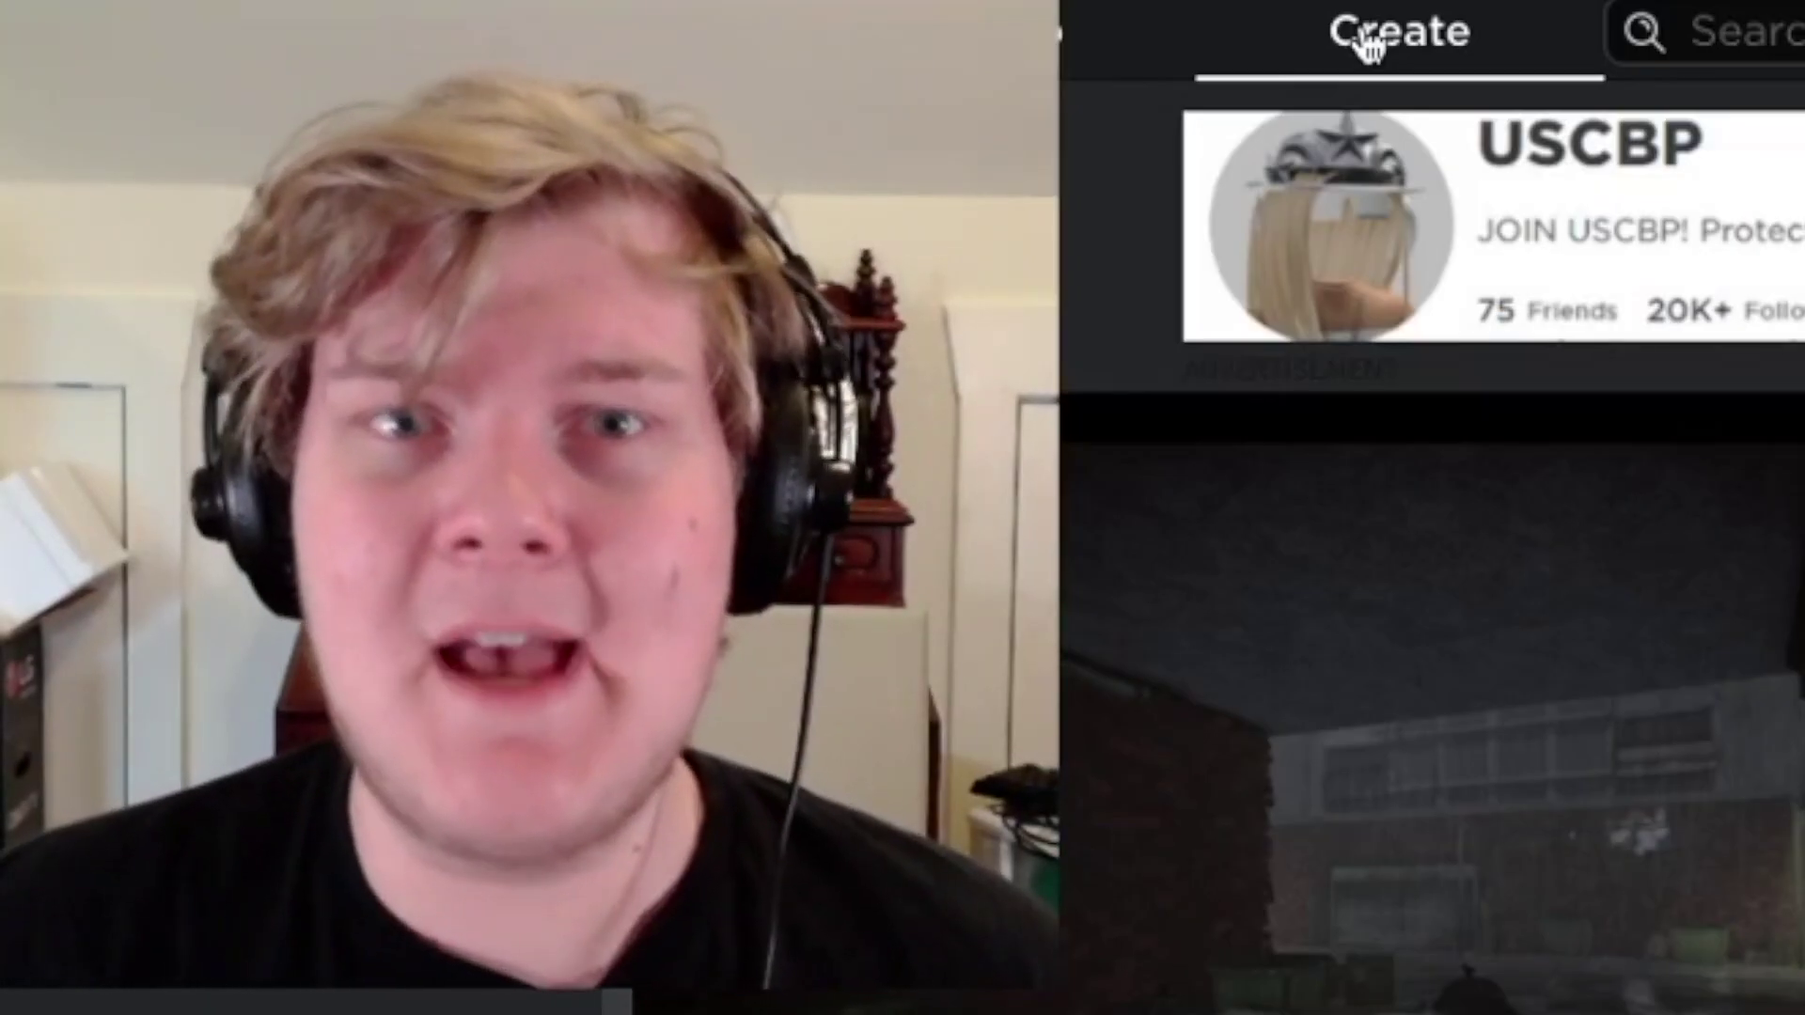
left_click(584, 17)
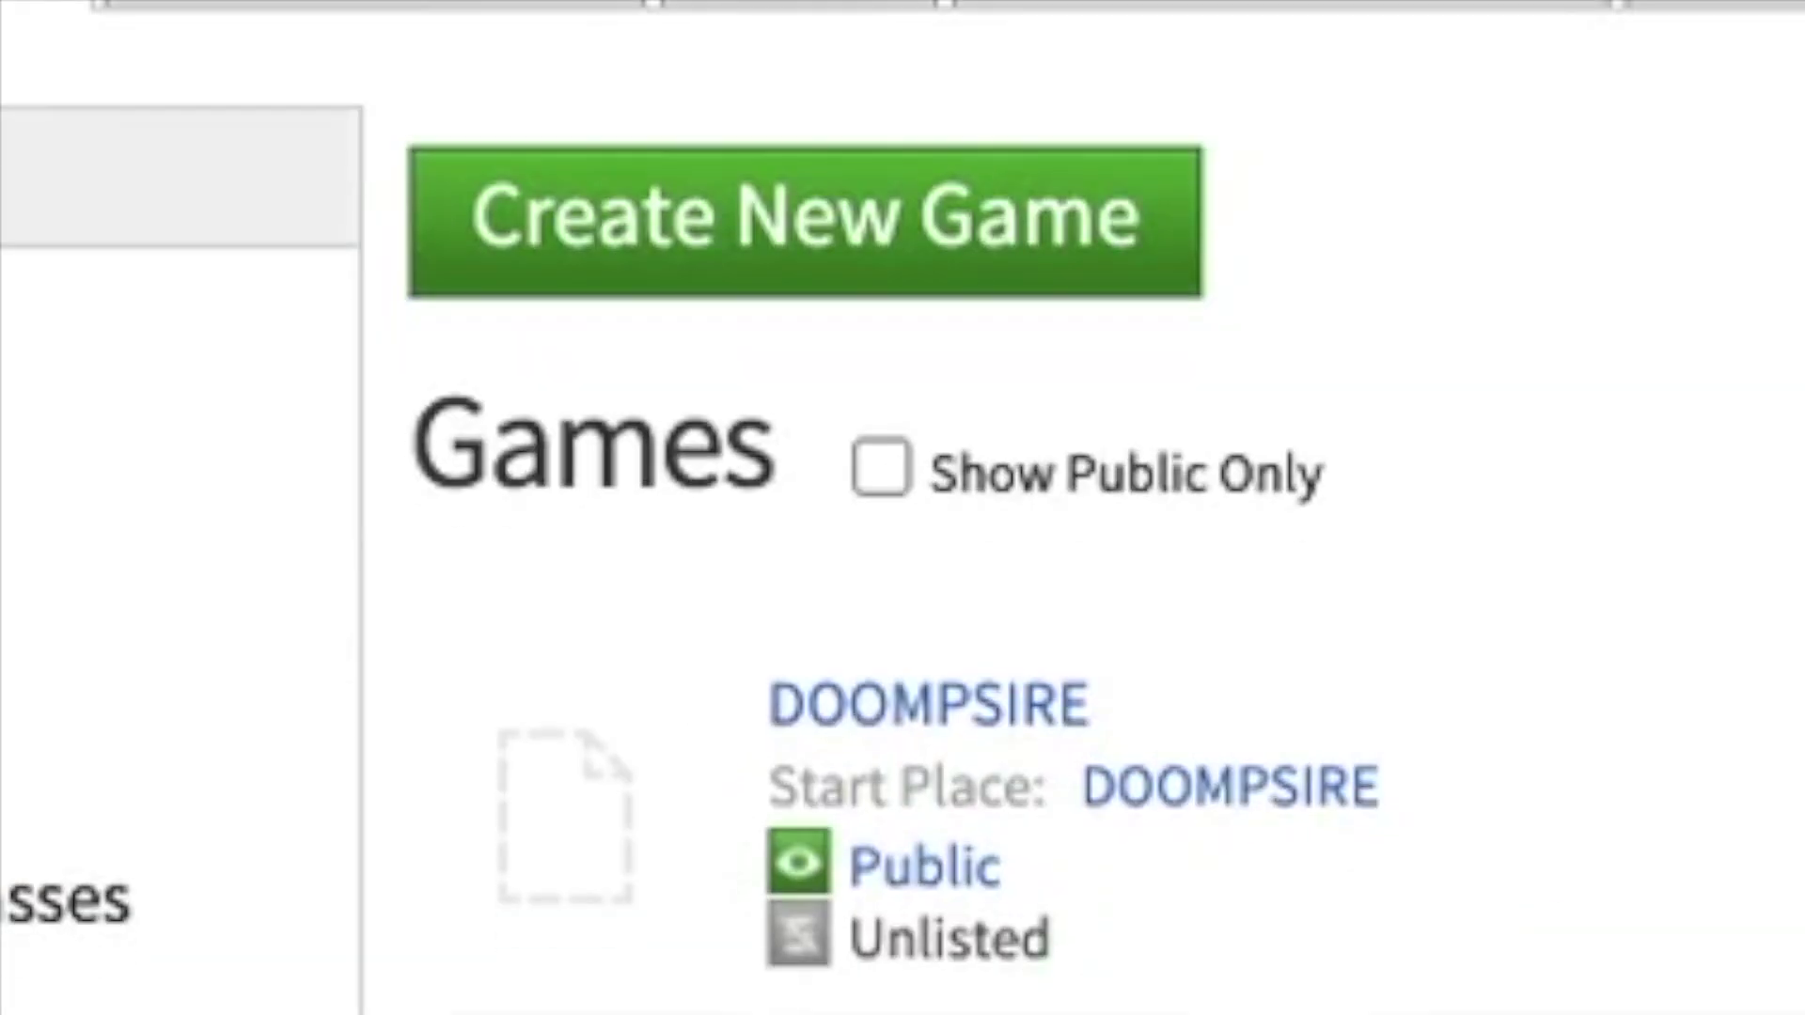
scroll(1083, 716, "down", 5)
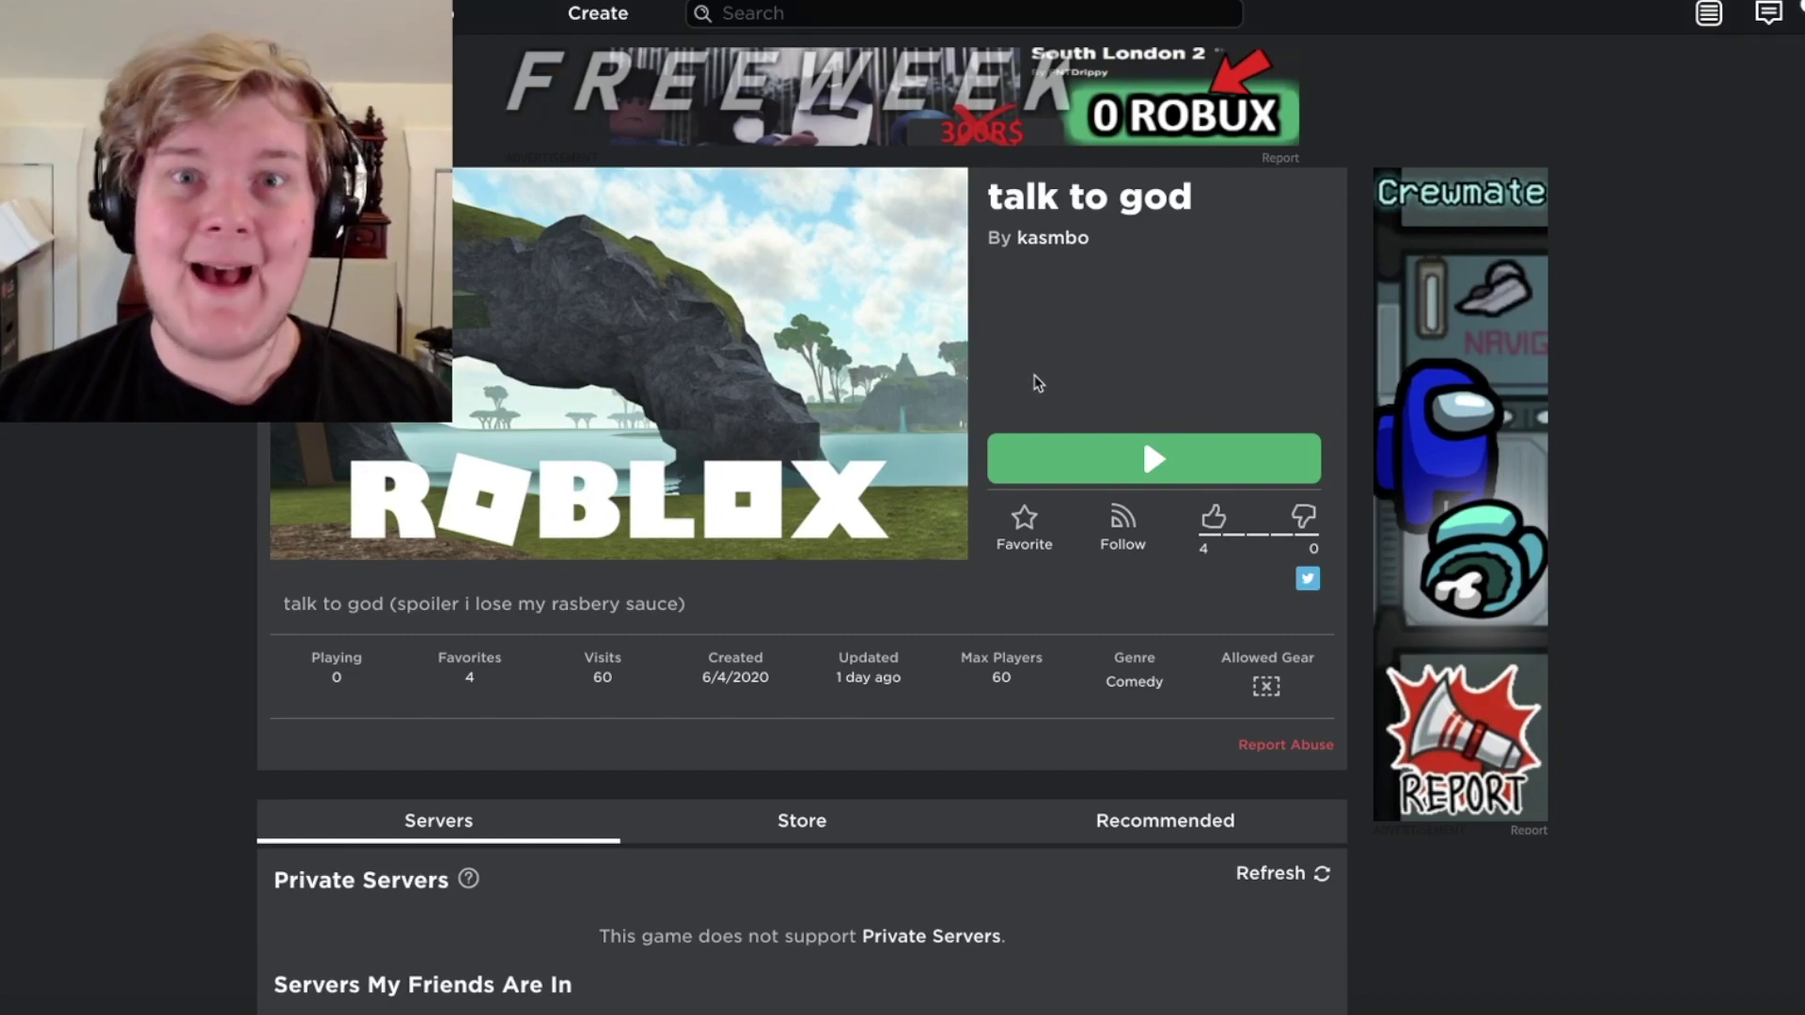
scroll(1072, 372, "down", 2)
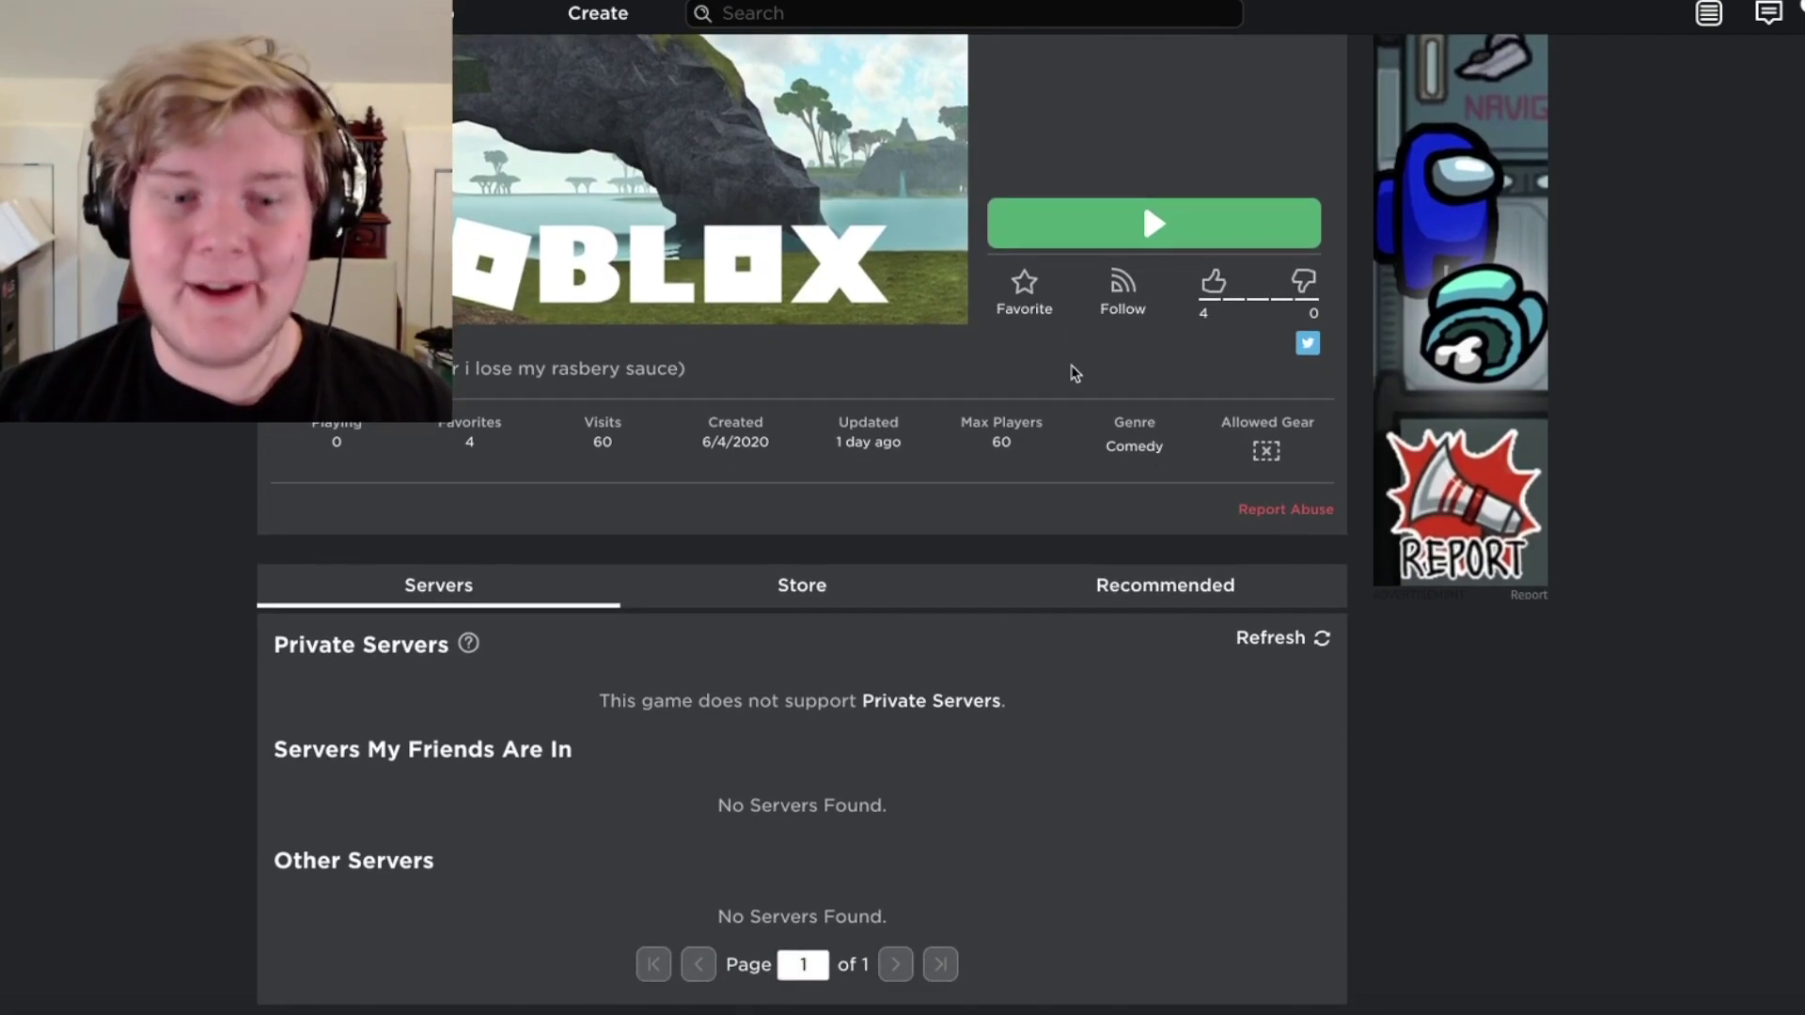
scroll(1071, 373, "down", 2)
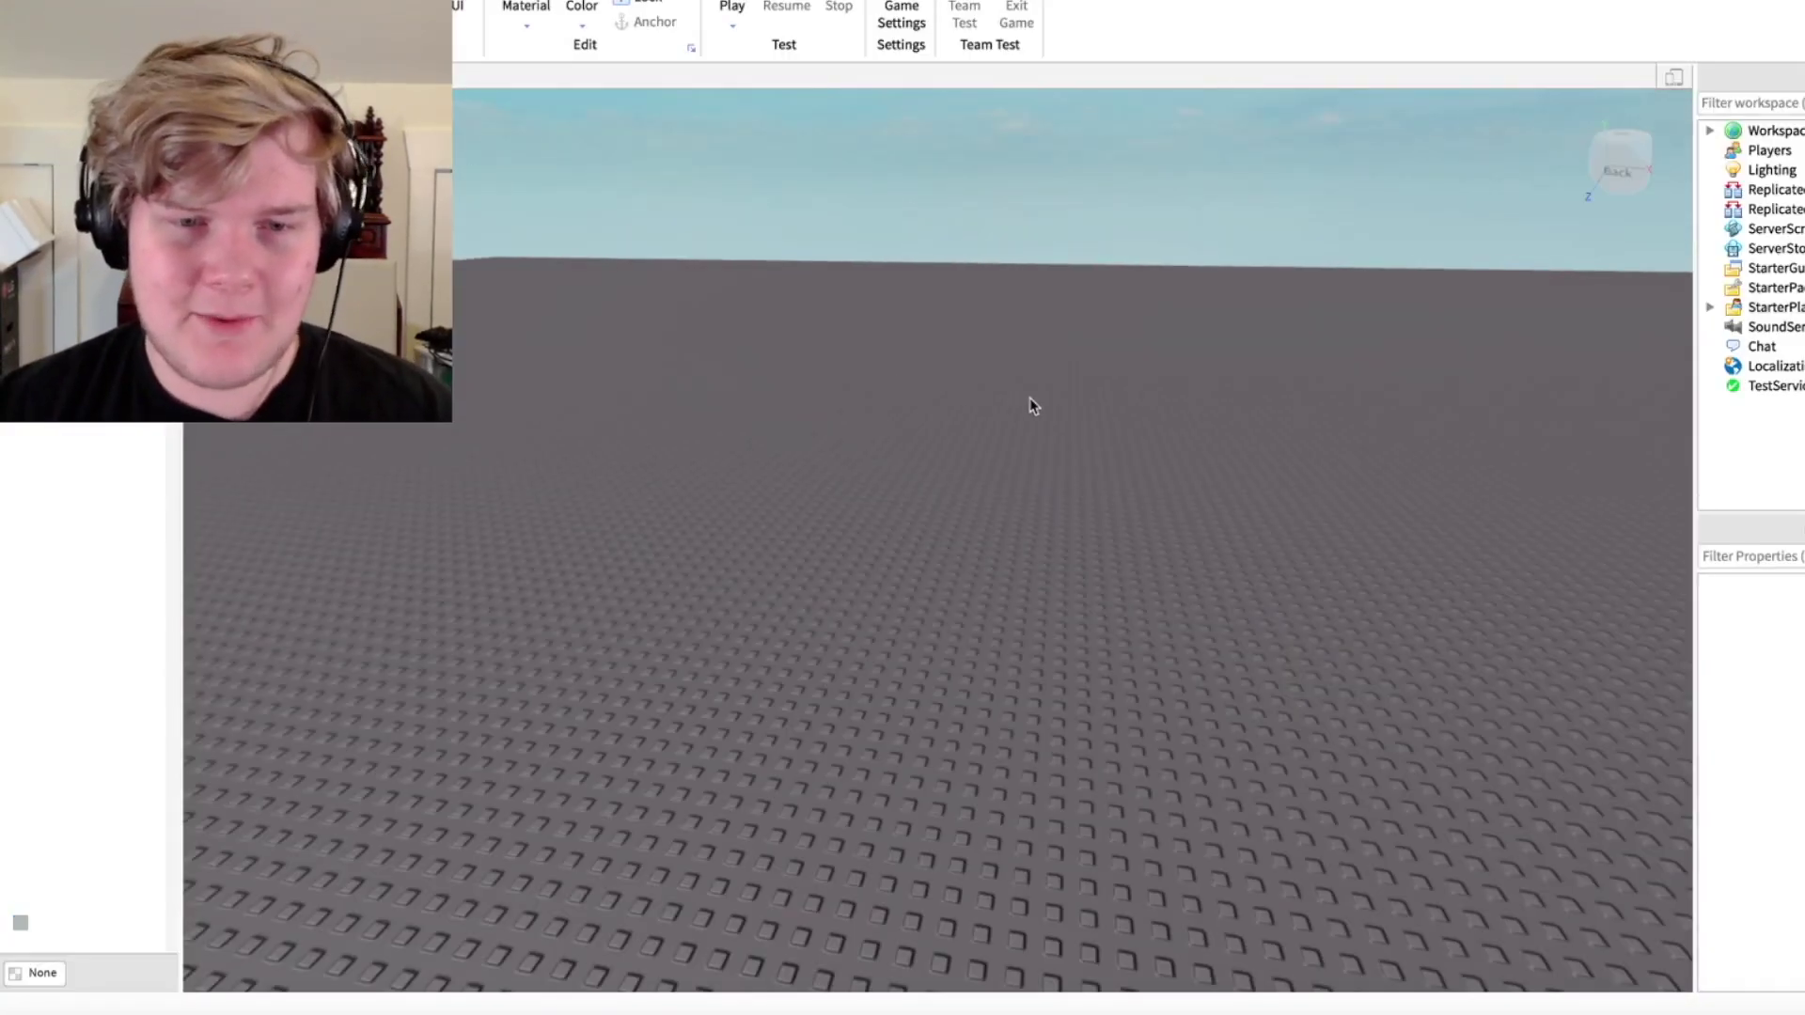
- Orbit the camera over the empty baseplate, tilting up toward the sky and back down
right_click_drag(1029, 407, 1035, 438)
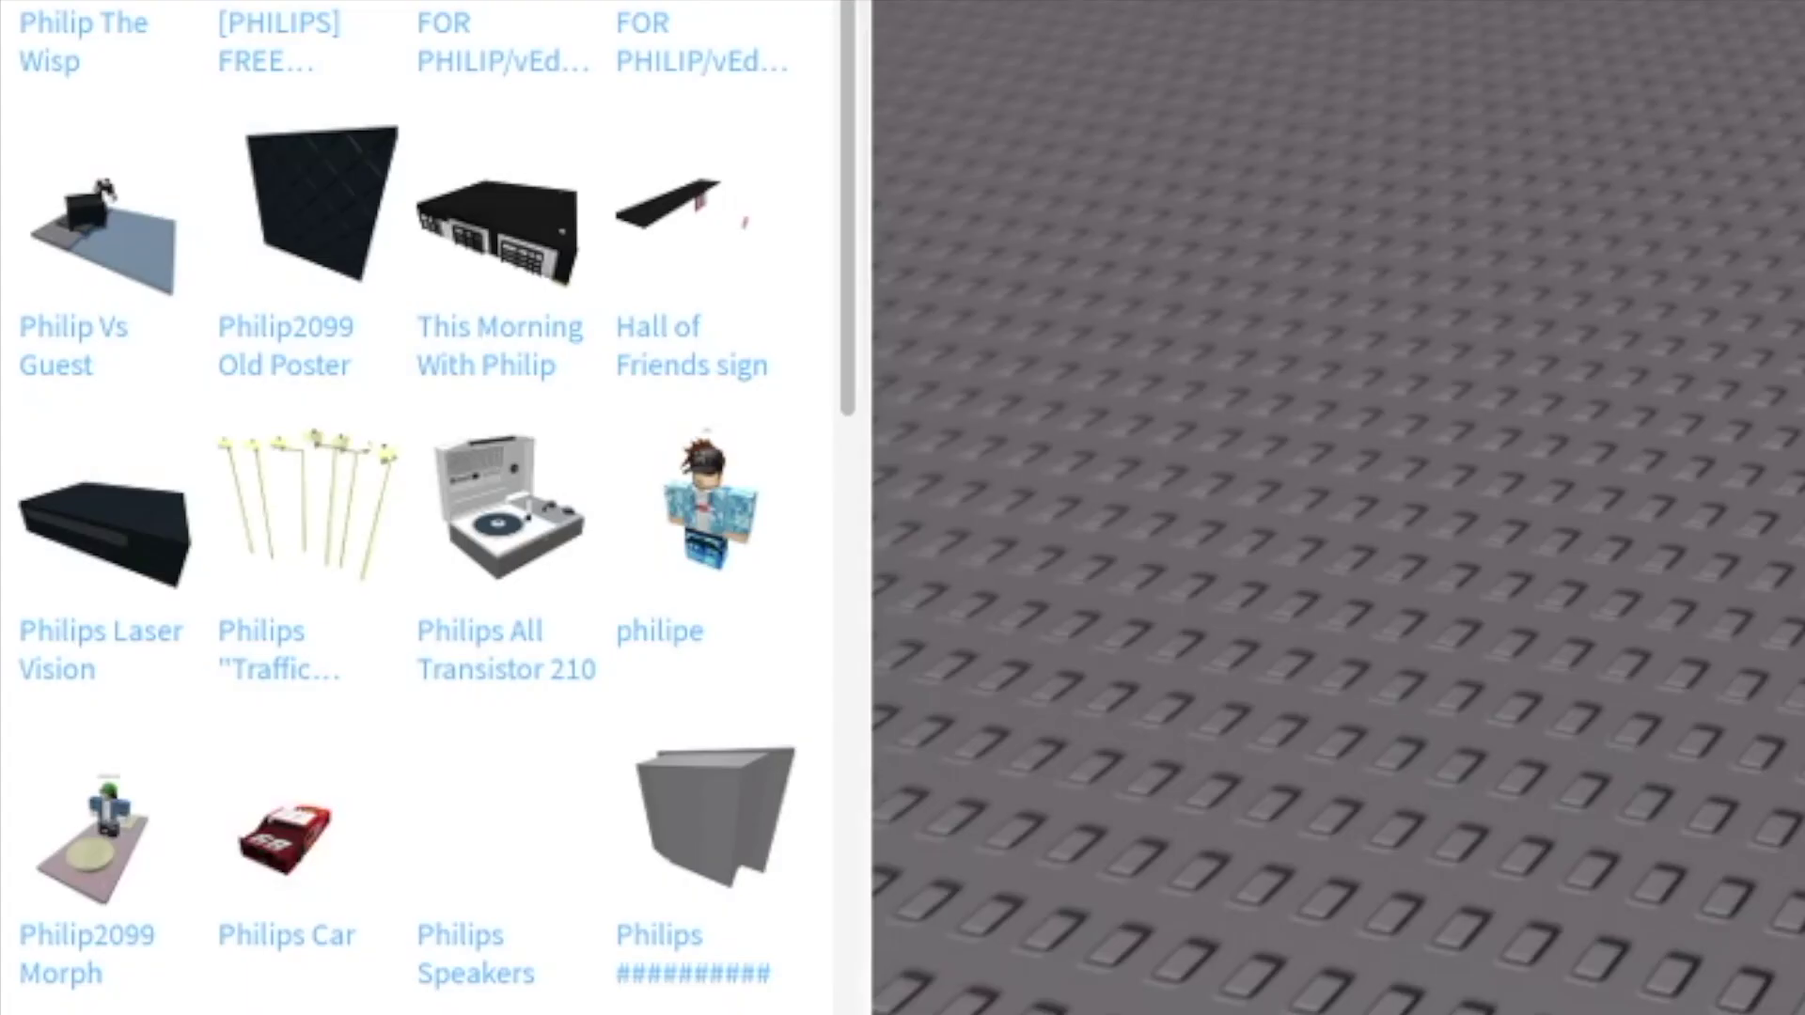
scroll(423, 564, "down", 3)
scroll(84, 635, "down", 2)
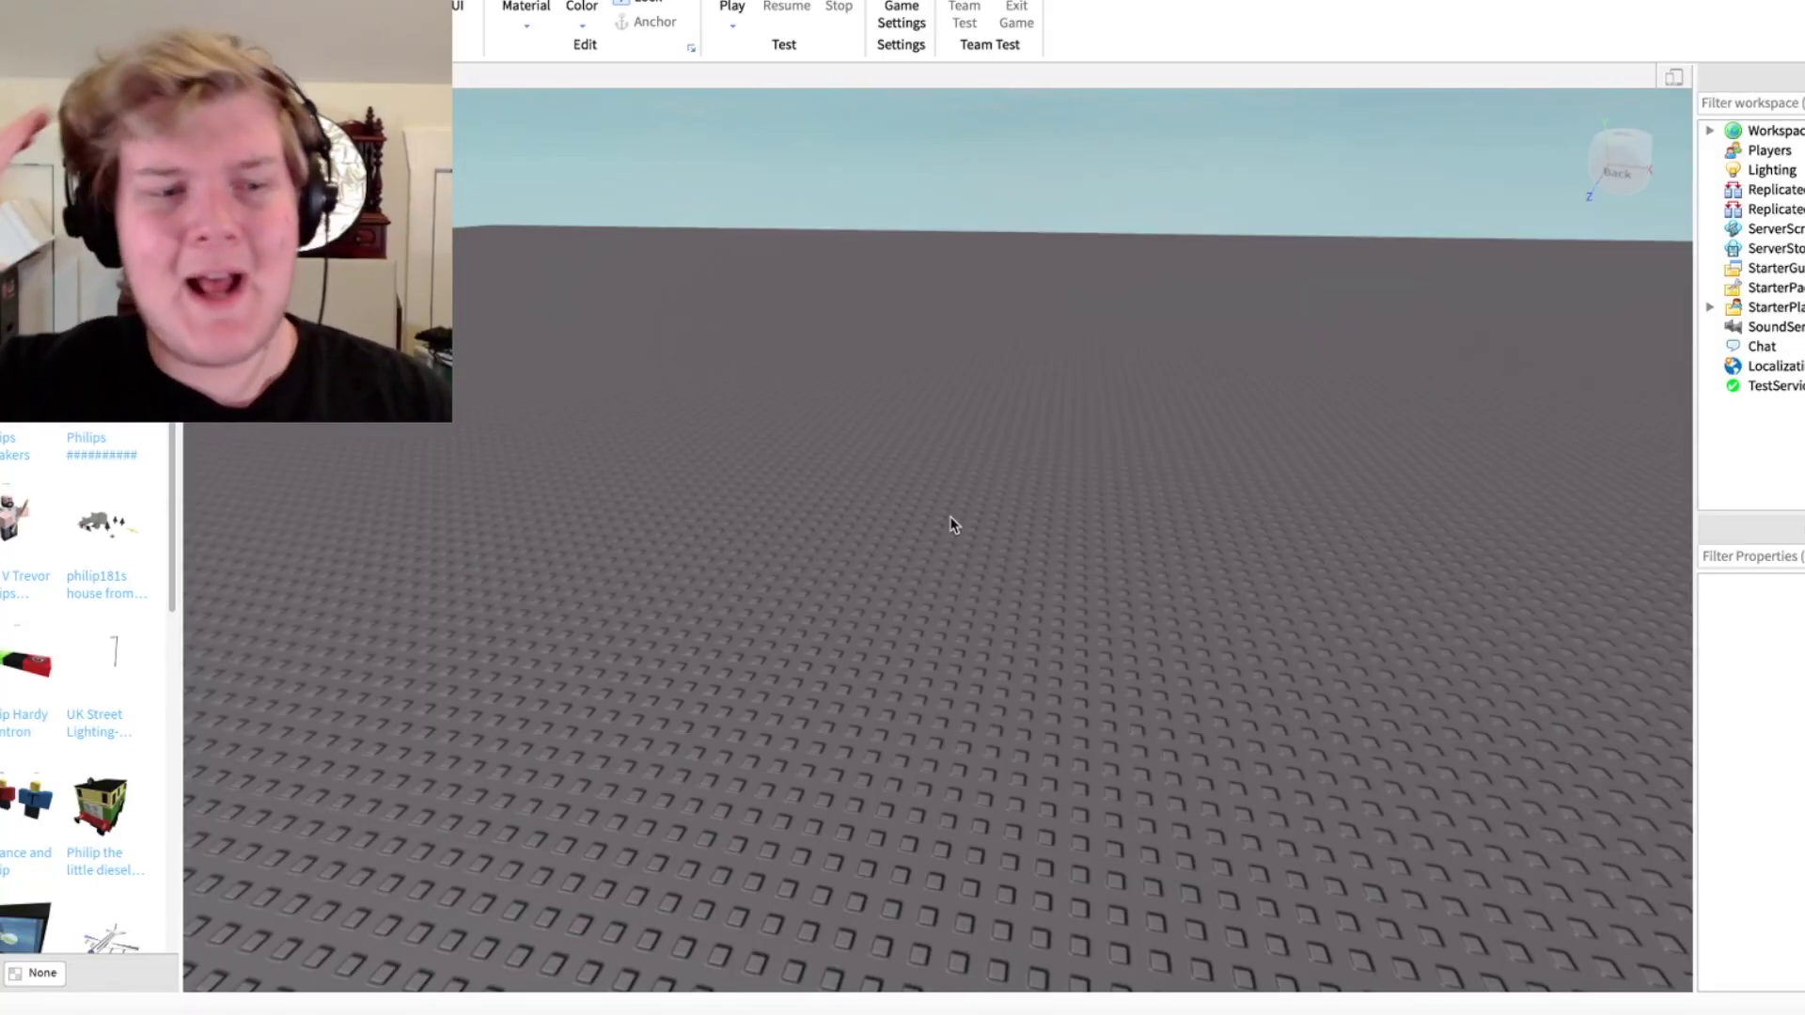
right_click_drag(878, 435, 878, 536)
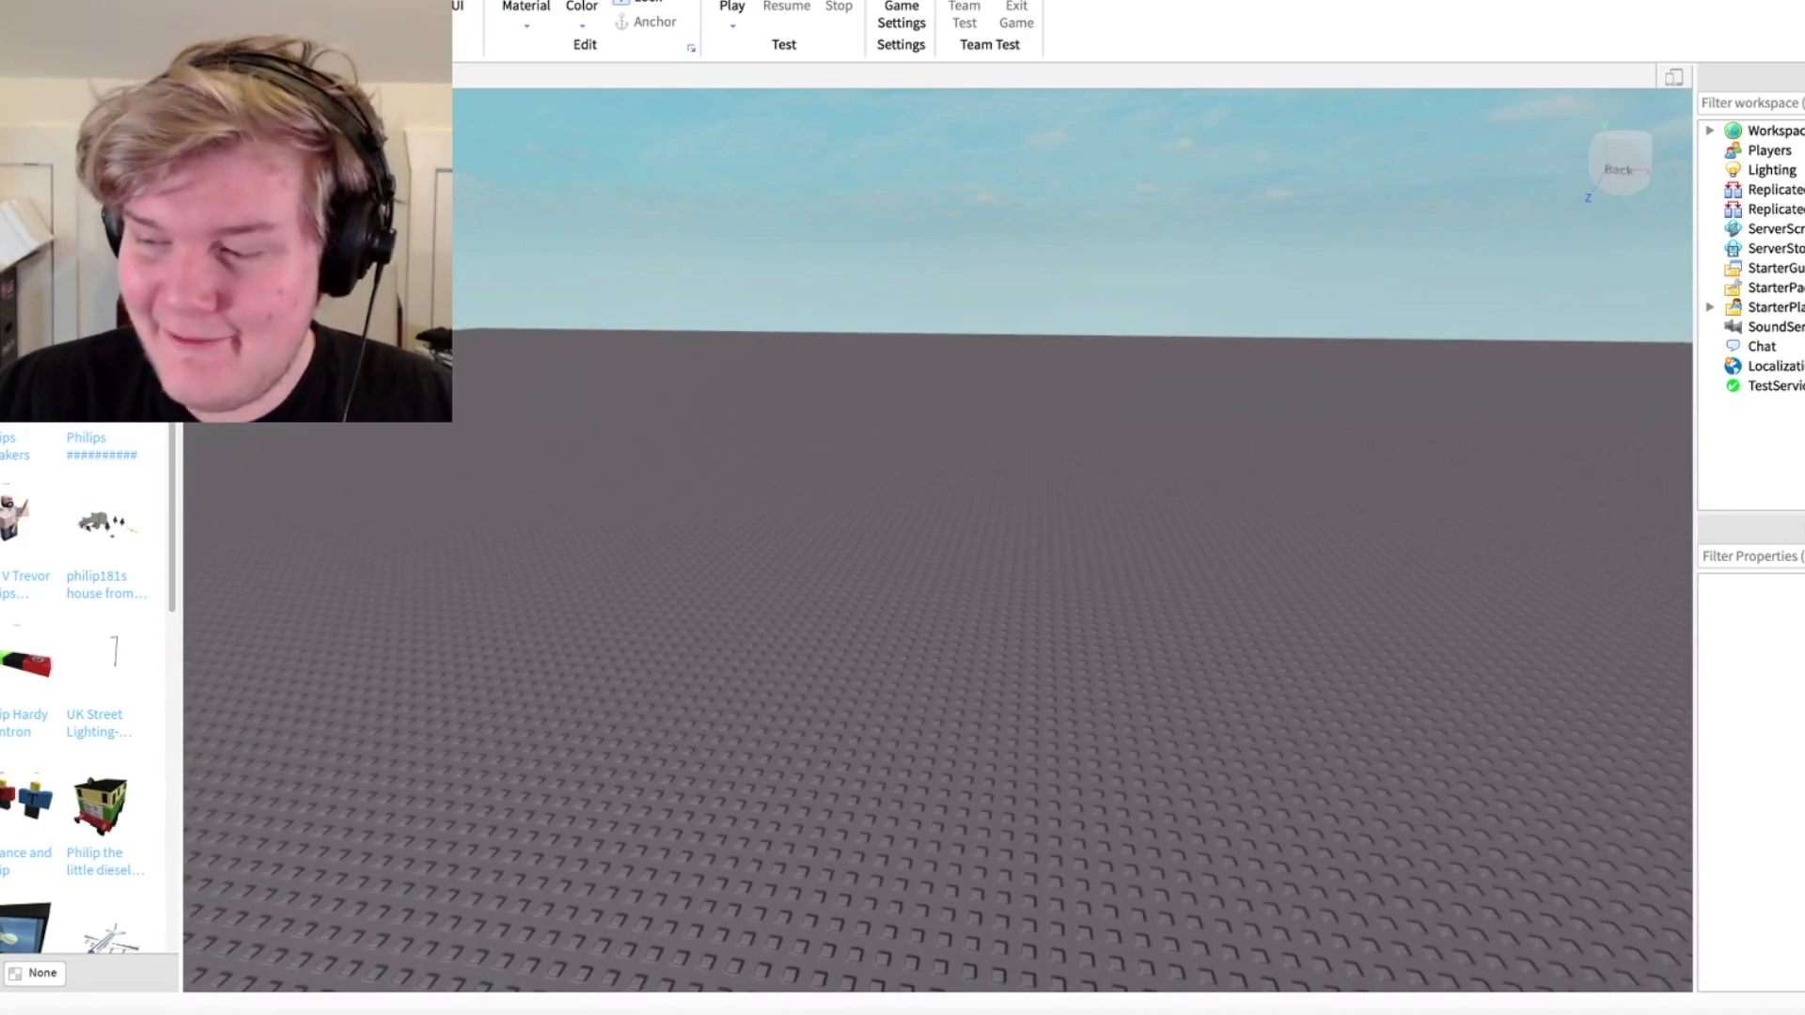
mouse_move(1101, 517)
right_mouse_down()
mouse_move(731, 297)
mouse_move(789, 325)
right_mouse_up()
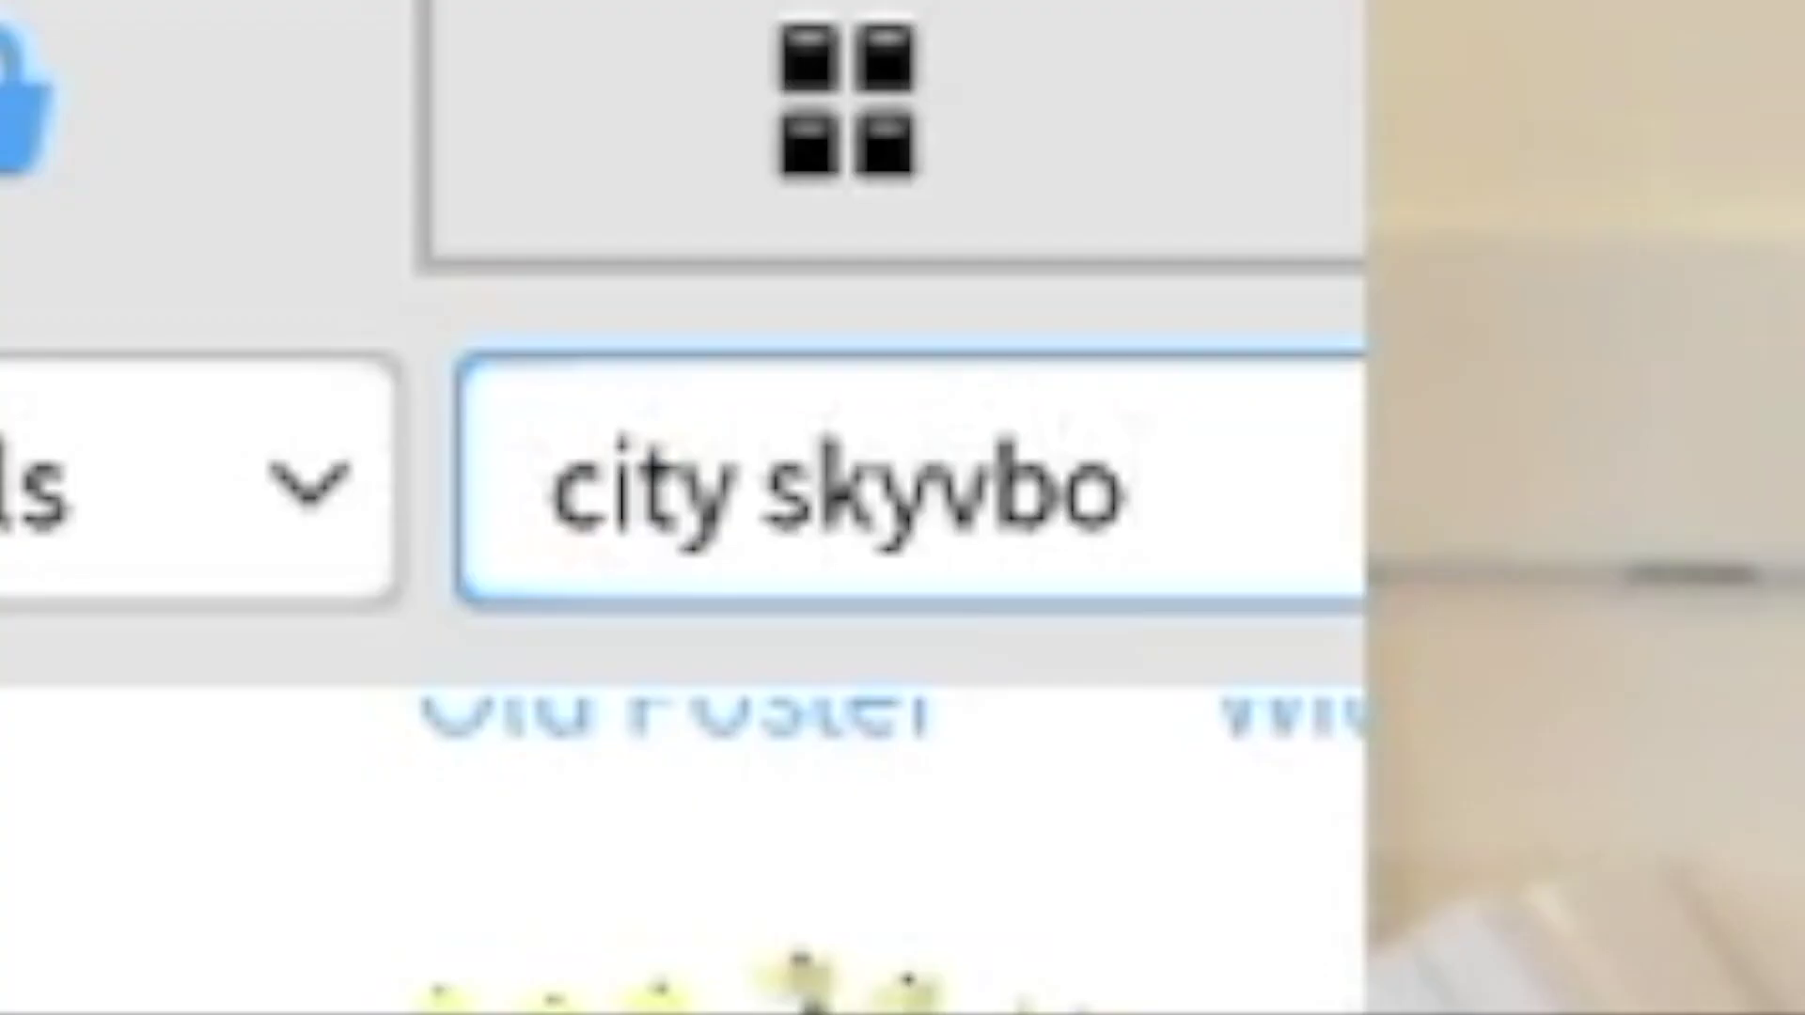
type("x")
- Search the Toolbox for city skyboxes and insert the City Skybox
key("Return")
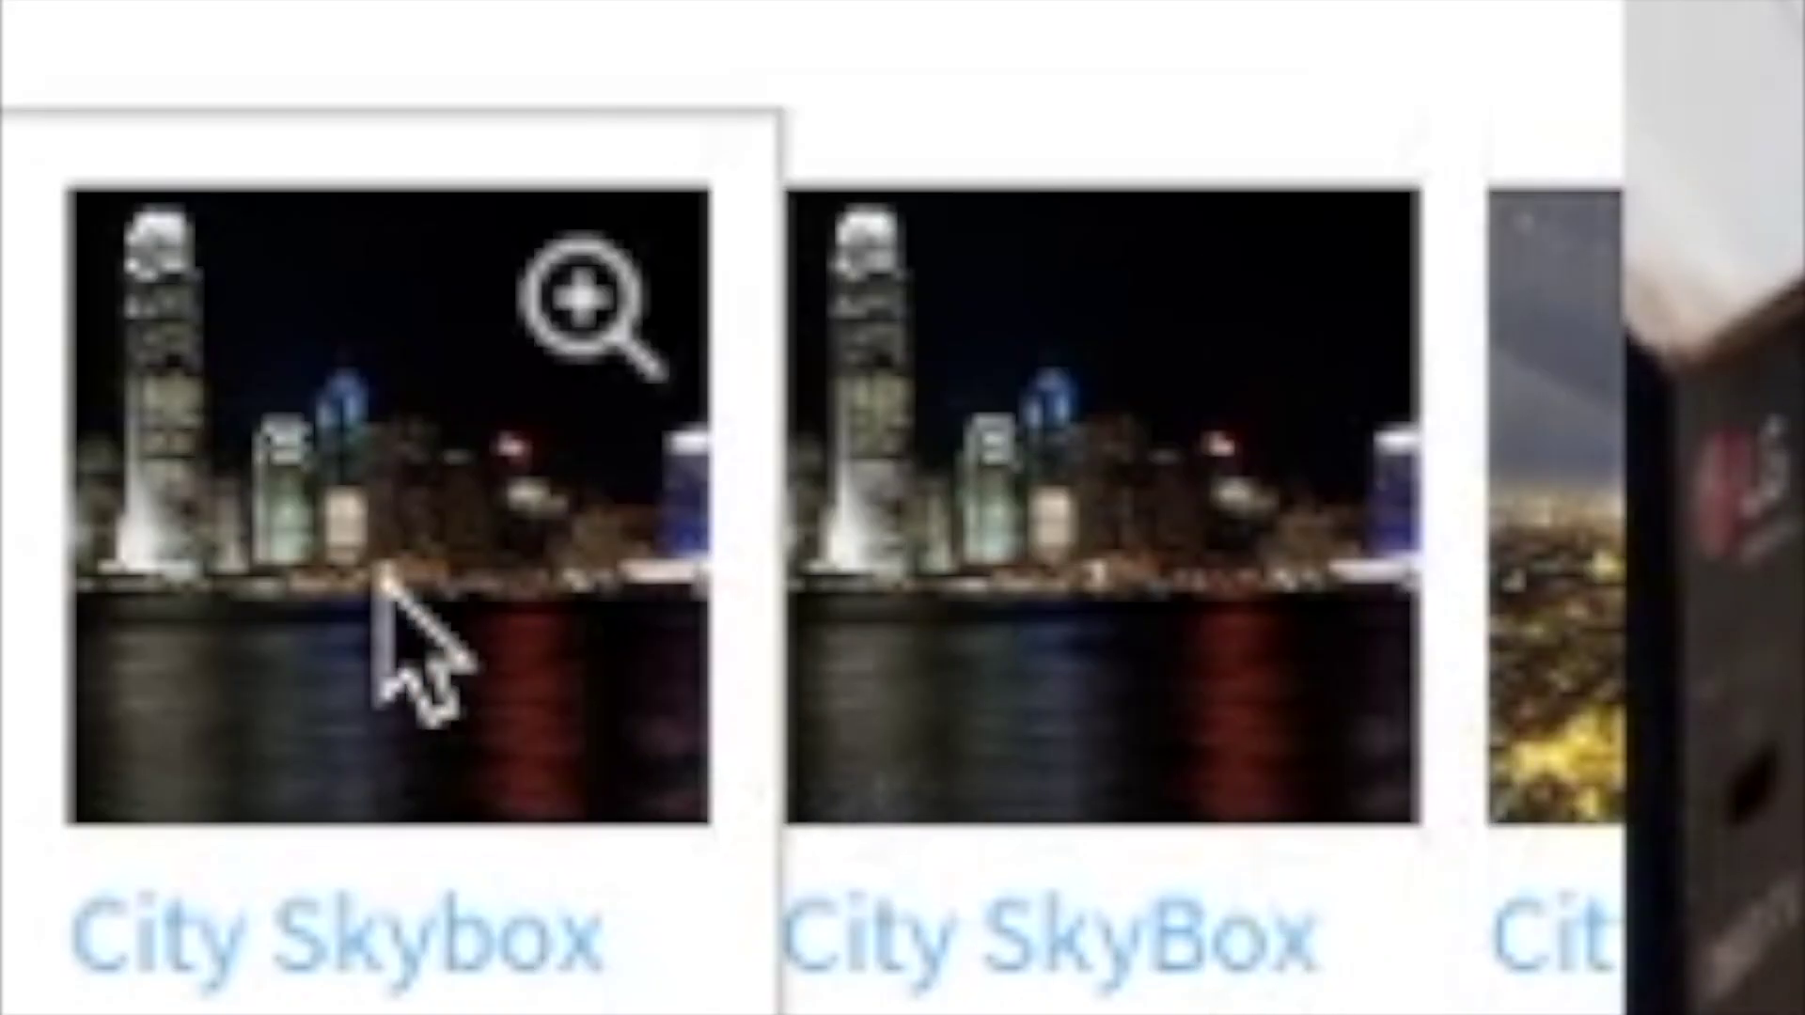
left_click(403, 605)
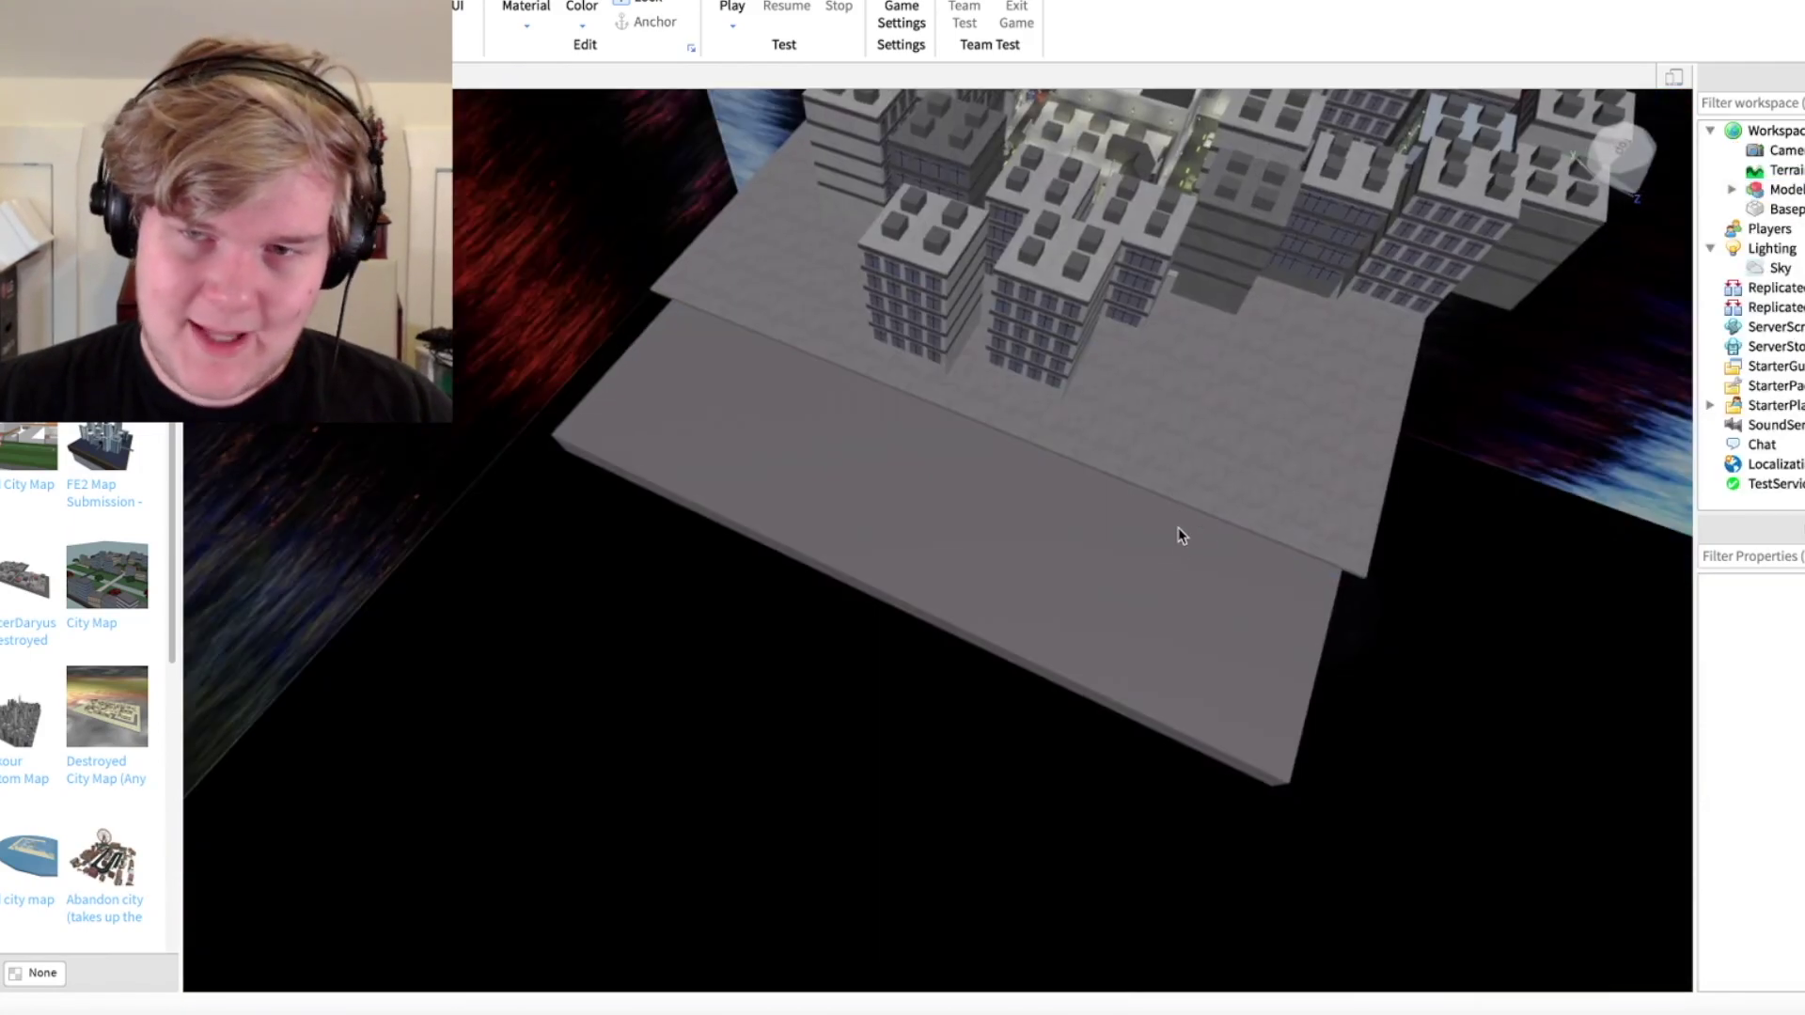
- Lower the city buildings onto the baseplate, nudge them sideways, and search the Toolbox for 'rain'
left_click(1780, 189)
key("f")
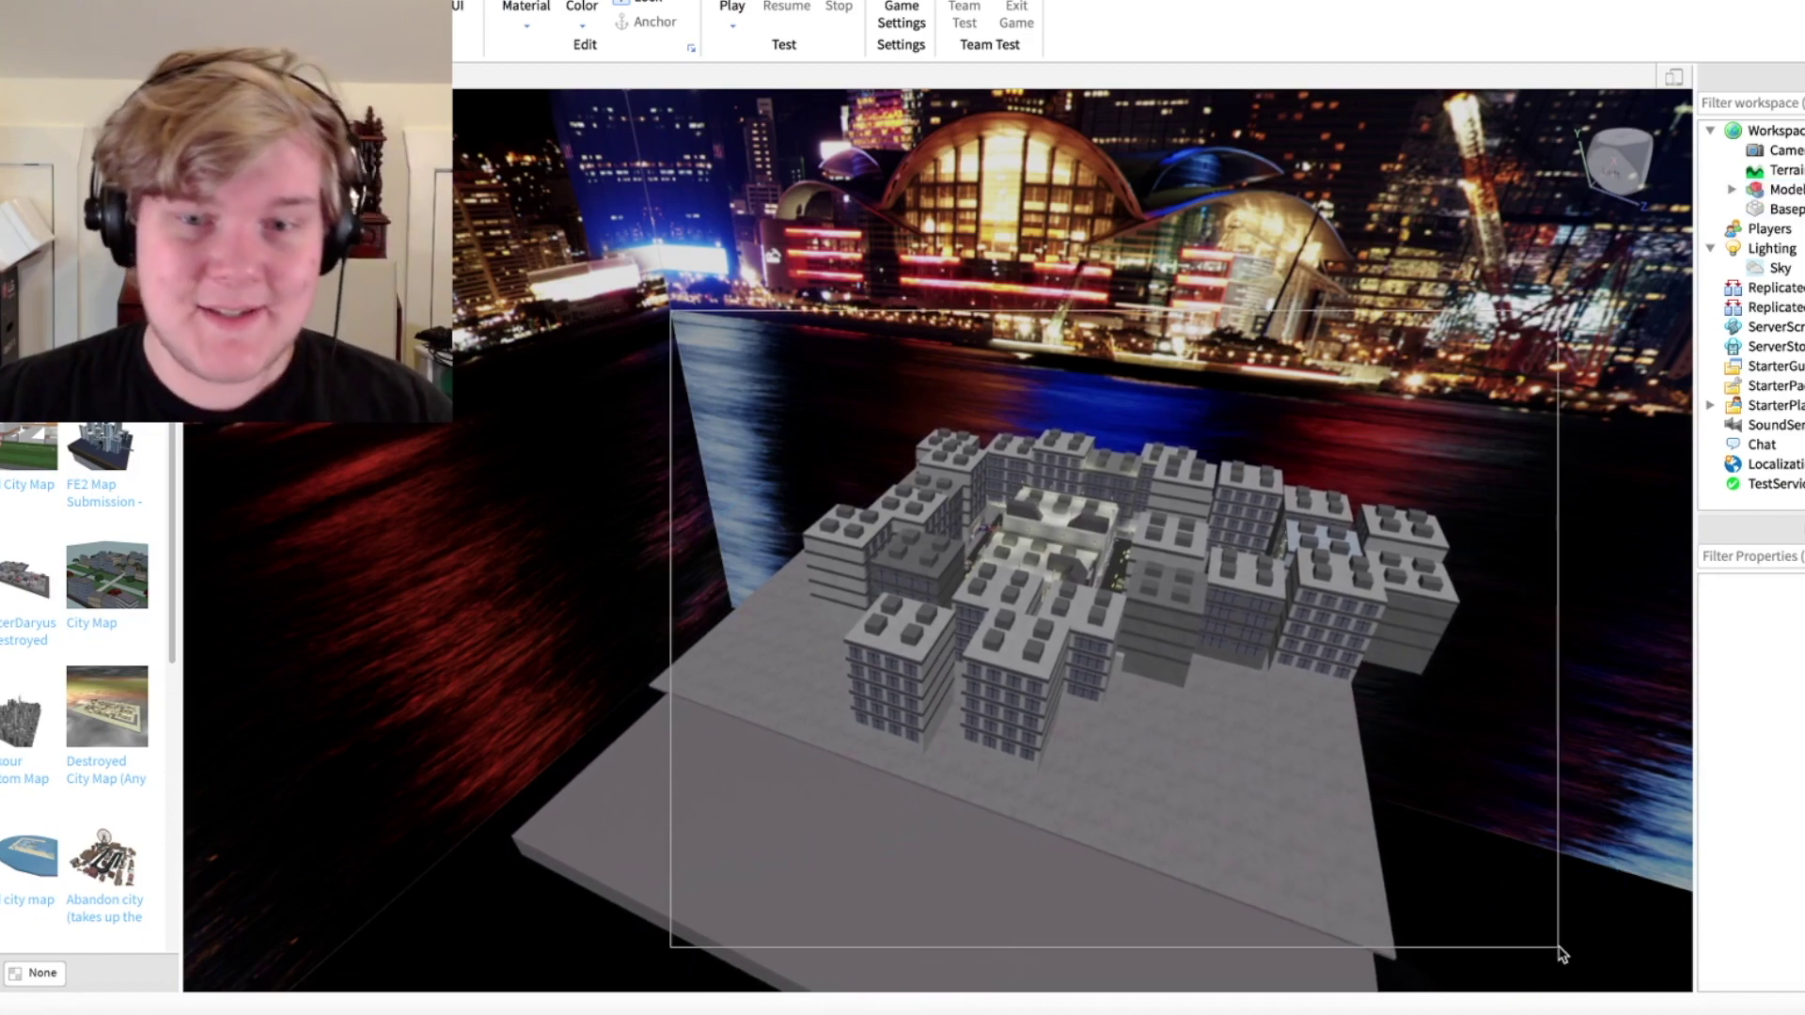
left_click(1525, 644)
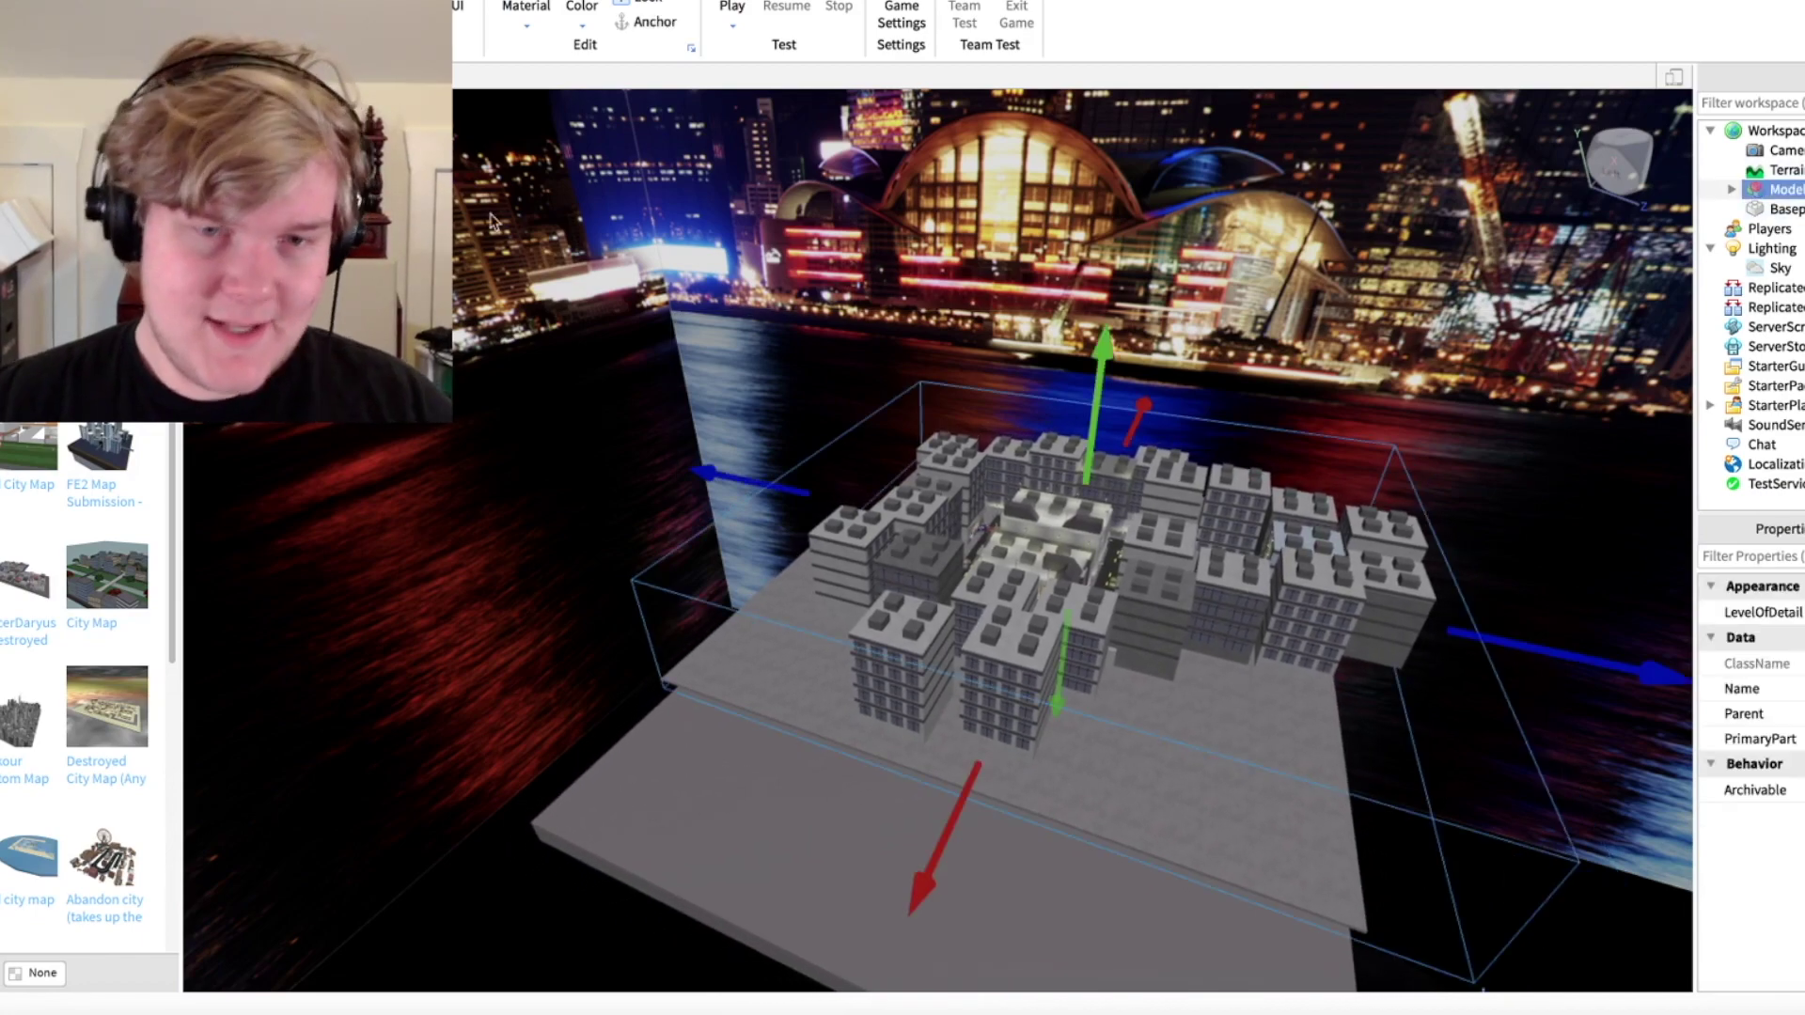
left_click_drag(1094, 420, 1089, 465)
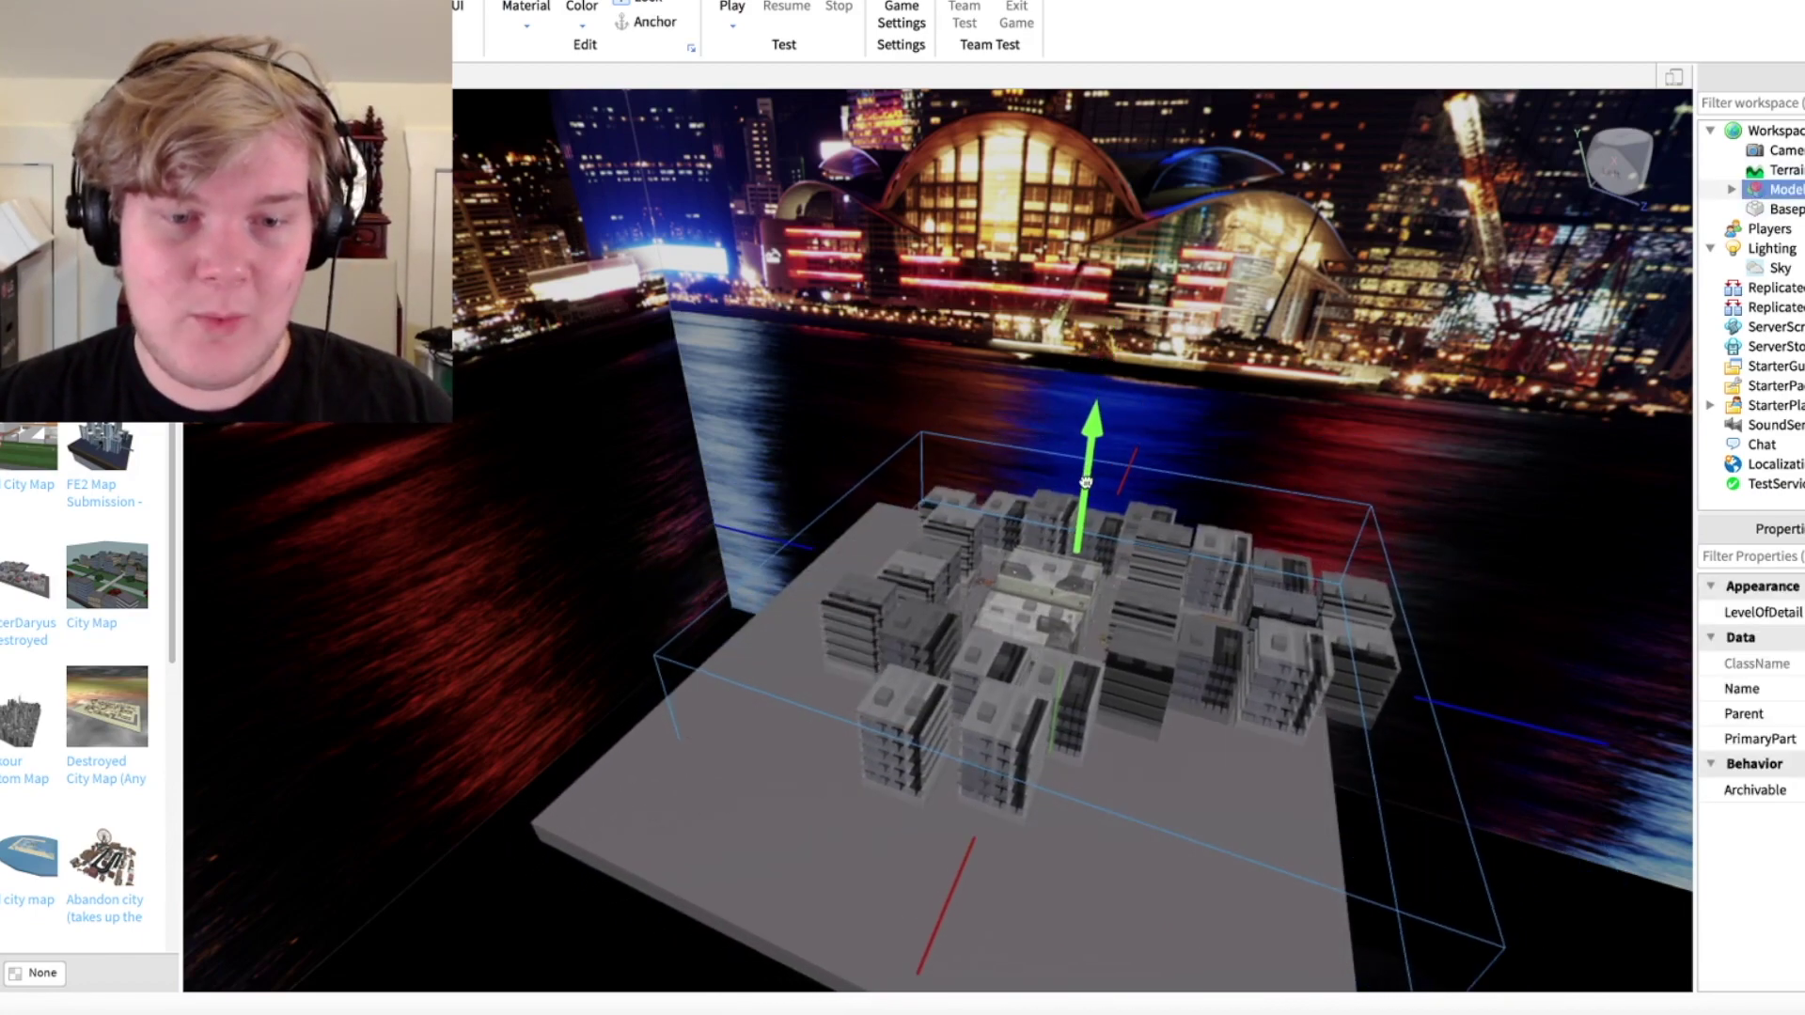
scroll(1089, 465, "down", 2)
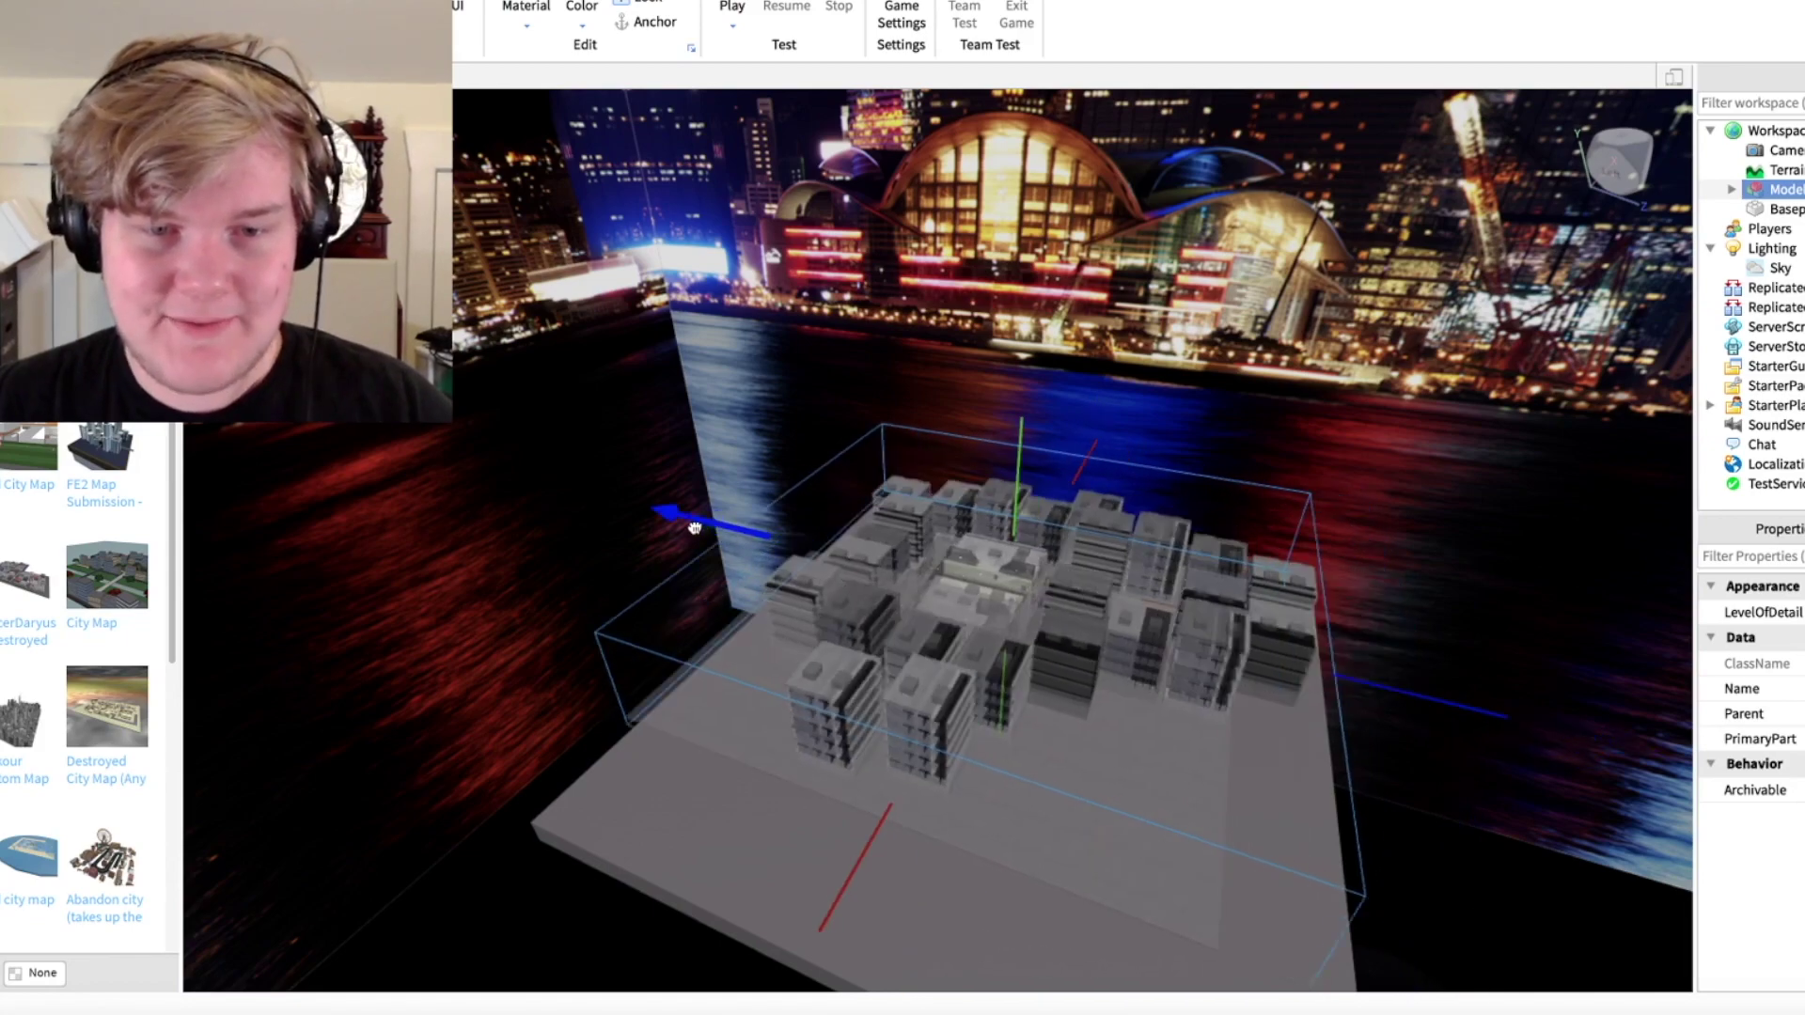
scroll(1269, 705, "up", 2)
left_click_drag(1403, 751, 1410, 756)
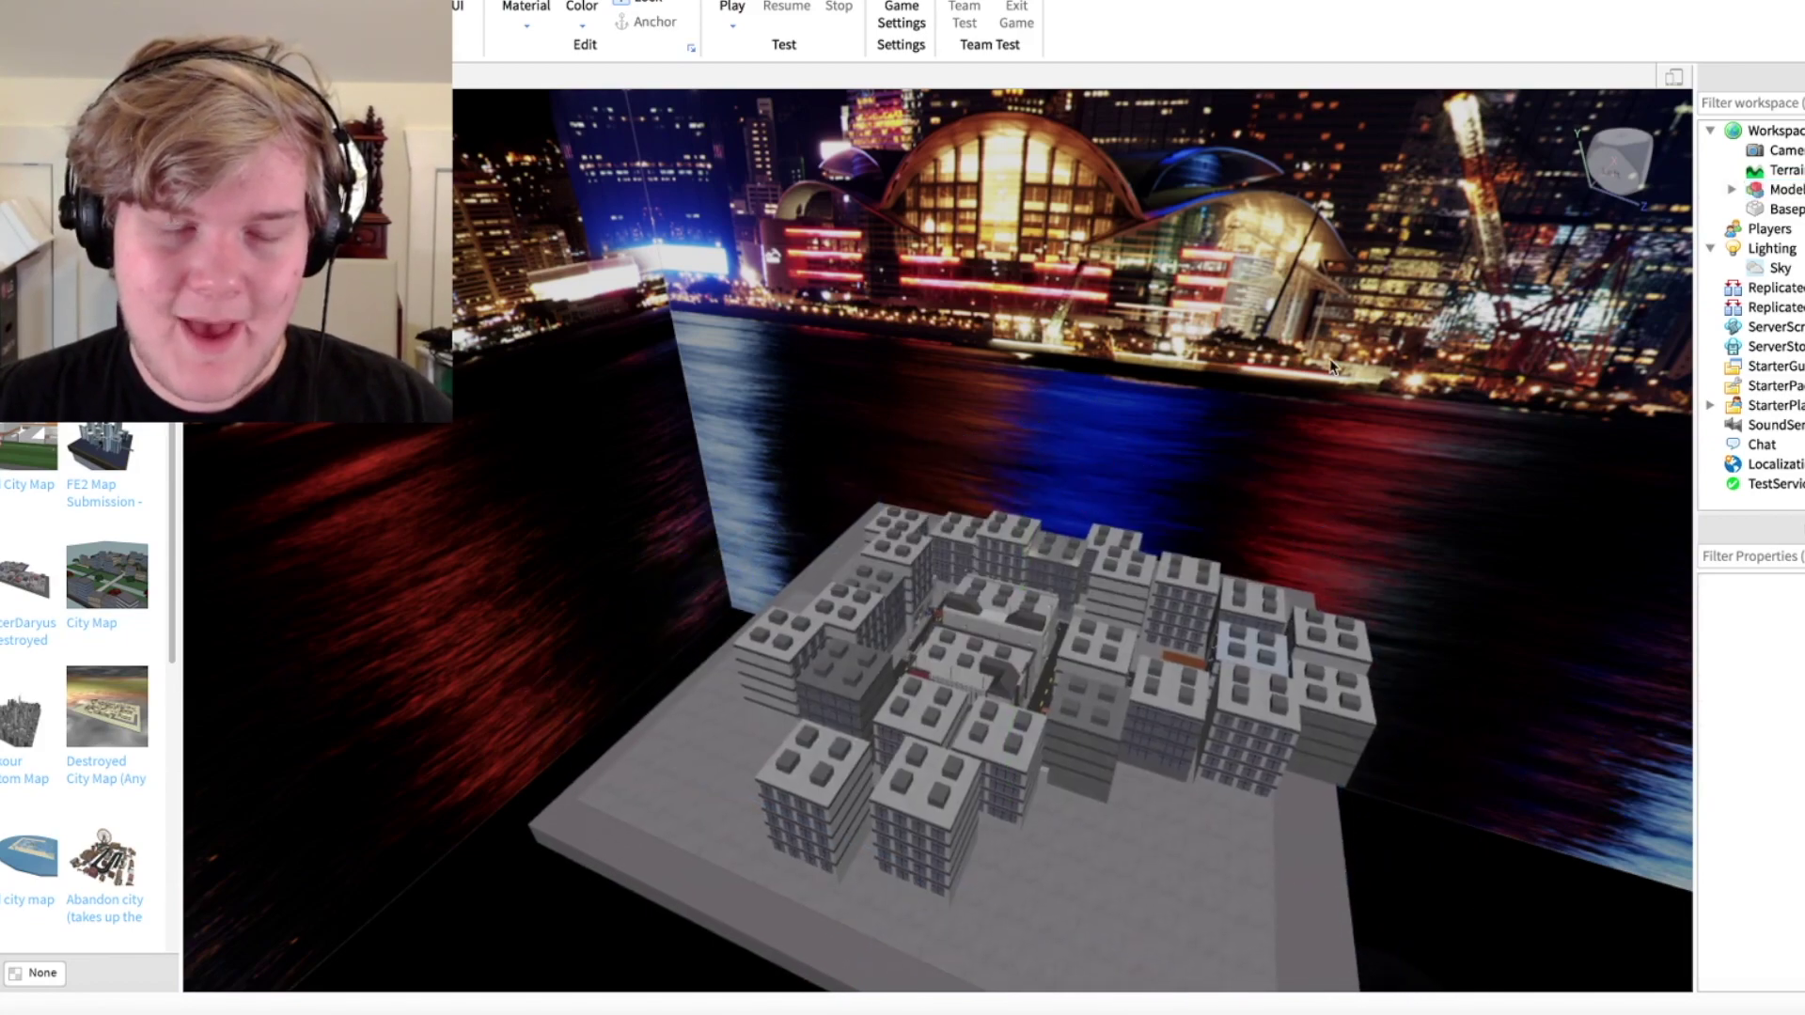
scroll(1330, 359, "up", 3)
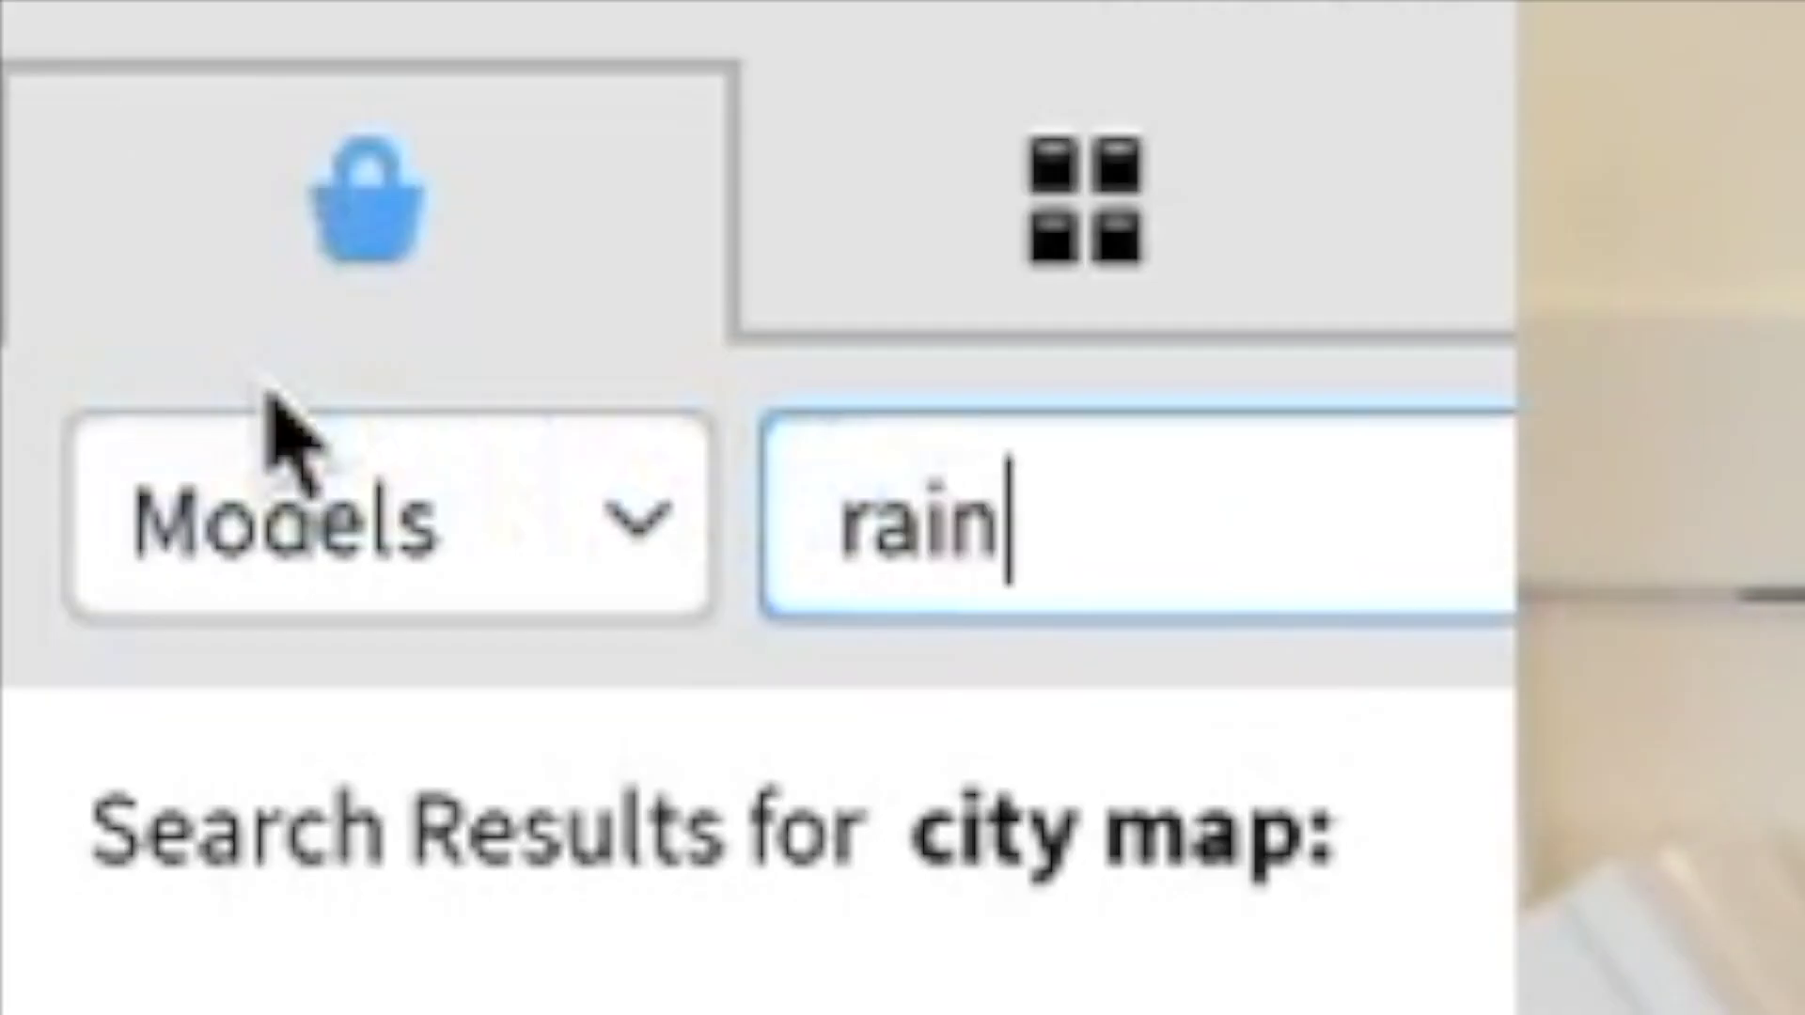
key("Return")
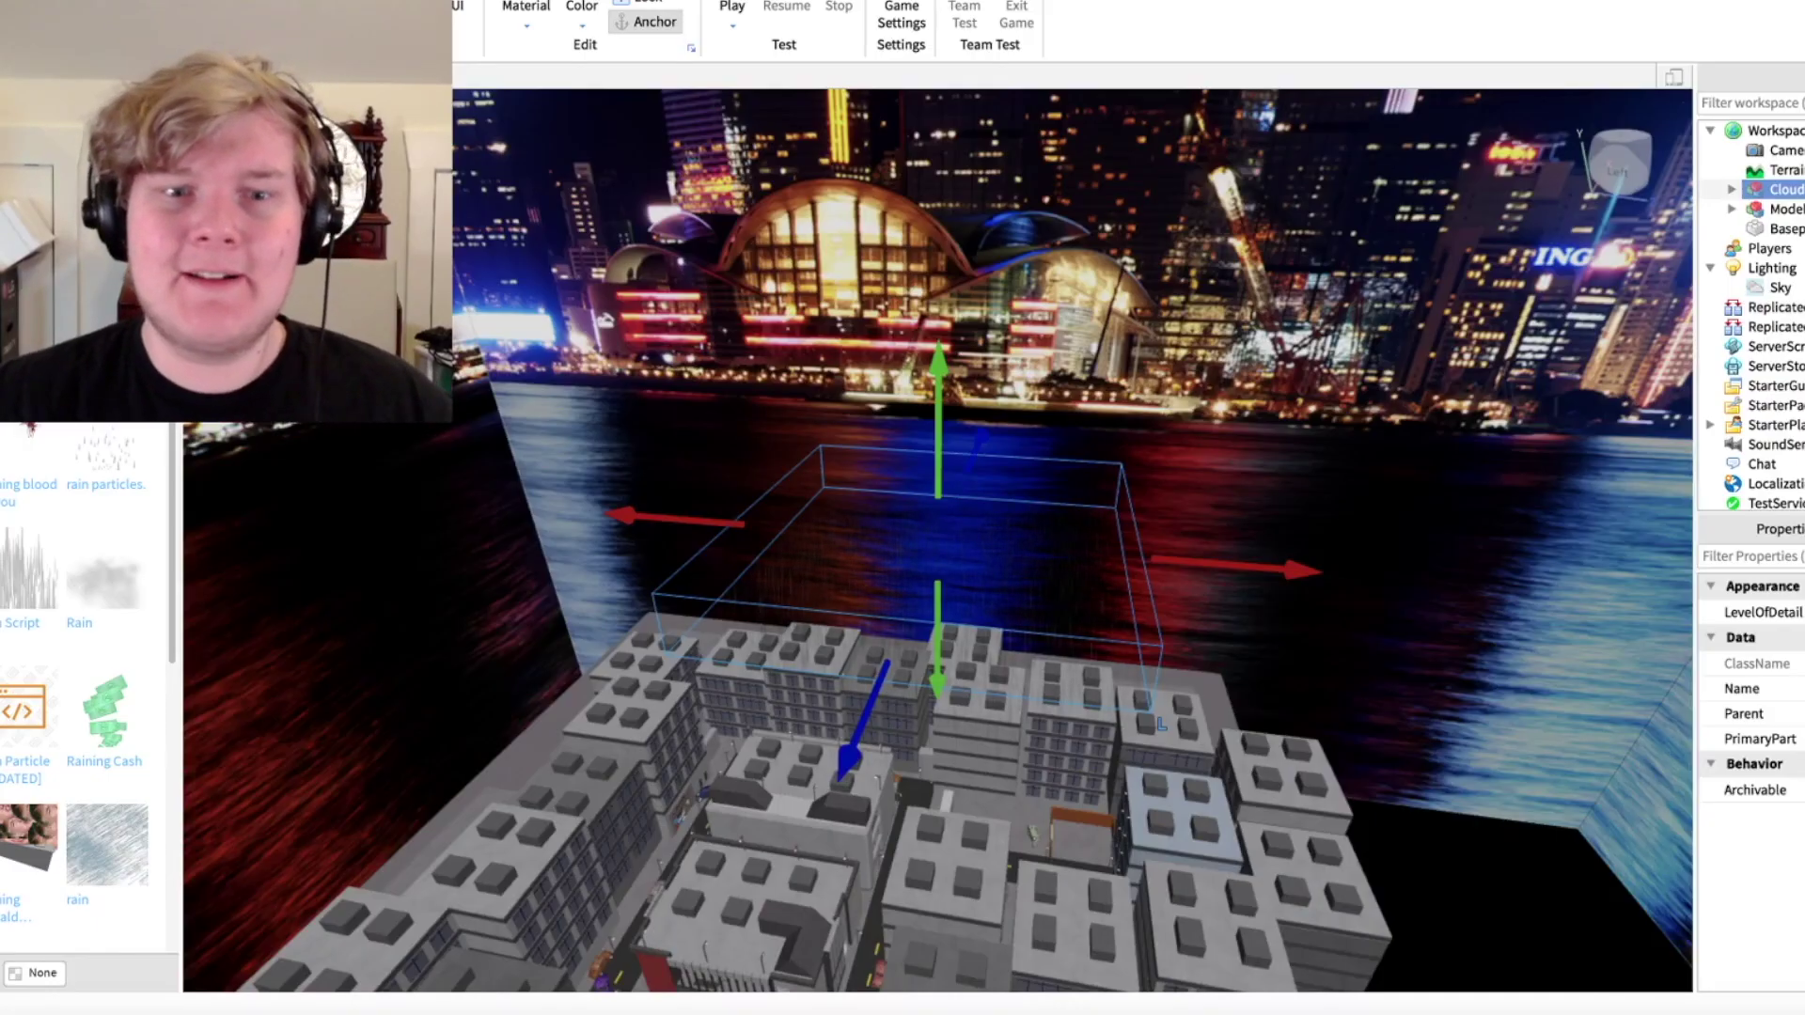
- Orbit down to watch rain falling between the buildings, then refocus on the whole city
right_click_drag(931, 535, 883, 556)
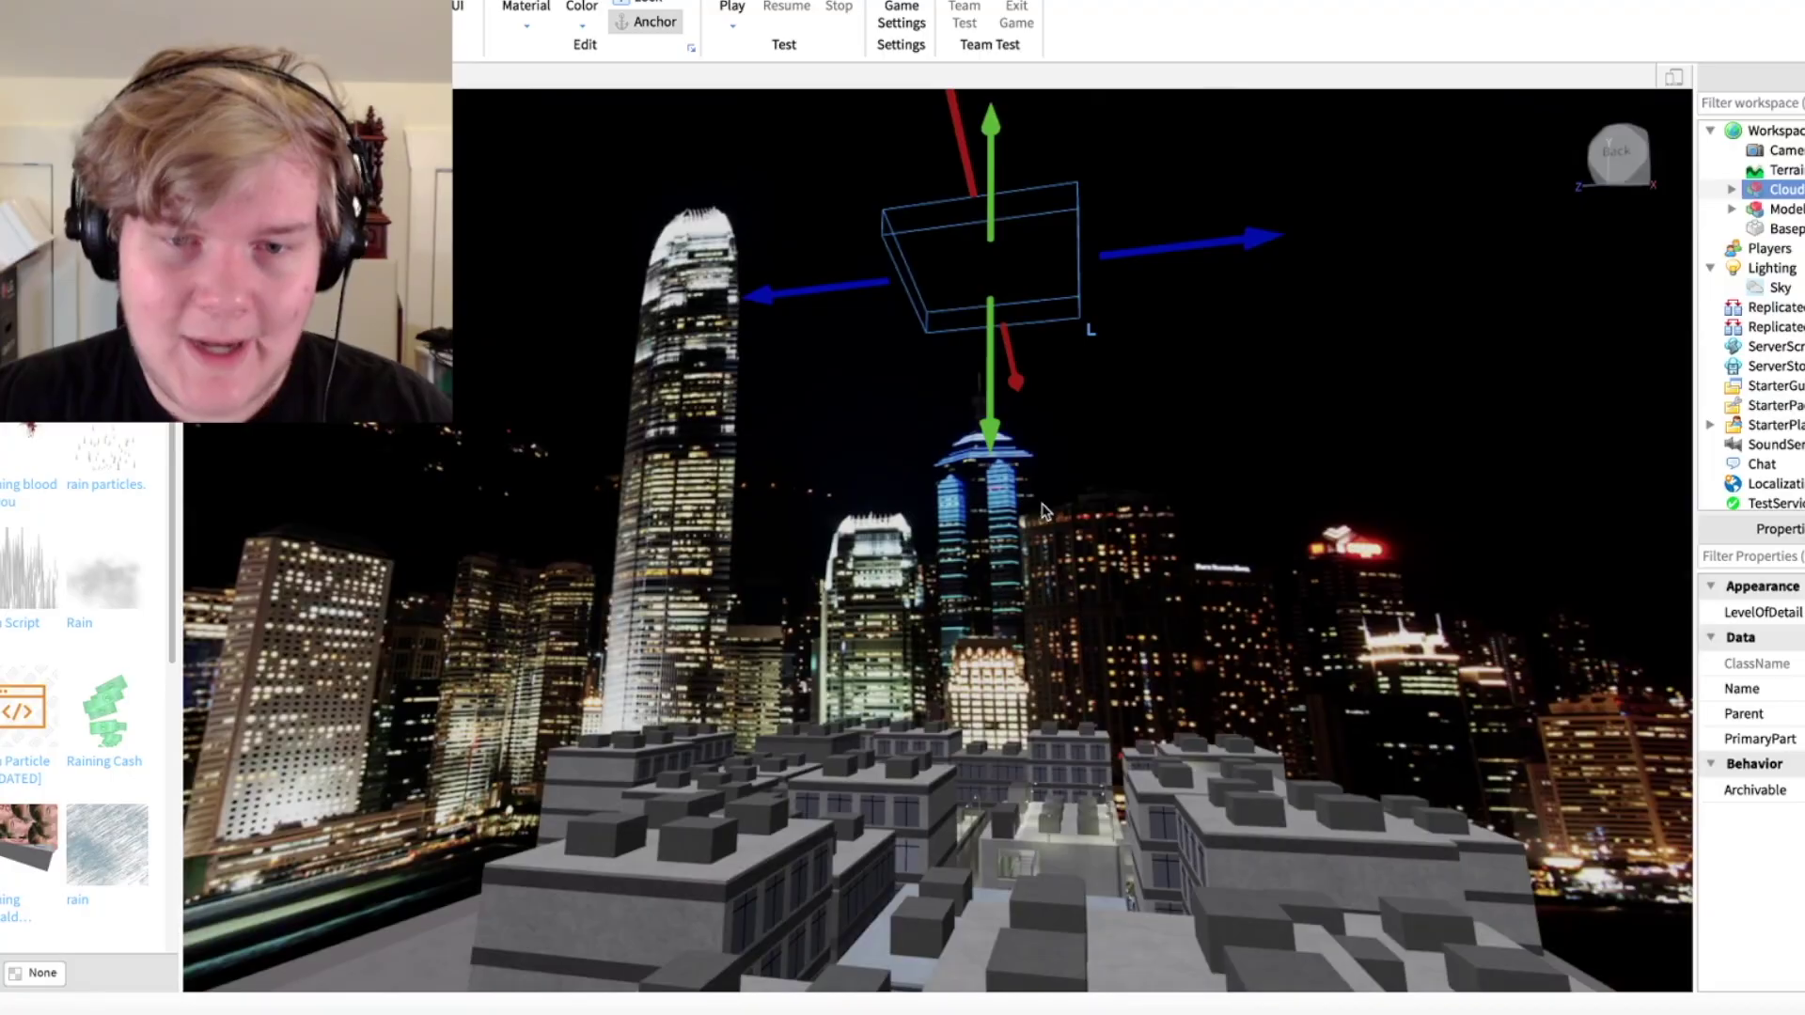
scroll(1043, 511, "up", 5)
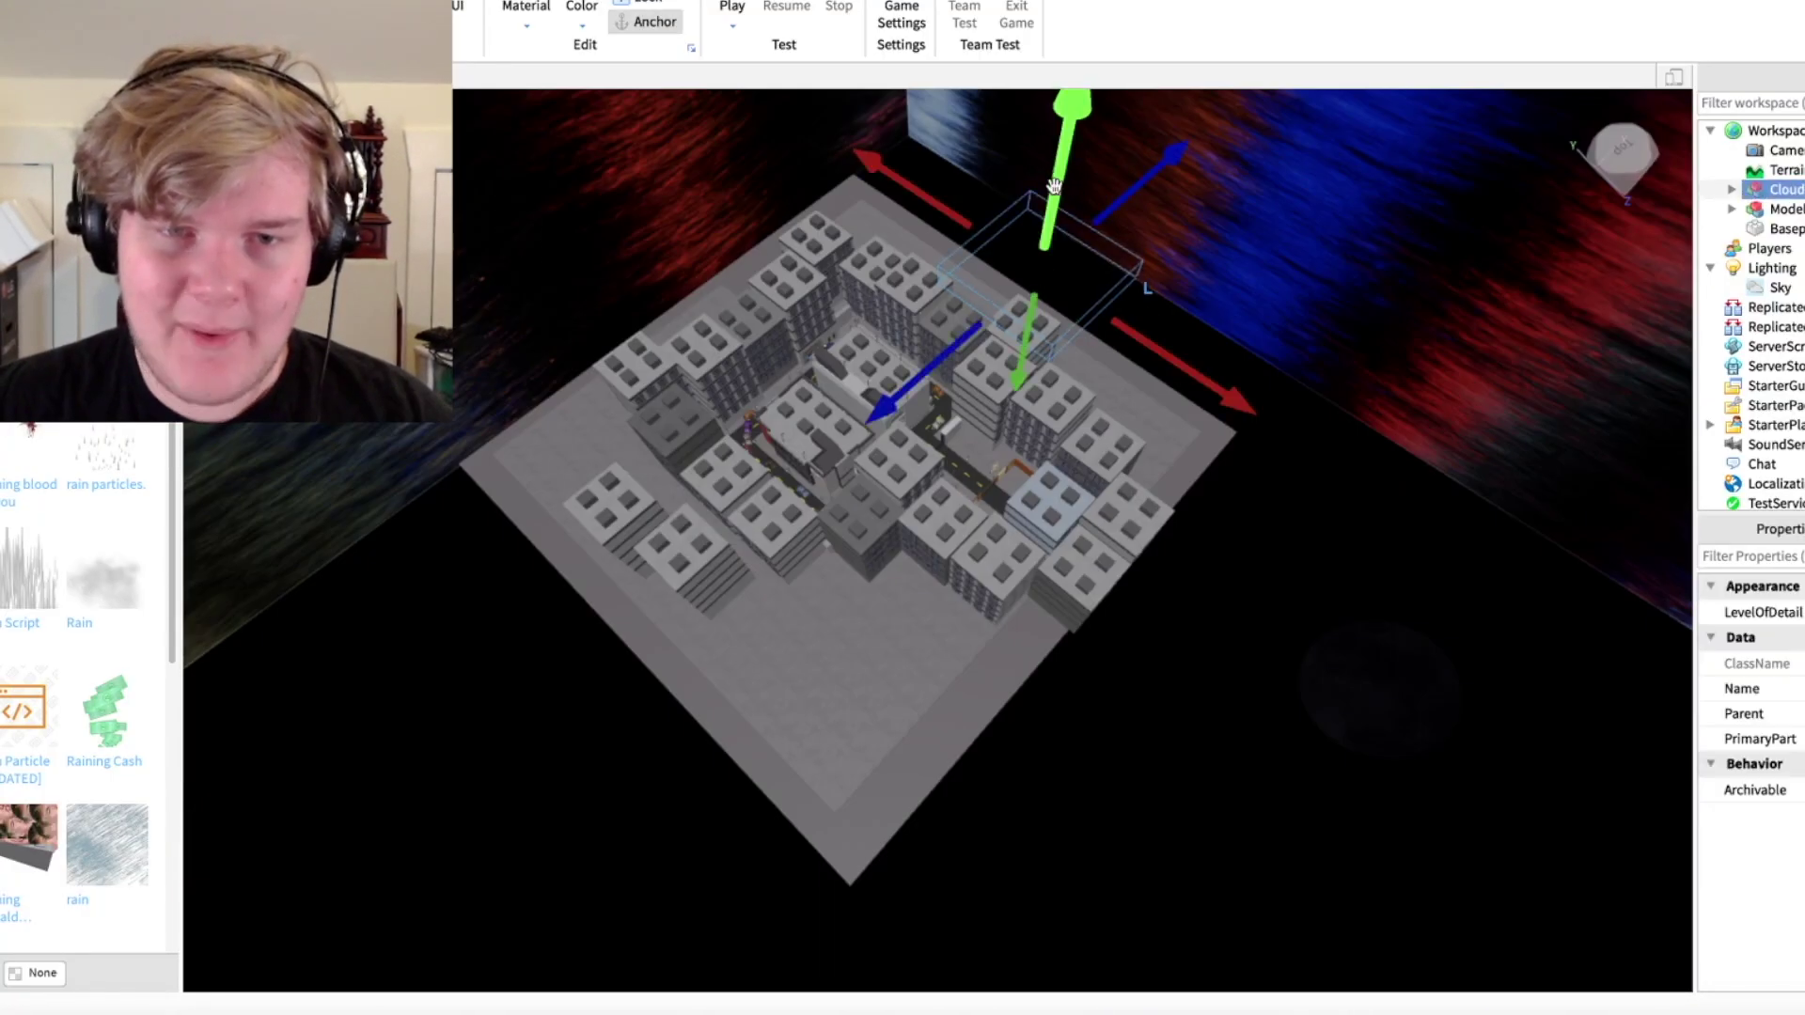
scroll(1029, 438, "up", 4)
scroll(1028, 438, "up", 4)
scroll(1043, 437, "up", 4)
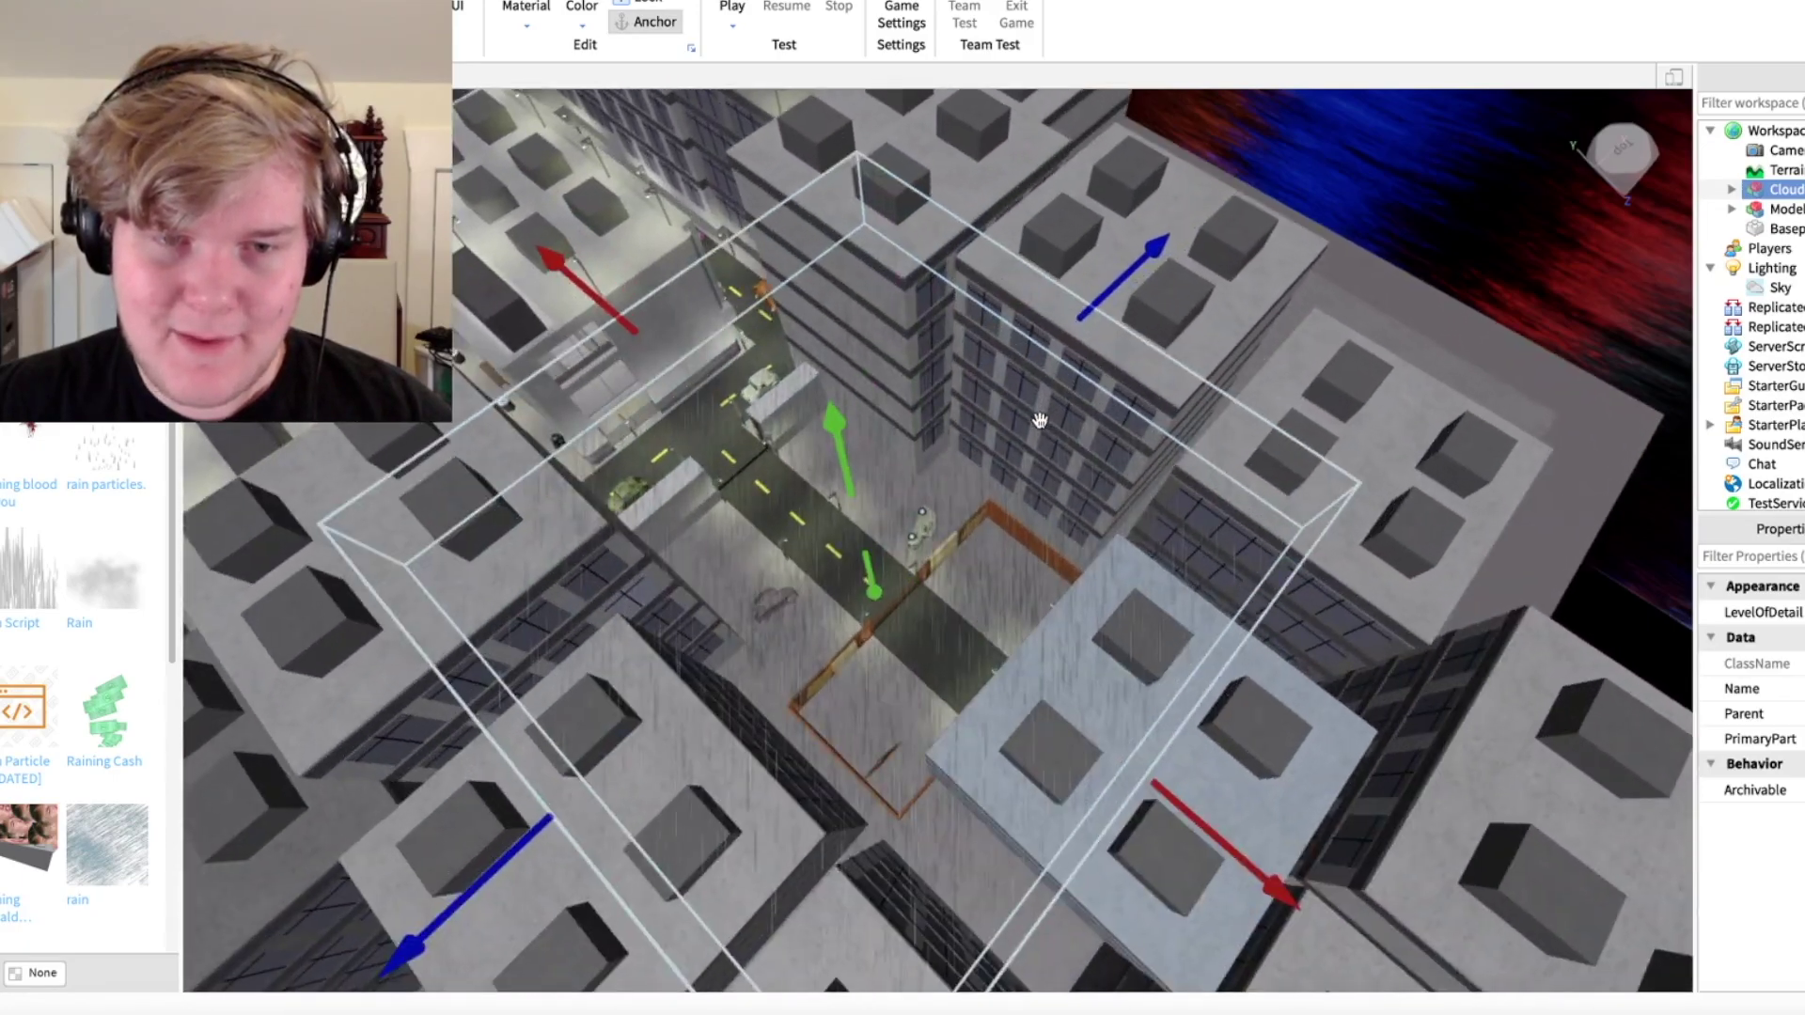
scroll(1058, 440, "up", 3)
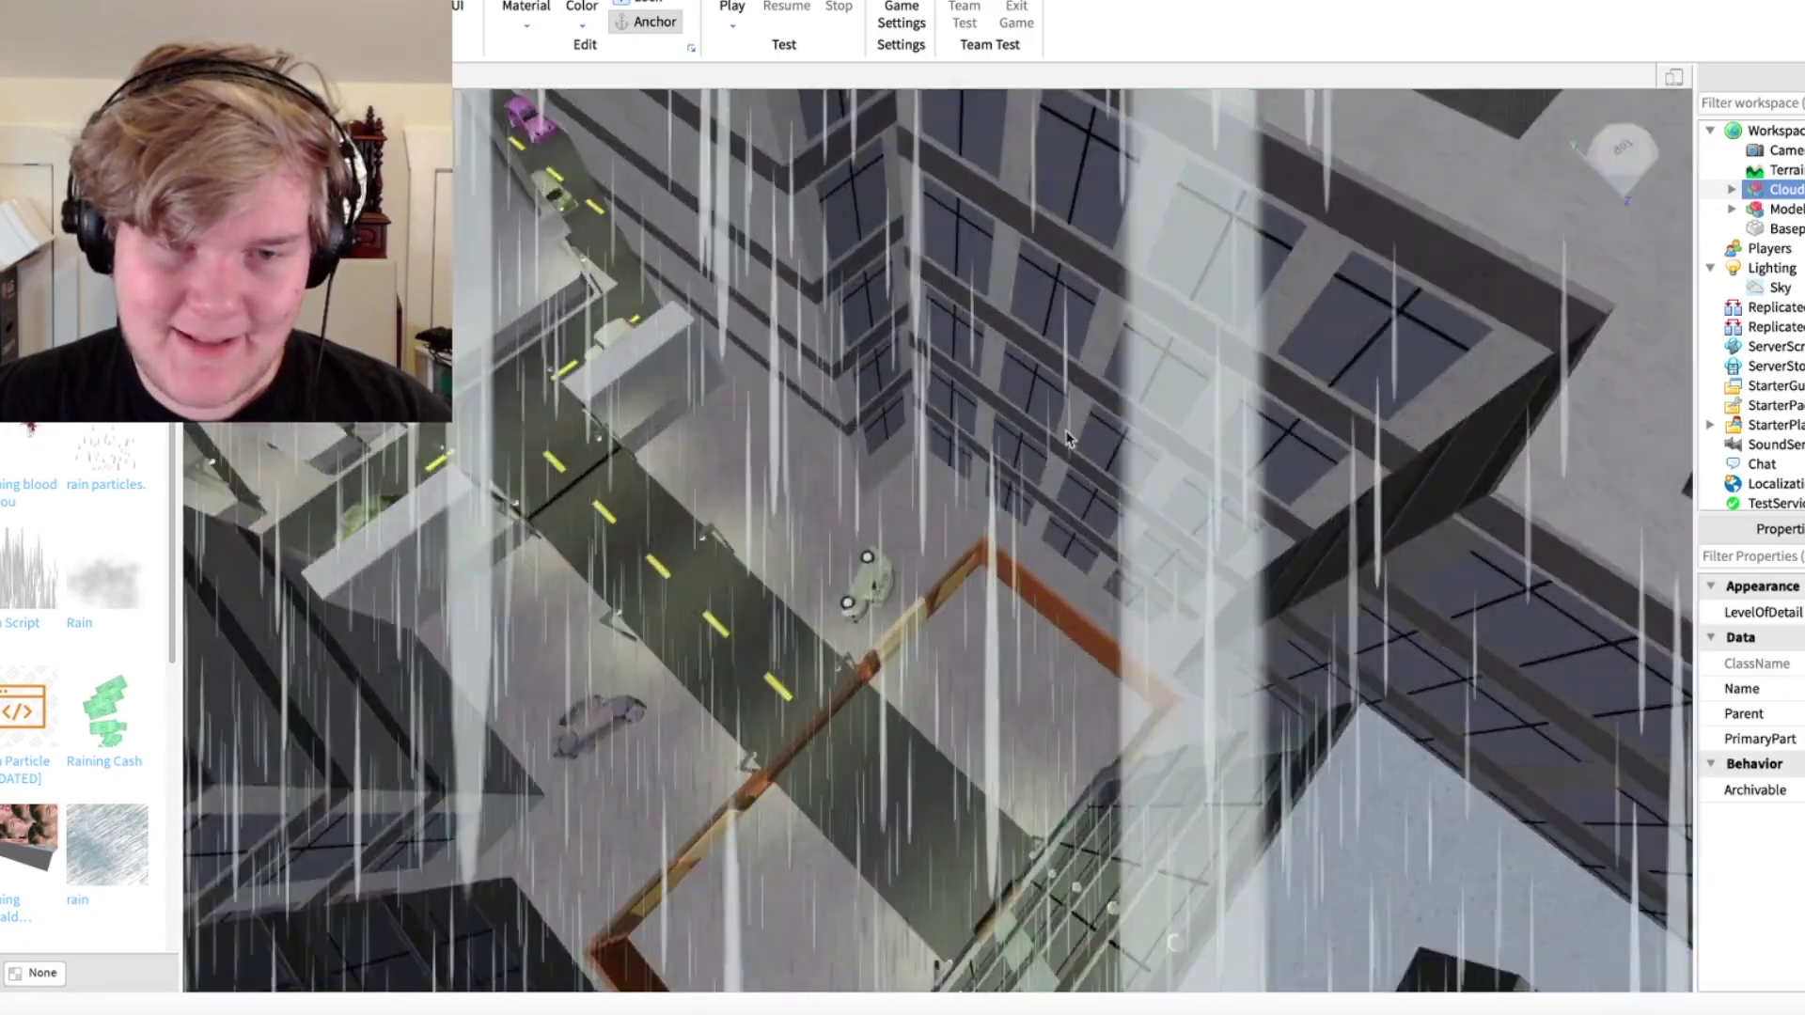
scroll(1068, 440, "up", 4)
right_click_drag(1124, 439, 1133, 451)
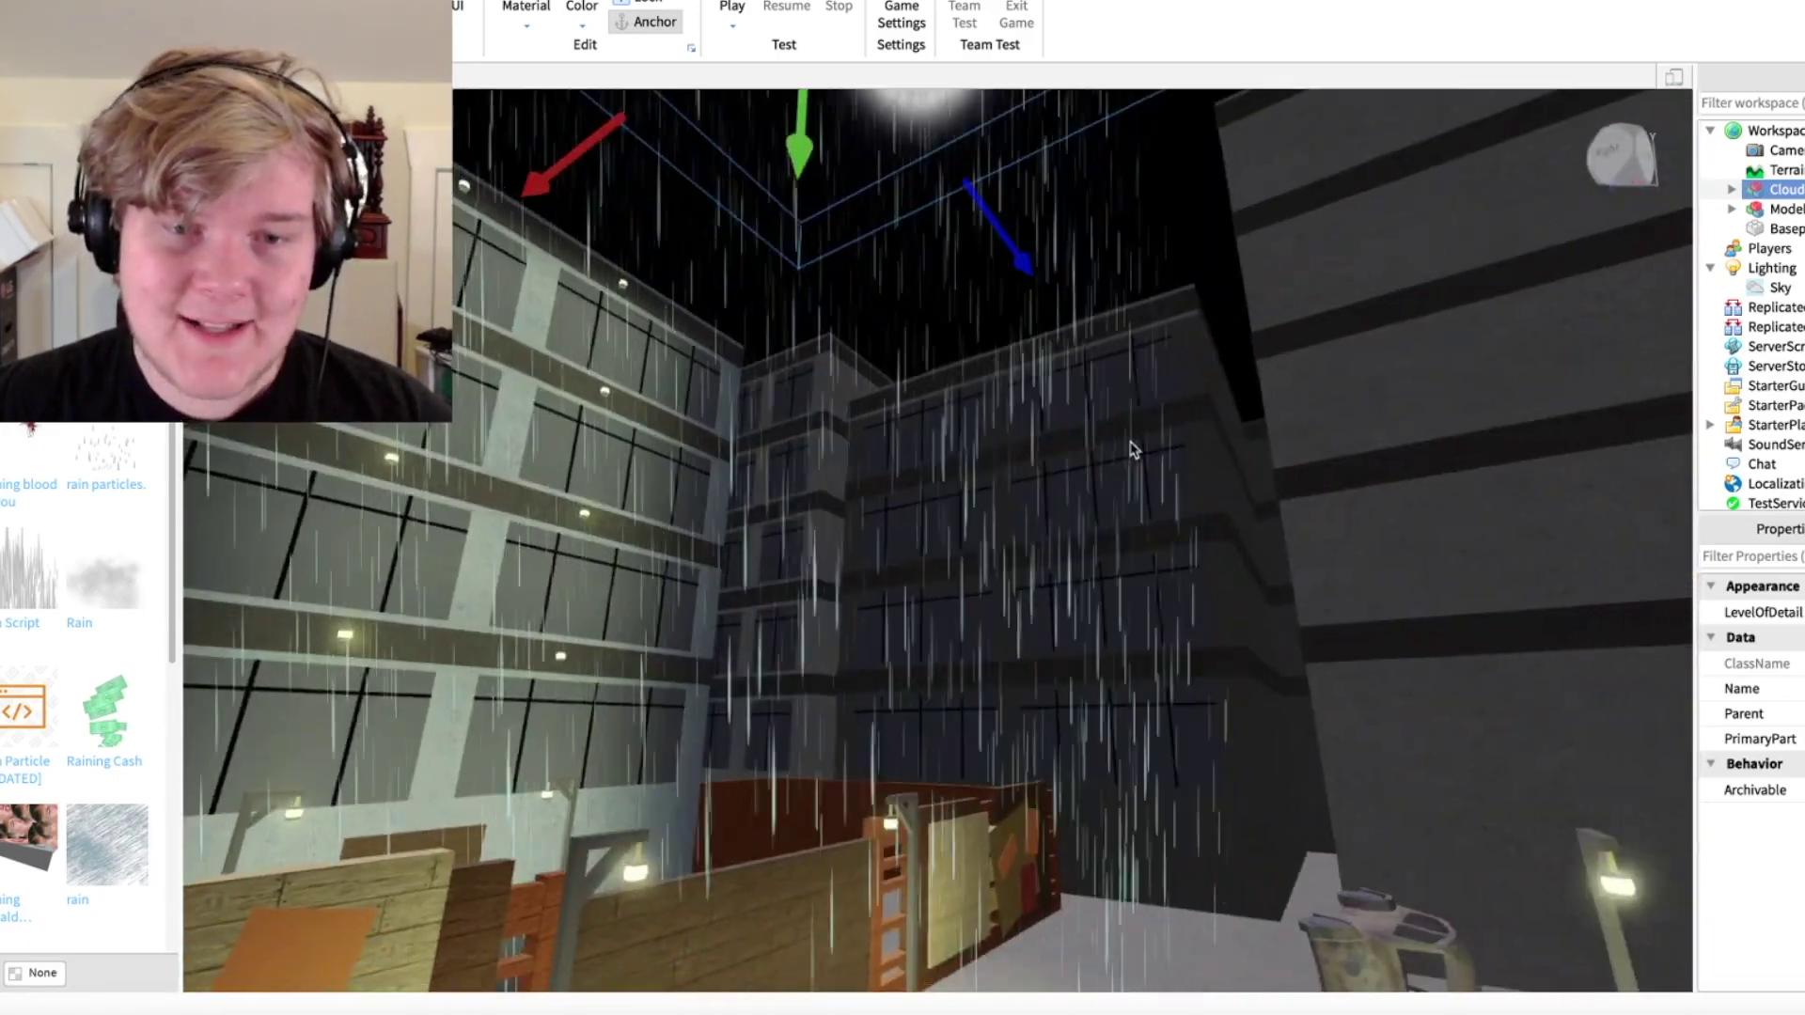
key("f")
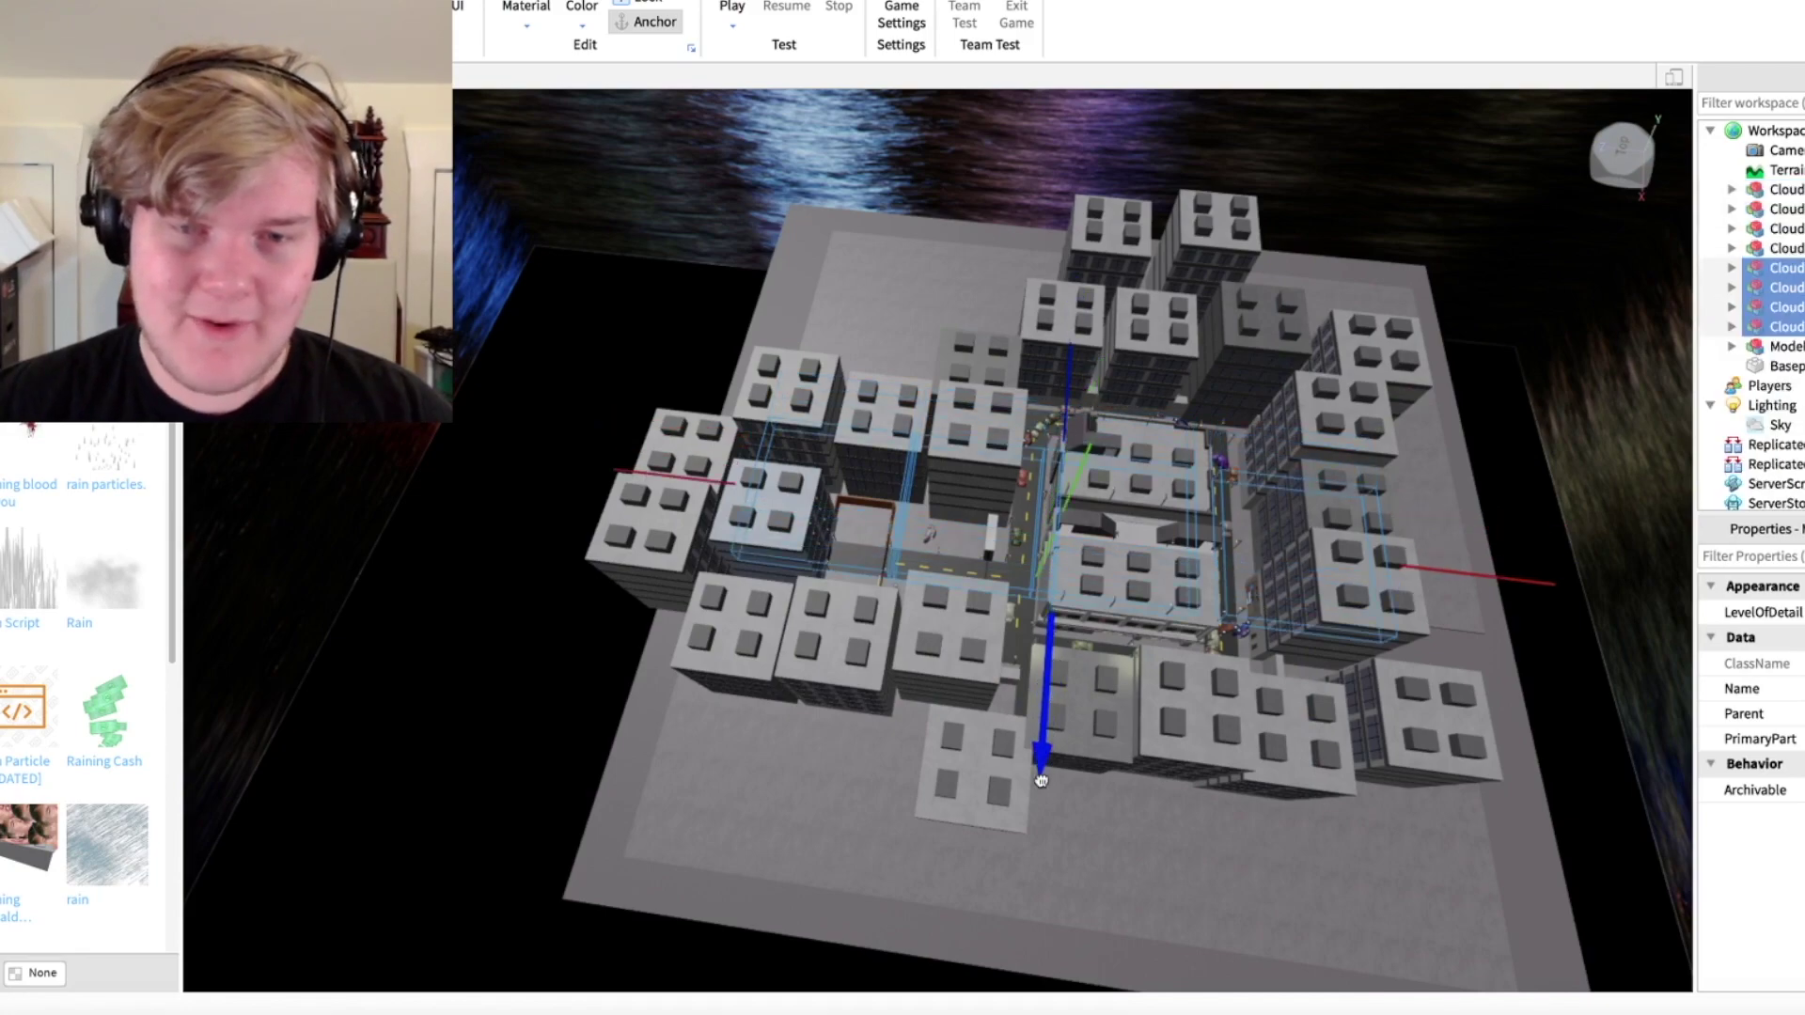
- Raise the selected cloud pieces high above the city buildings and orbit to check them
left_click_drag(1055, 502, 1080, 252)
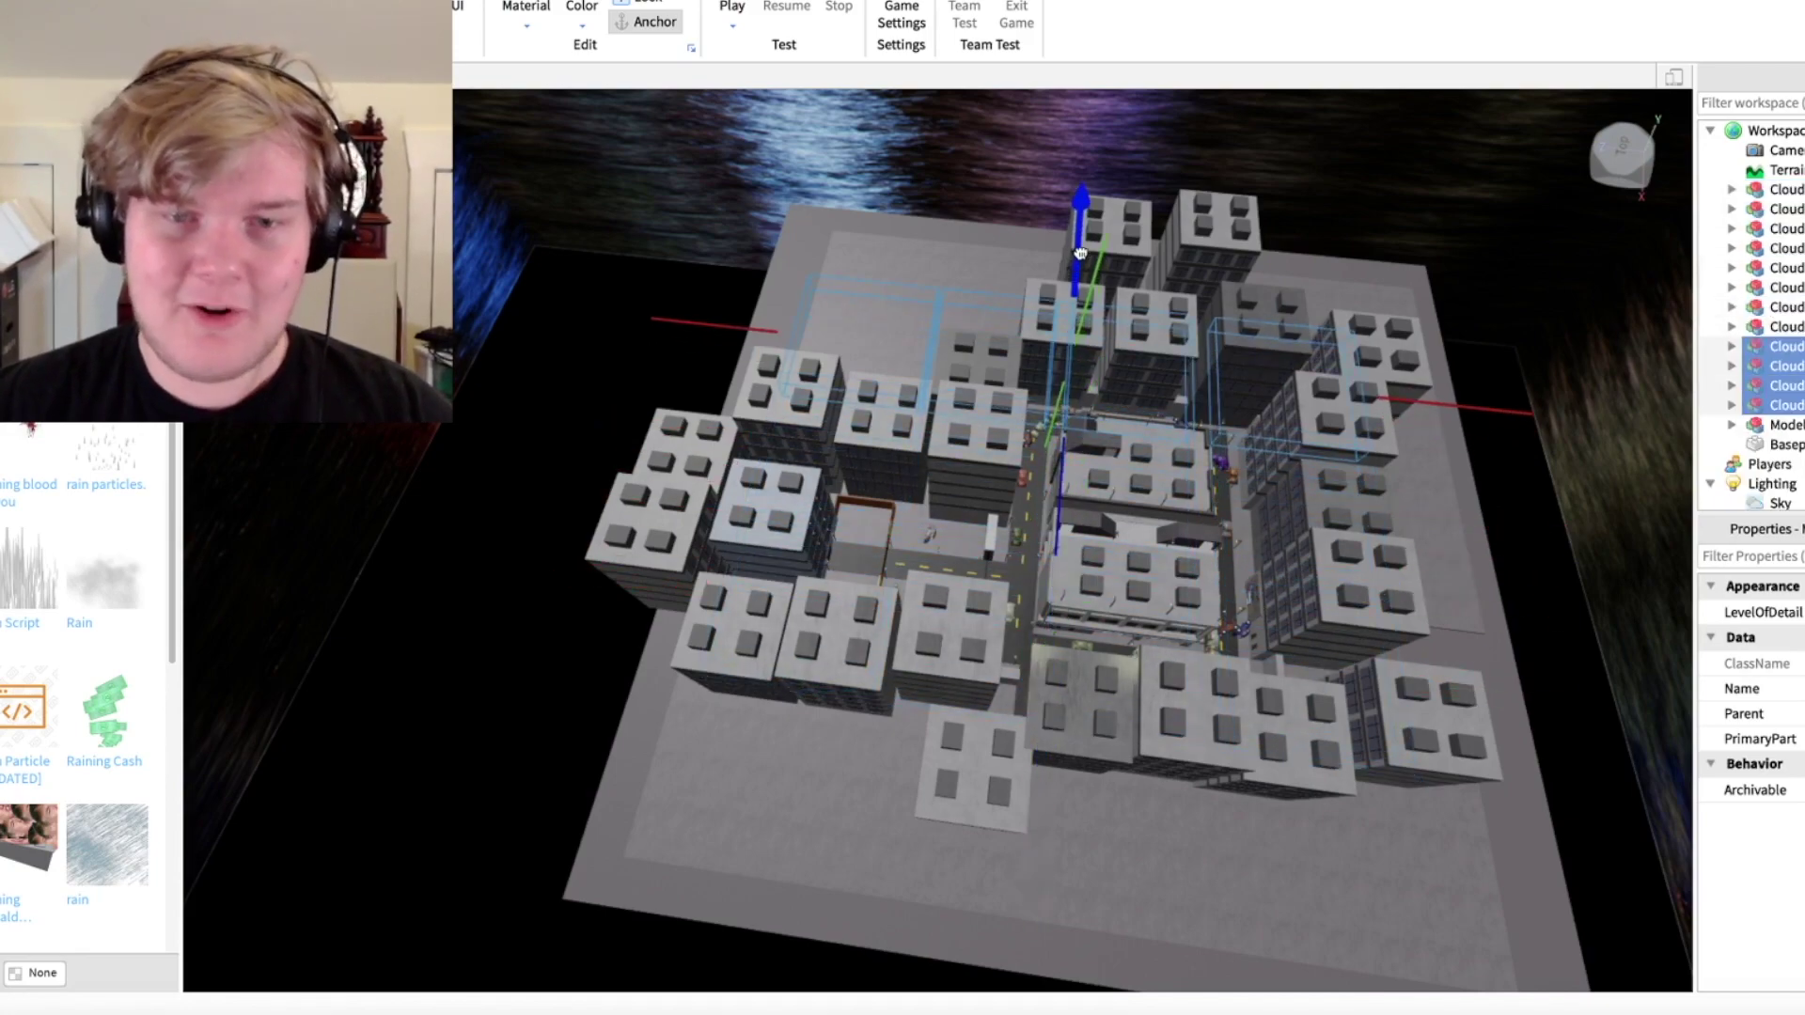
left_click_drag(1060, 465, 1077, 343)
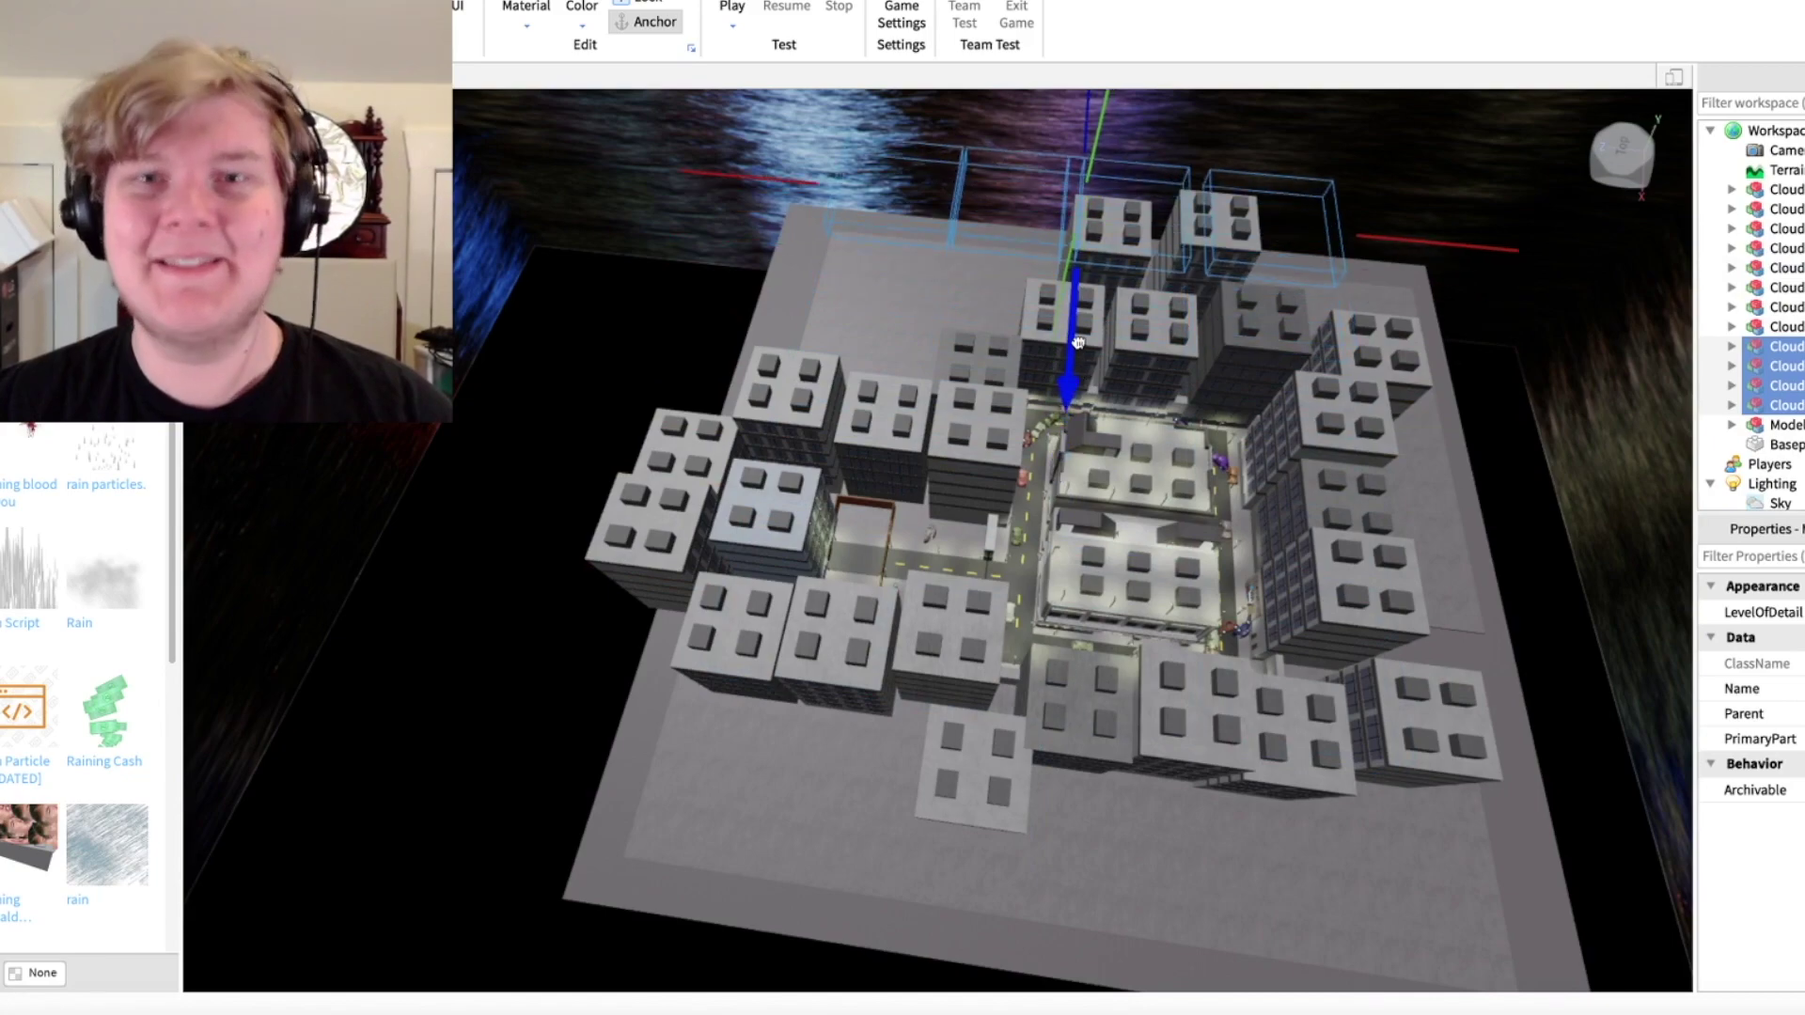
right_click_drag(1080, 303, 1510, 353)
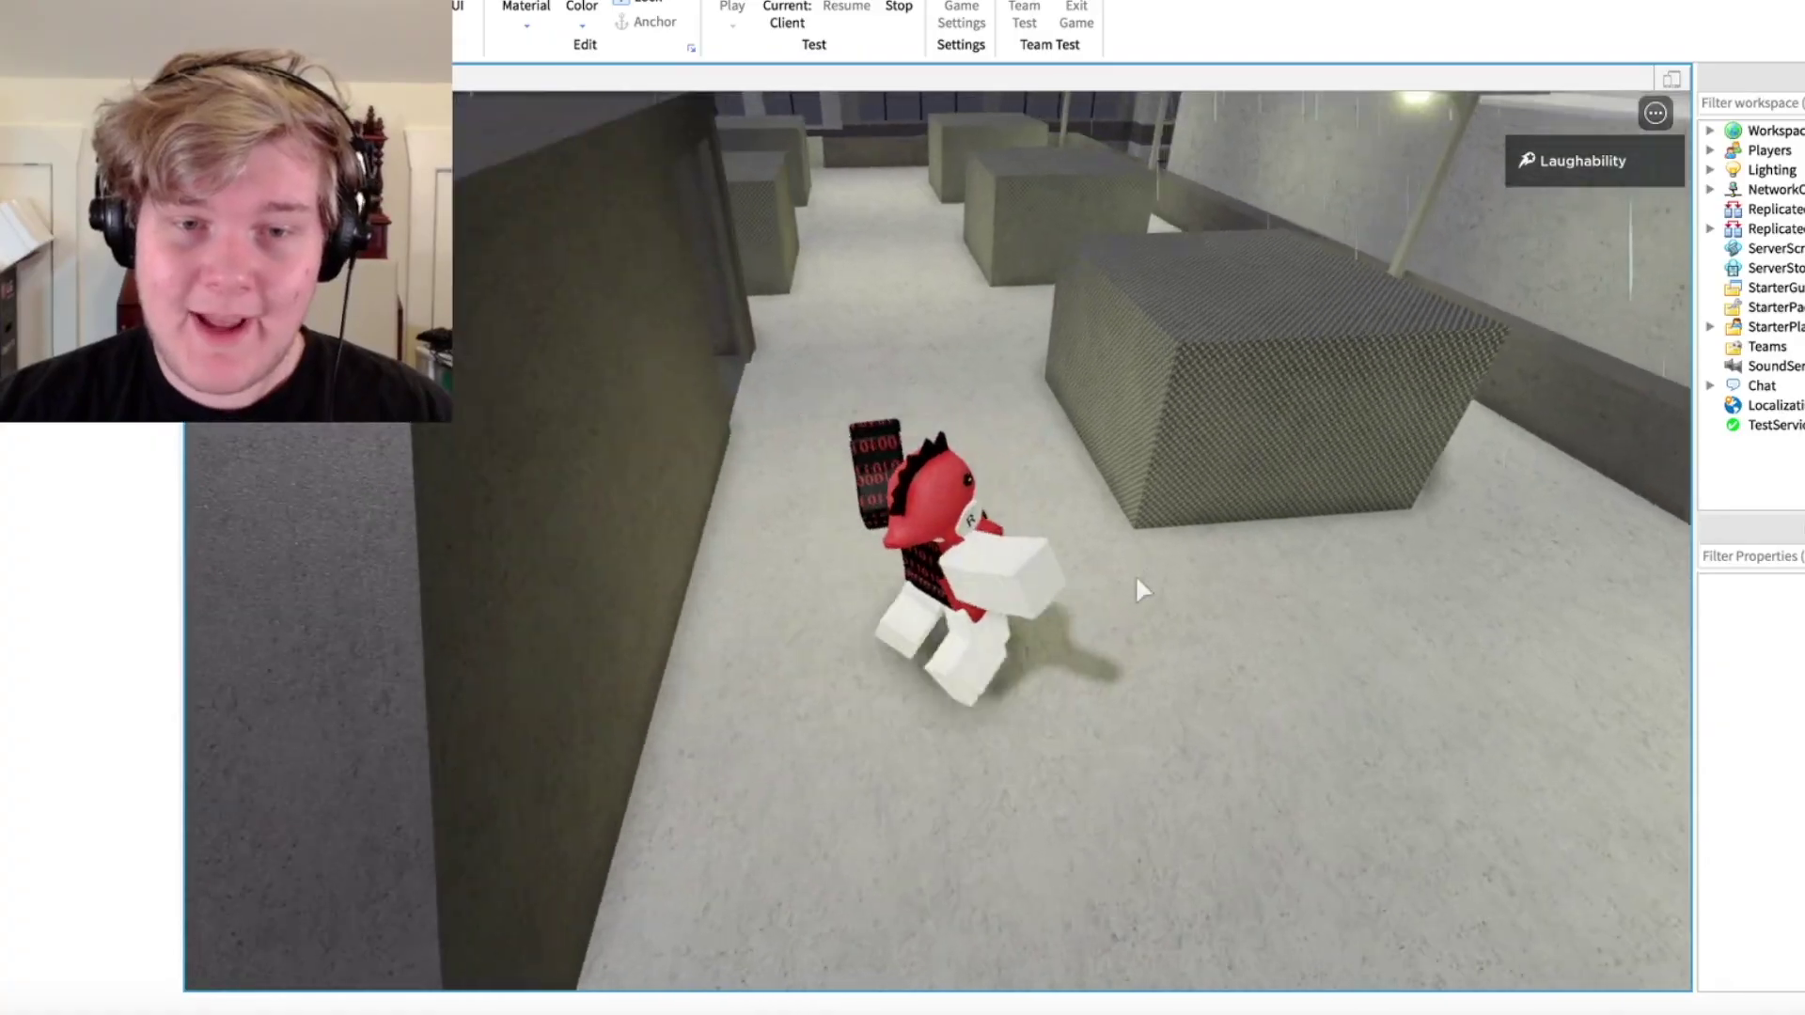
- Run and jump across the rooftop obstacles past the metal block
key("w")
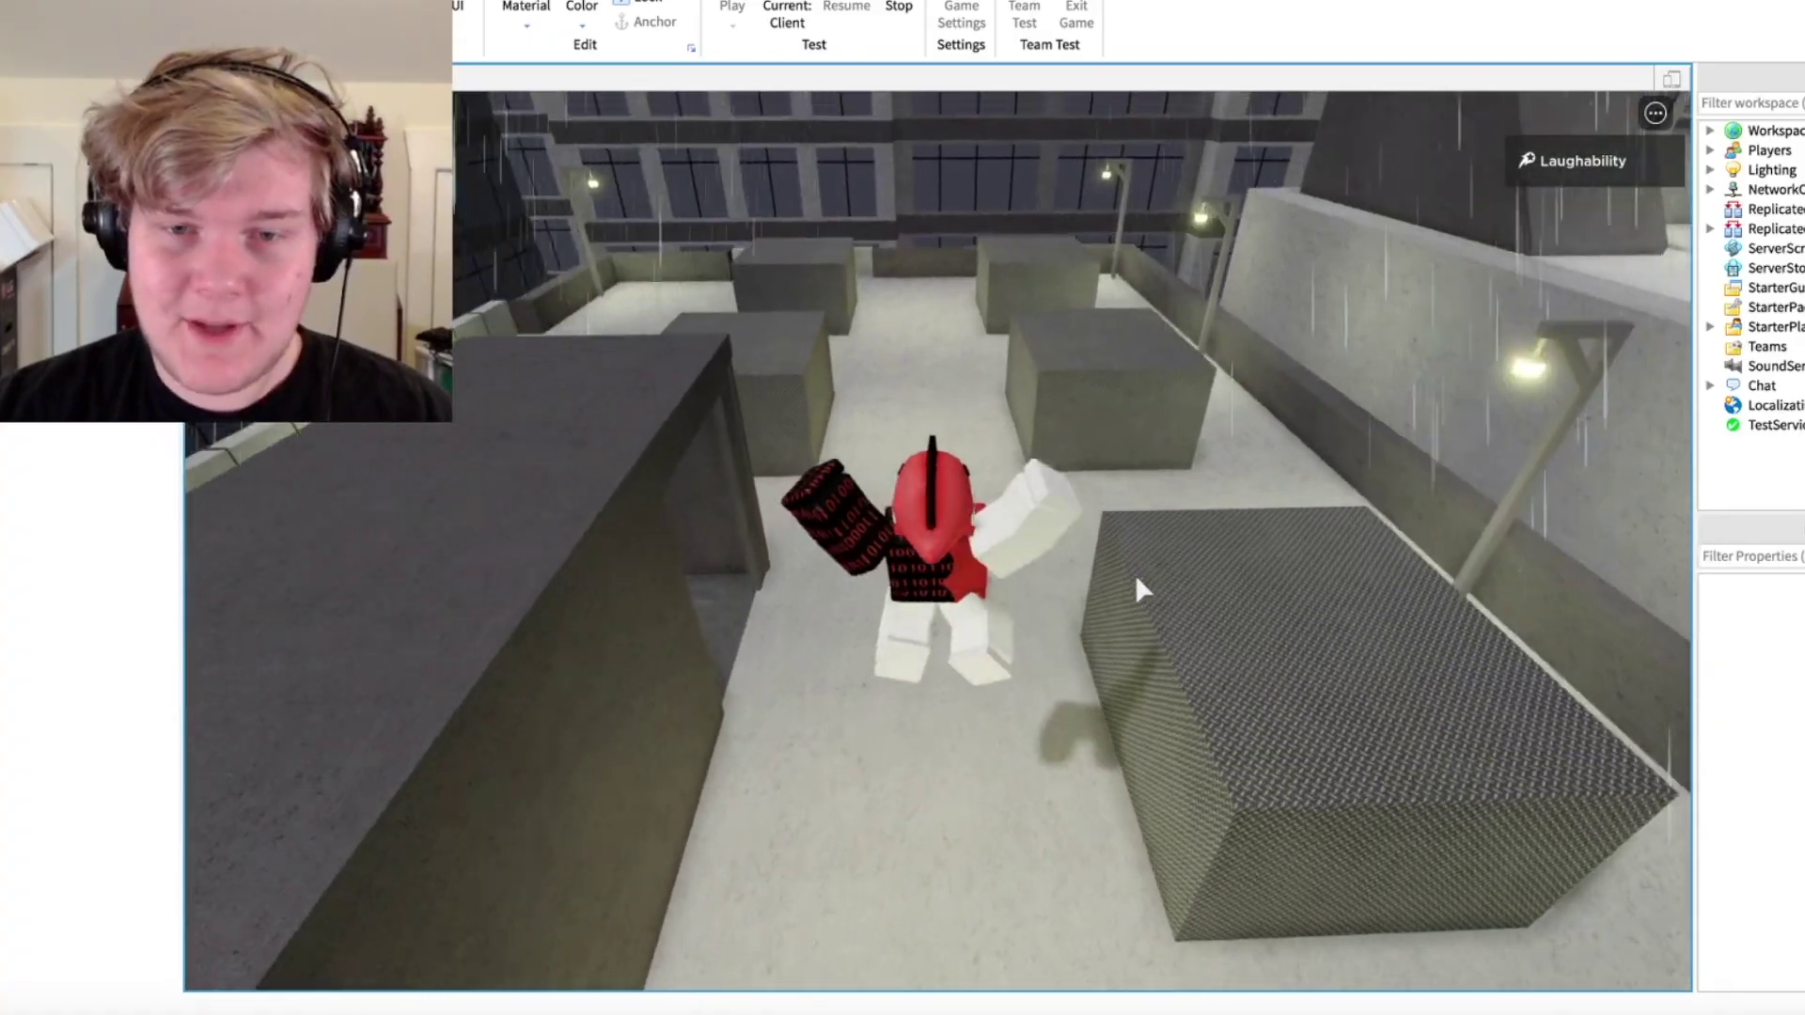
key("space")
key("w")
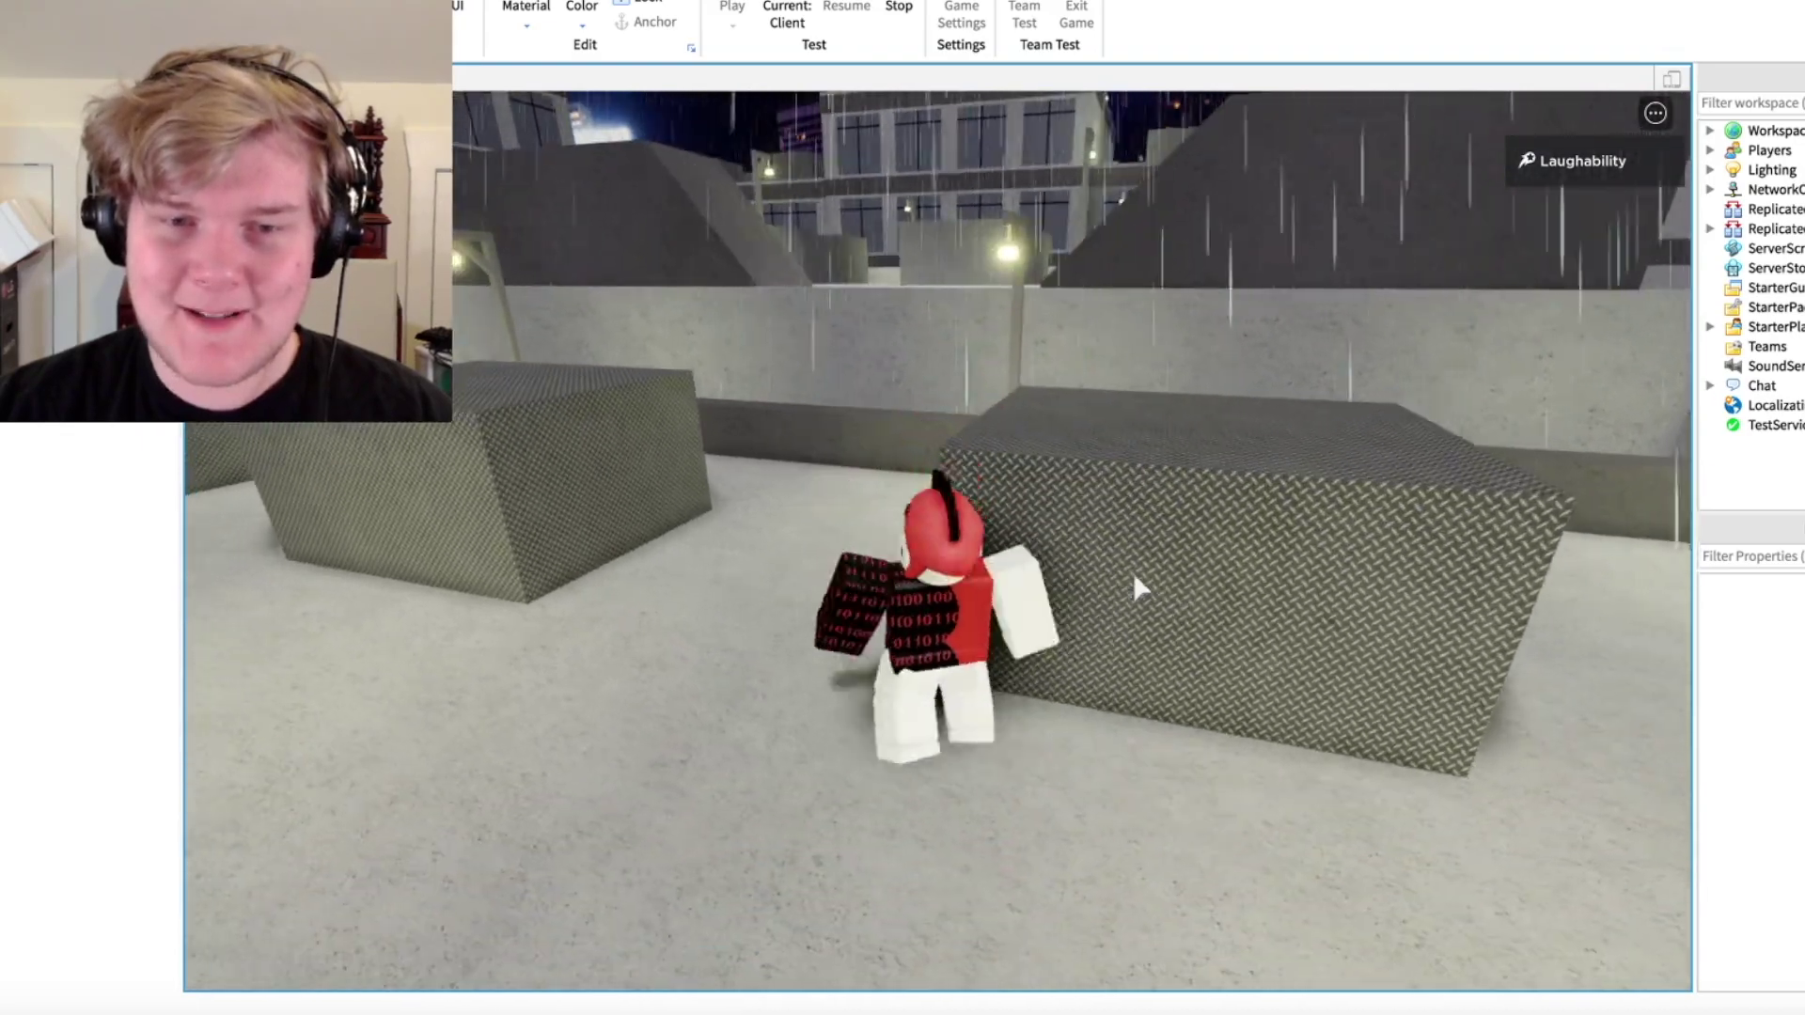
key("space")
key("w")
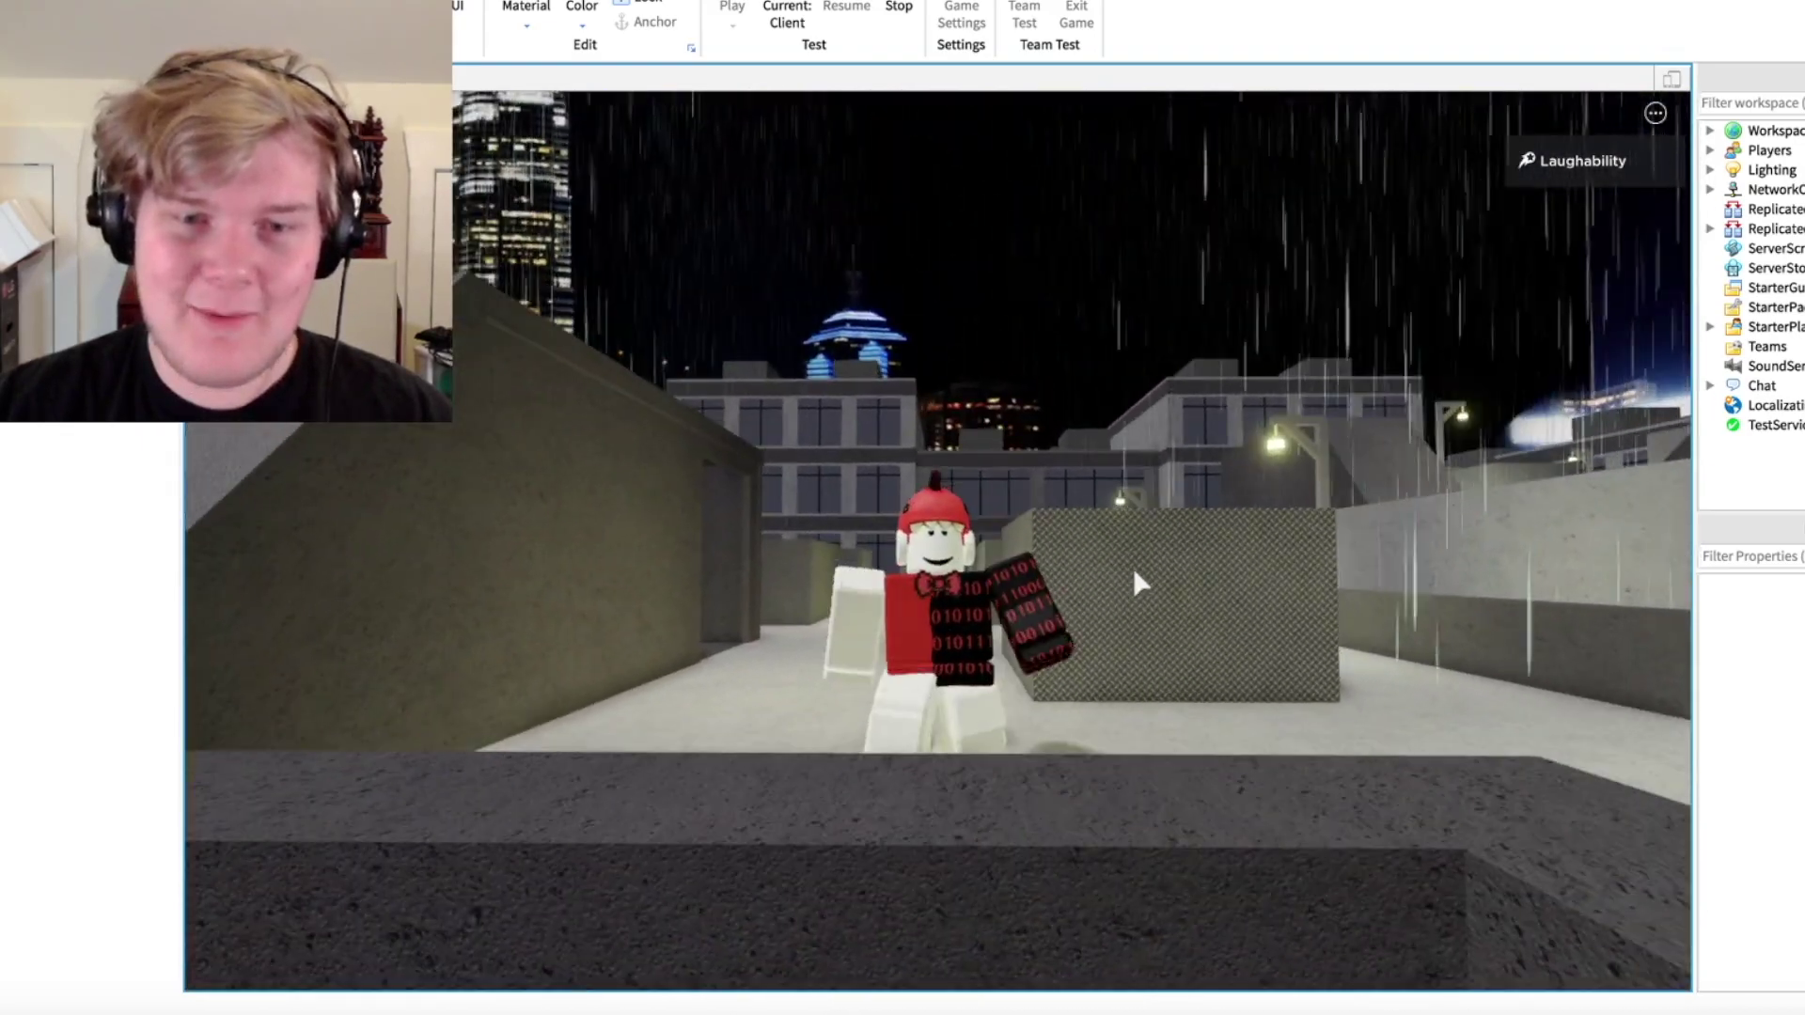
key("space")
key("w")
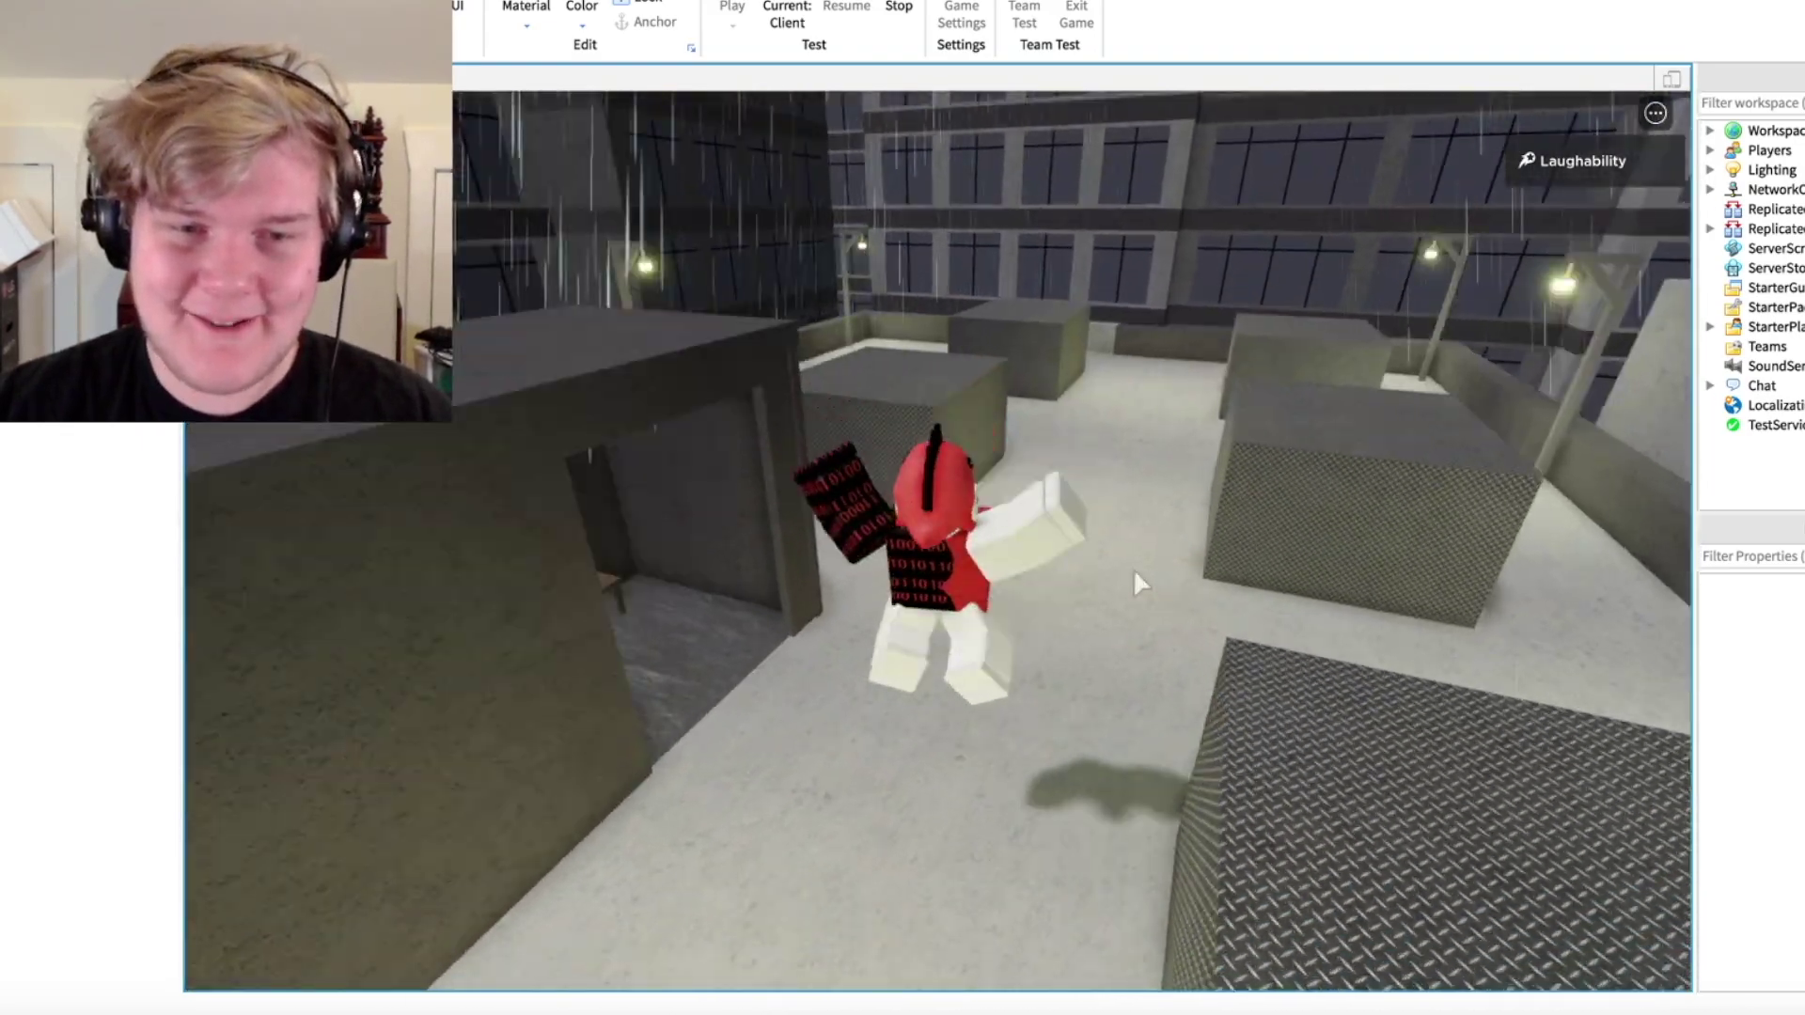
- Walk across the roof to the side wall and onto the ledge over the street
key("w")
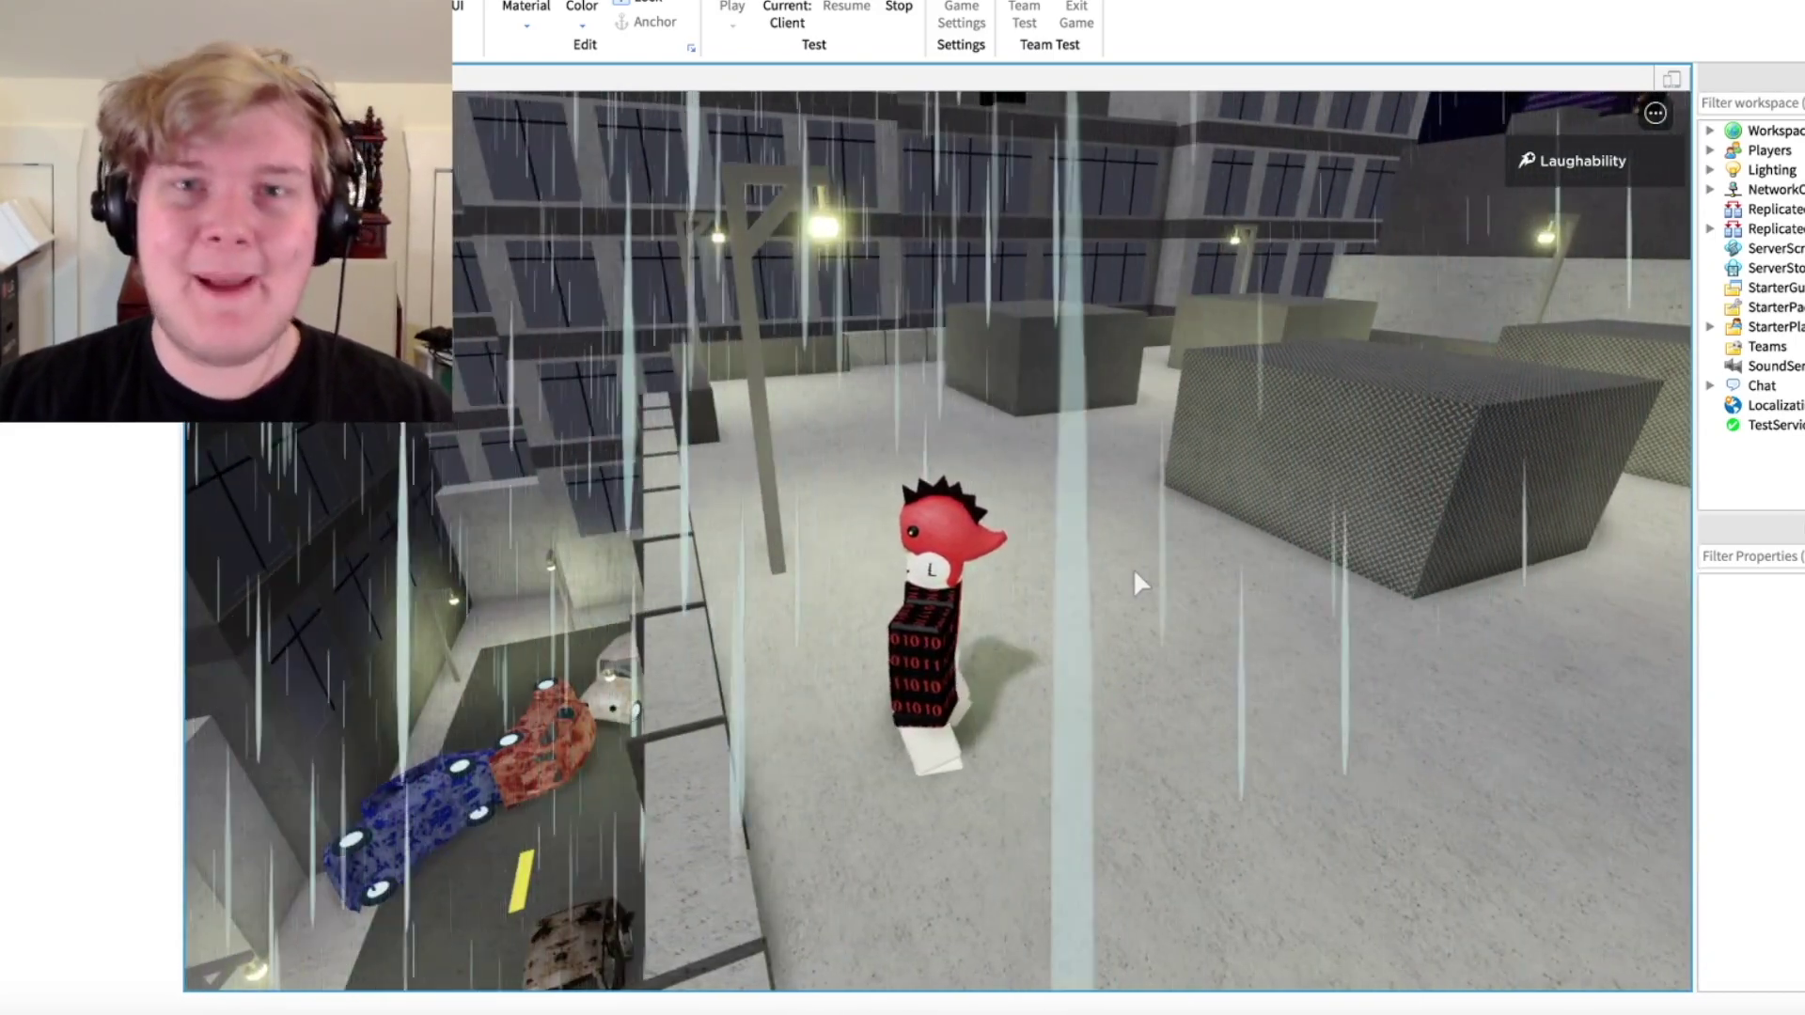
key("w")
key("w")
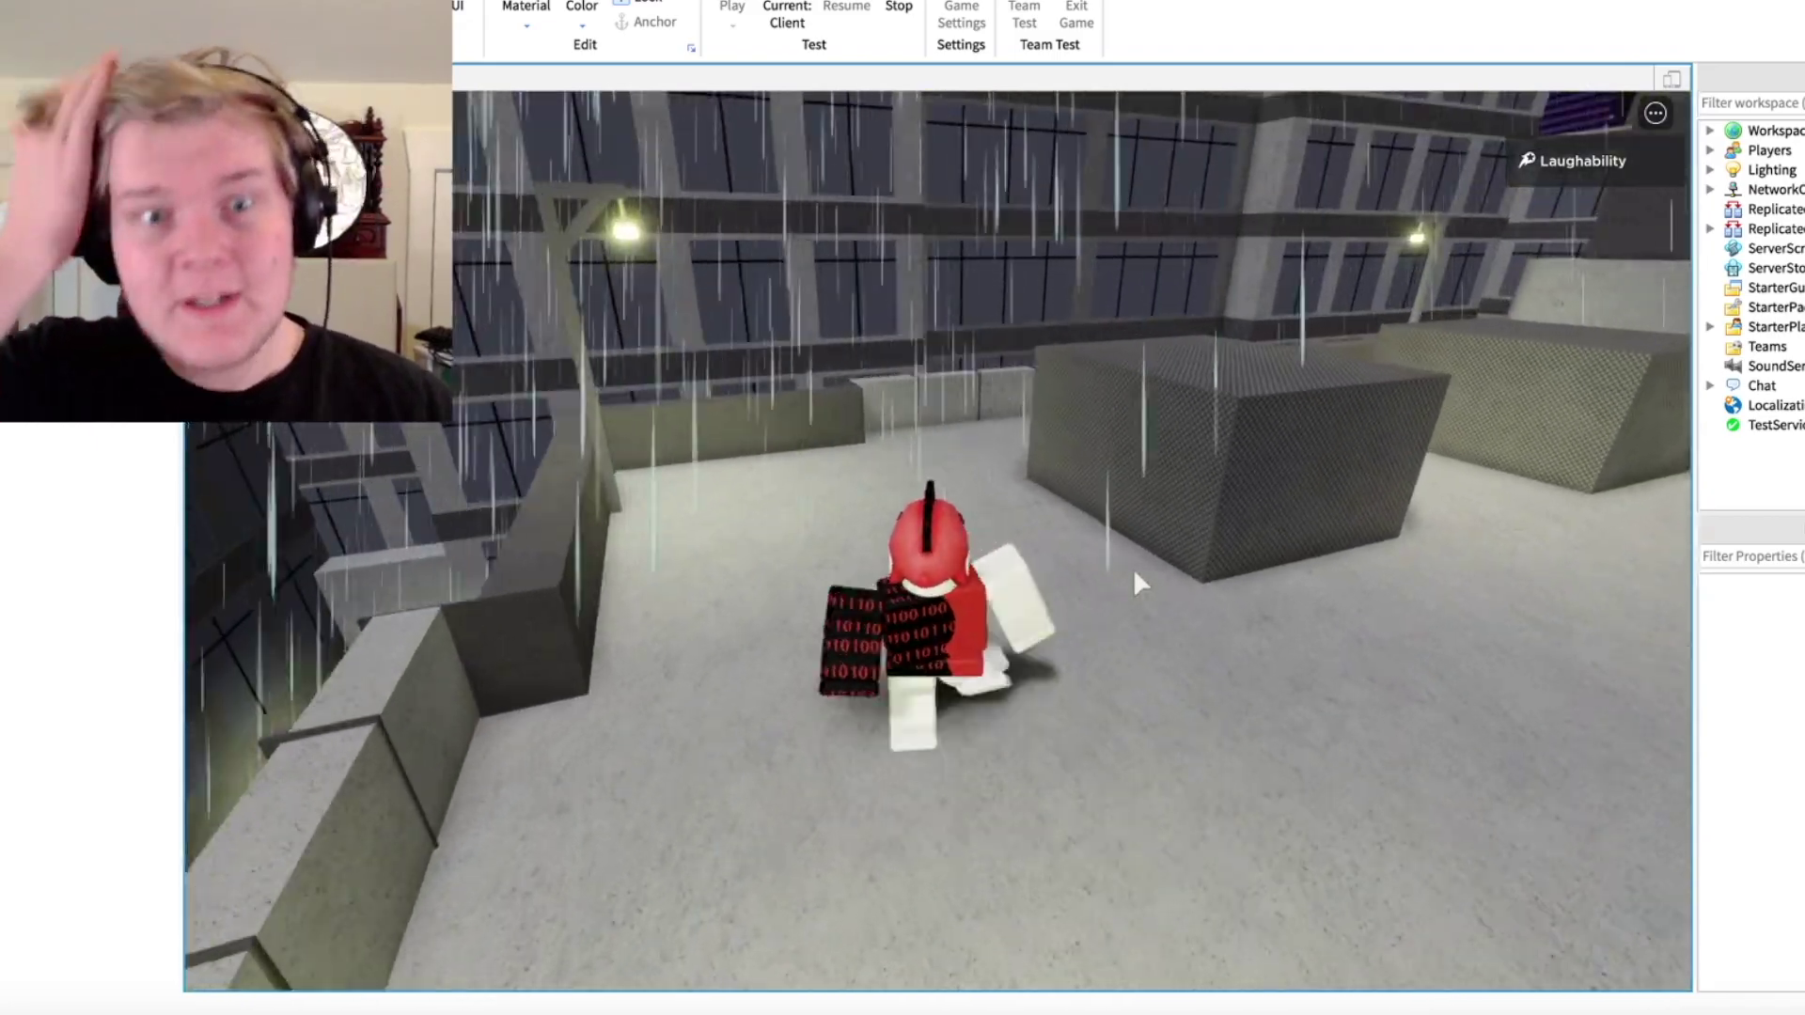
key("w")
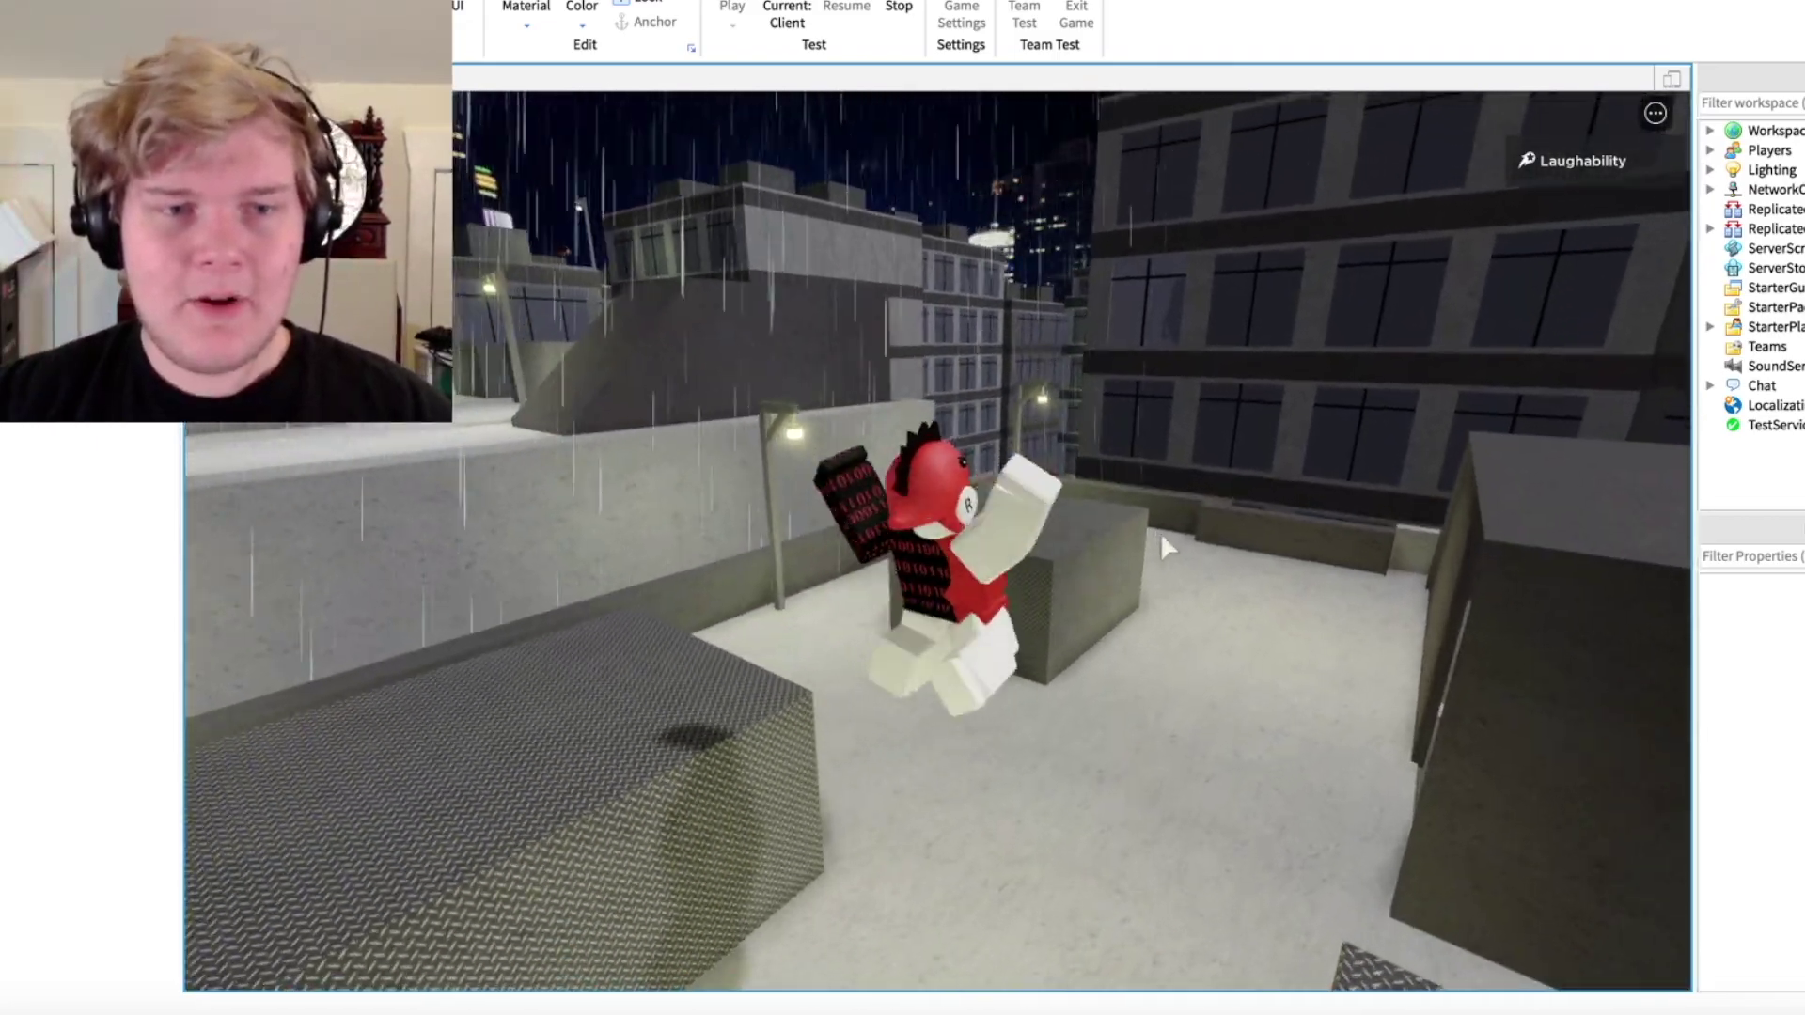
key("w")
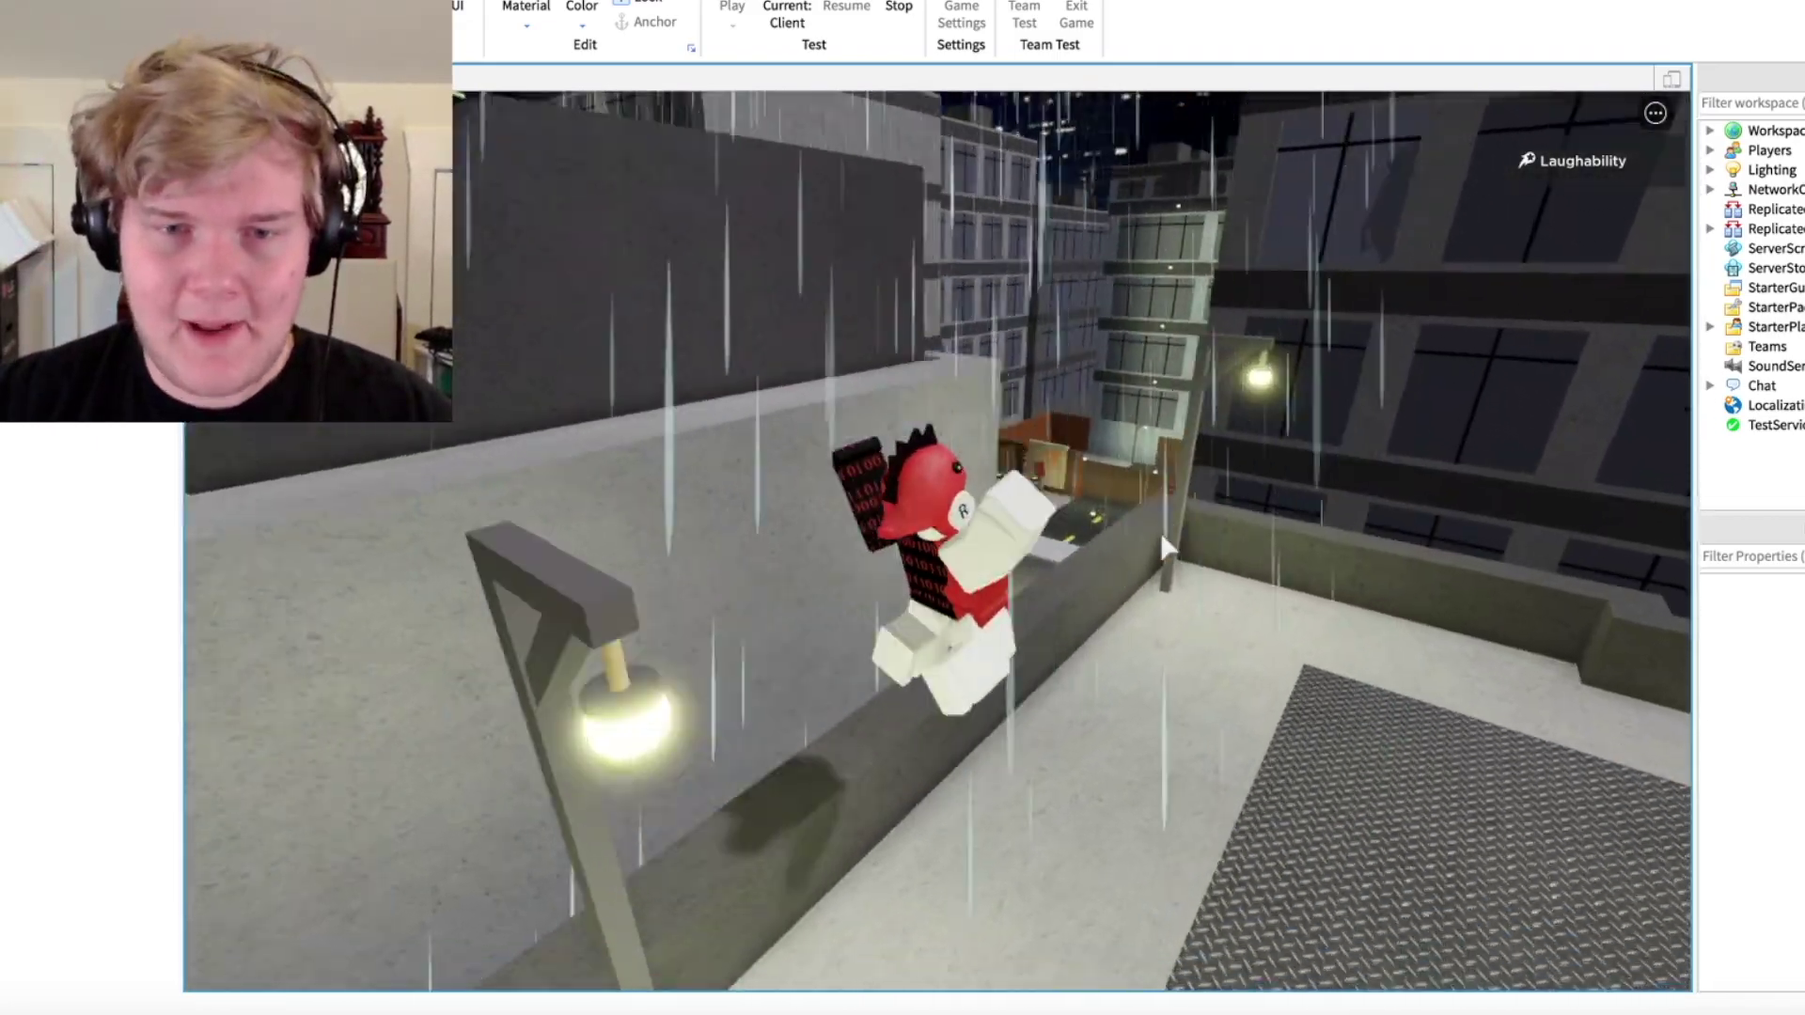
key("w")
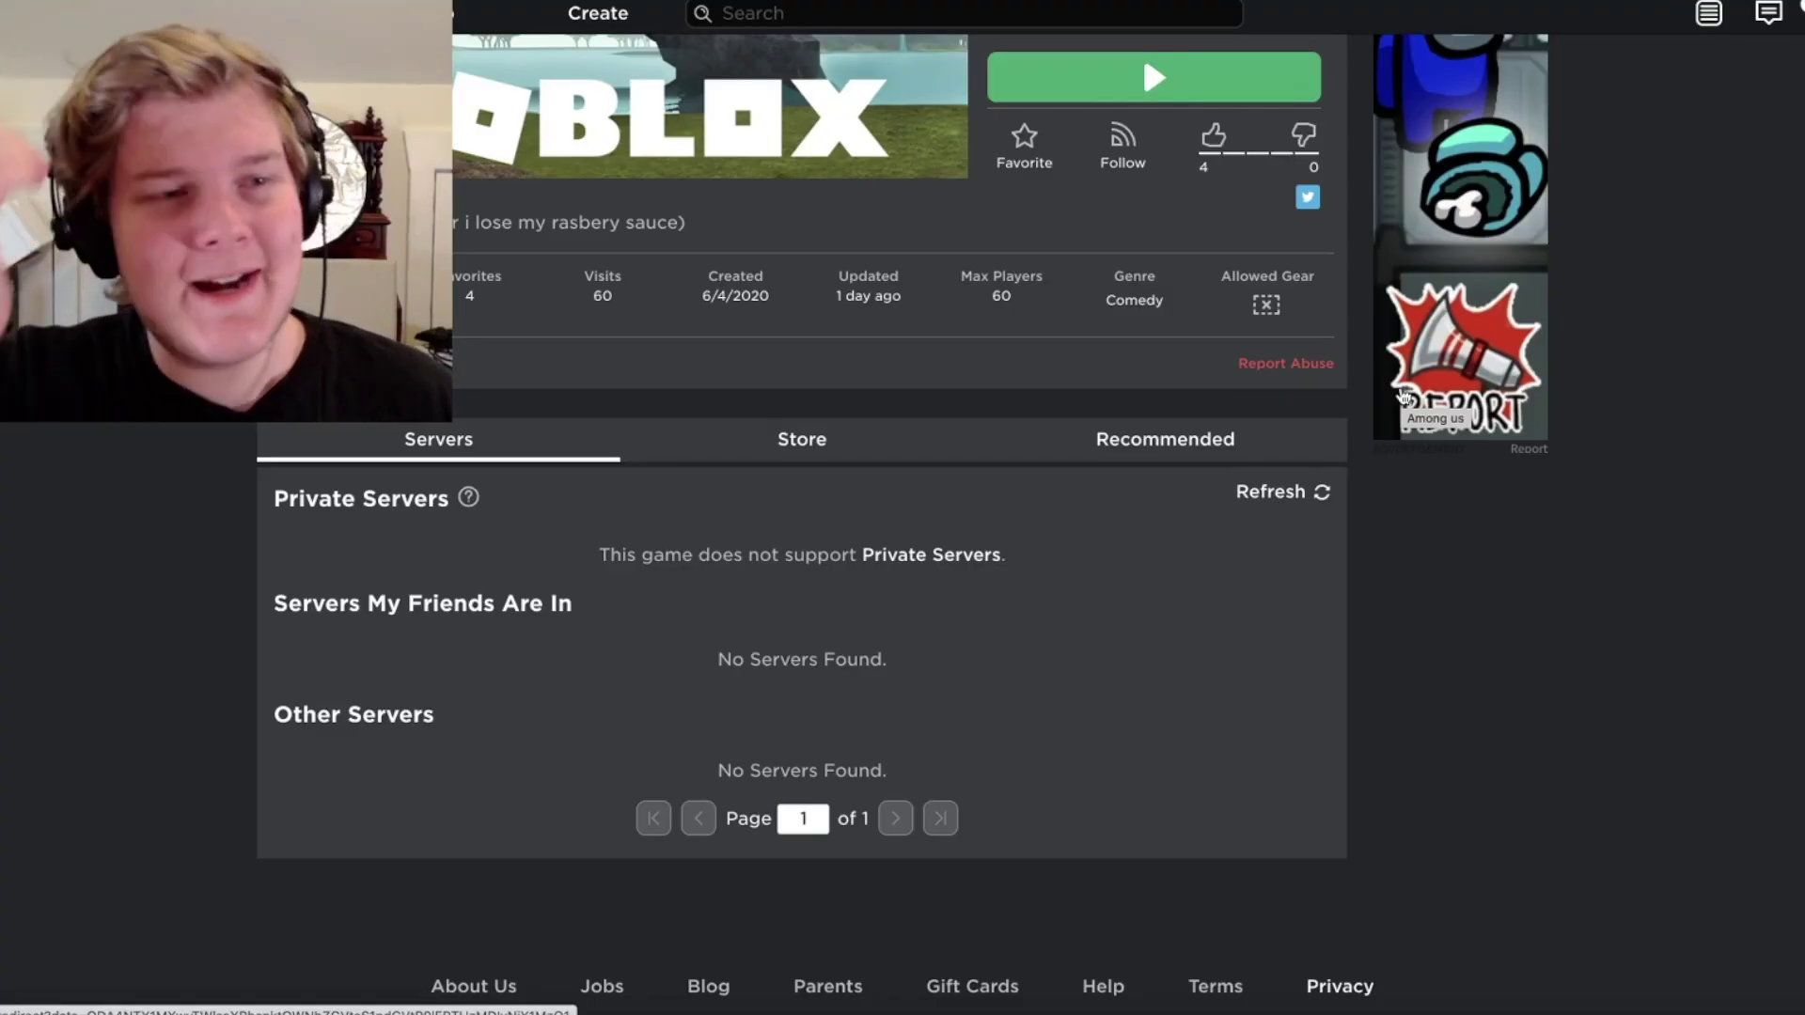
scroll(1141, 424, "up", 5)
scroll(1140, 423, "up", 1)
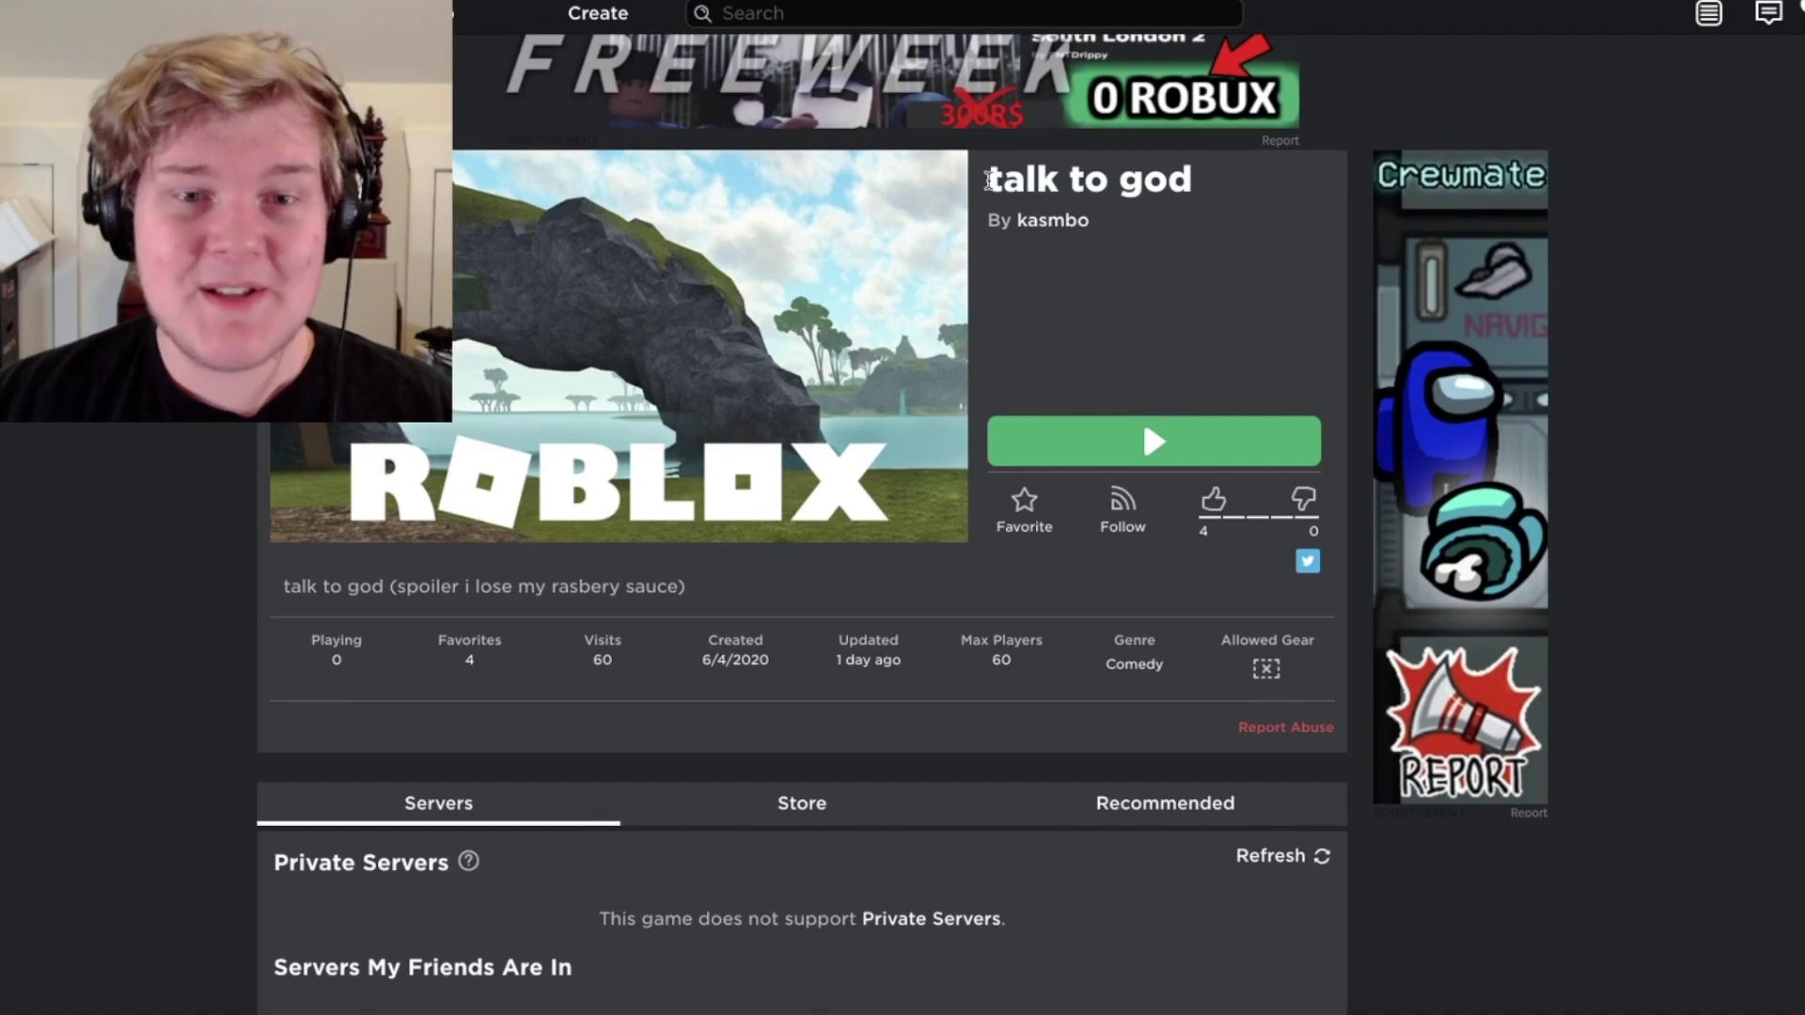
- Highlight, then clear, the 'talk to god' title and the description text mentioning rasbery
left_click_drag(988, 179, 1198, 184)
left_click(1205, 191)
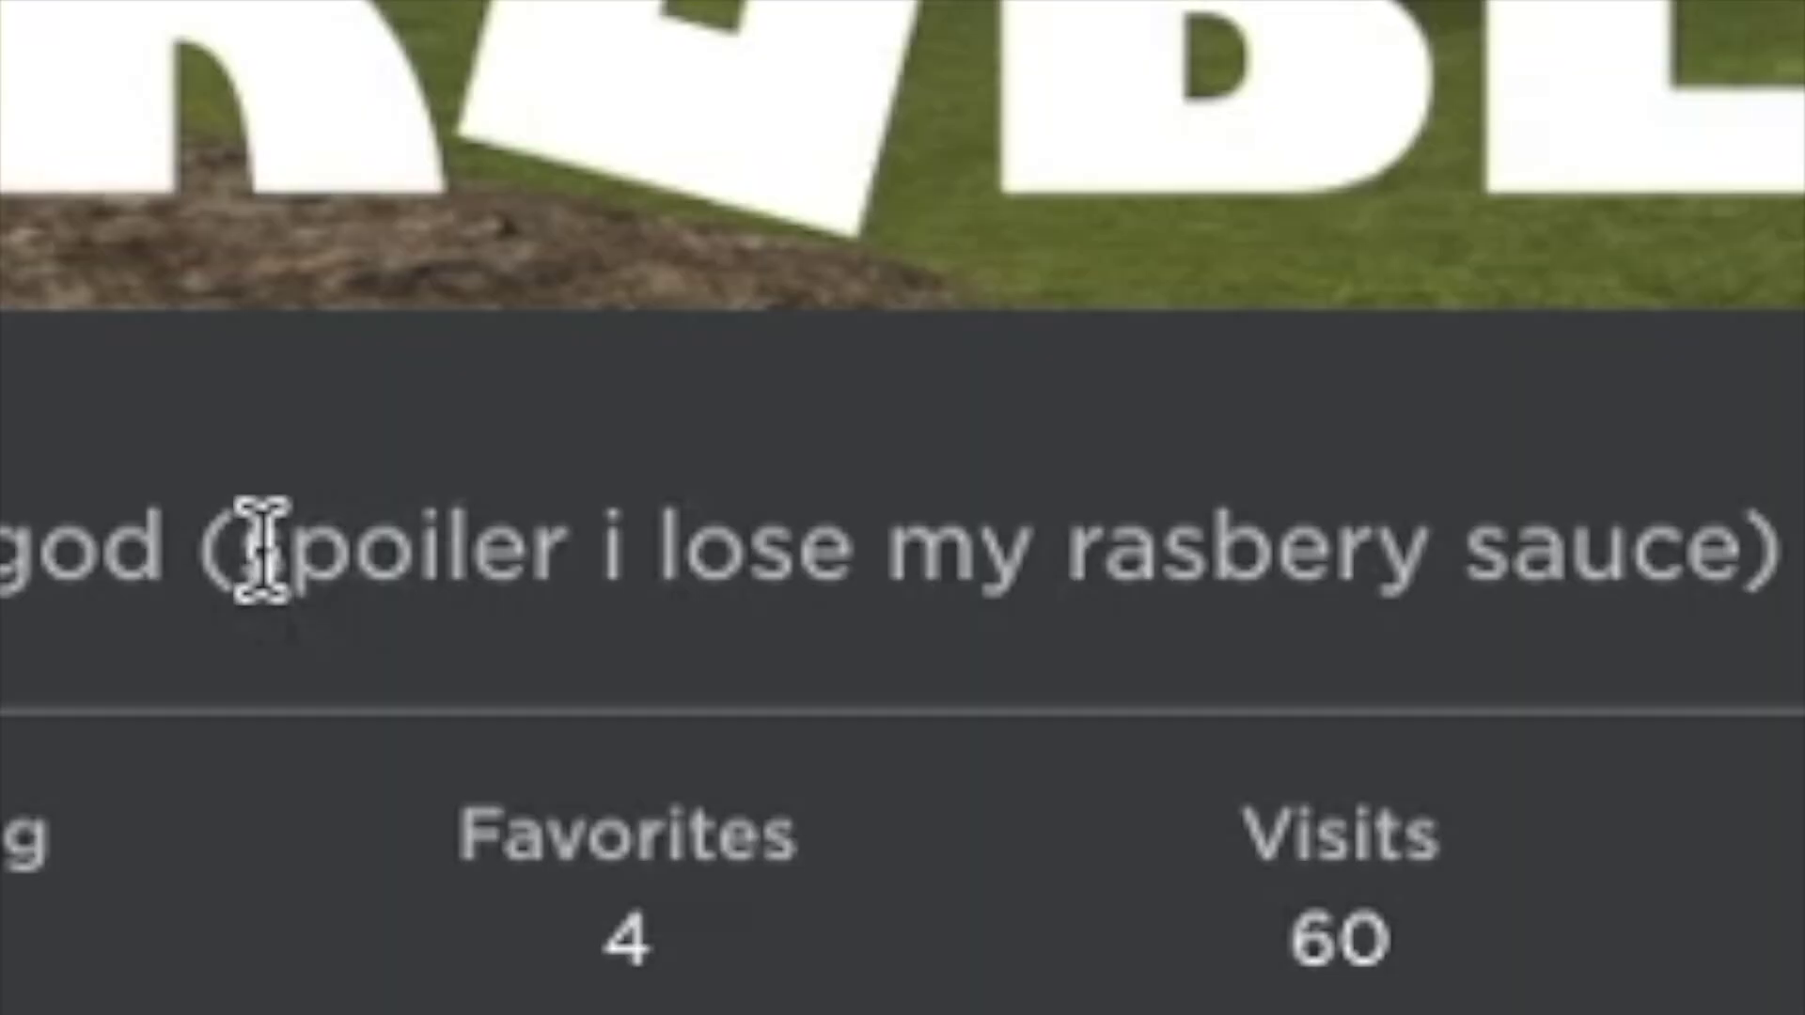
left_click_drag(400, 585, 518, 585)
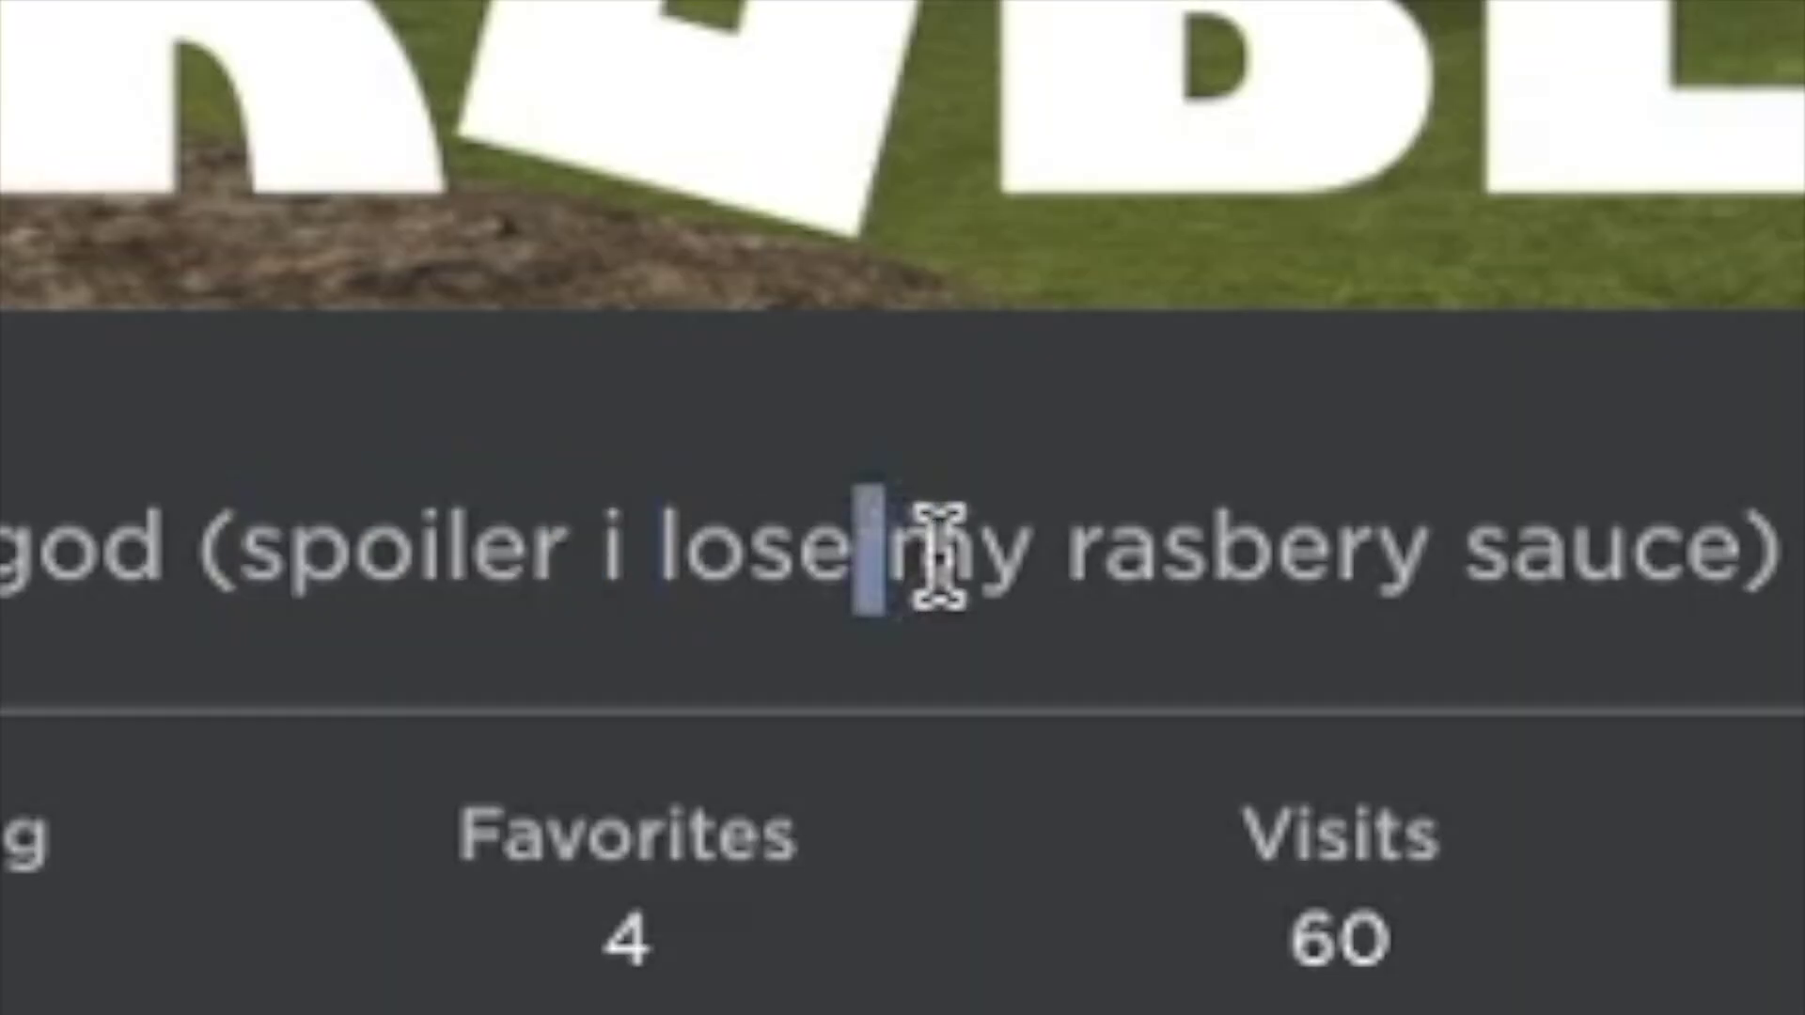
left_click_drag(1137, 550, 1506, 557)
left_click(706, 592)
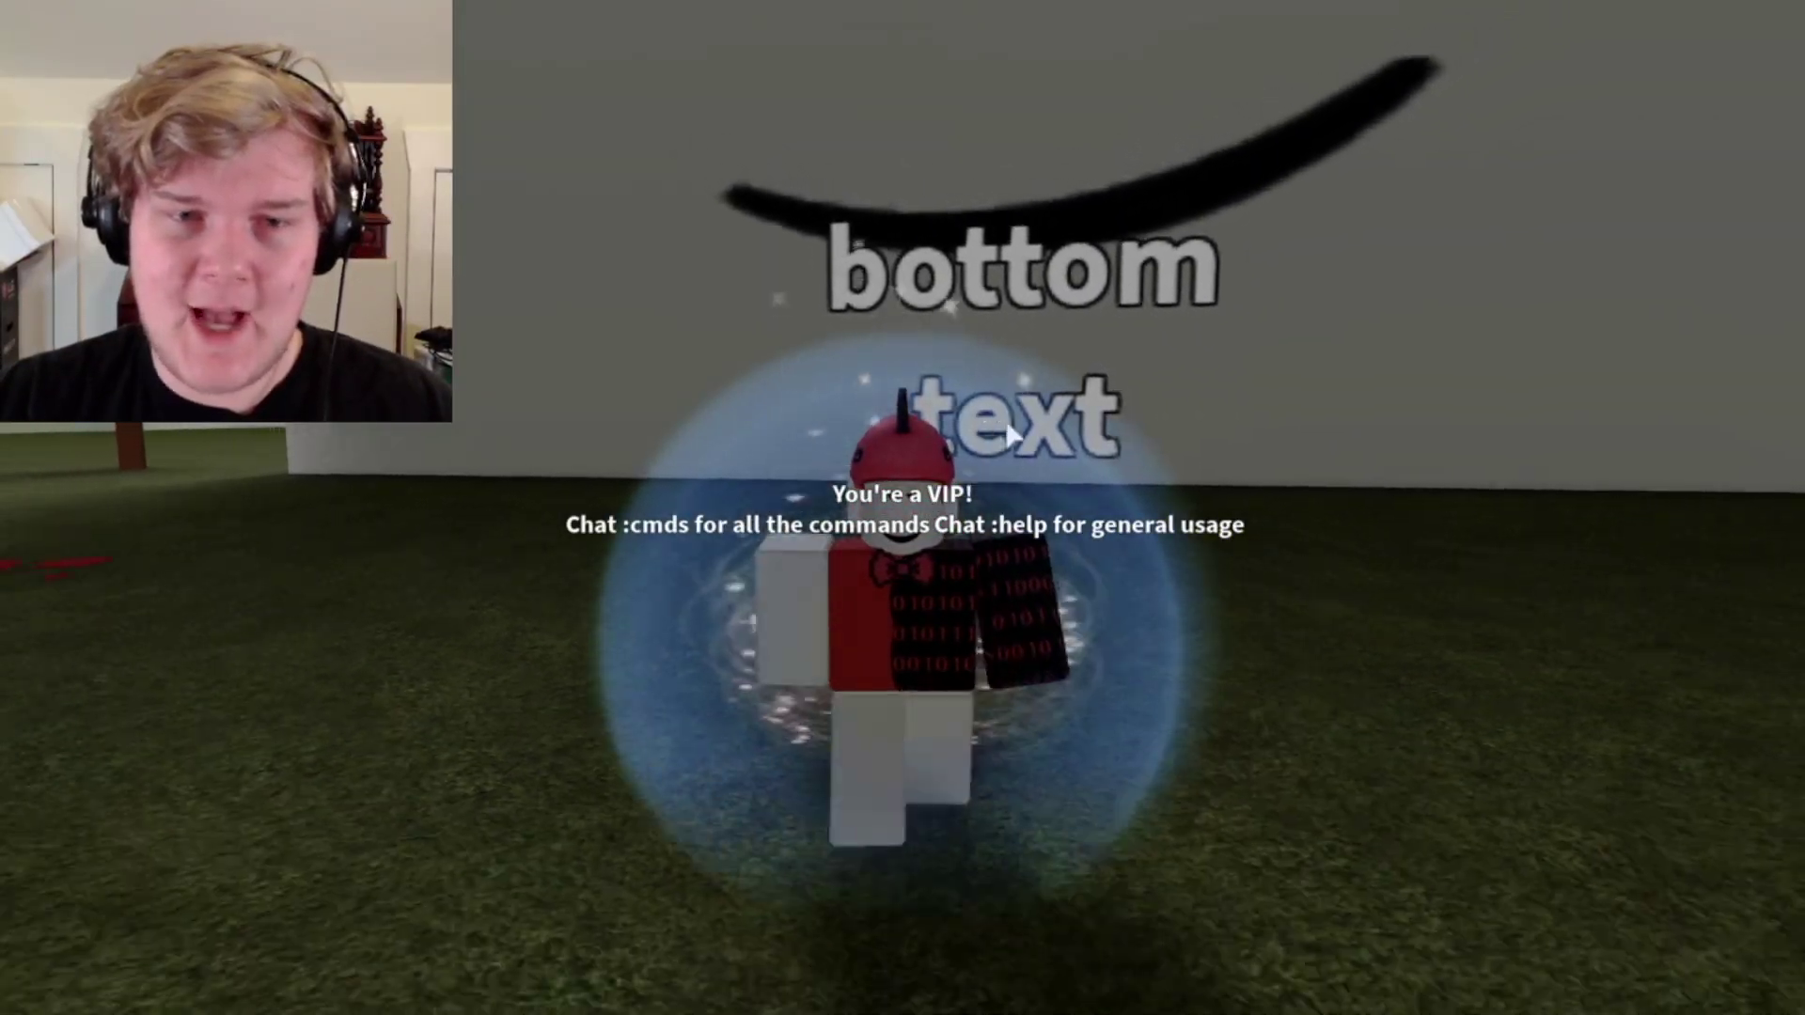
- Walk out of the money pile and orbit around the fallen figure
right_click_drag(1041, 240, 1027, 440)
key("w")
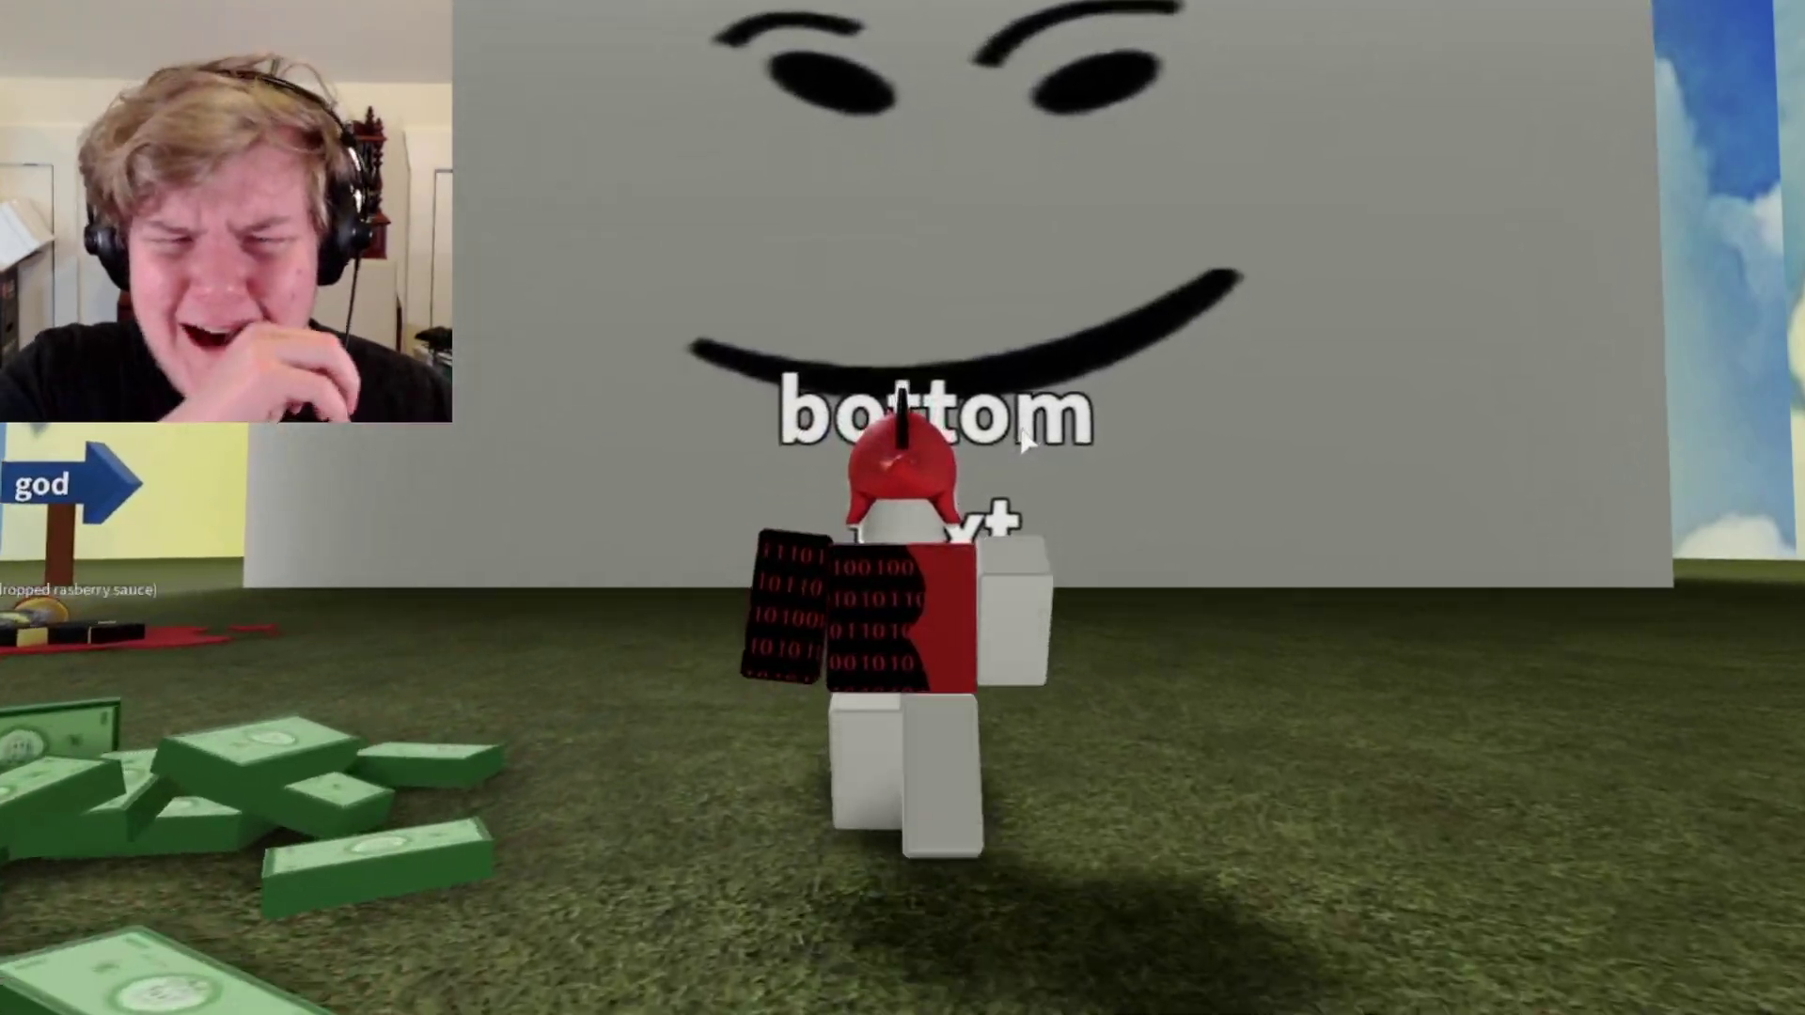
right_click_drag(1027, 440, 1034, 385)
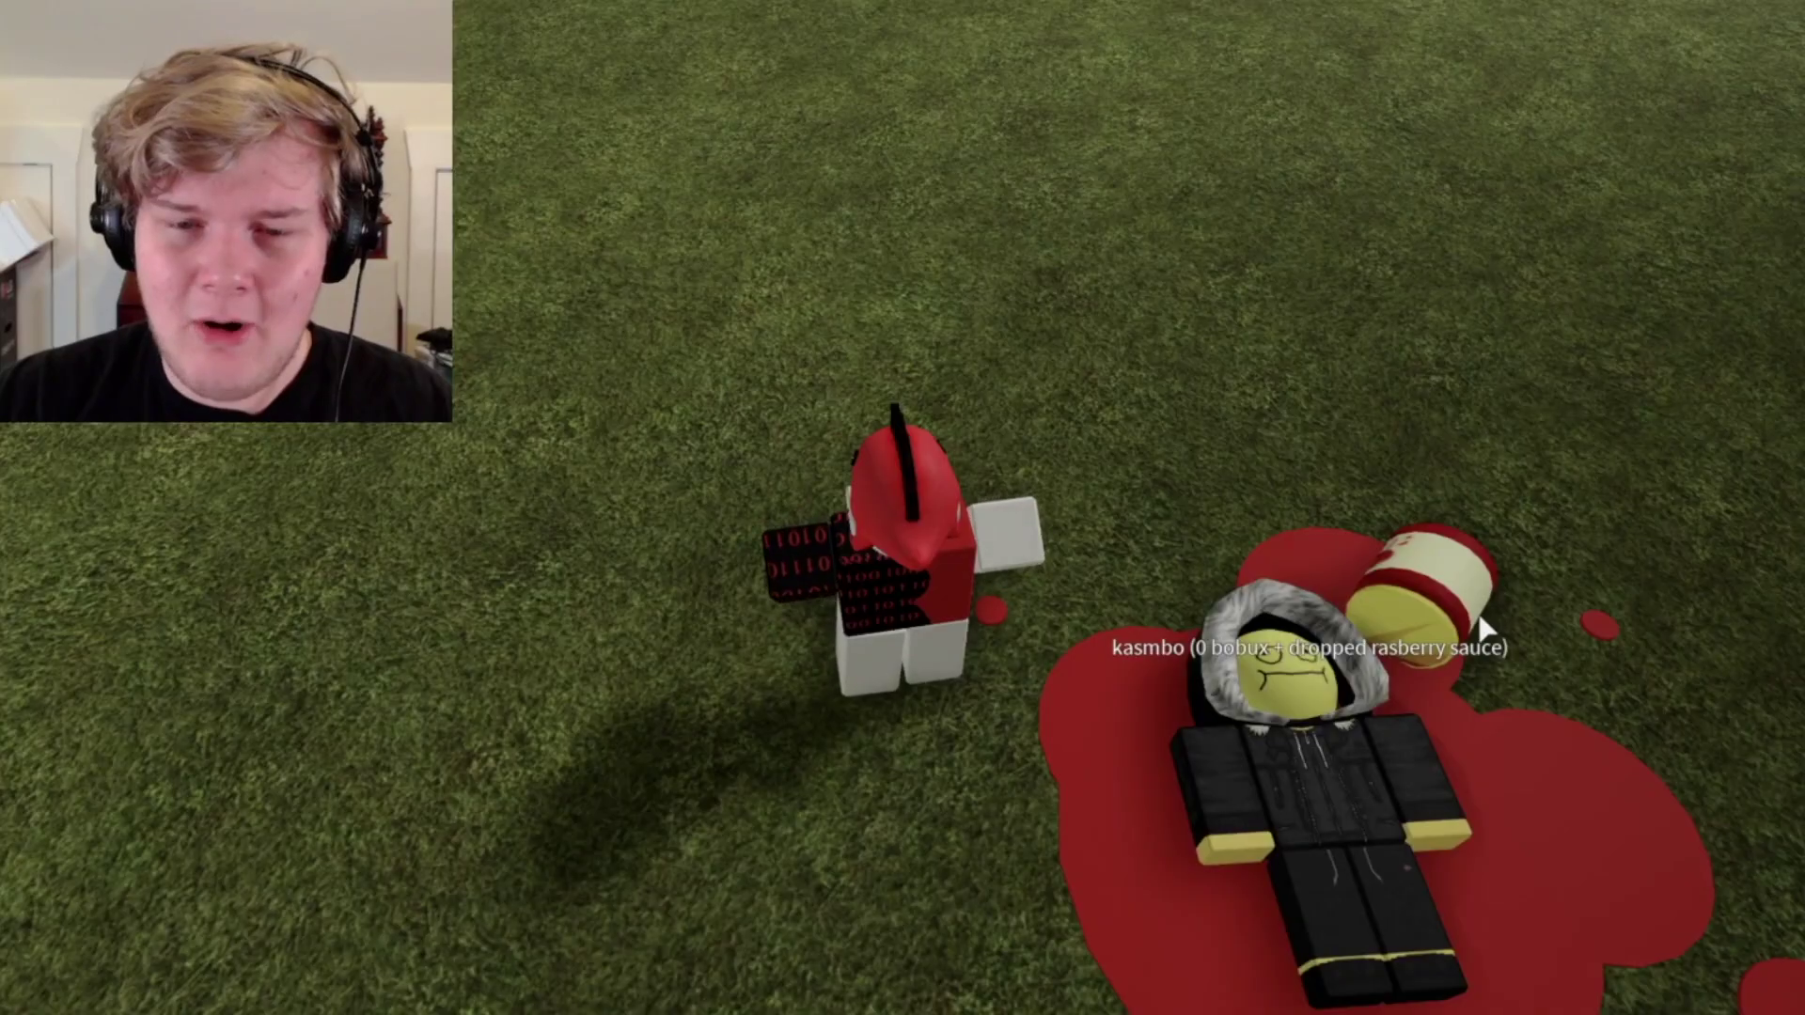
right_click_drag(1269, 593, 1459, 600)
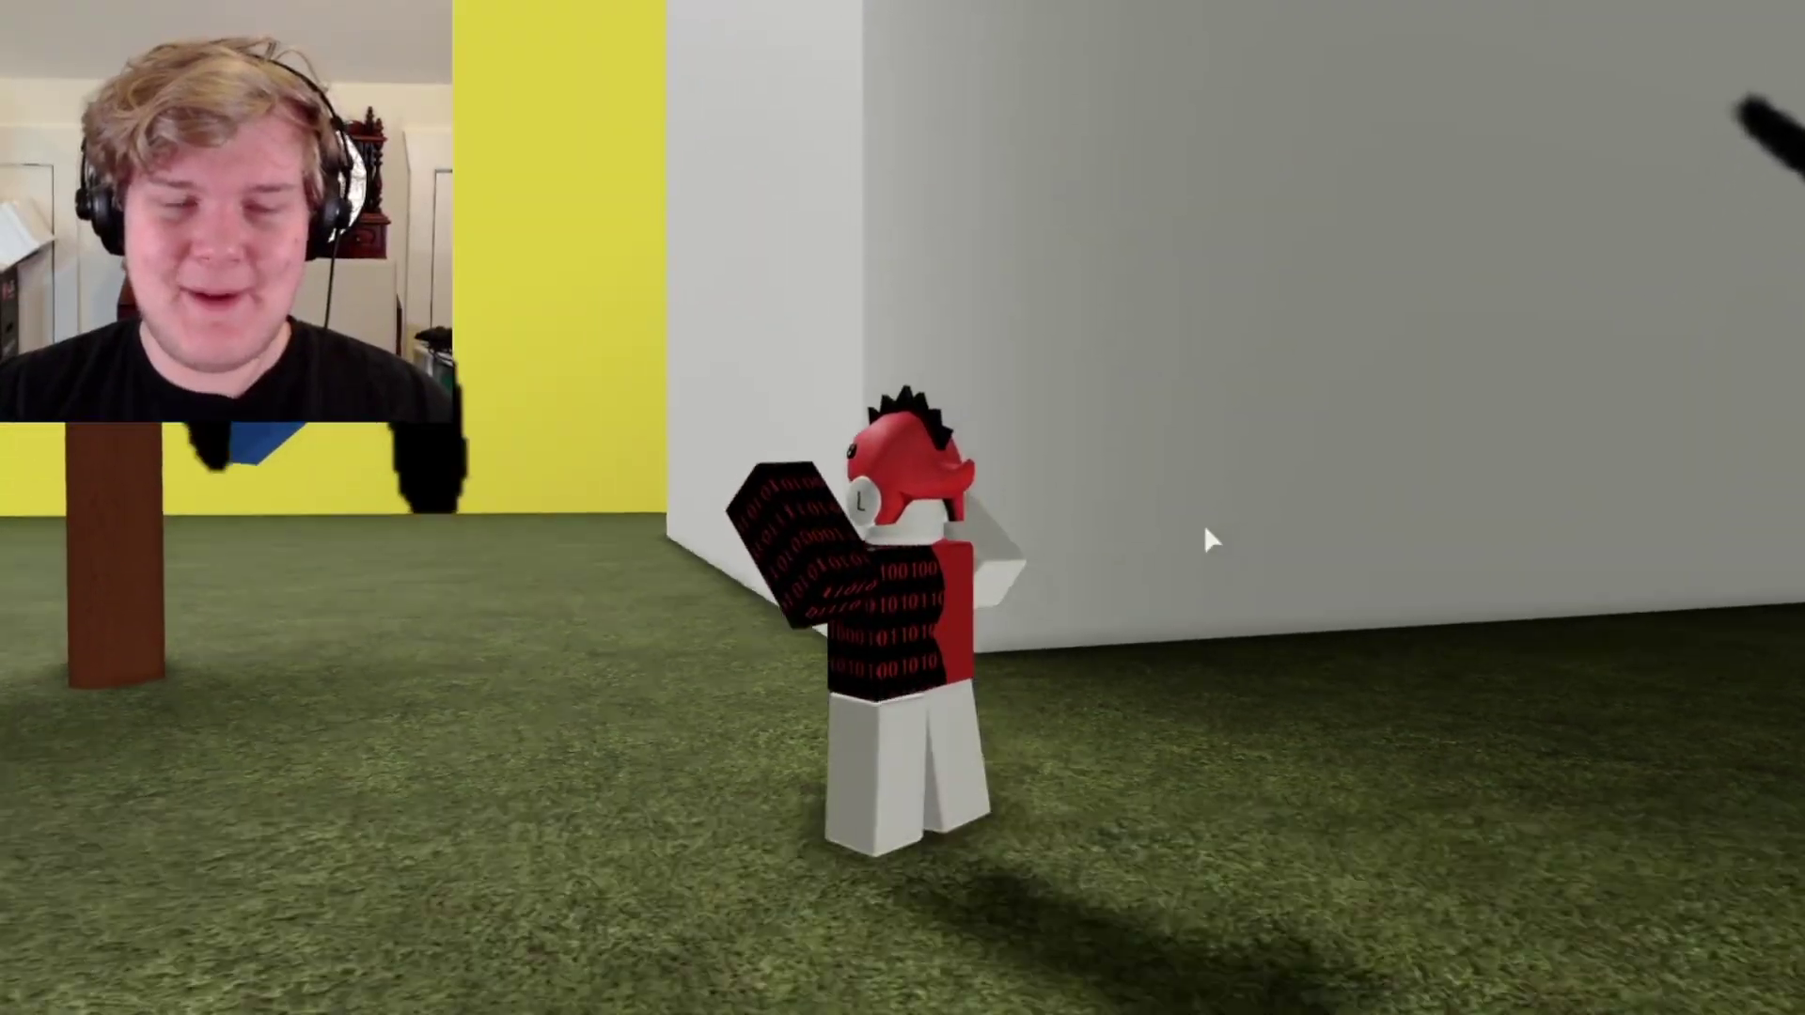
- Walk past the god sign and smiley wall, then off the money pile toward the chair
key("w")
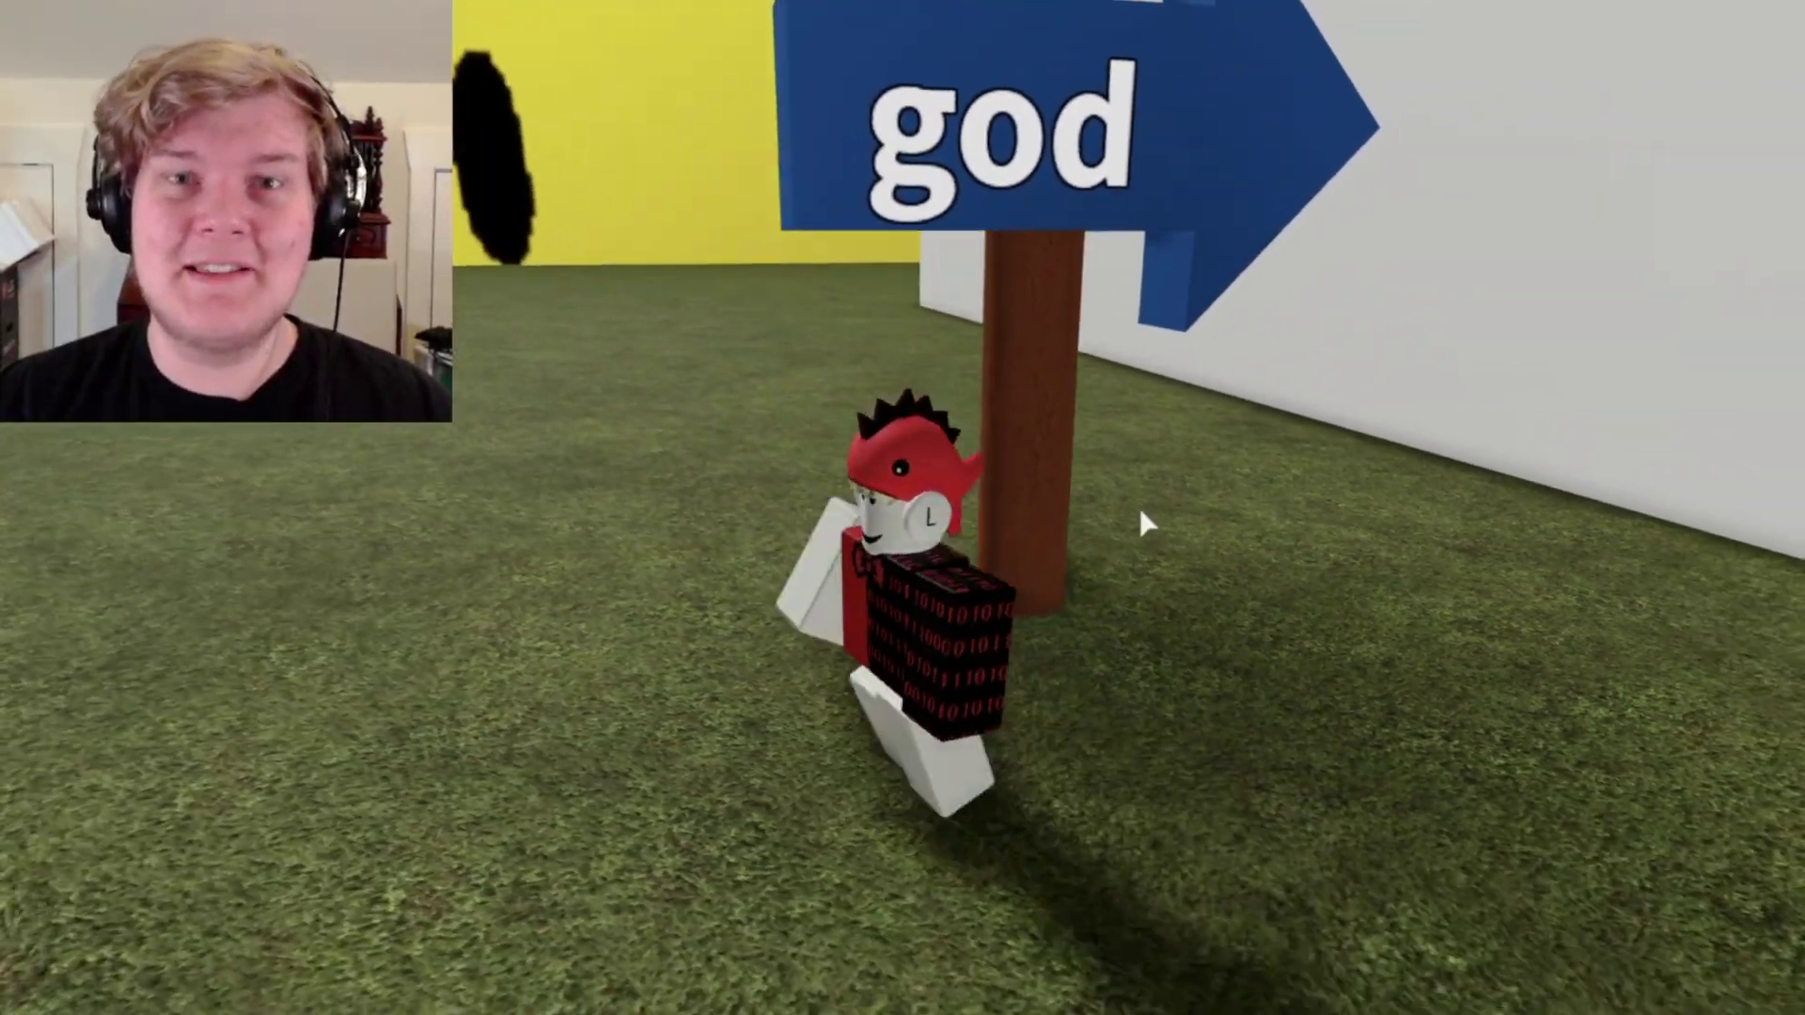
key("w")
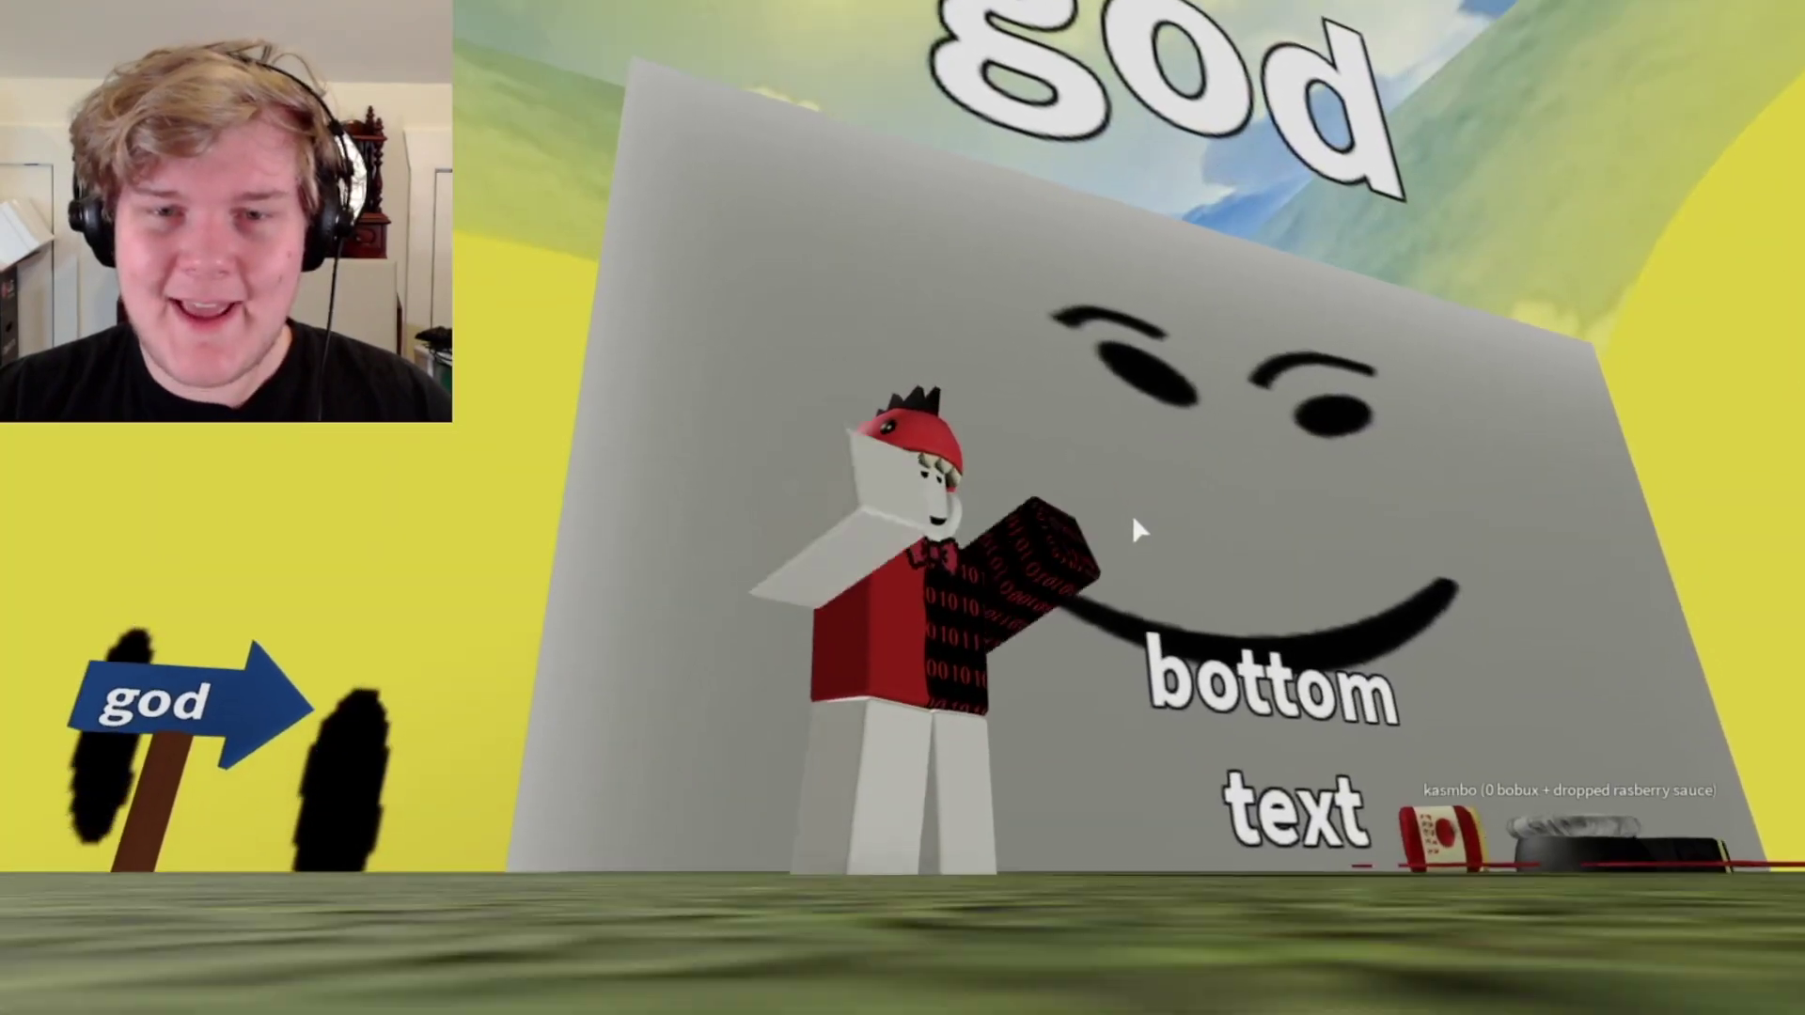
right_click_drag(1132, 514, 1219, 398)
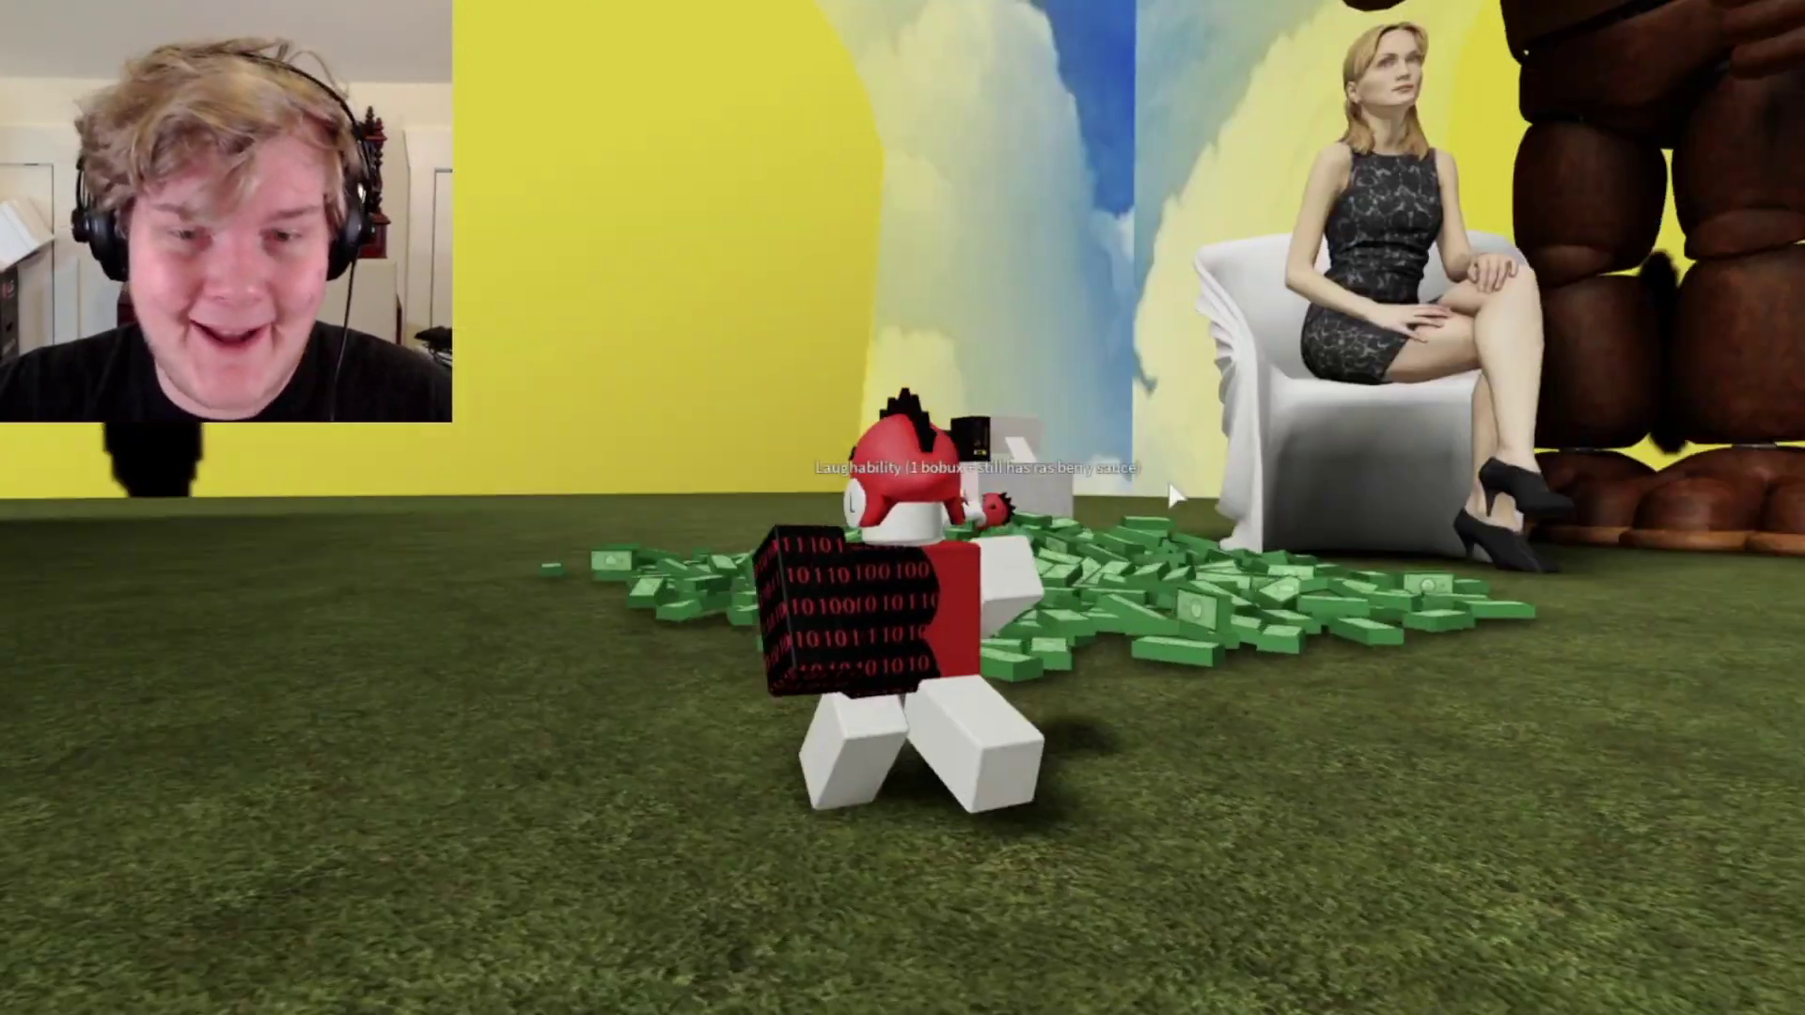
right_click_drag(1167, 491, 903, 508)
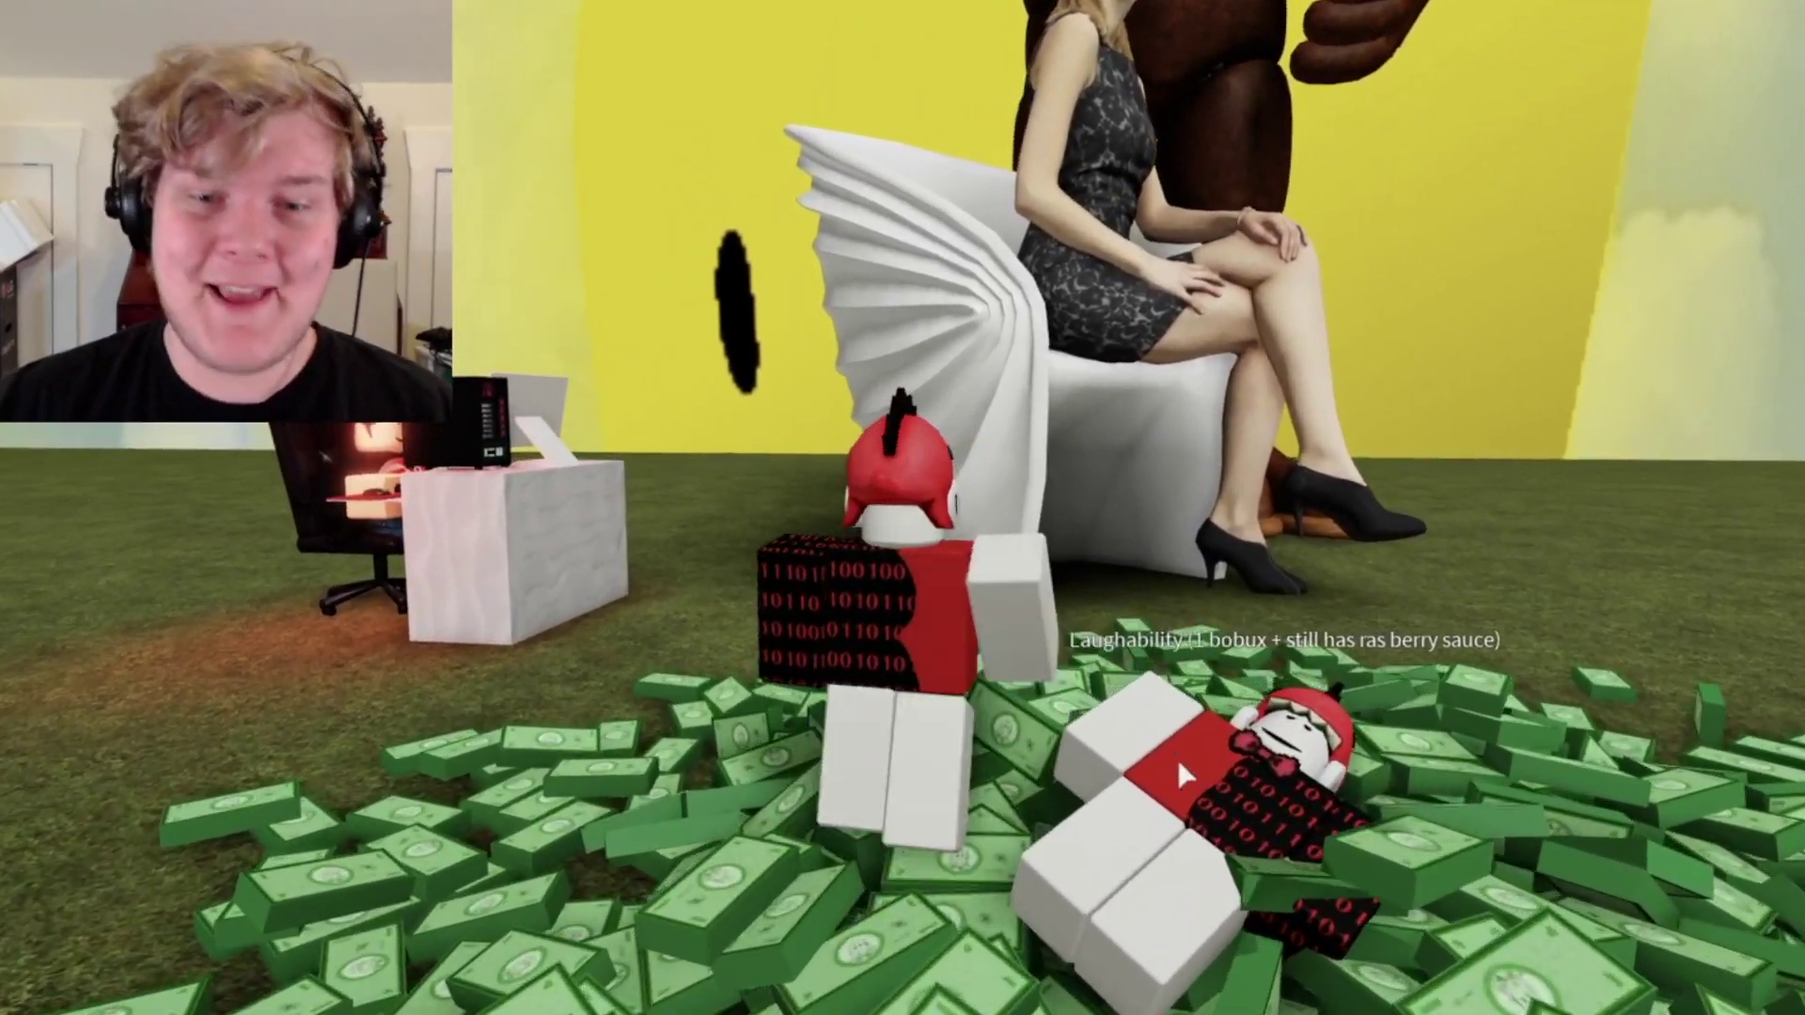
key("w")
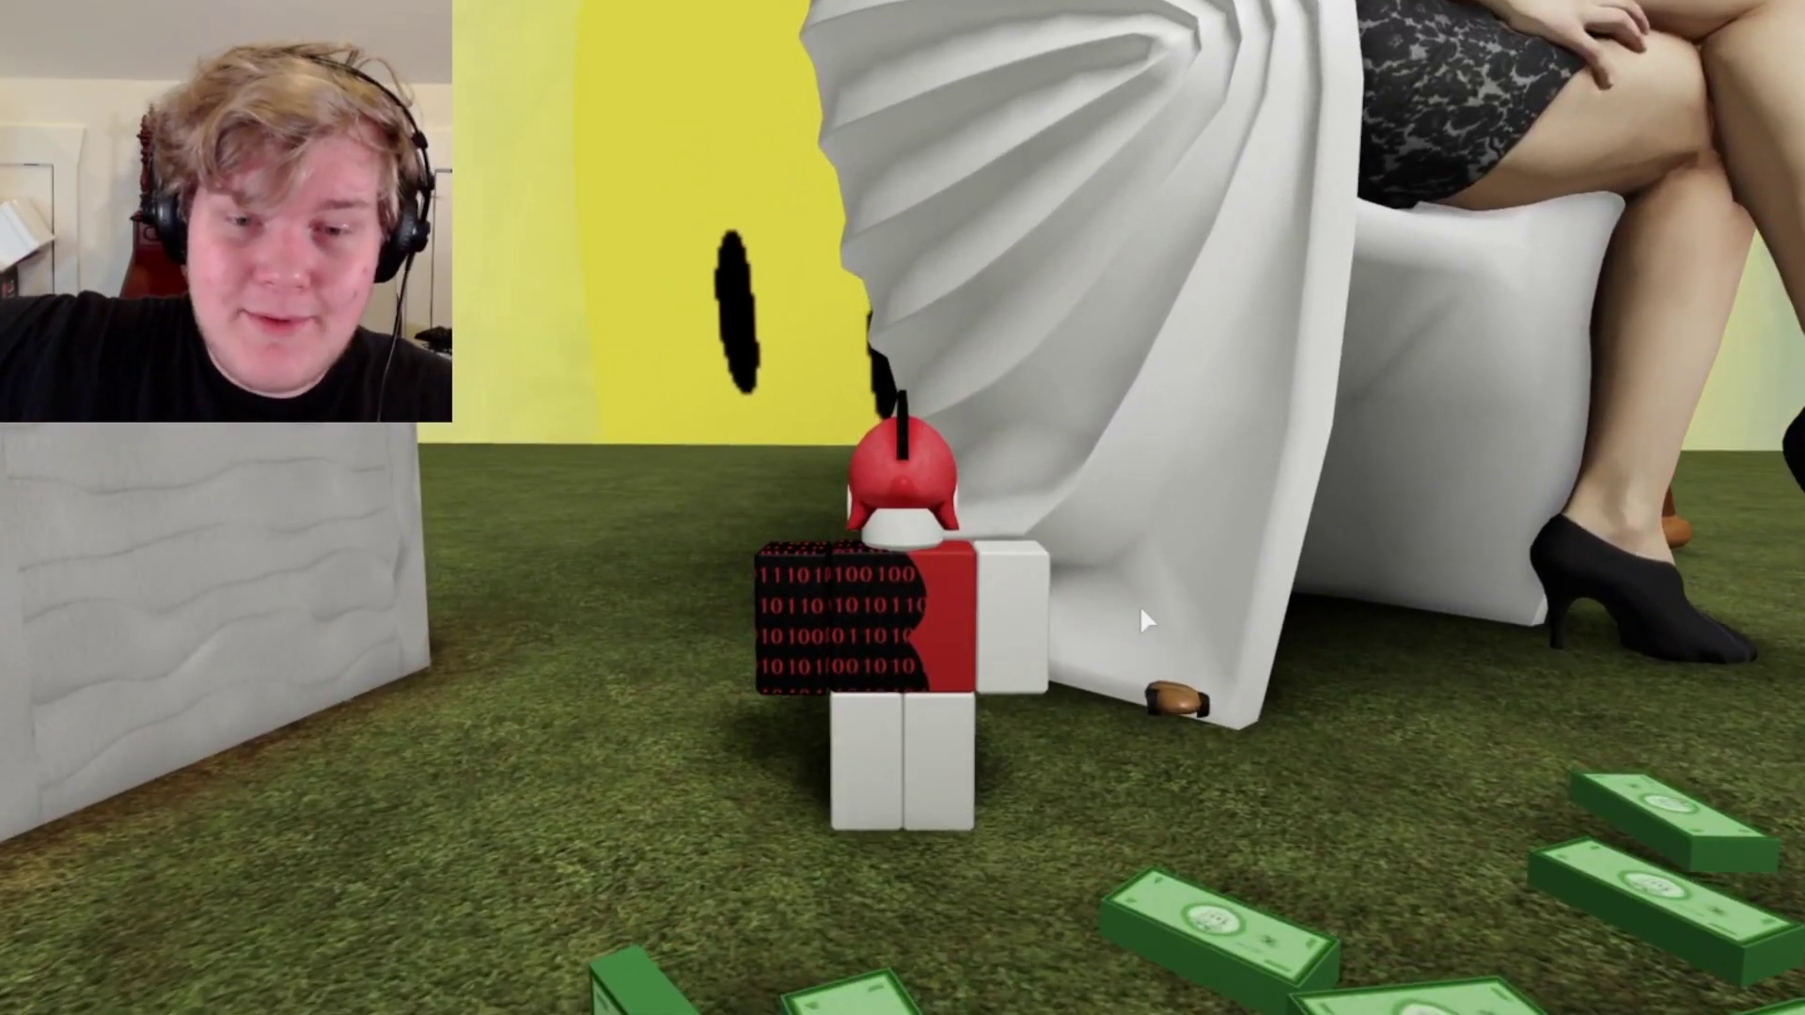
right_click_drag(1140, 605, 903, 593)
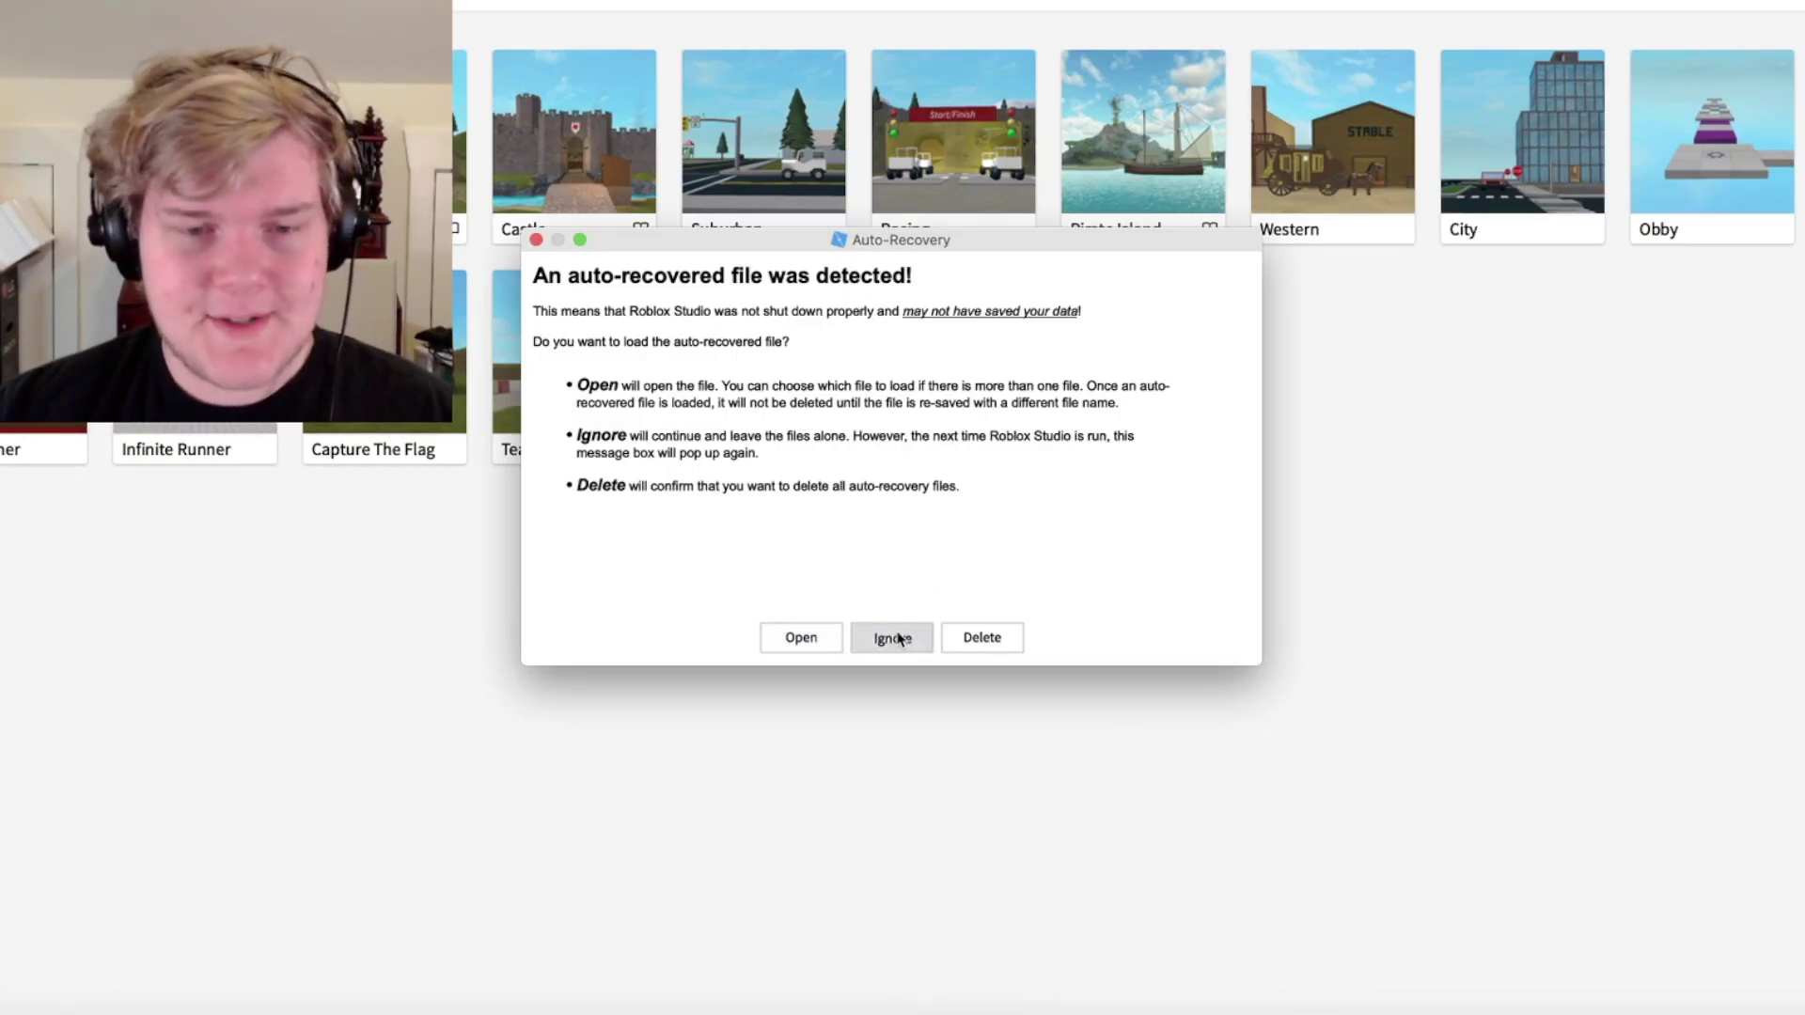
- Dismiss the auto-recovered file warning and look around the empty grey baseplate
left_click(898, 638)
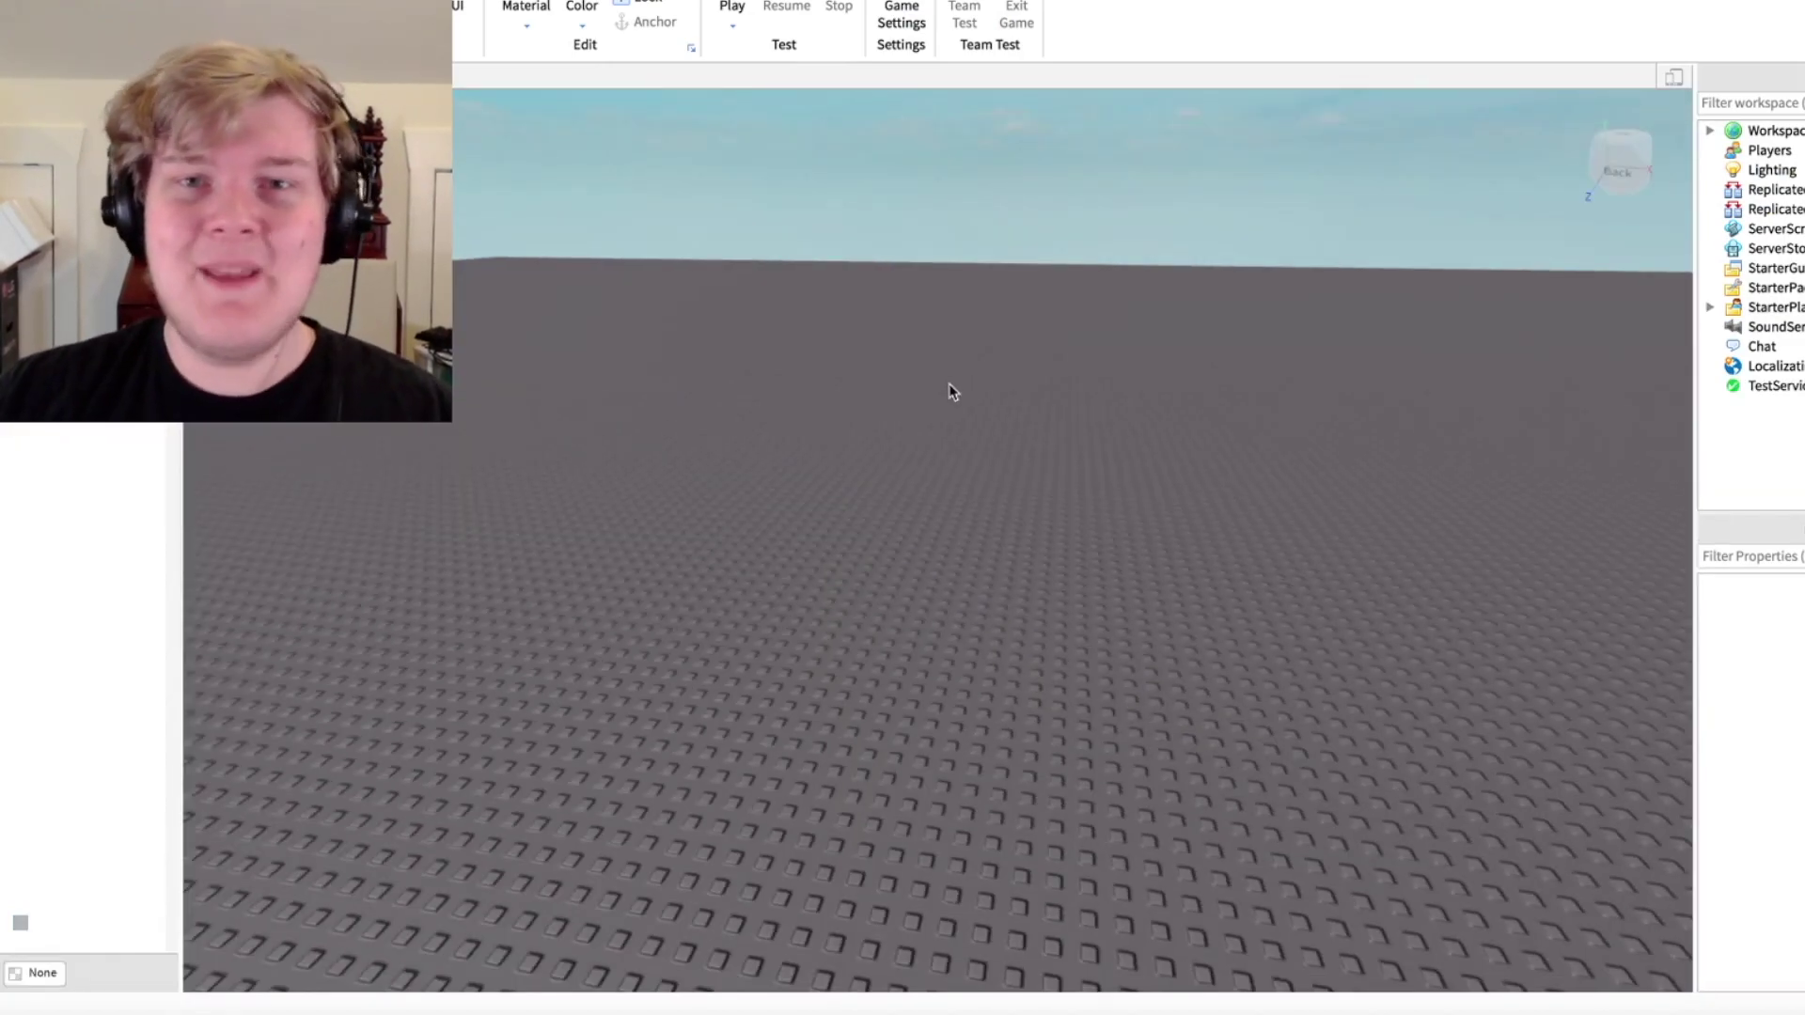
right_click_drag(949, 390, 1048, 402)
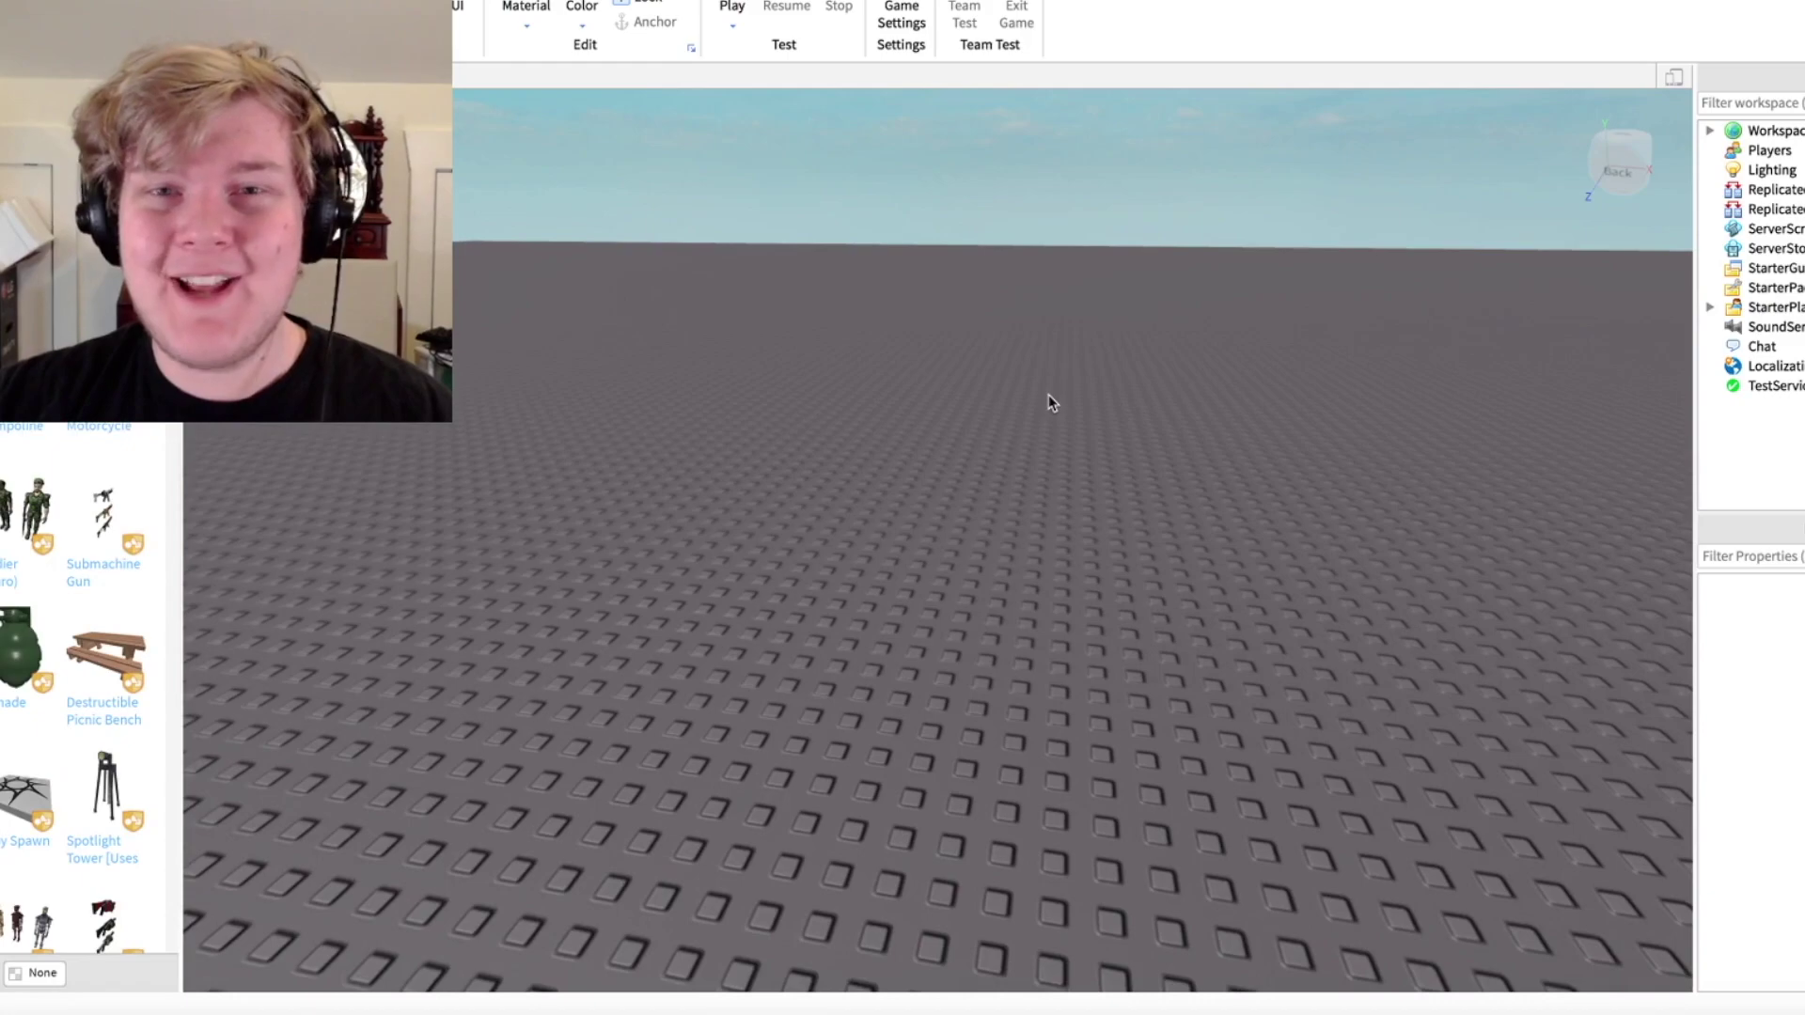
key("e")
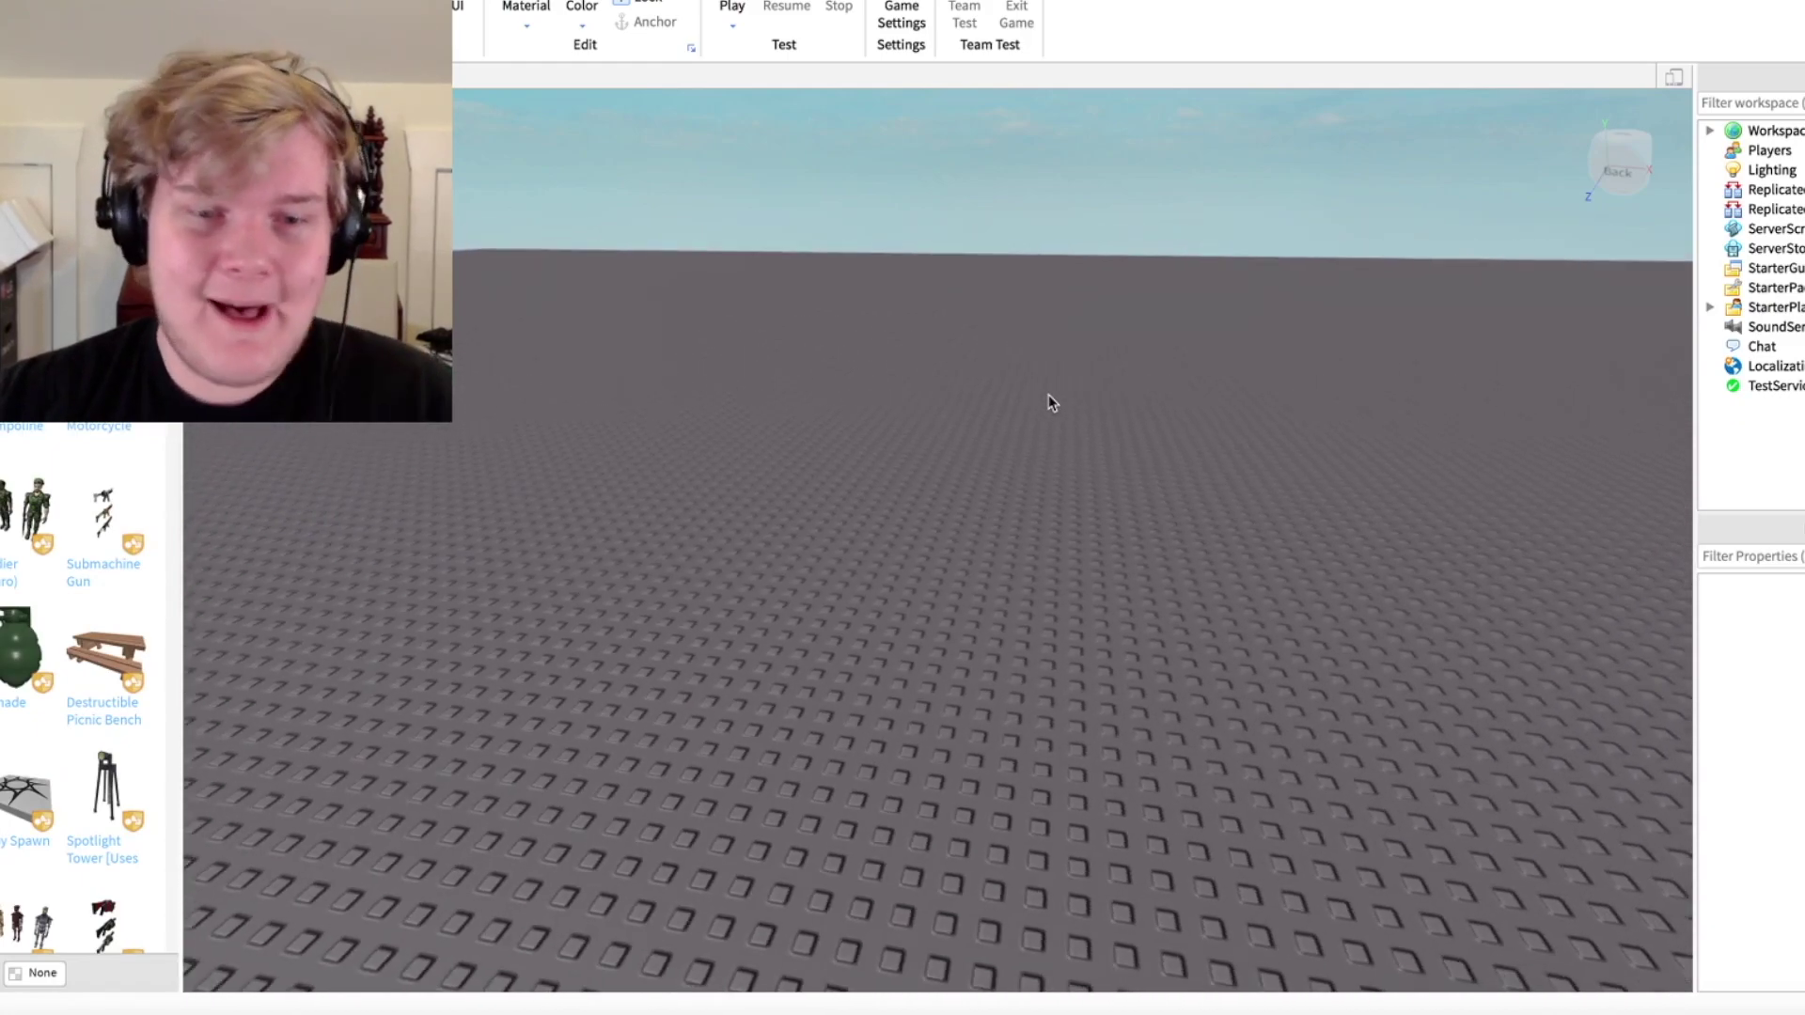
right_click_drag(1048, 402, 1087, 418)
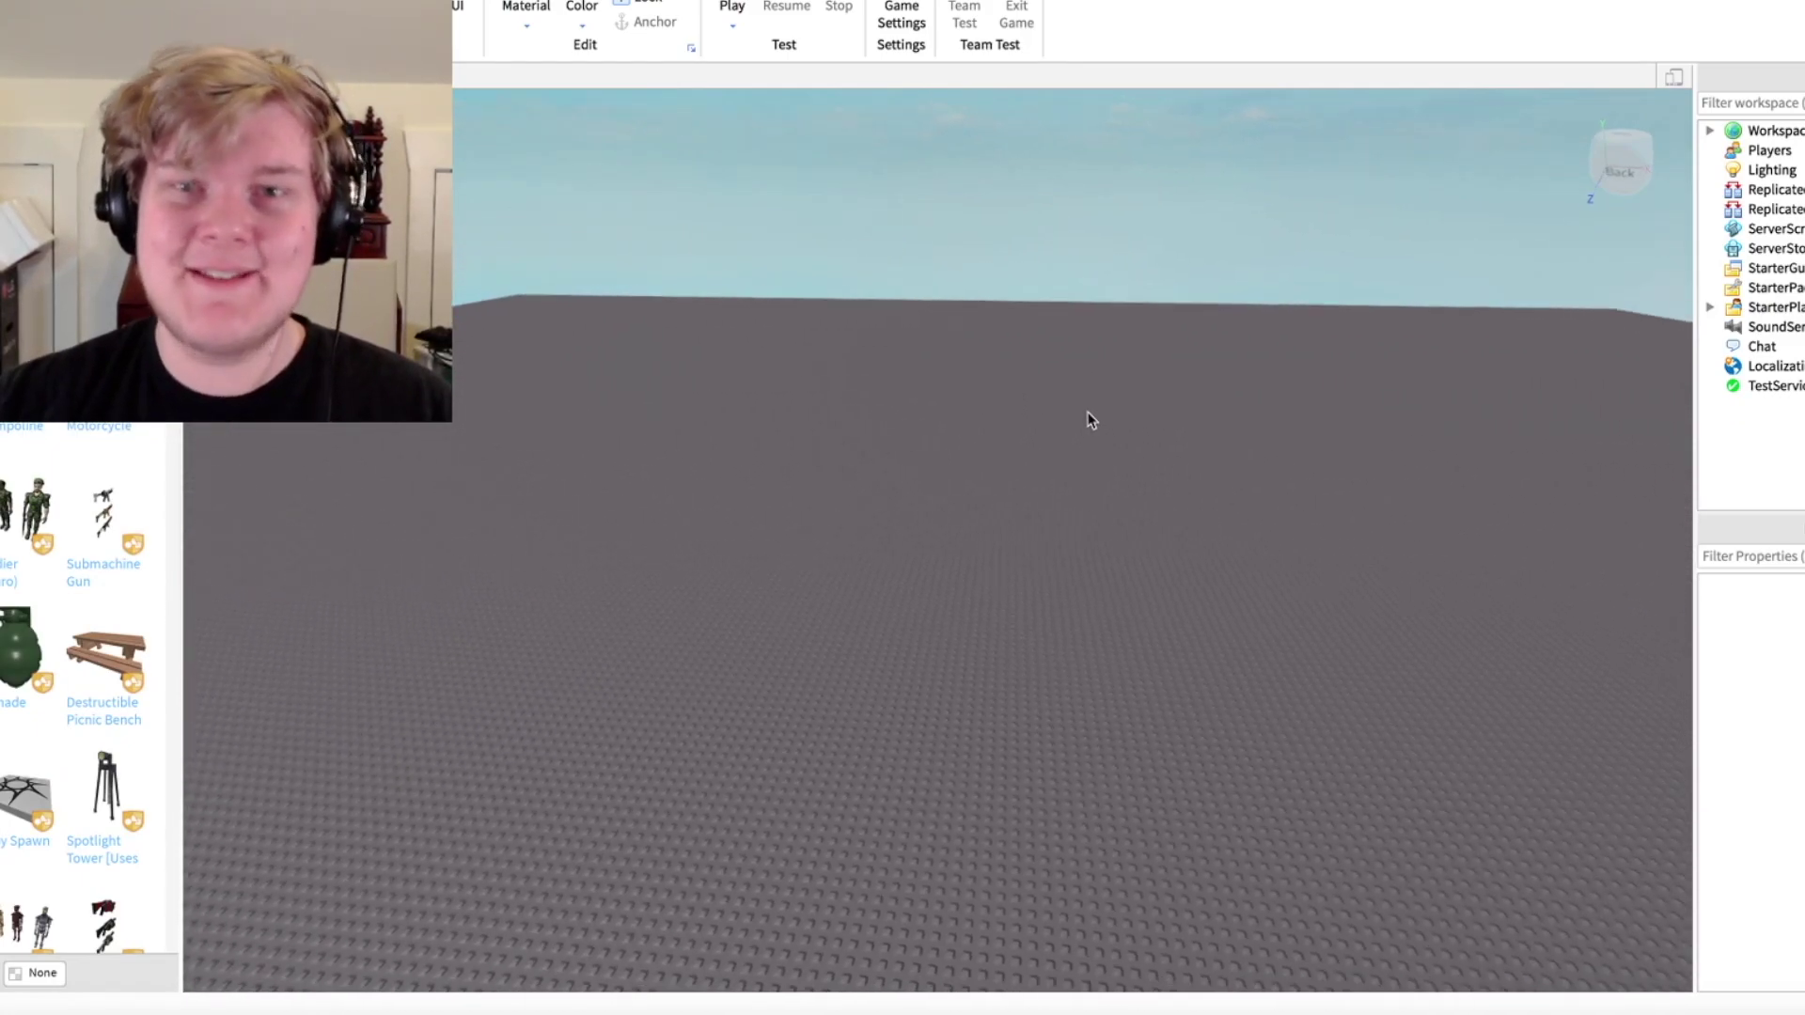
key("s")
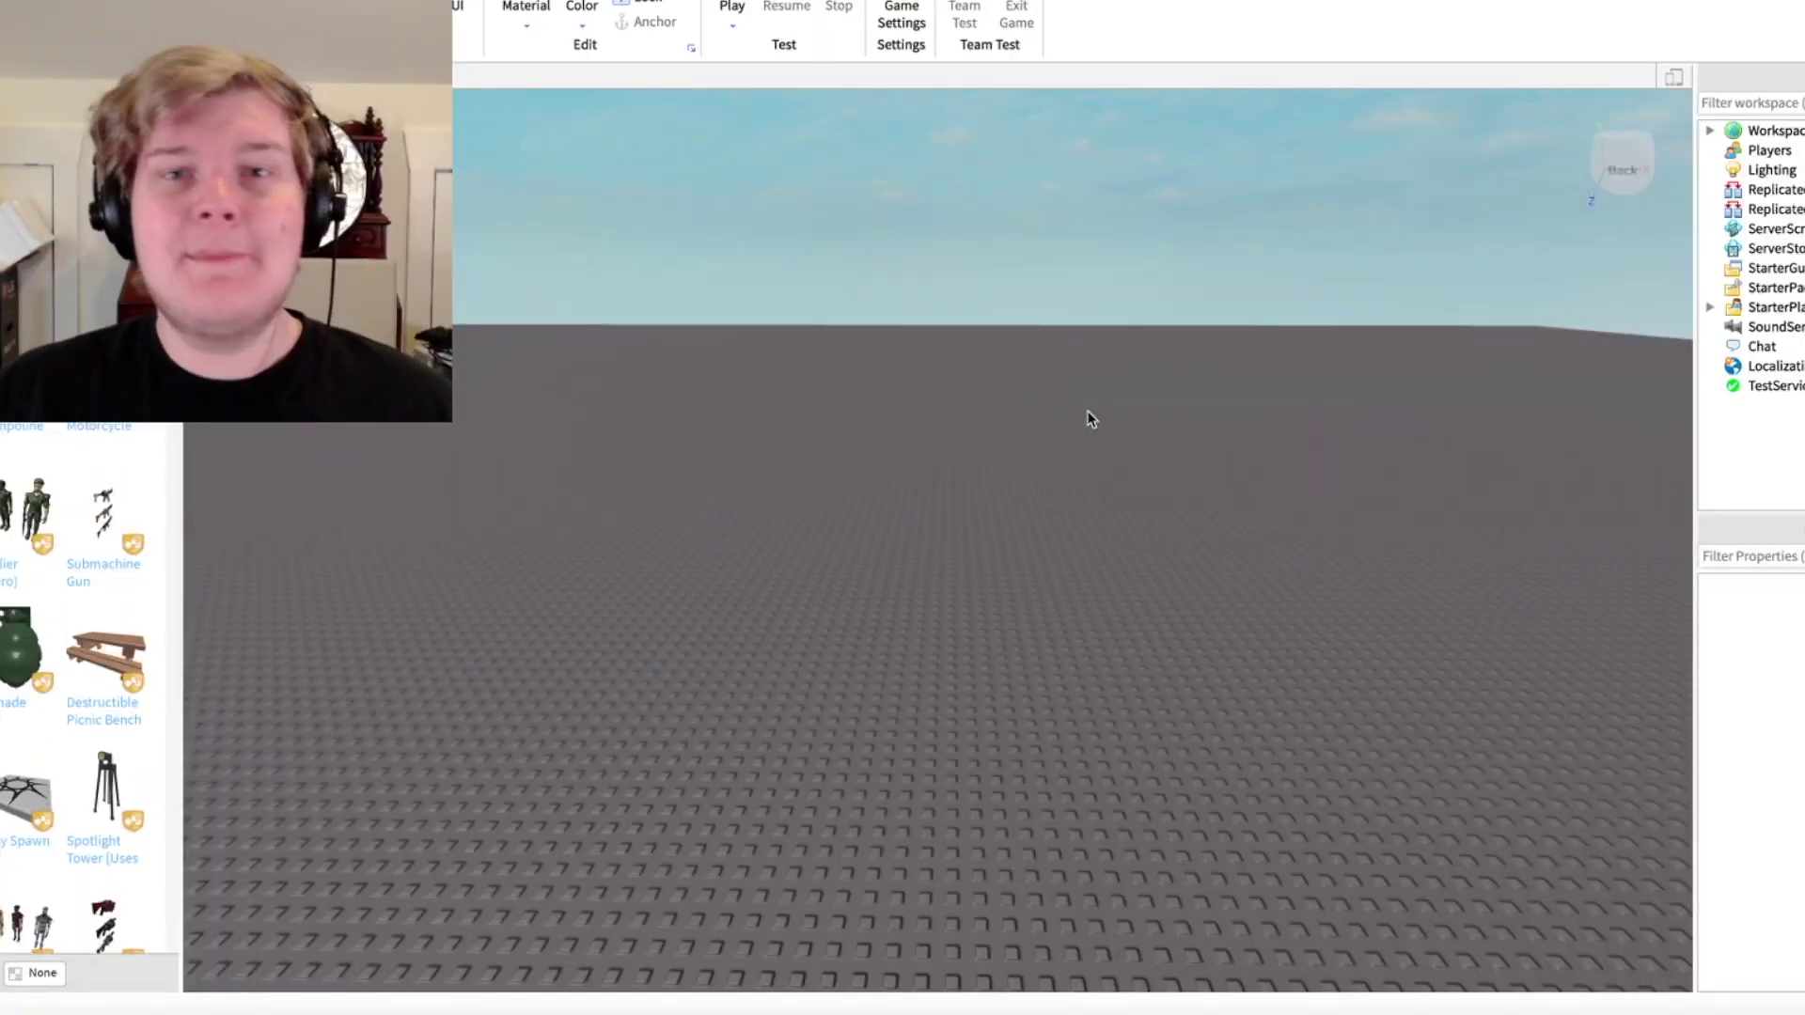
mouse_move(1088, 419)
right_mouse_down()
mouse_move(1230, 452)
mouse_move(1132, 658)
right_mouse_up()
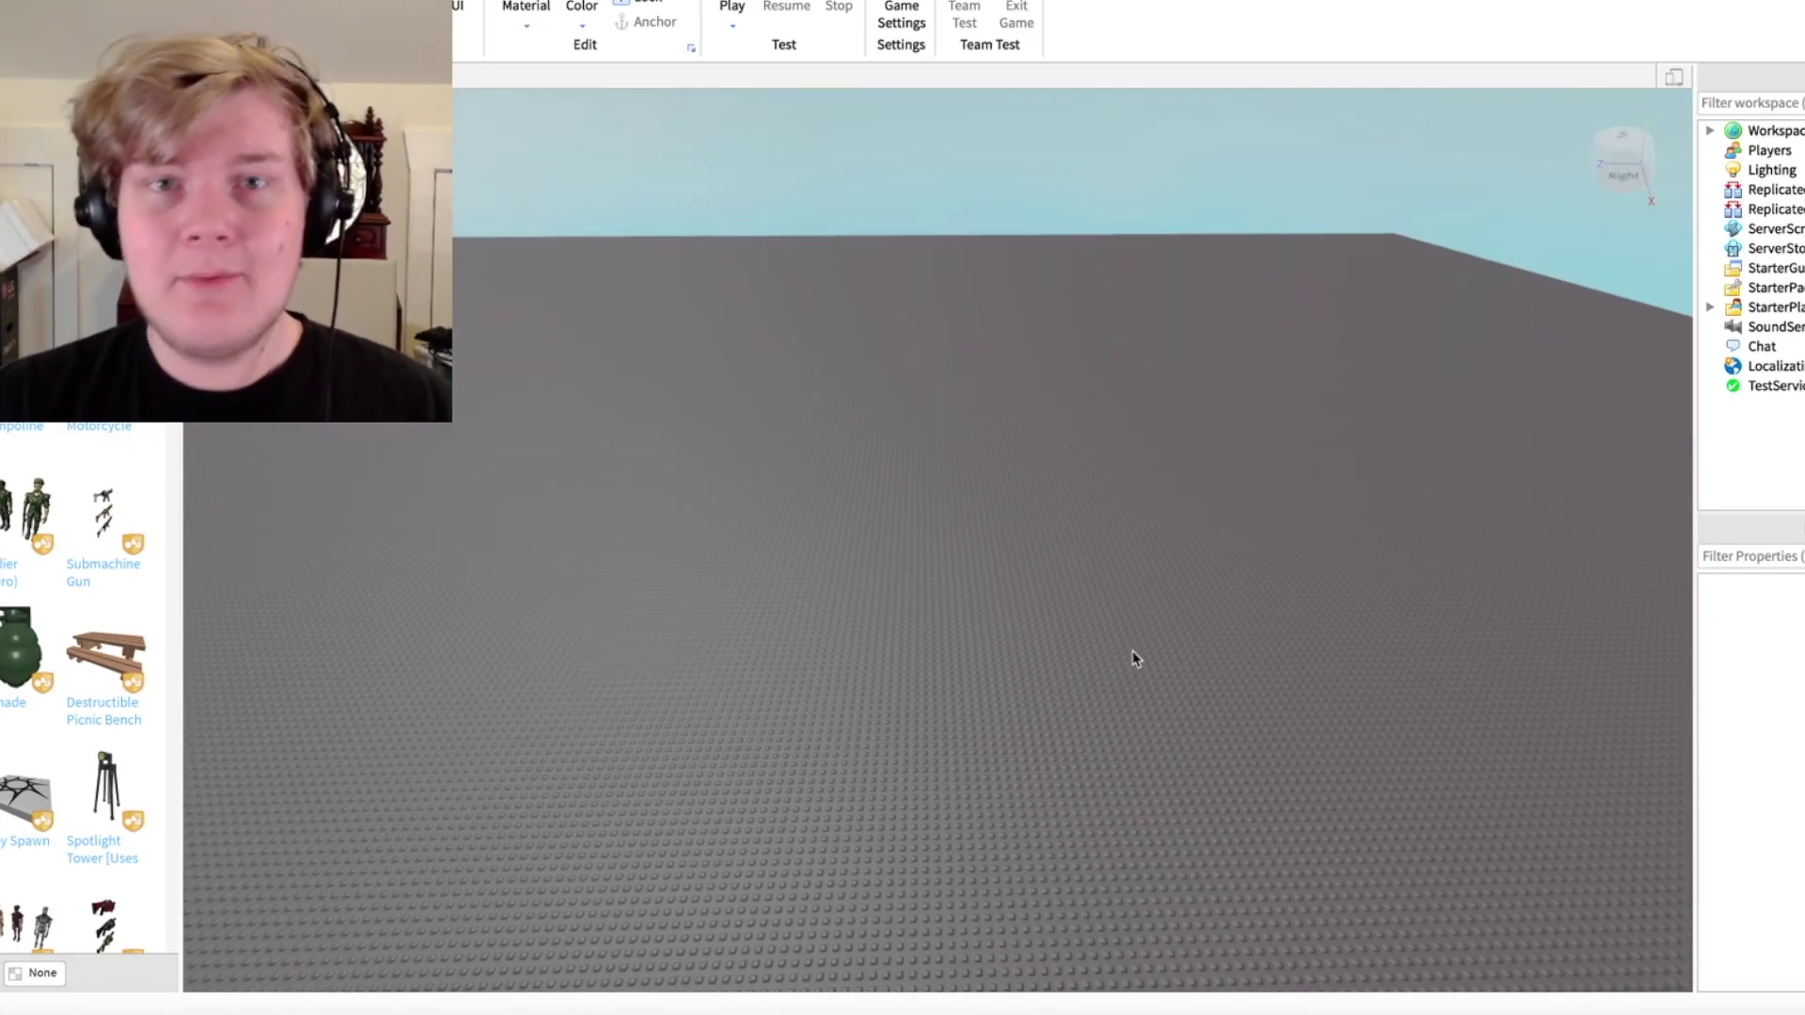
right_click_drag(1132, 650, 1042, 520)
scroll(1042, 521, "up", 5)
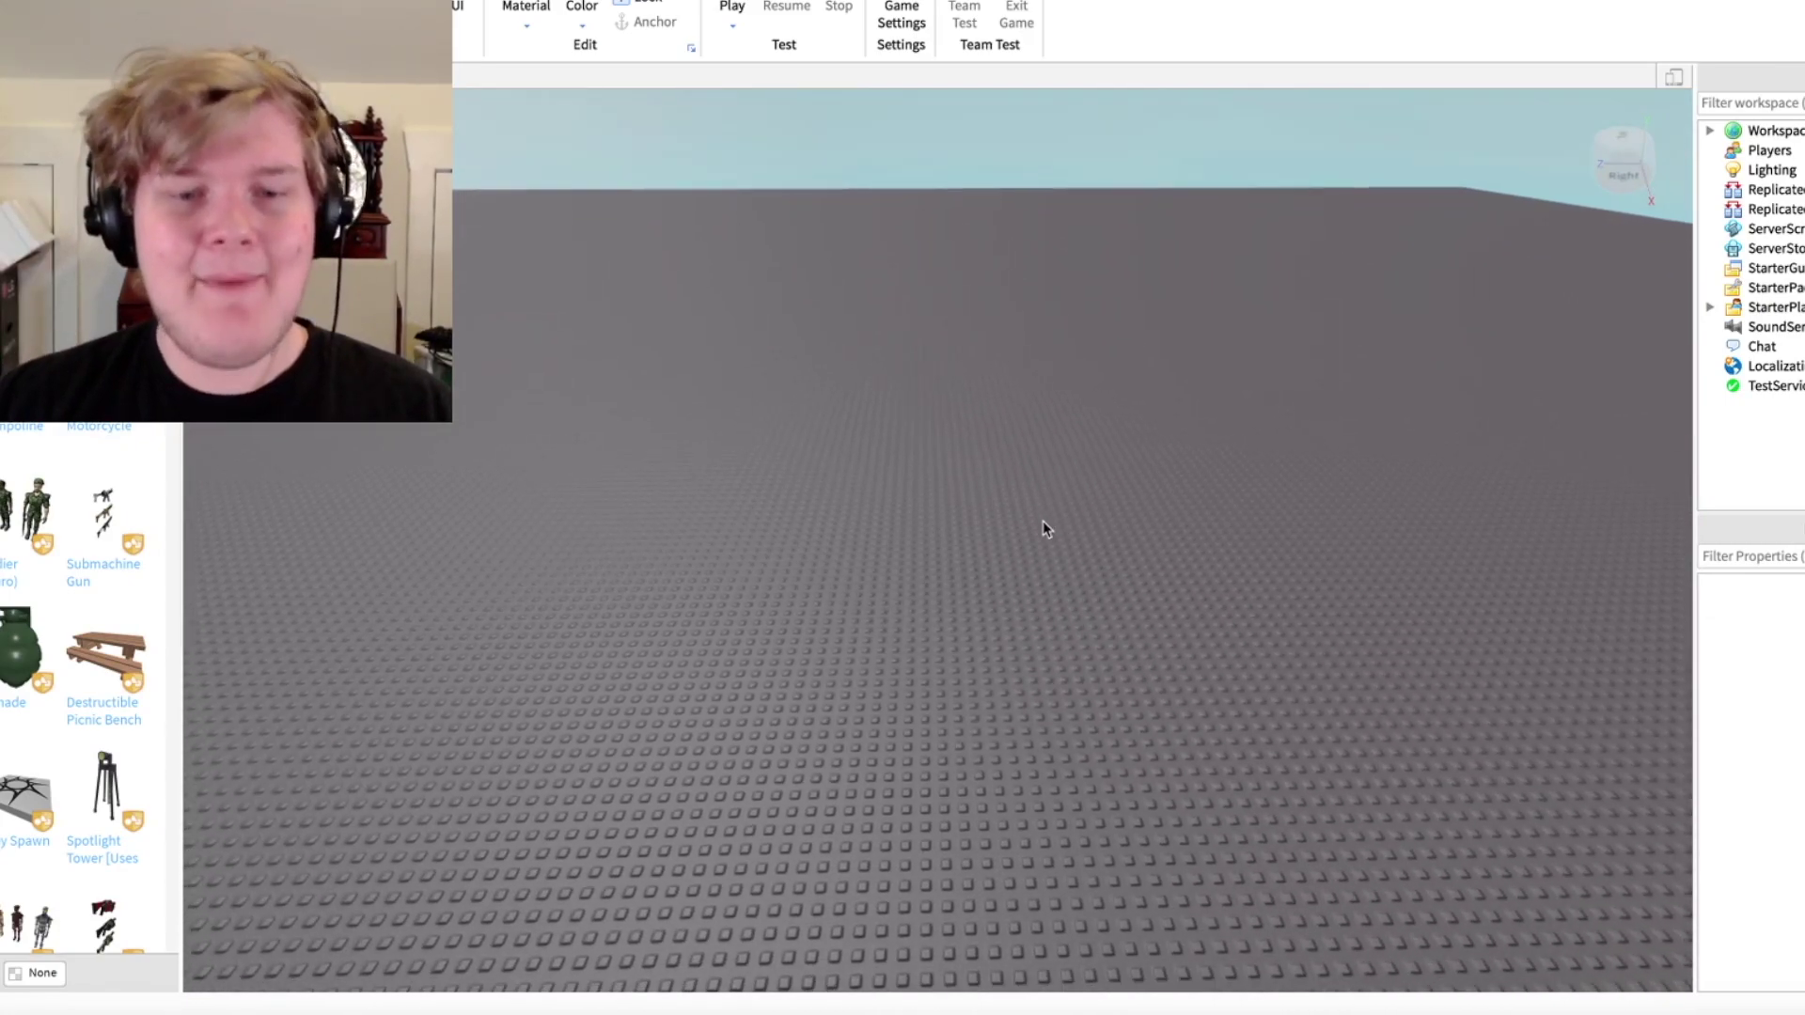
scroll(1044, 527, "up", 1)
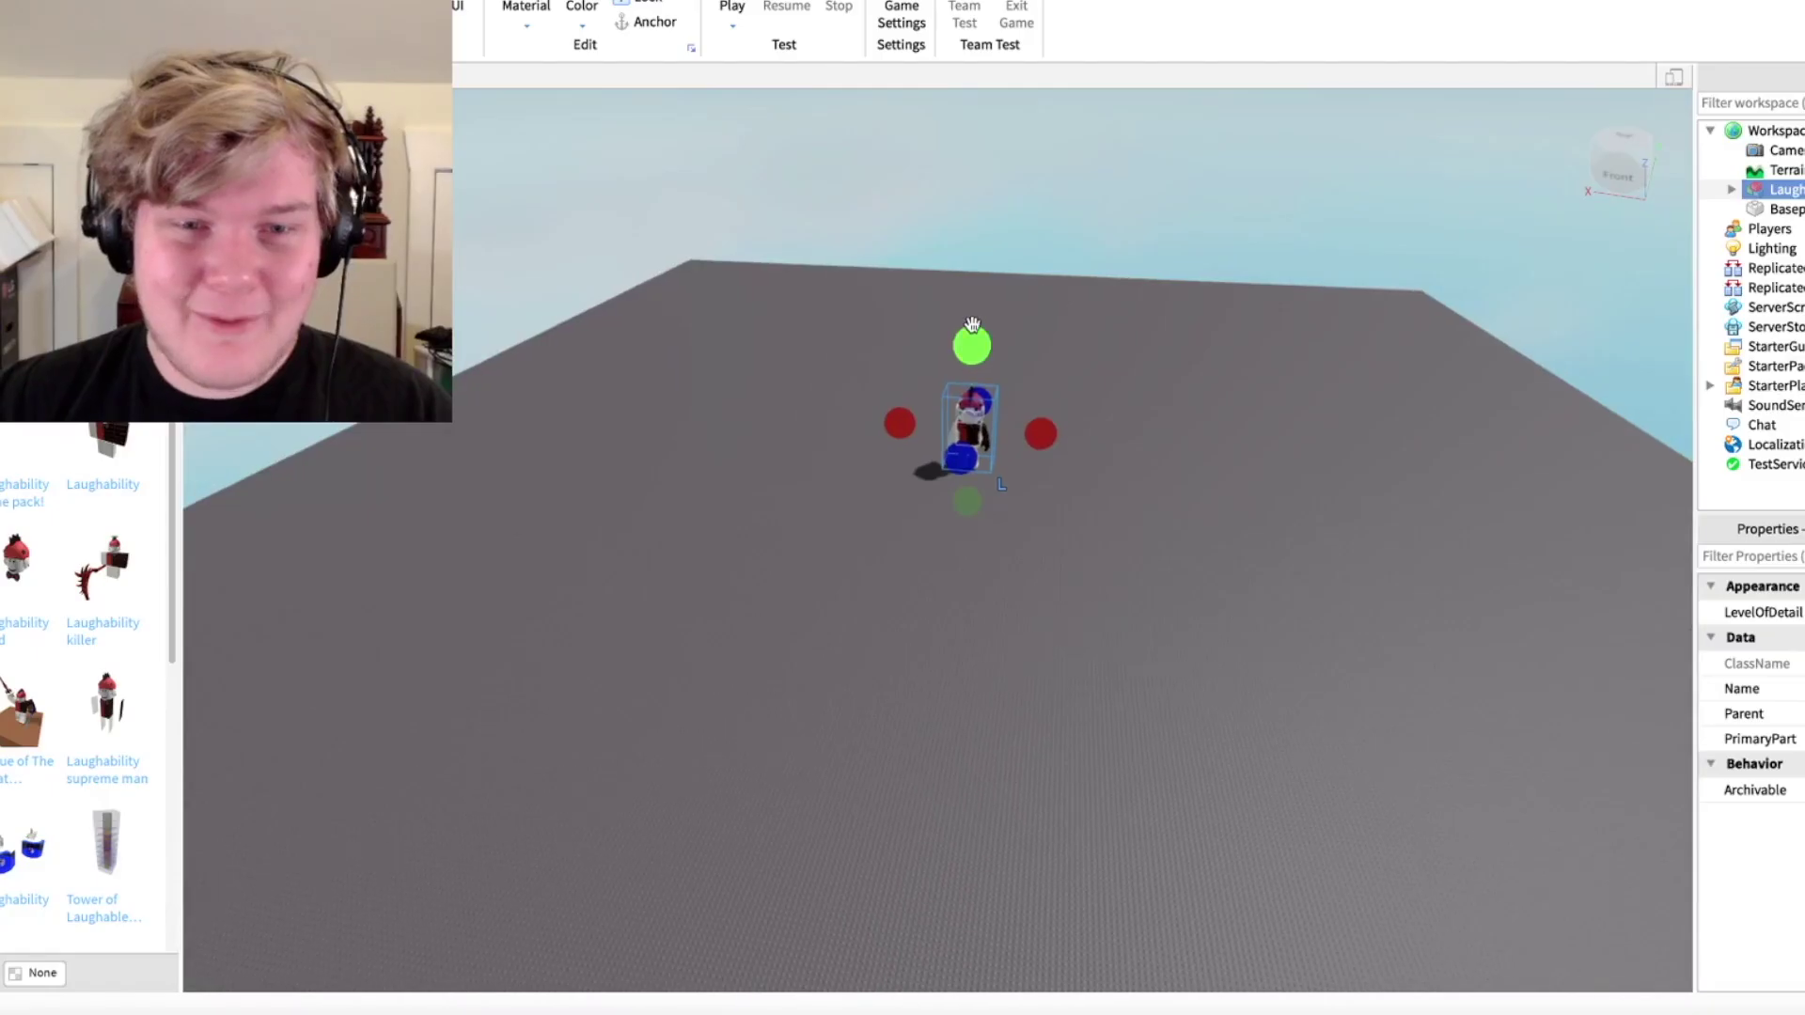
- Orbit to a front close-up of the Laughability character, then deselect it
right_click_drag(1036, 308, 1111, 448)
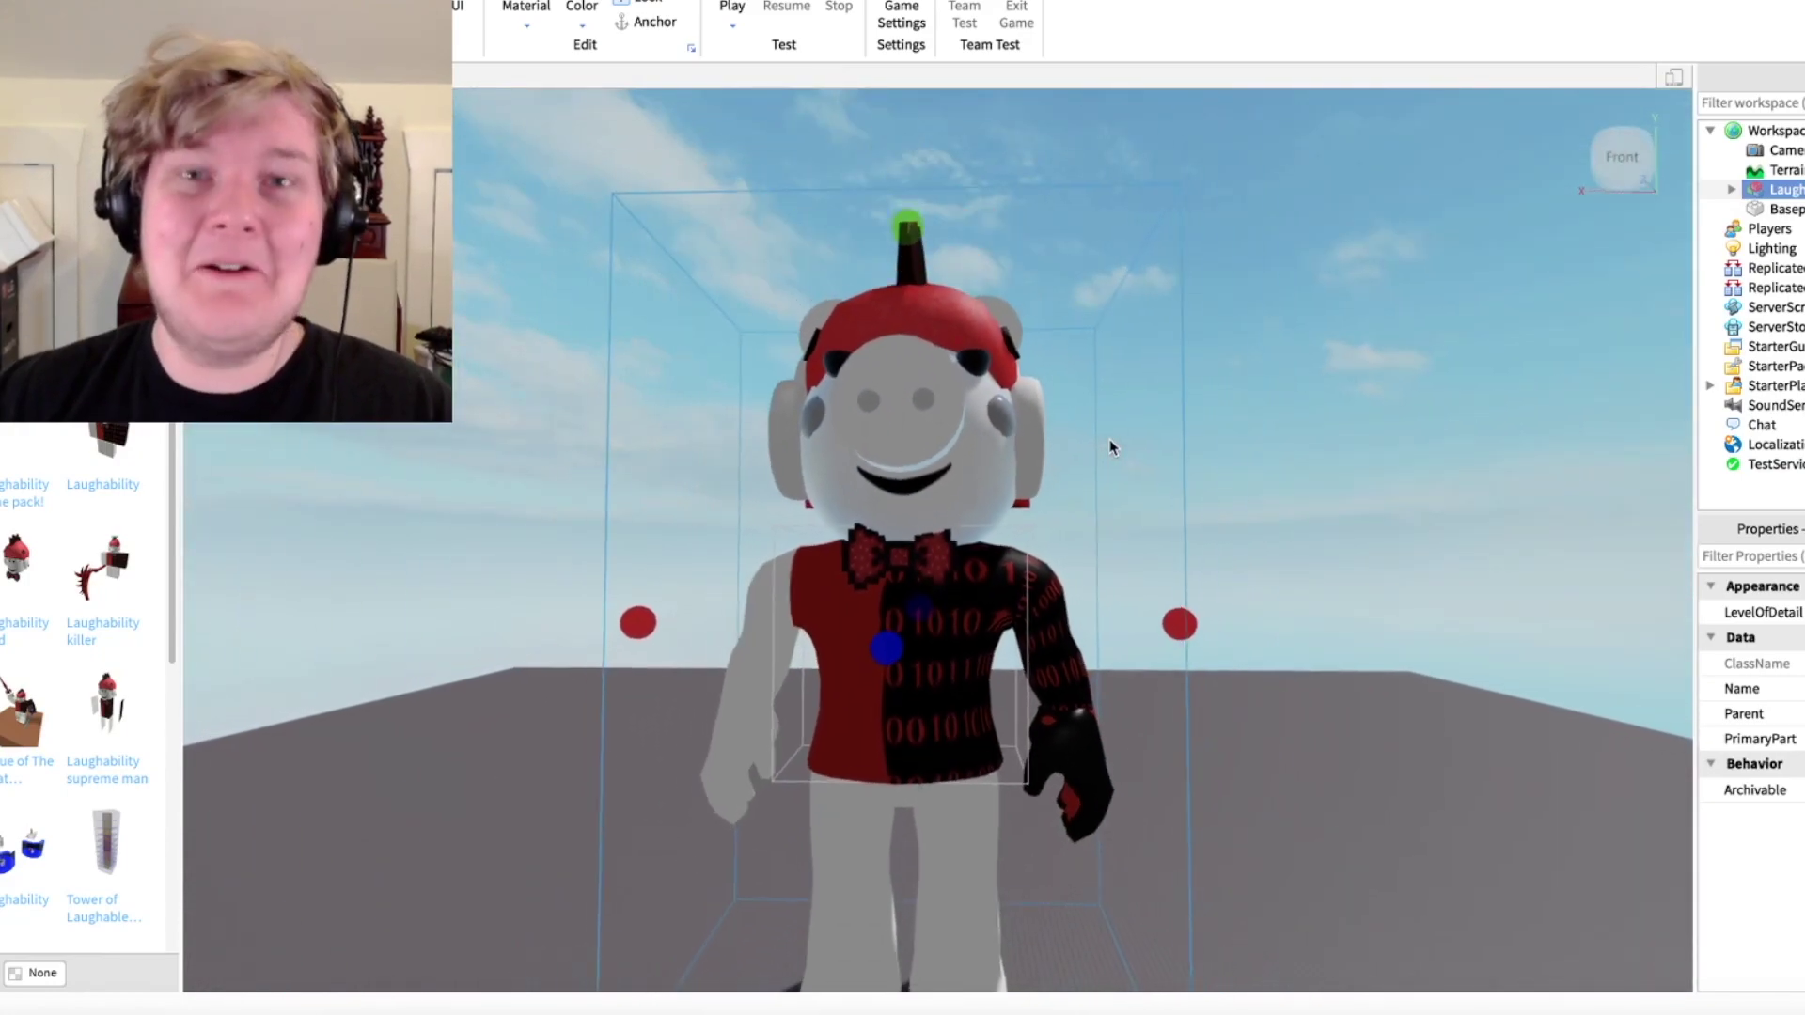
scroll(1111, 448, "down", 3)
scroll(1112, 447, "down", 2)
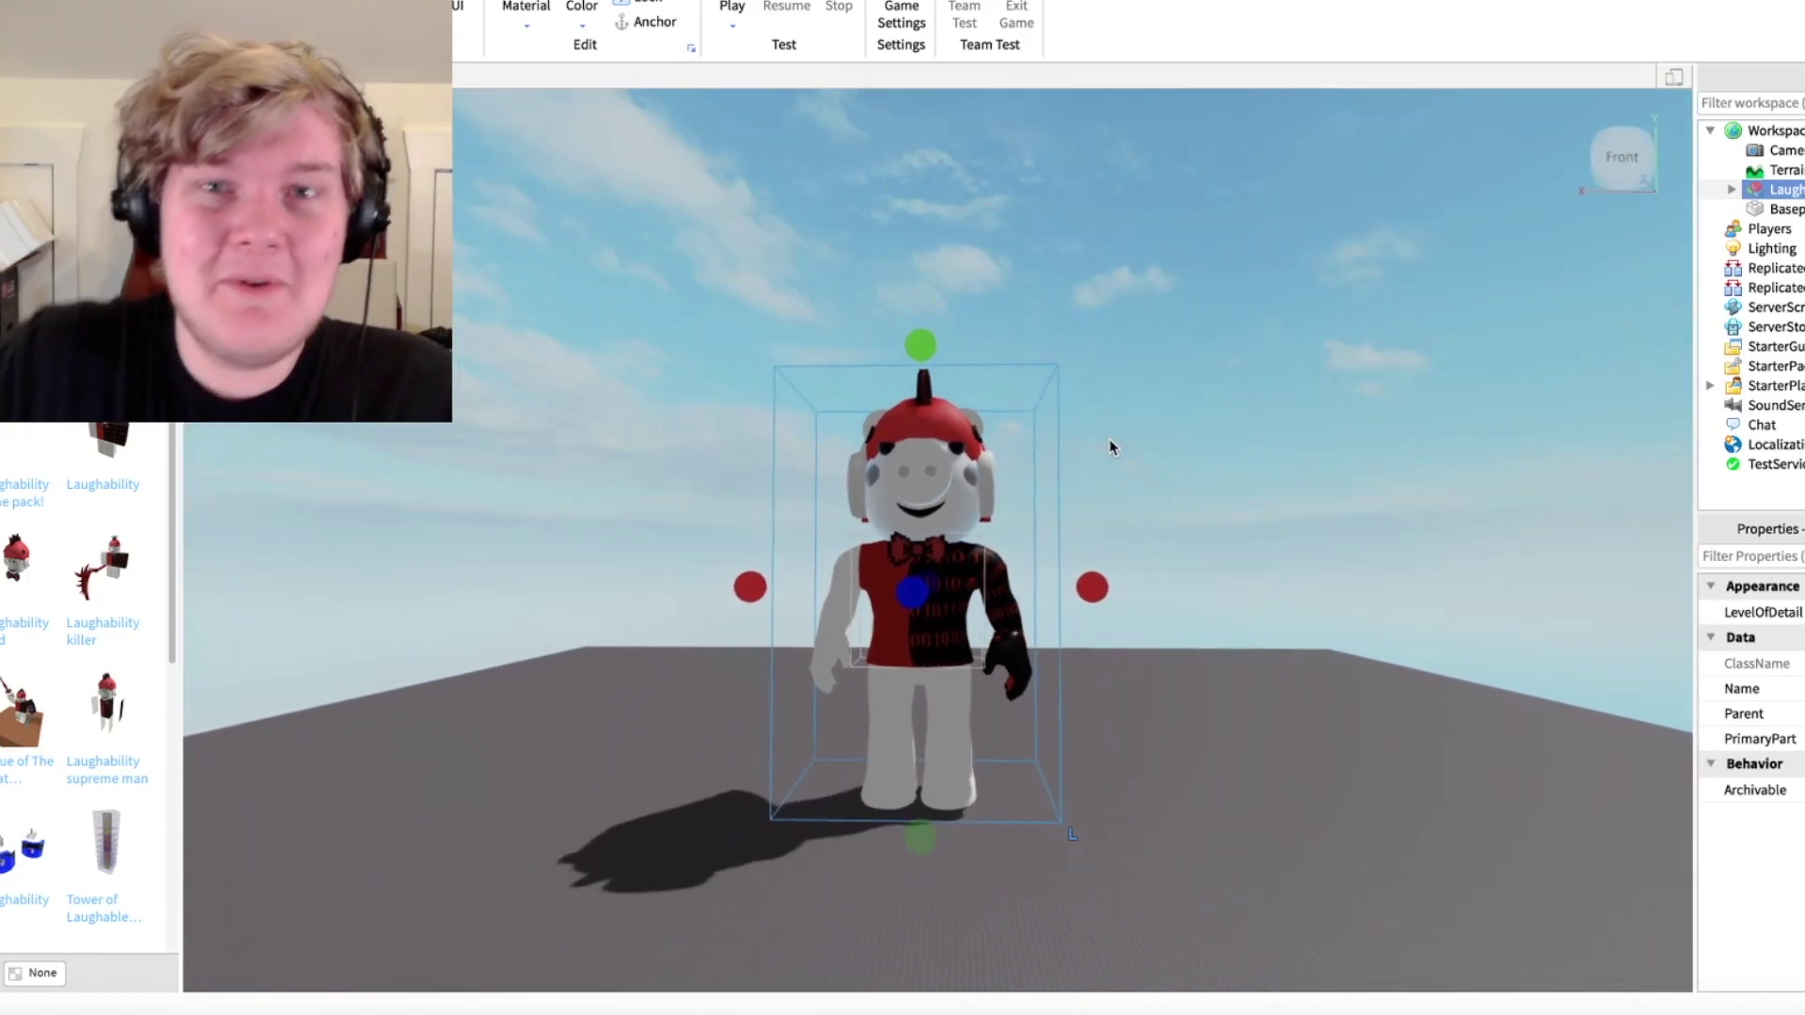
middle_click_drag(1083, 454, 970, 428)
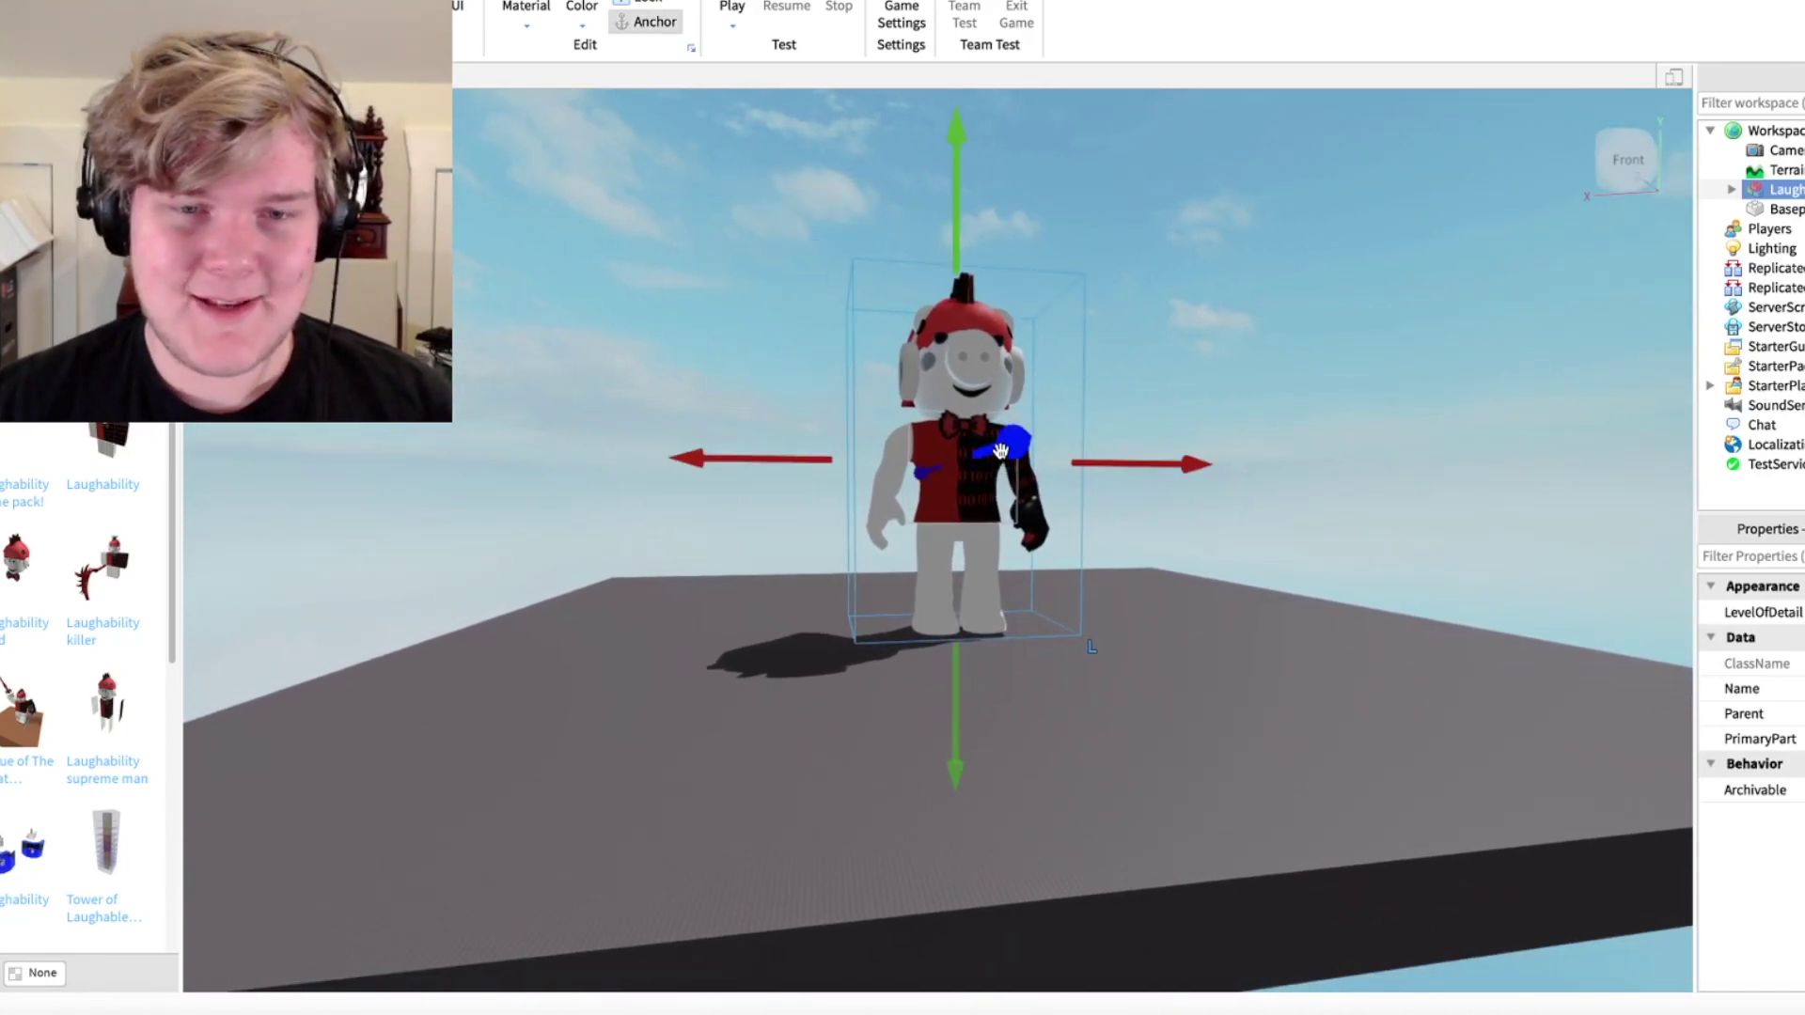
left_click(1024, 192)
scroll(1042, 226, "up", 3)
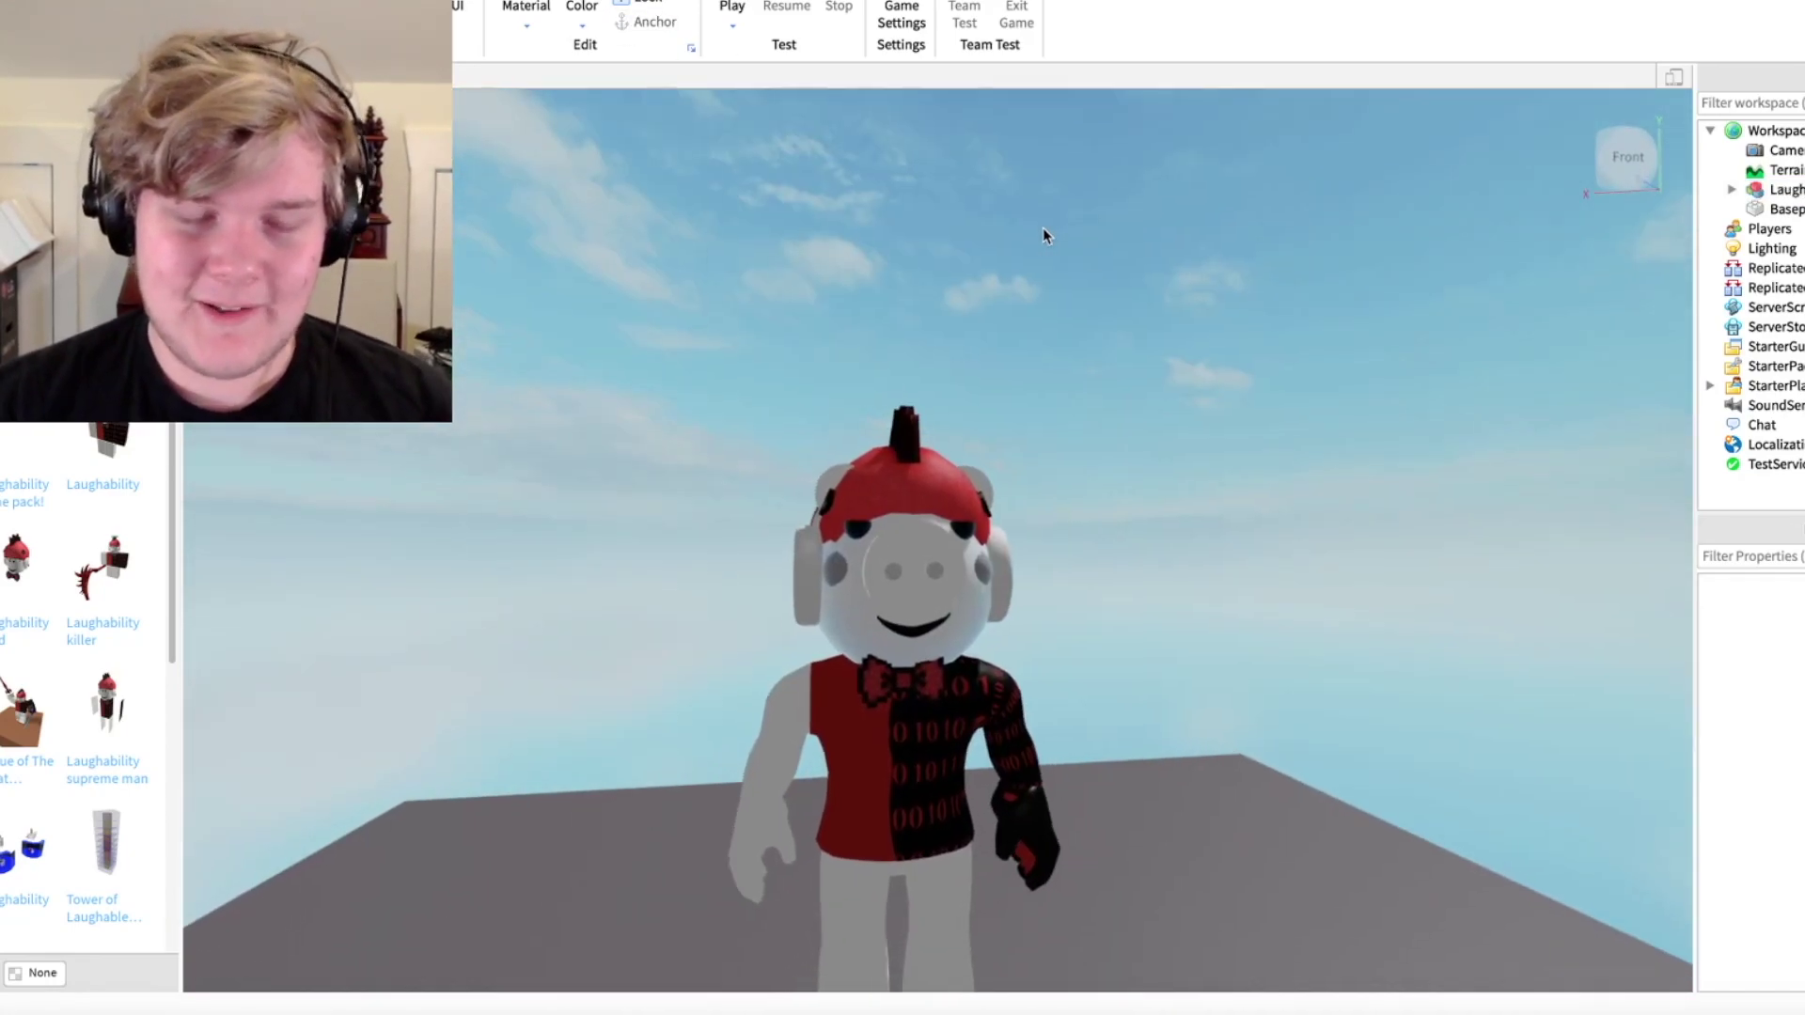
scroll(1042, 228, "up", 3)
scroll(1050, 277, "up", 2)
scroll(1049, 278, "up", 2)
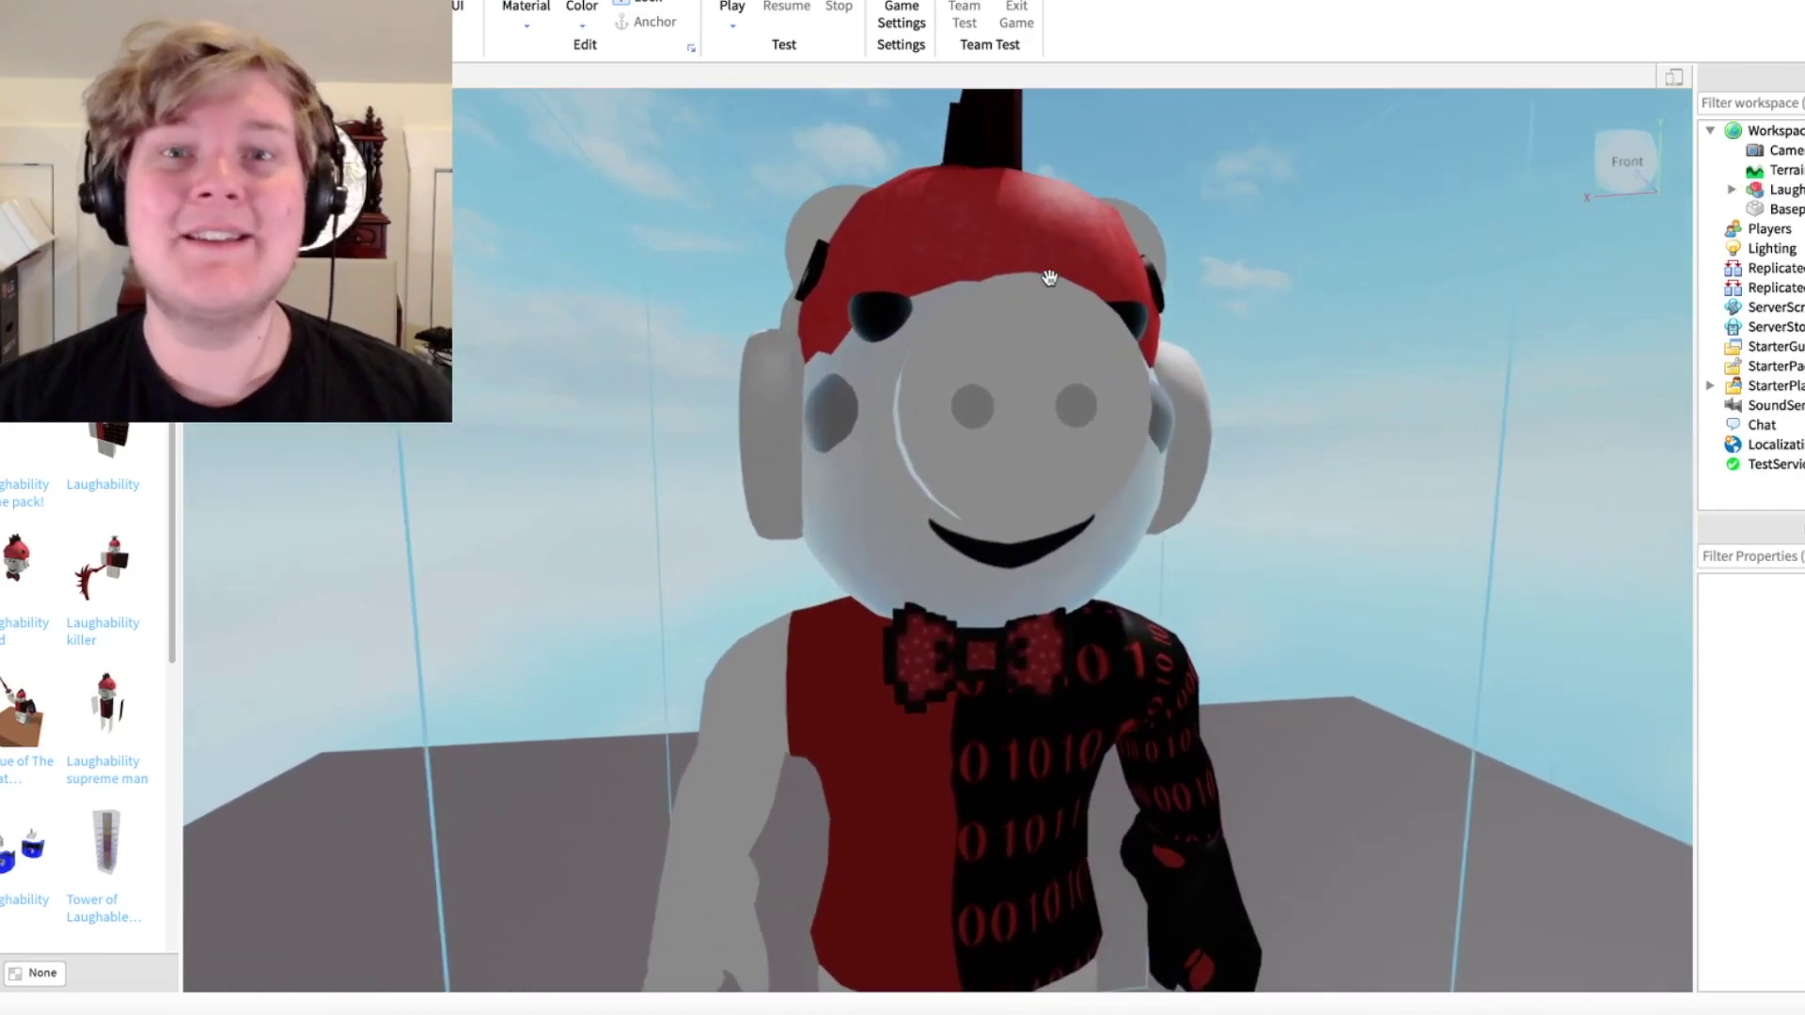
scroll(1050, 276, "up", 2)
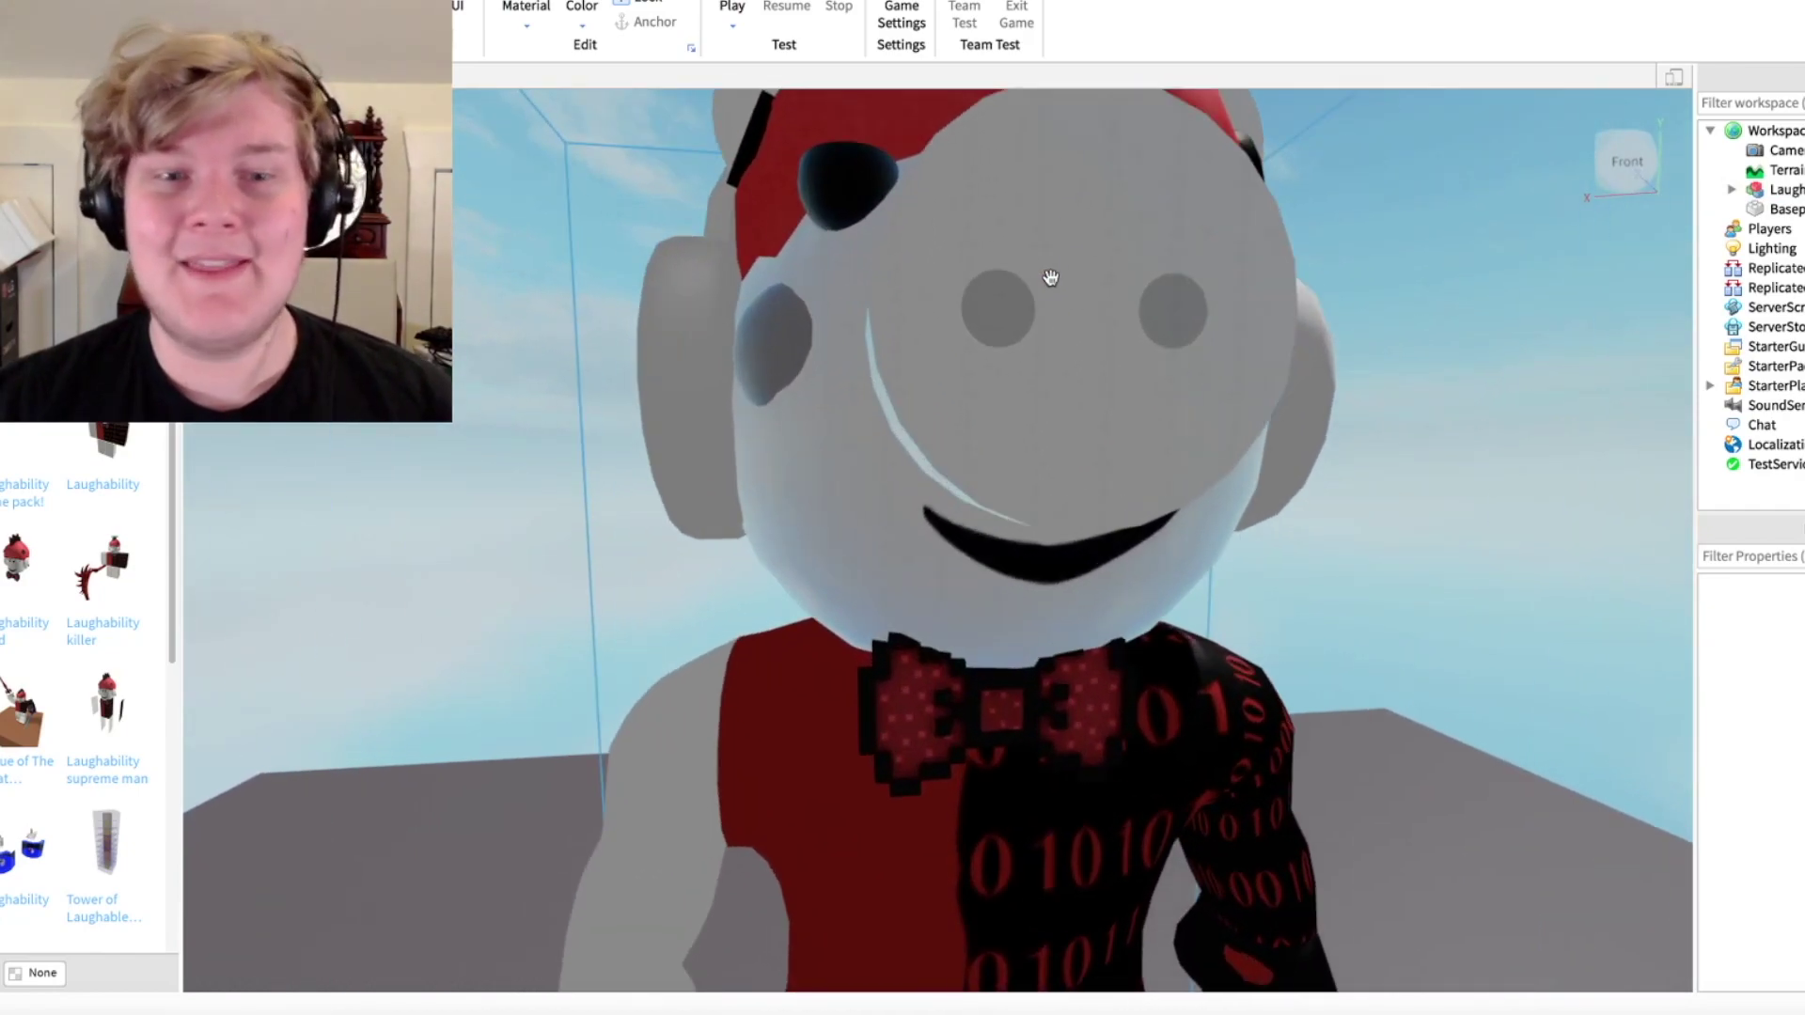
scroll(1050, 277, "down", 3)
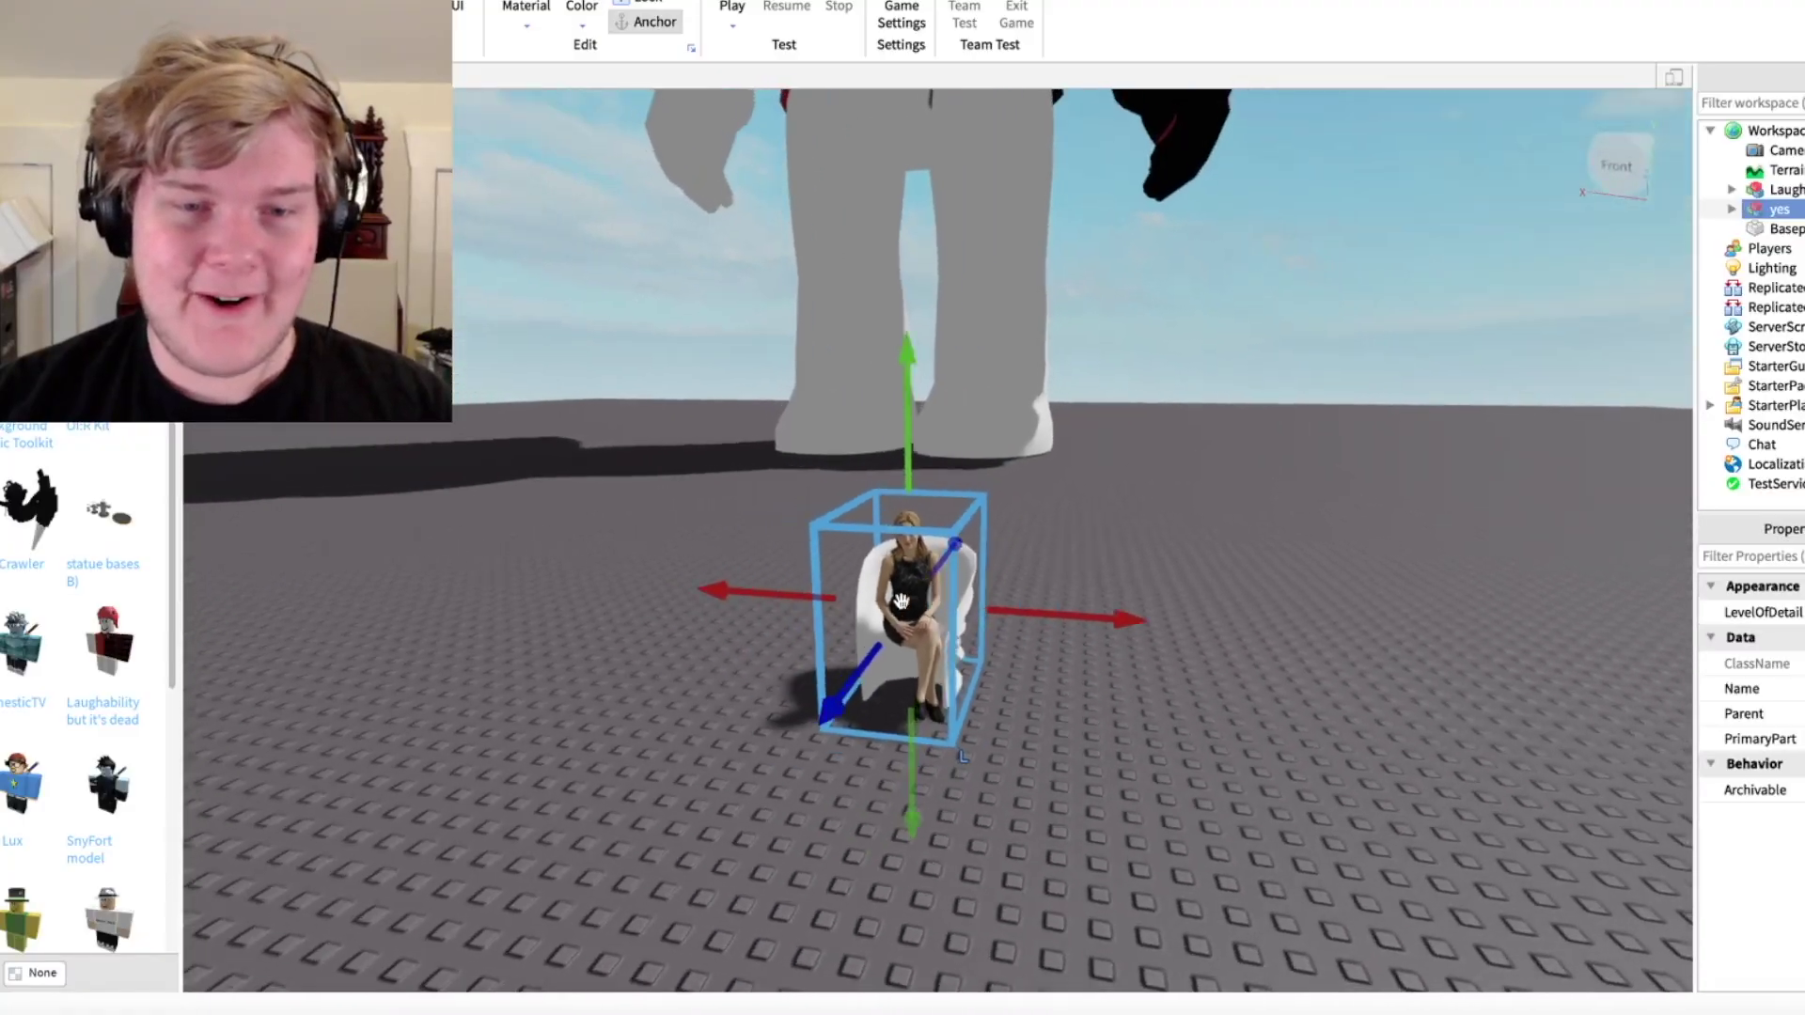
scroll(903, 603, "down", 3)
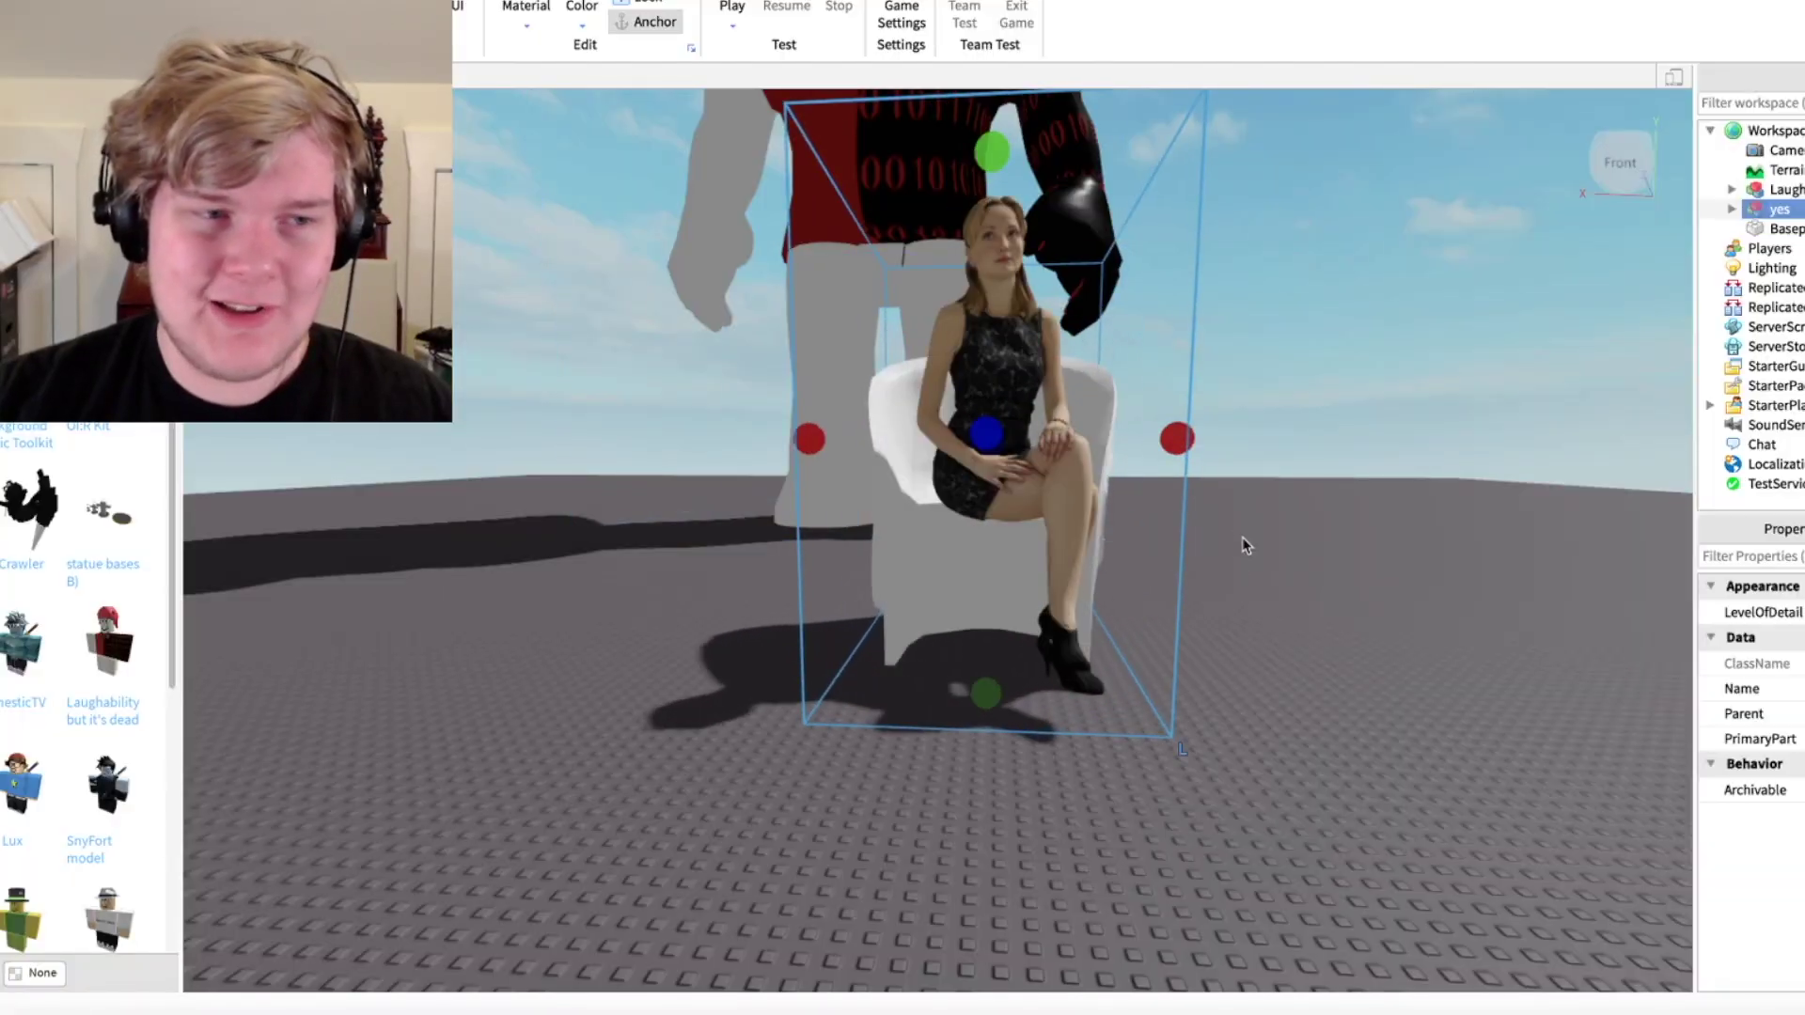
- Move the seated woman model left and back, beside the Laughability character
mouse_move(1242, 538)
right_mouse_down()
mouse_move(1067, 106)
mouse_move(1153, 406)
right_mouse_up()
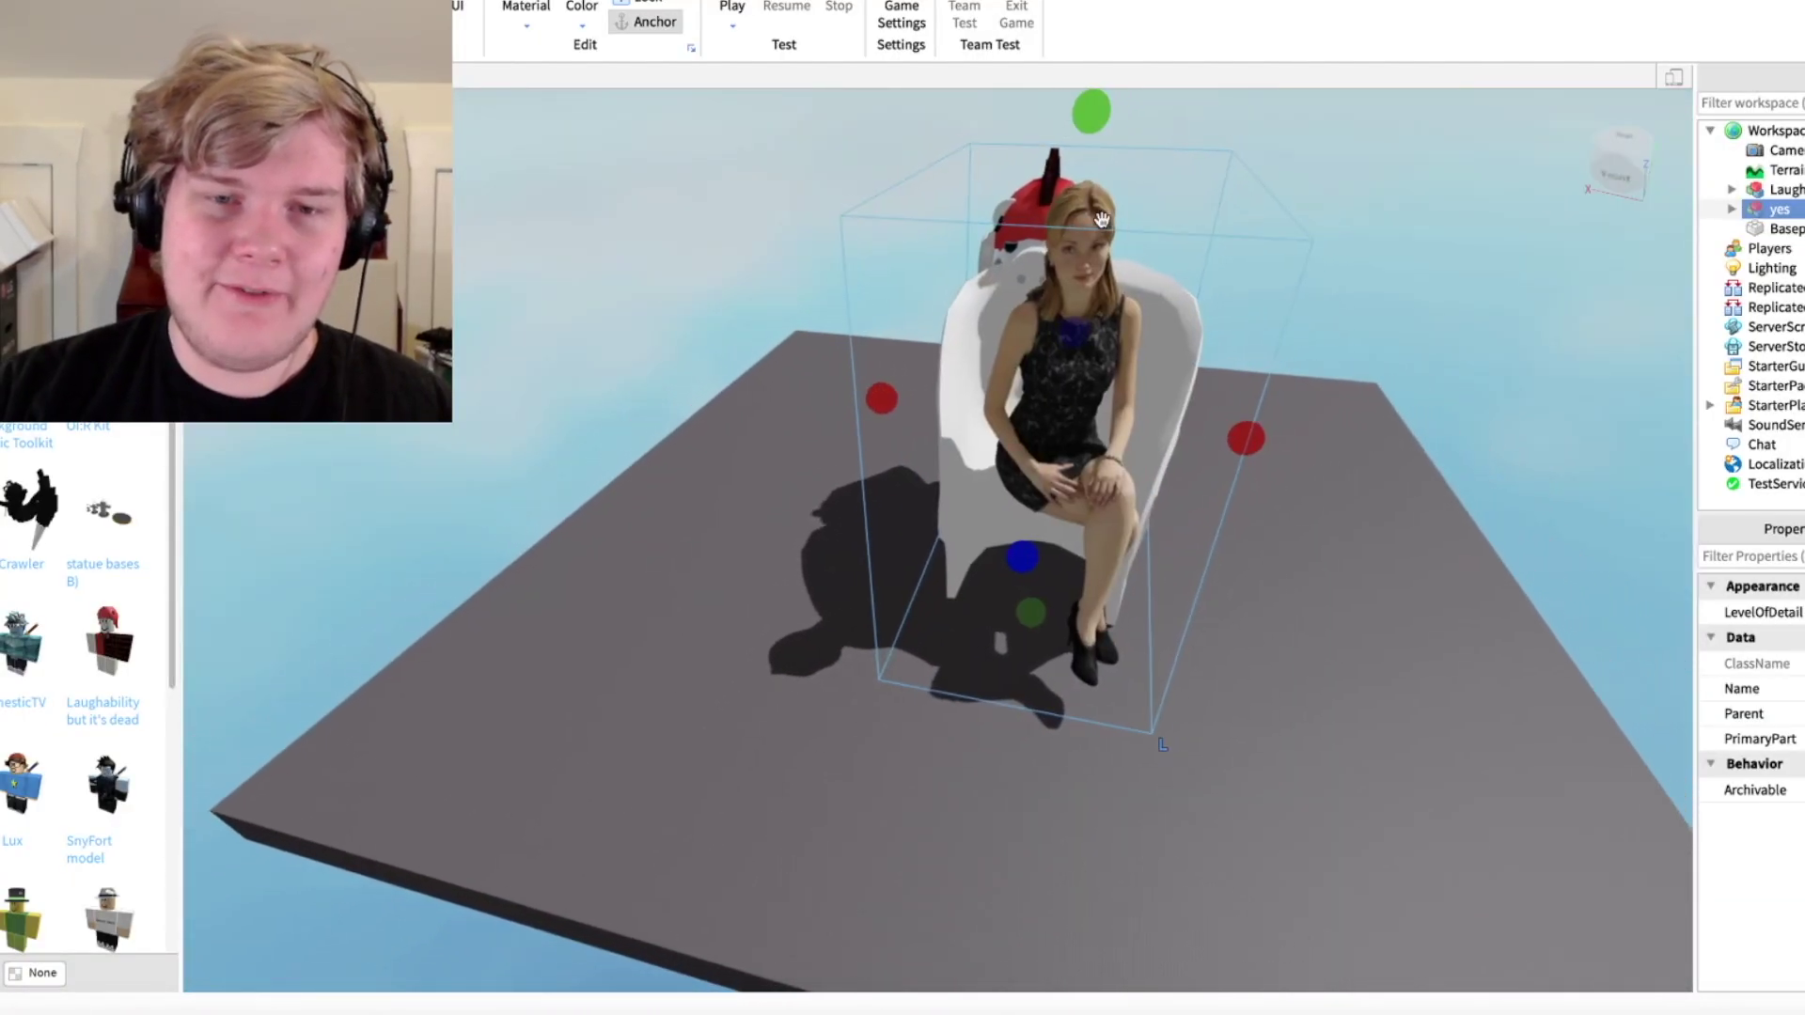
left_click_drag(1152, 404, 894, 431)
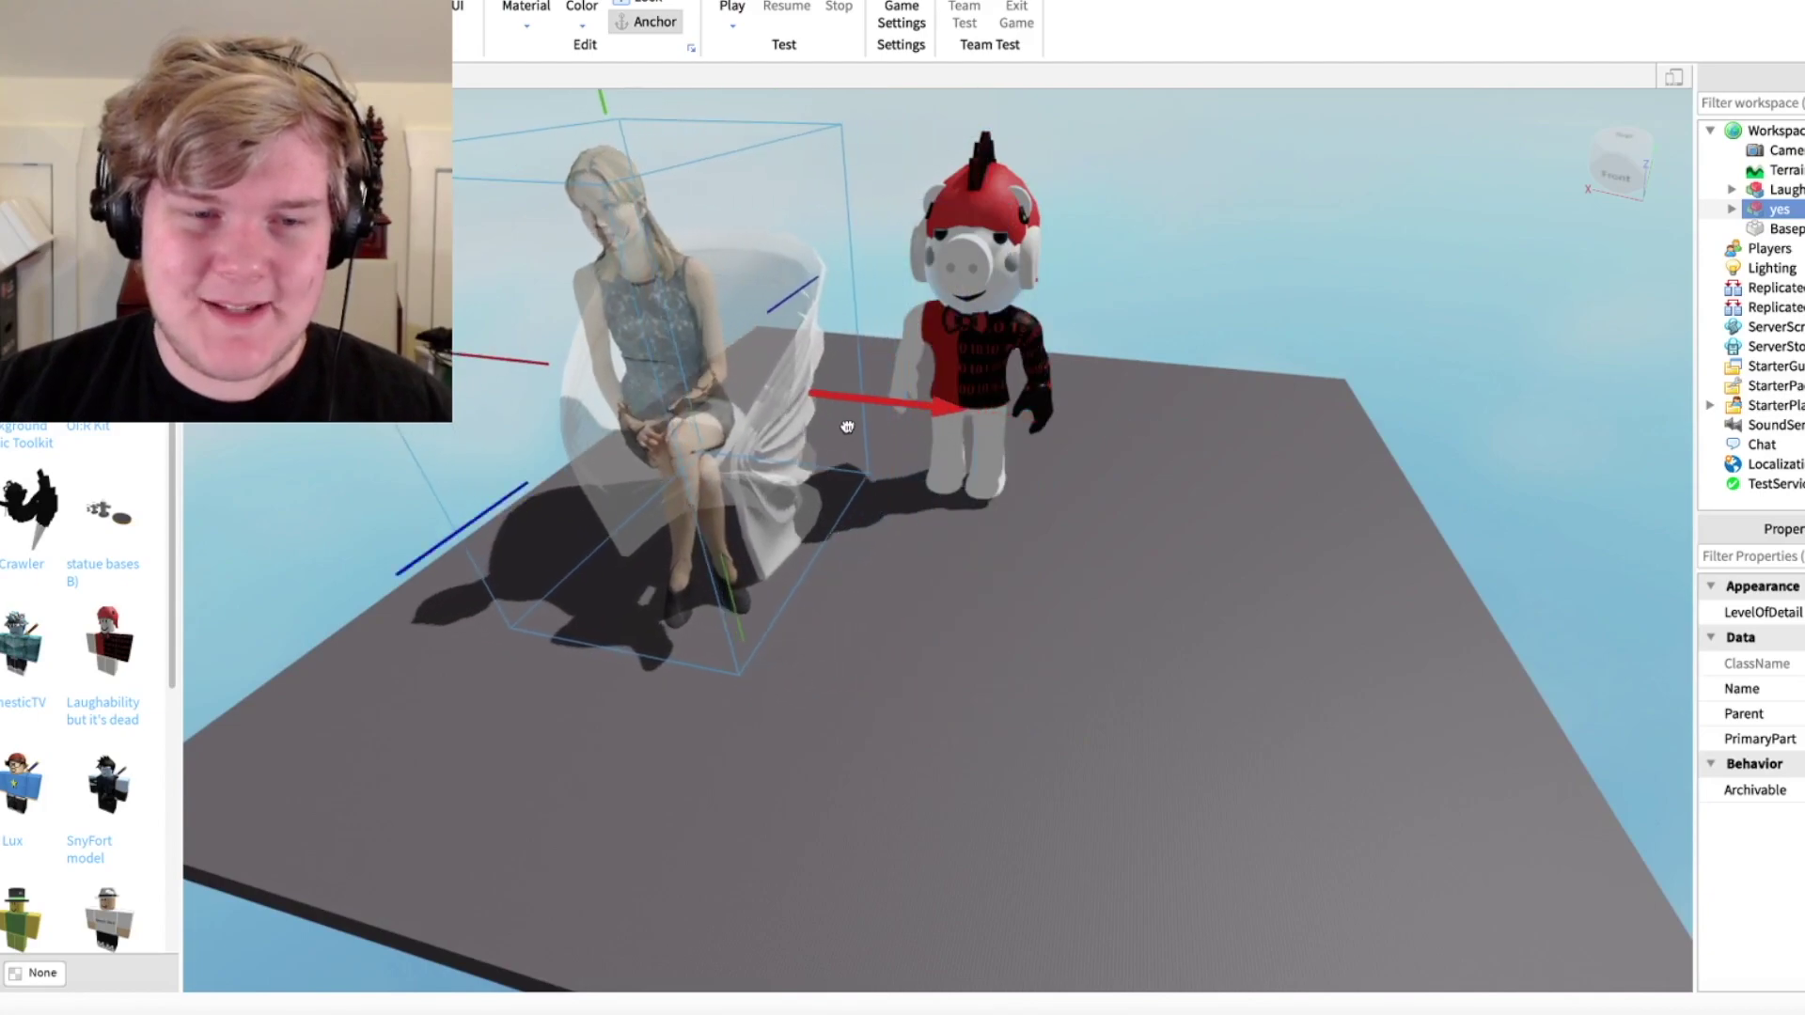
left_click_drag(496, 483, 678, 329)
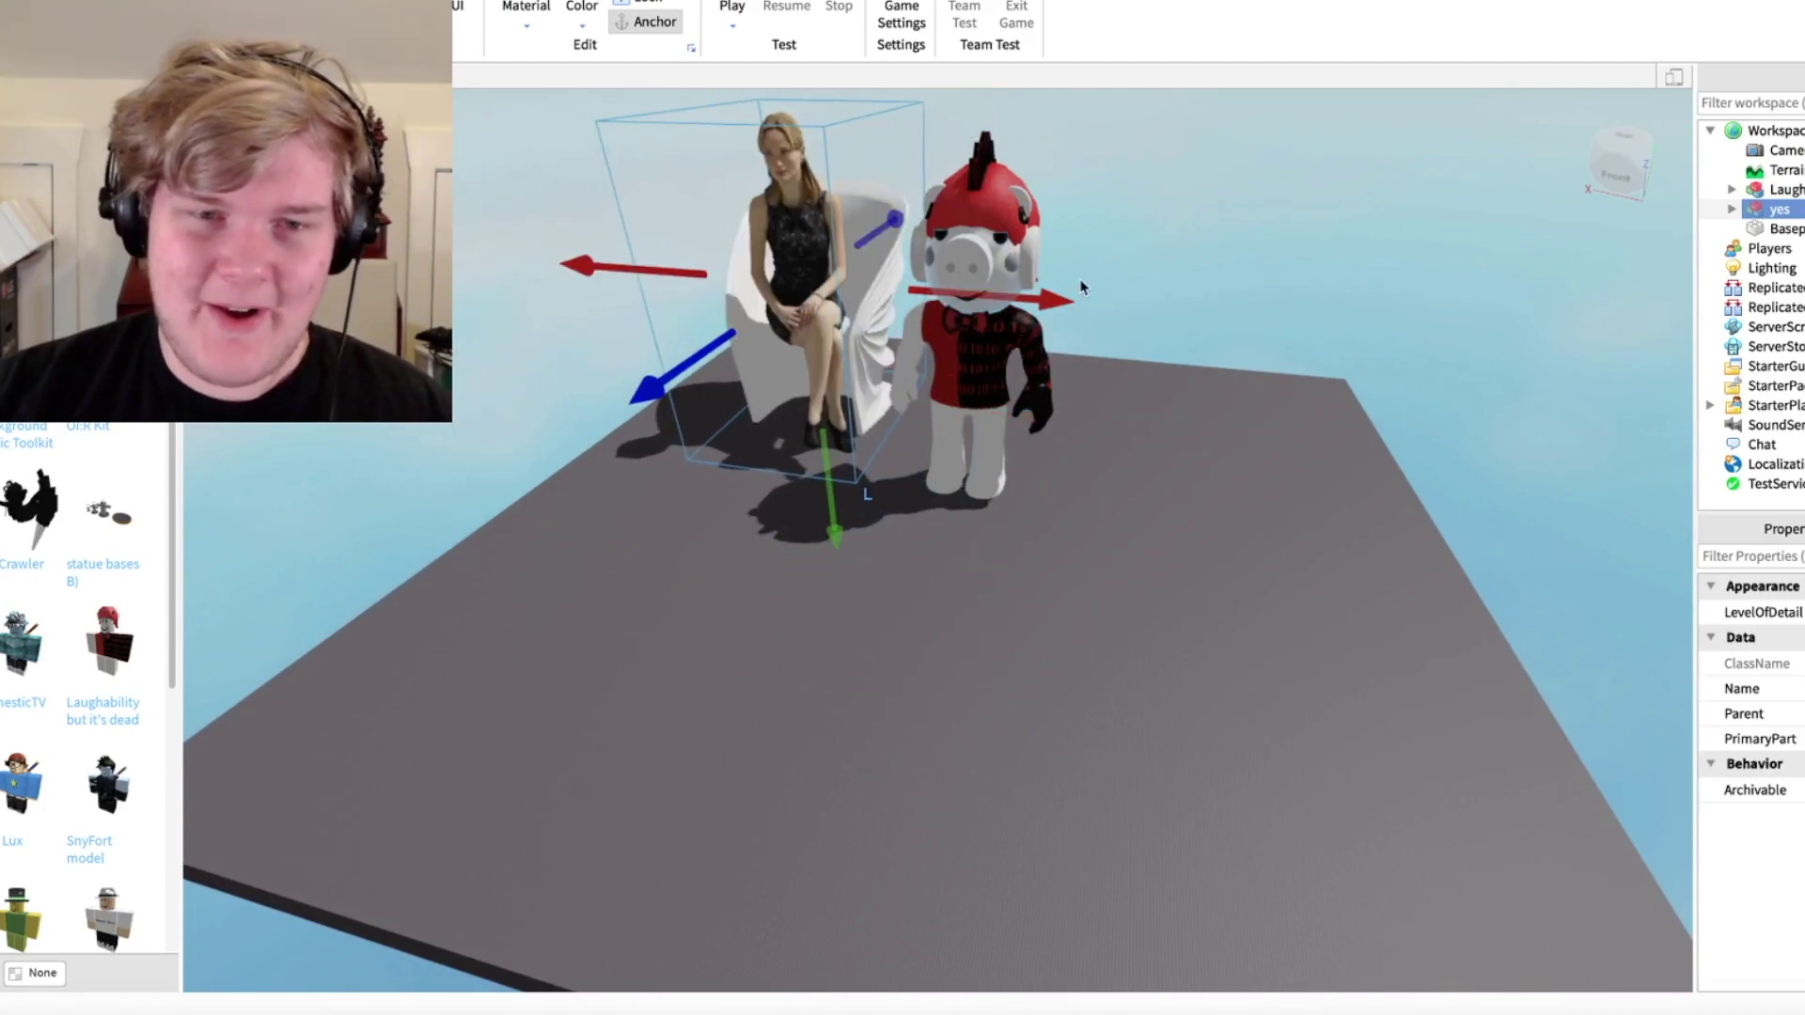
right_click_drag(1081, 288, 607, 307)
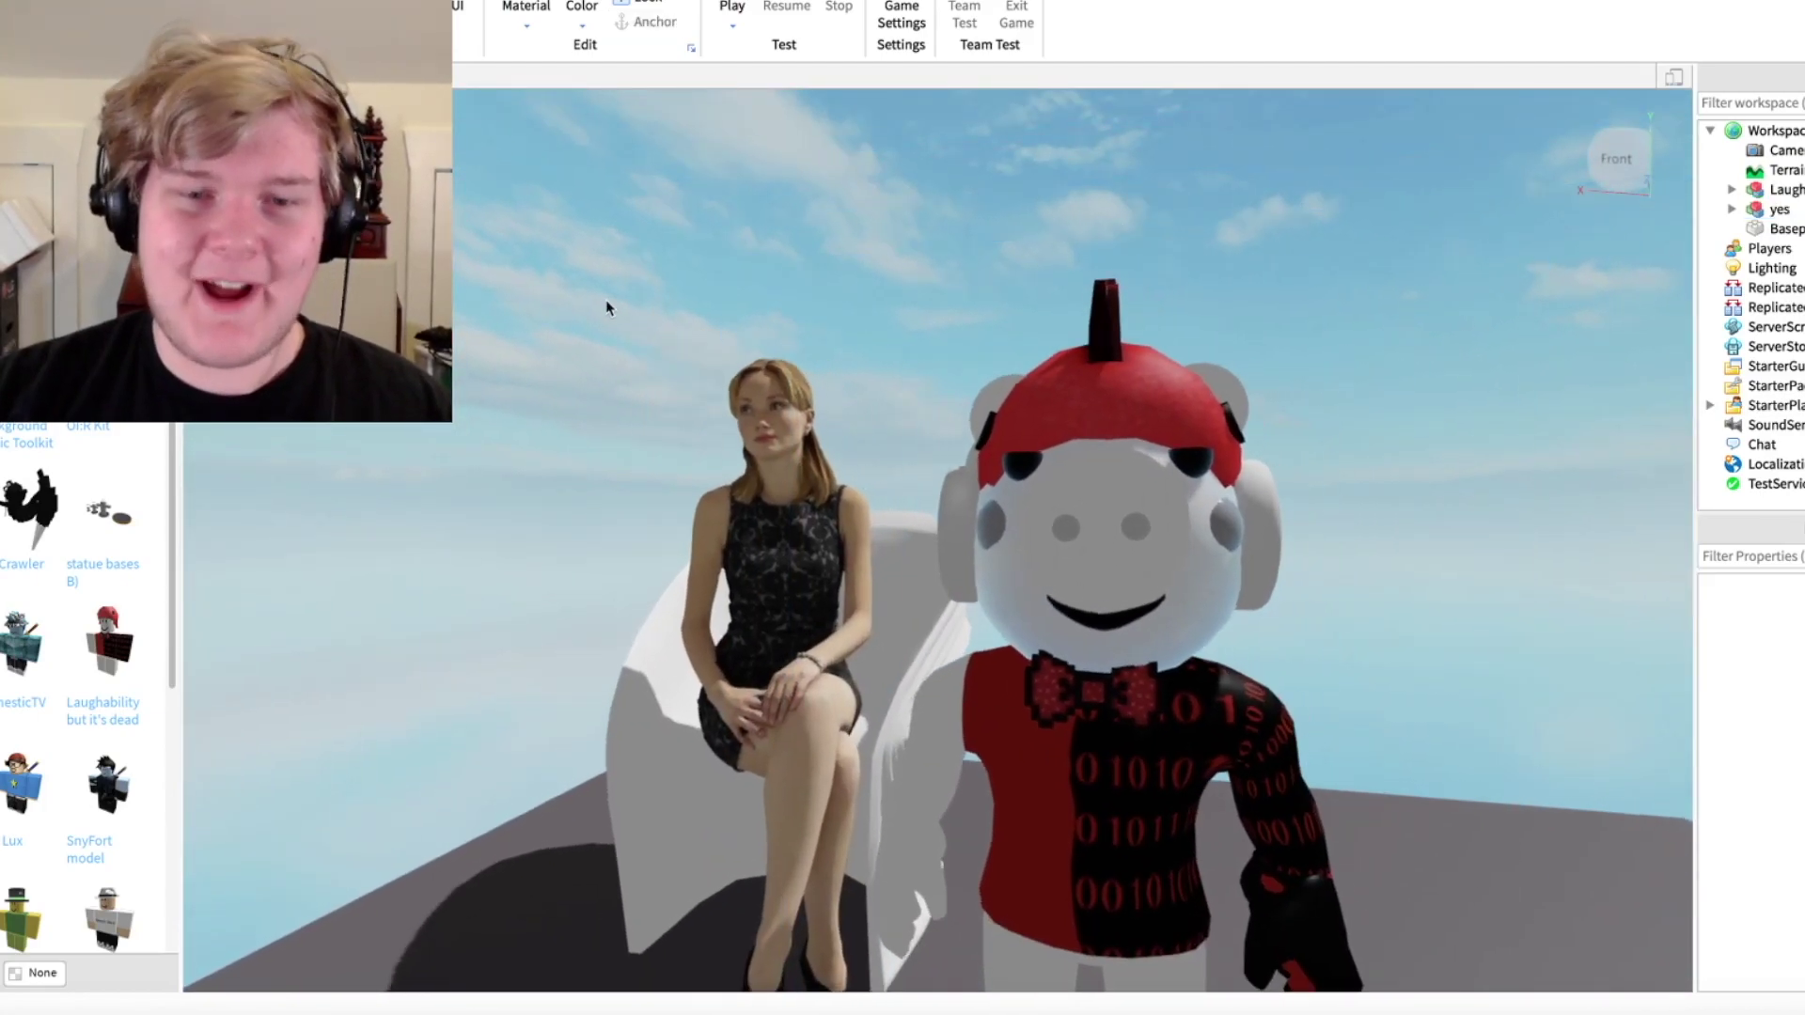
key("w")
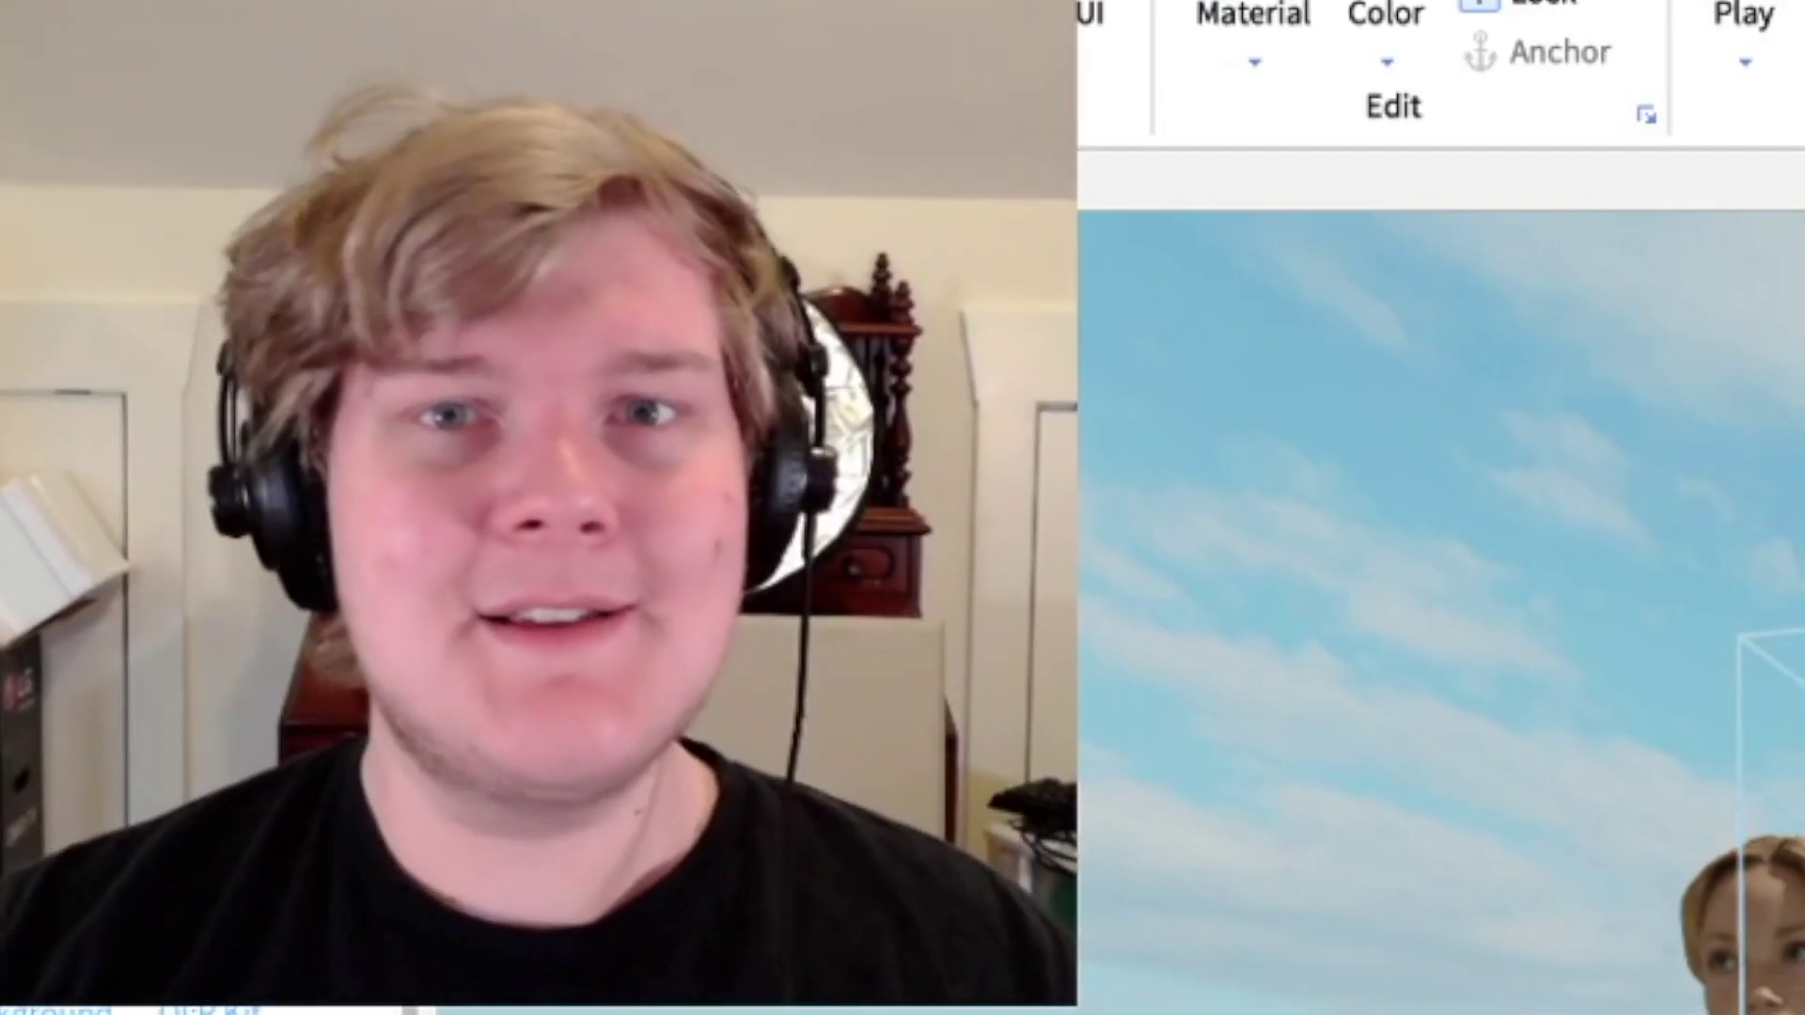
scroll(1063, 364, "down", 3)
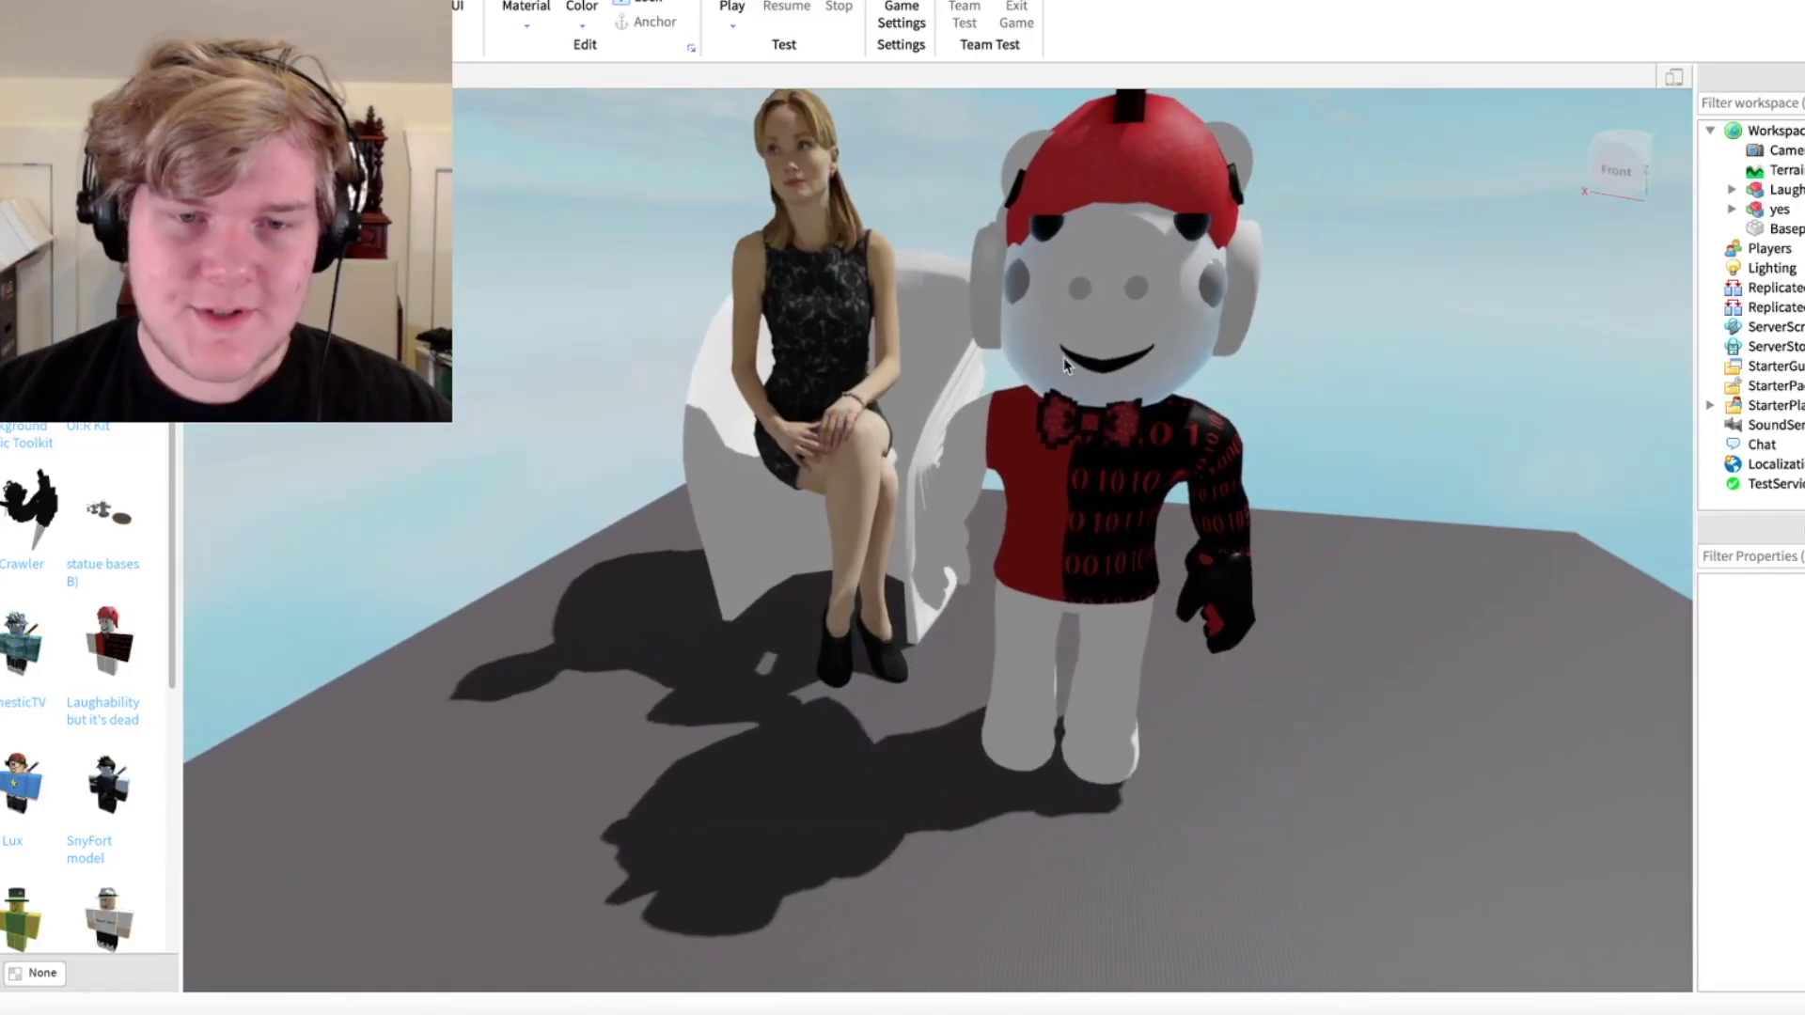
scroll(1063, 365, "up", 4)
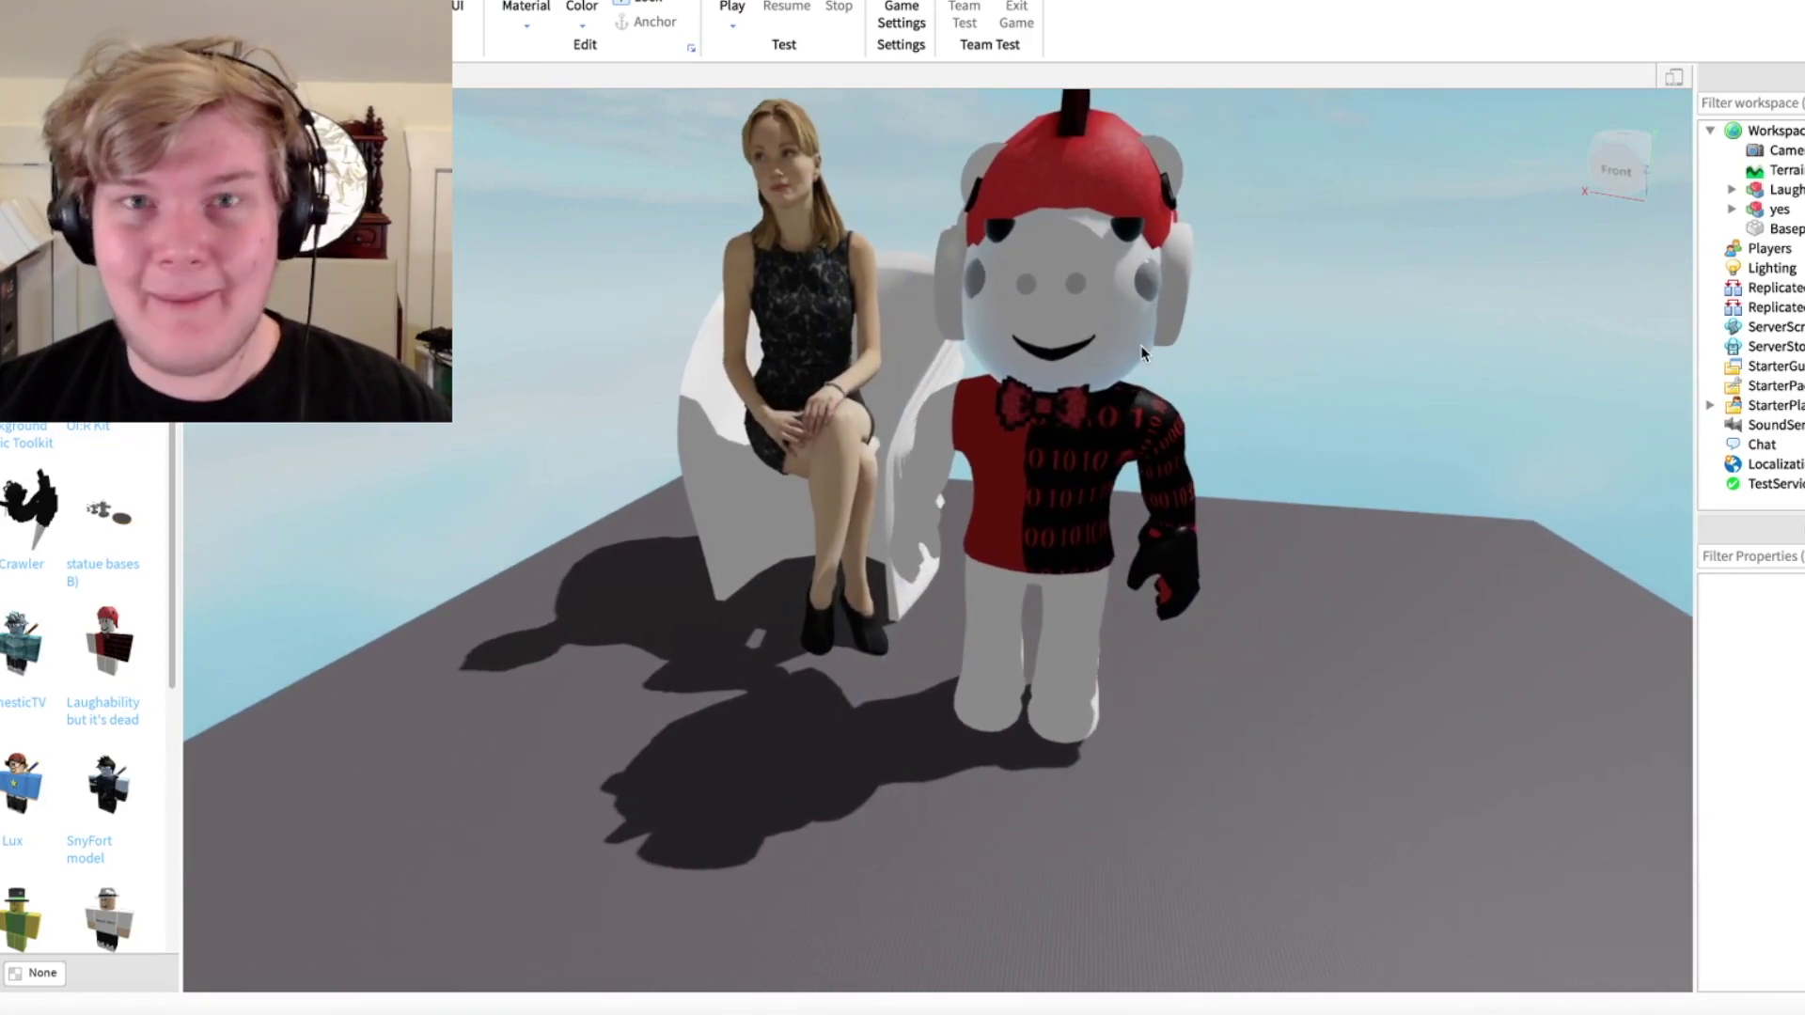
left_click(1143, 354)
- Paste the row of Laughability variant characters onto the baseplate
right_click_drag(1143, 355, 1144, 170)
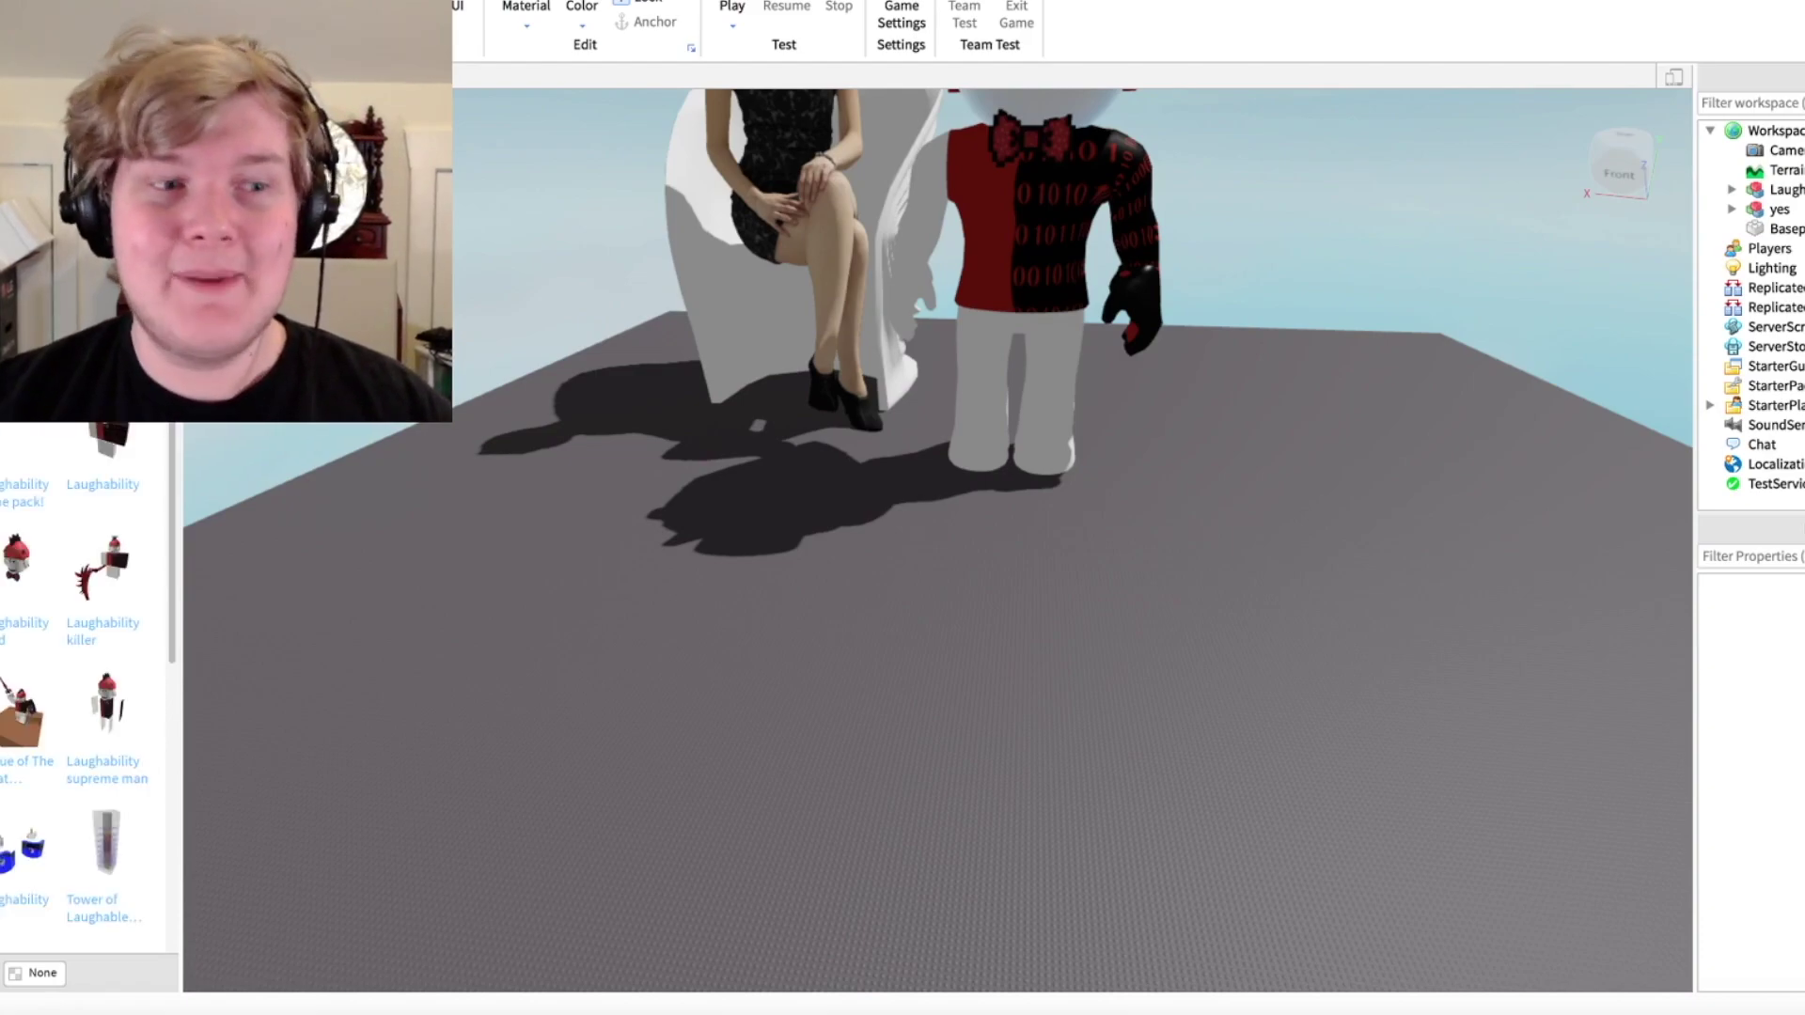
mouse_move(1102, 485)
right_mouse_down()
mouse_move(1102, 283)
mouse_move(1104, 705)
mouse_move(1099, 475)
mouse_move(1066, 439)
mouse_move(1094, 436)
right_mouse_up()
key("ctrl+v")
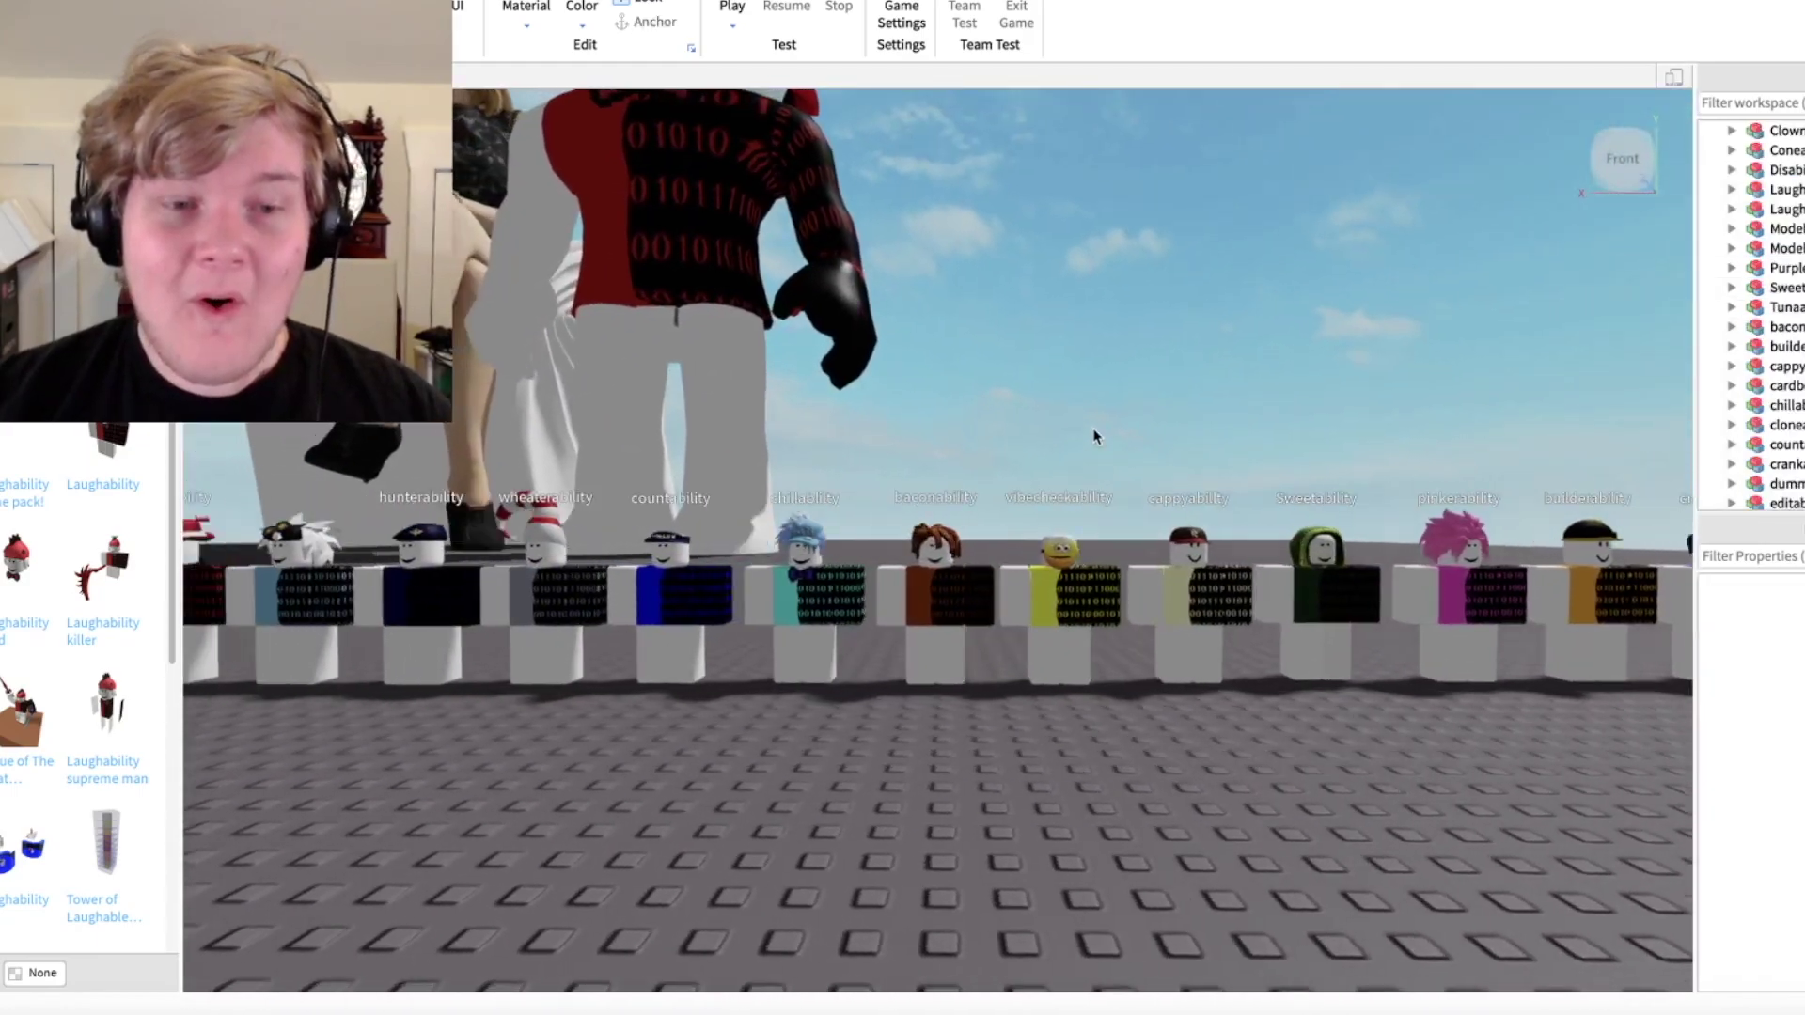
middle_click_drag(1094, 438, 1093, 427)
scroll(1093, 428, "up", 3)
- Select Coneability and reposition the girrafeability character along the row
left_click(1060, 603)
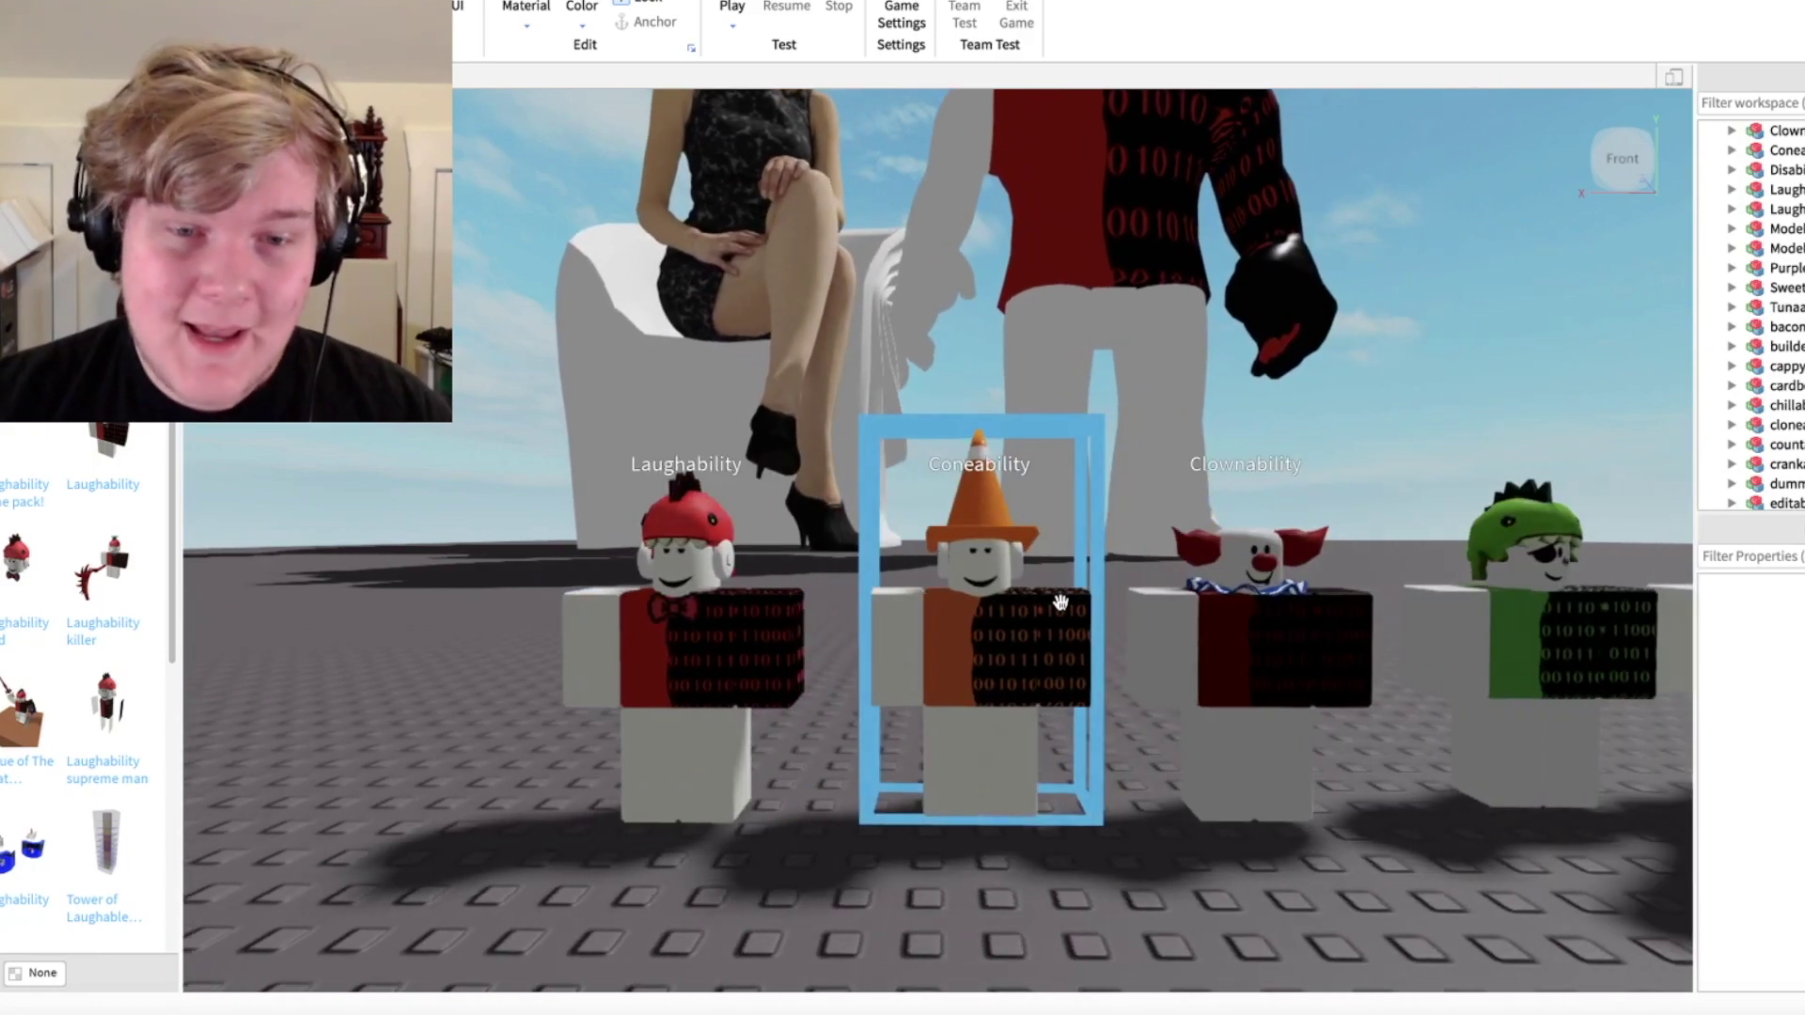
middle_click_drag(1050, 605, 954, 369)
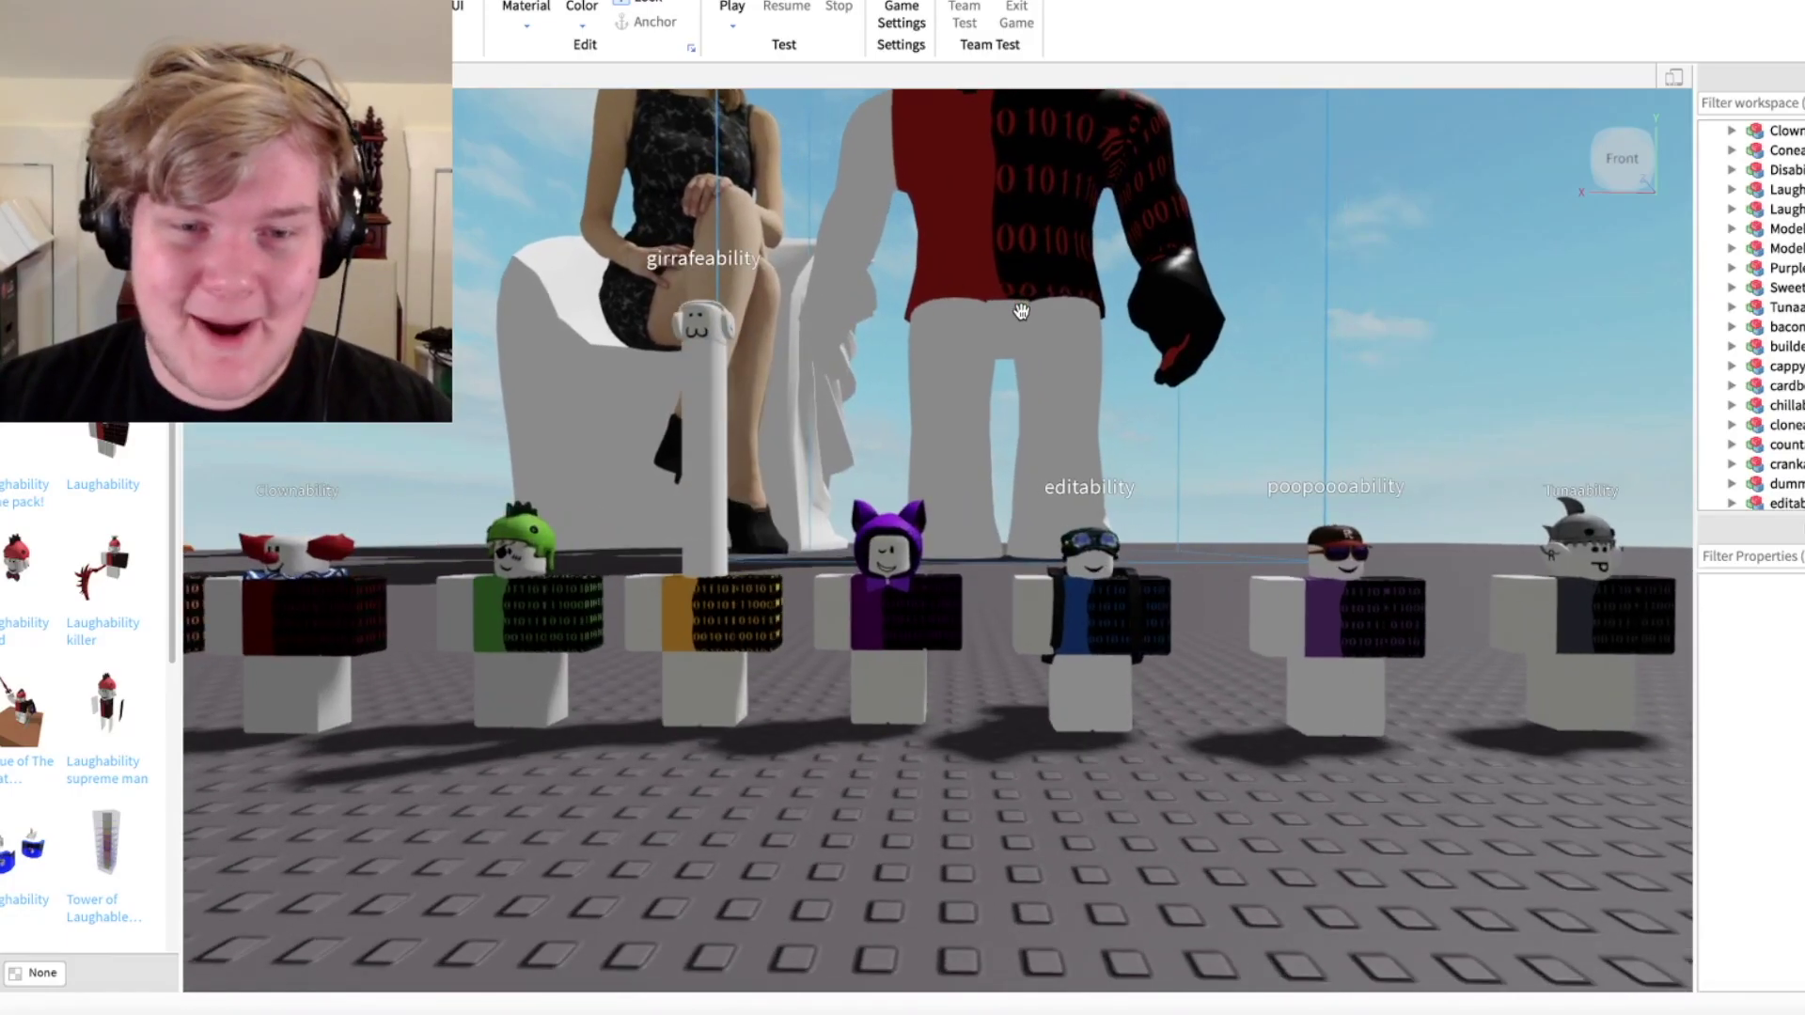
left_click_drag(978, 67, 1058, 309)
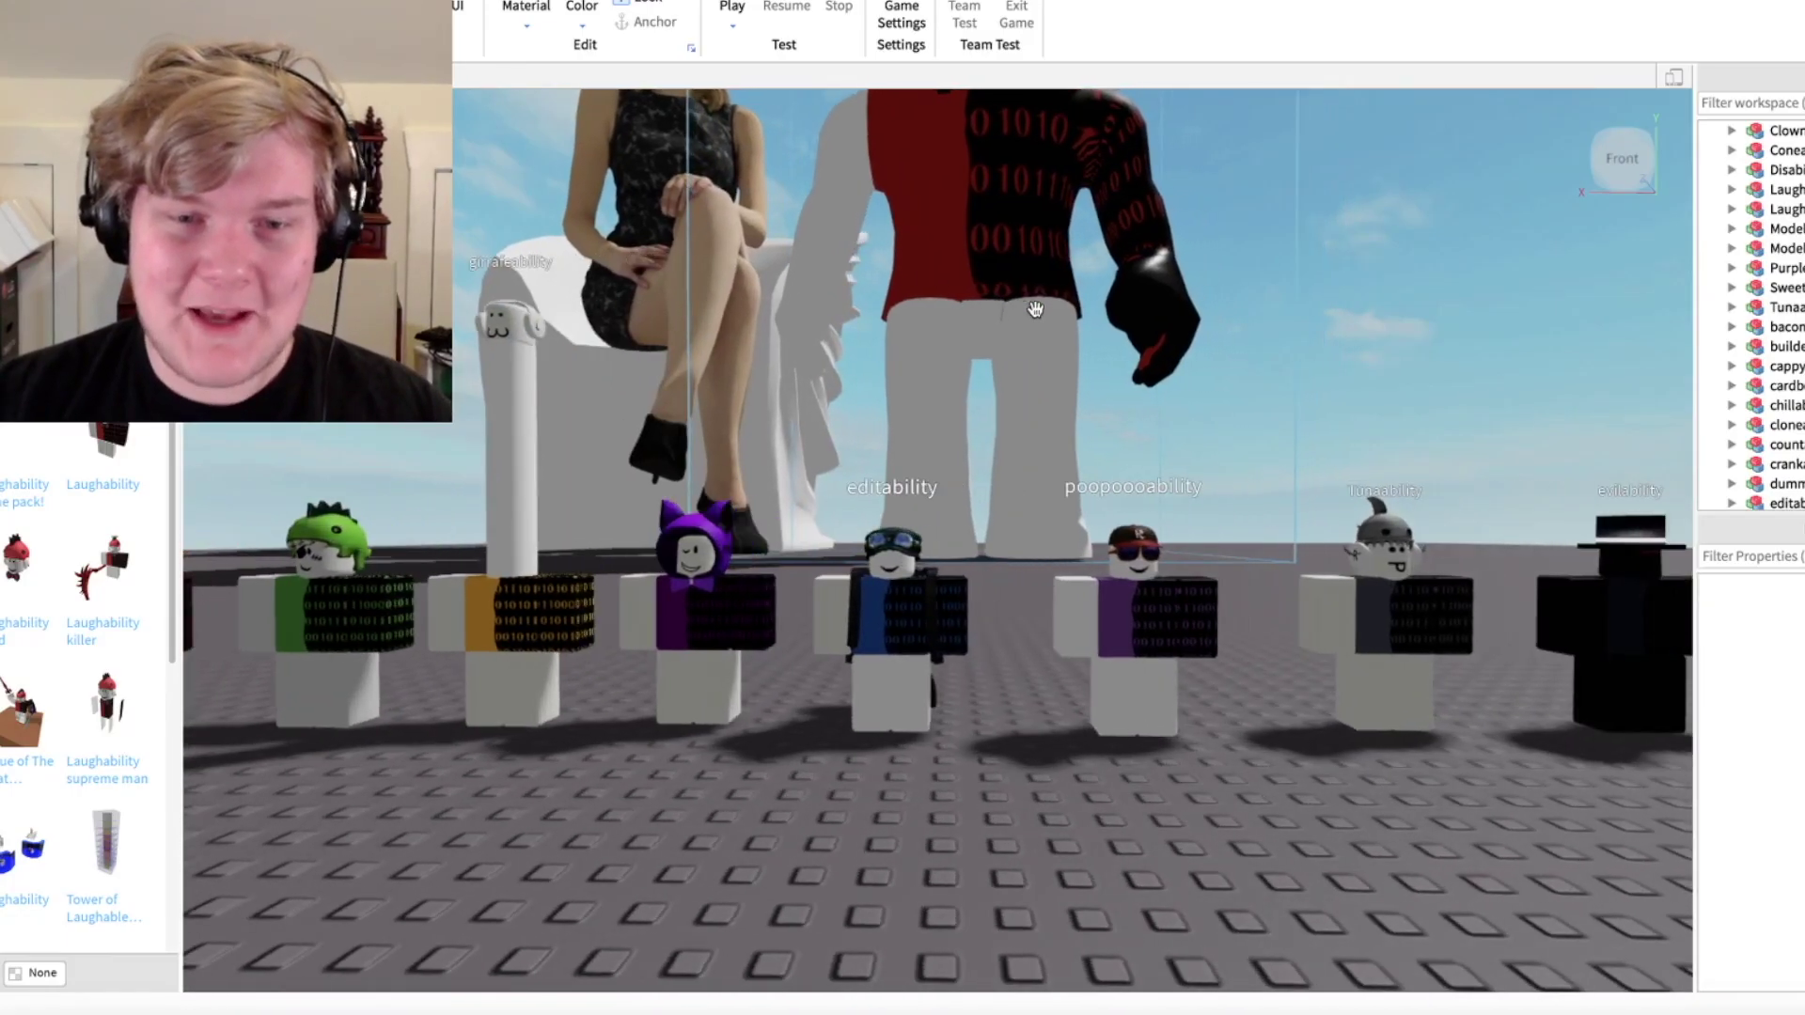
scroll(1057, 309, "down", 4)
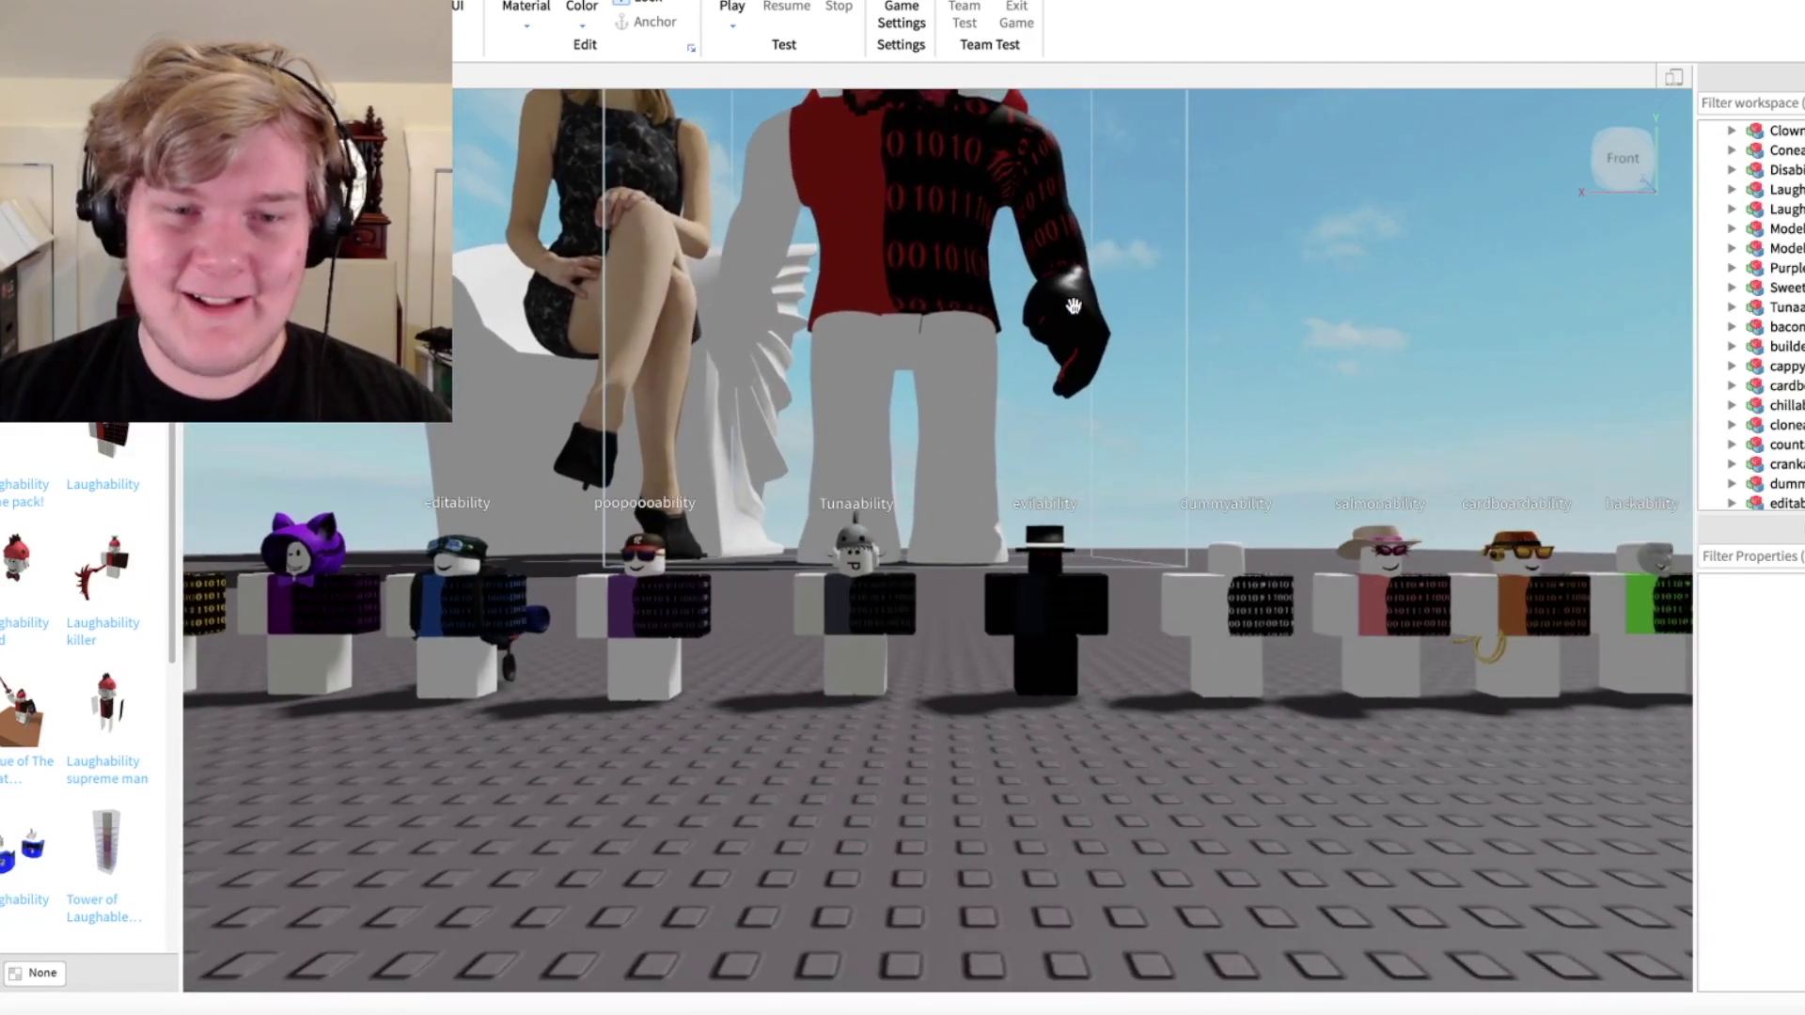
middle_click_drag(1072, 305, 1075, 313)
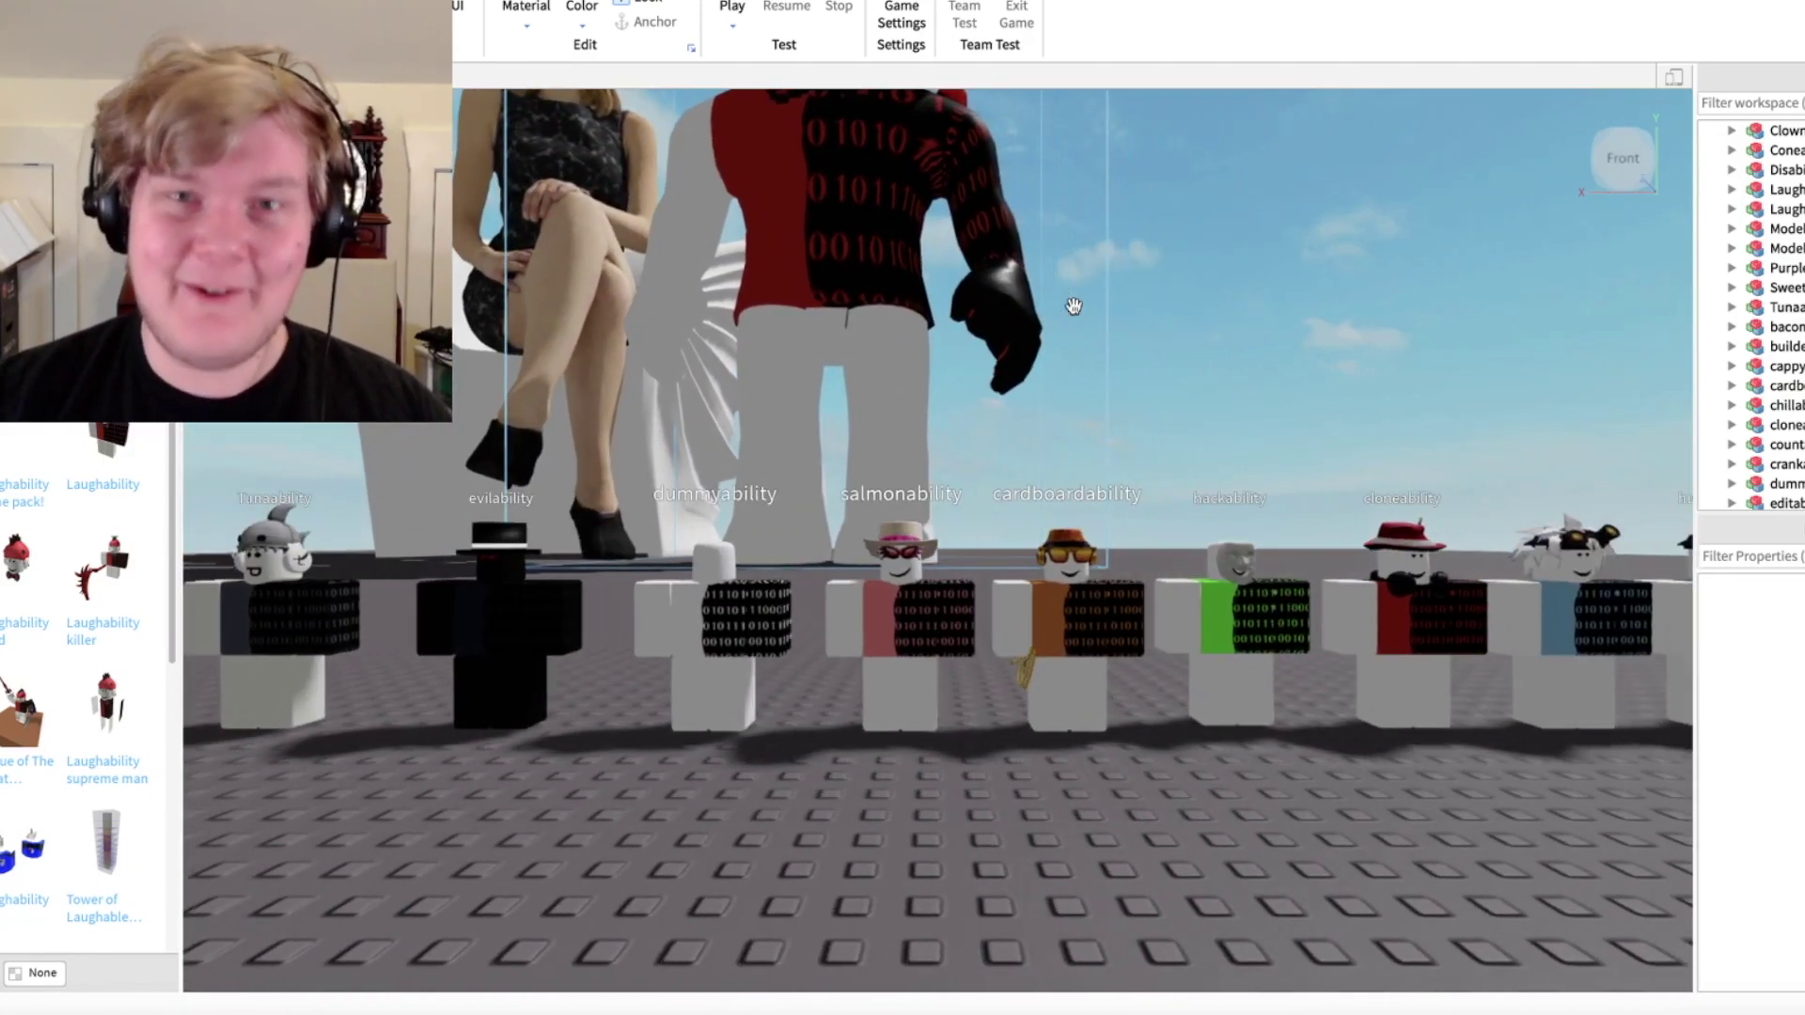
scroll(1074, 313, "up", 2)
scroll(1075, 313, "down", 3)
scroll(1086, 325, "down", 3)
scroll(1097, 335, "down", 2)
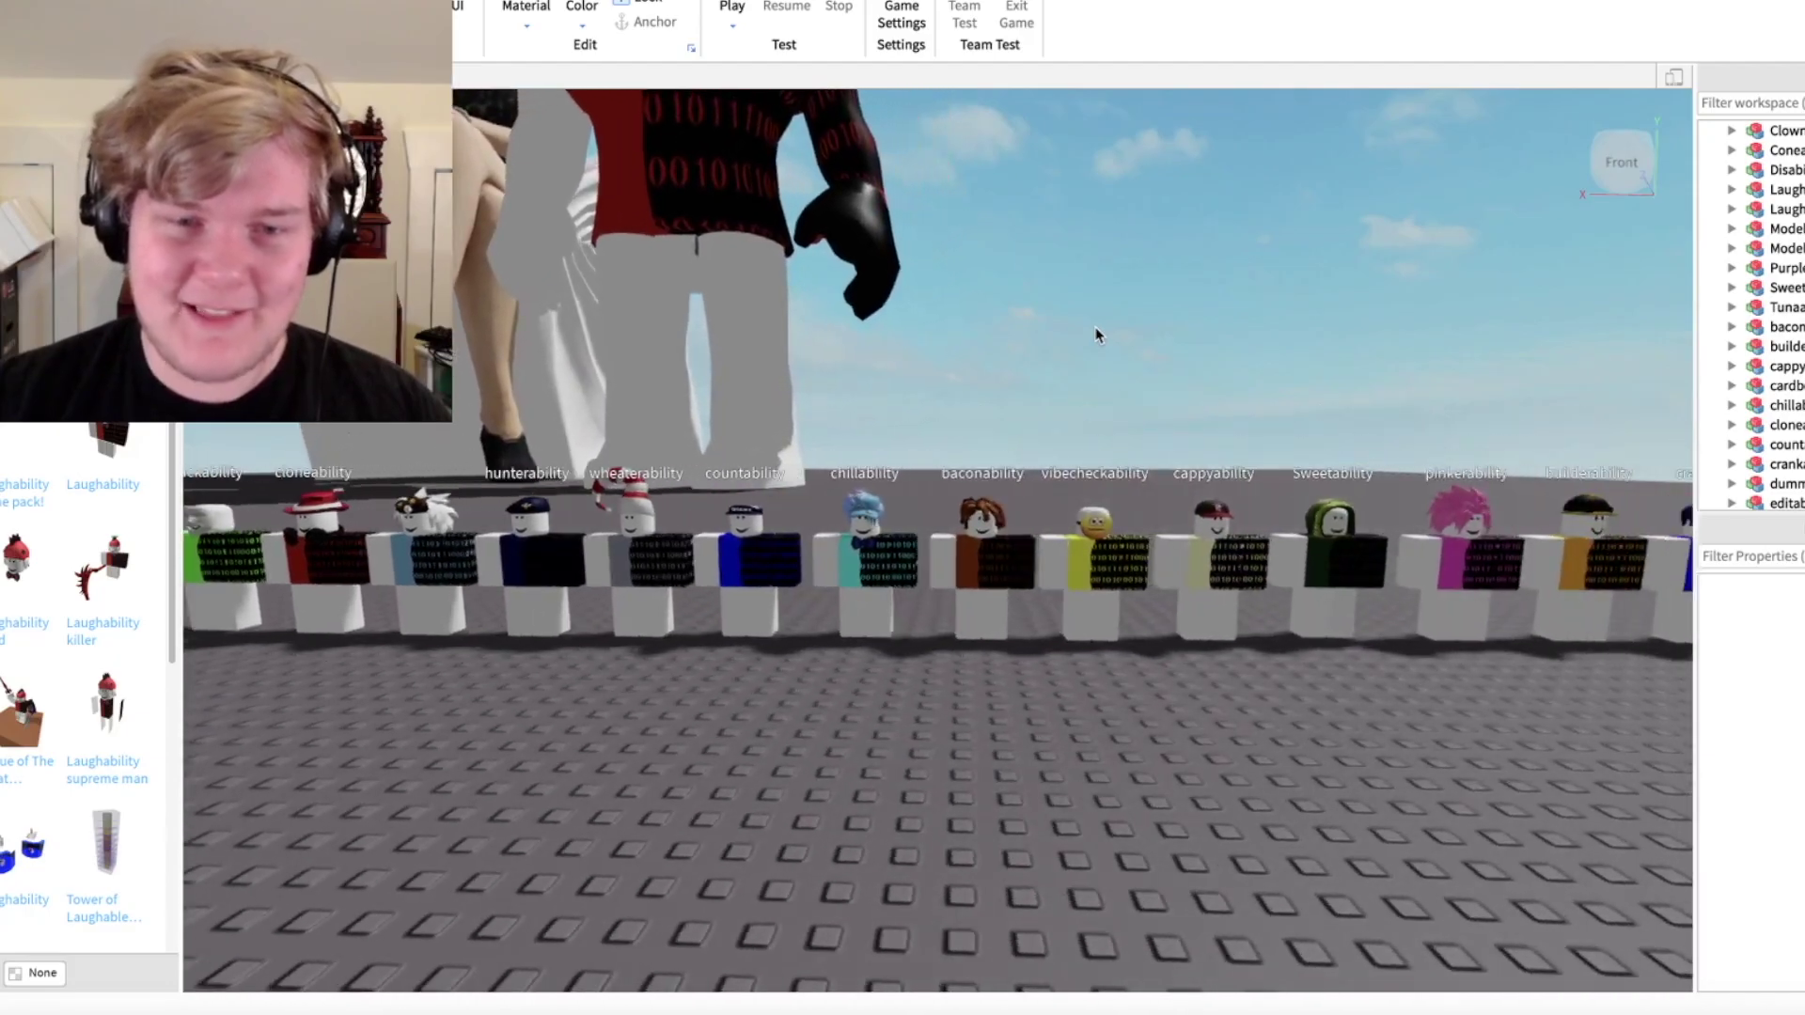
key("d")
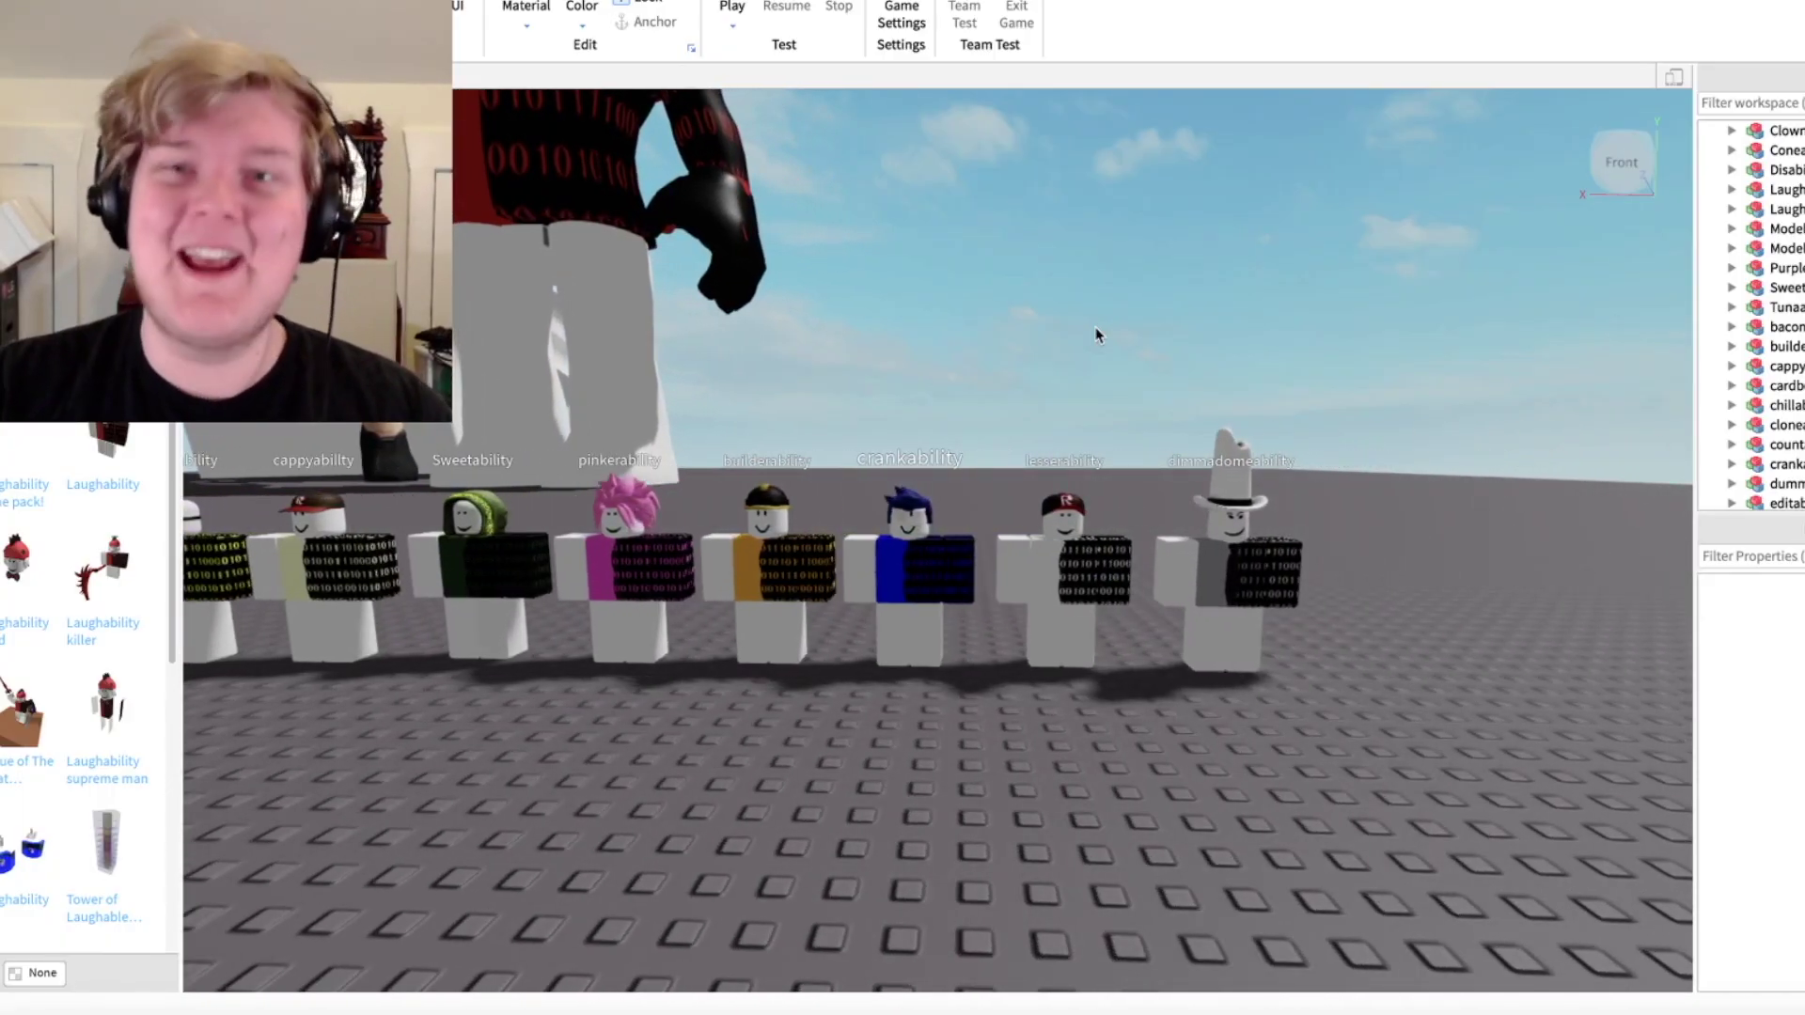
scroll(1097, 334, "up", 4)
- Inspect Sweetability and the whole character row from a top-down view
left_click(1006, 659)
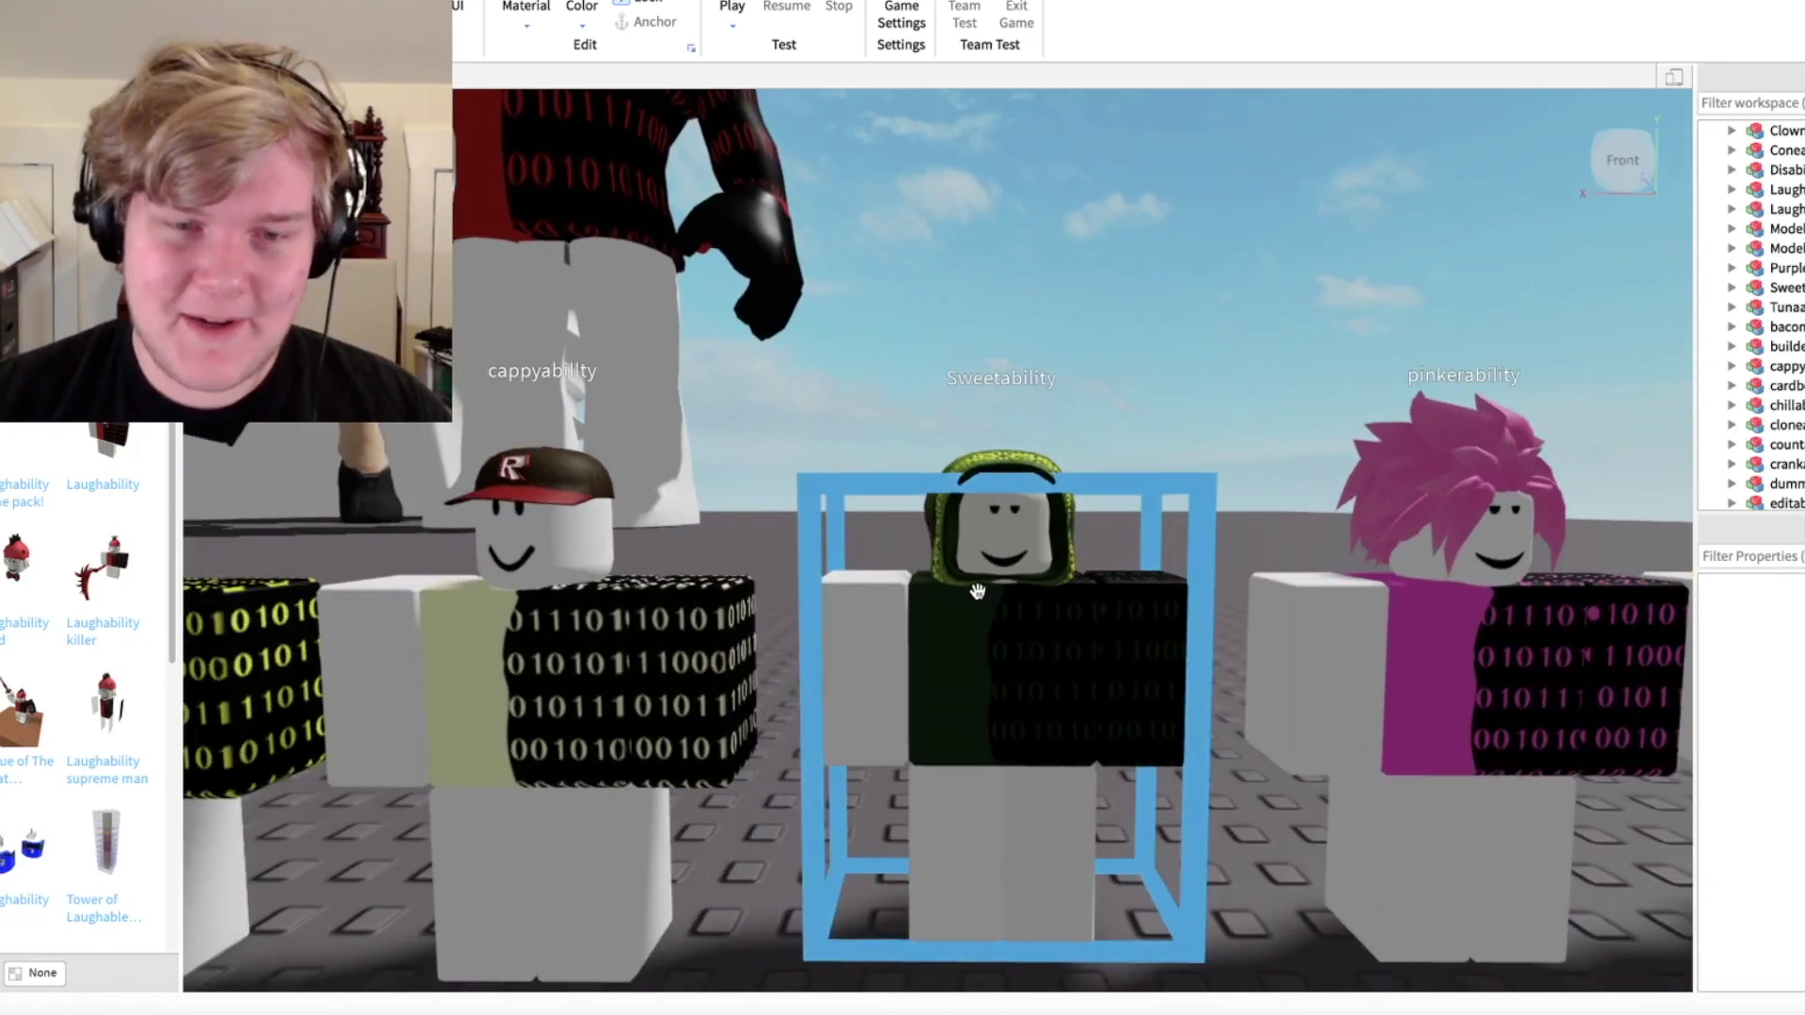
scroll(1006, 658, "up", 2)
scroll(1005, 659, "up", 1)
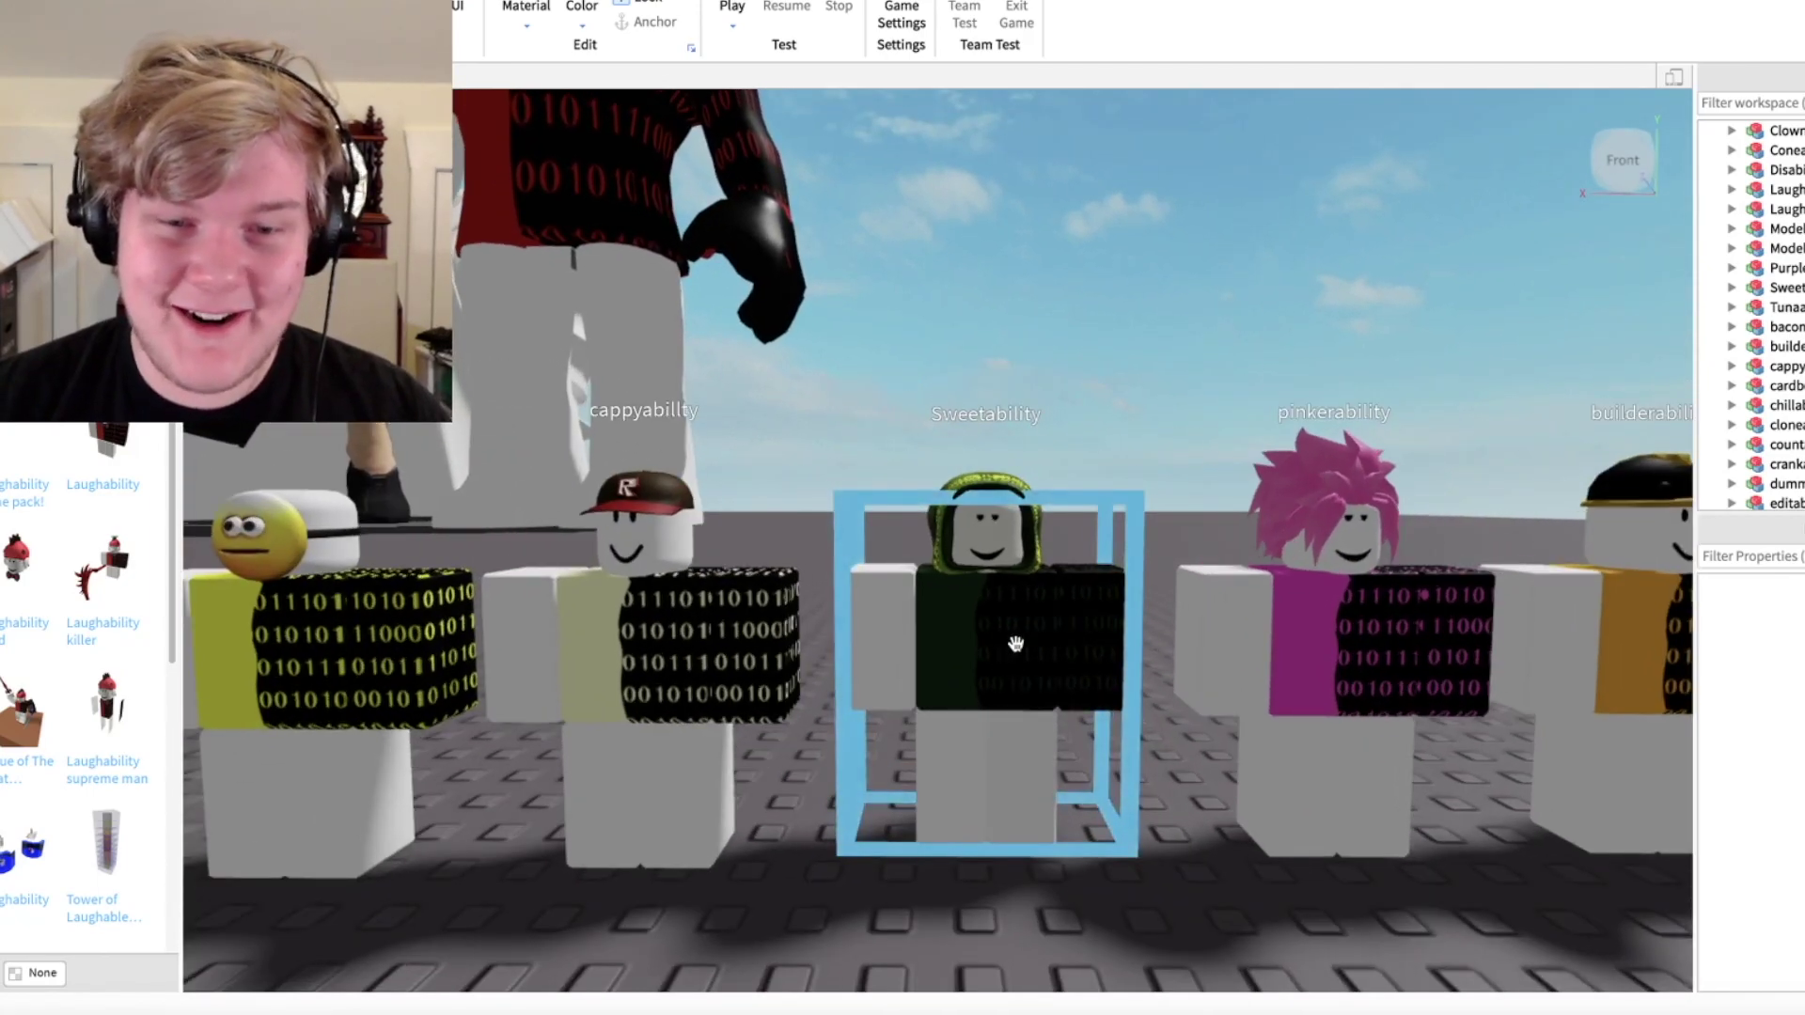
scroll(1015, 646, "up", 3)
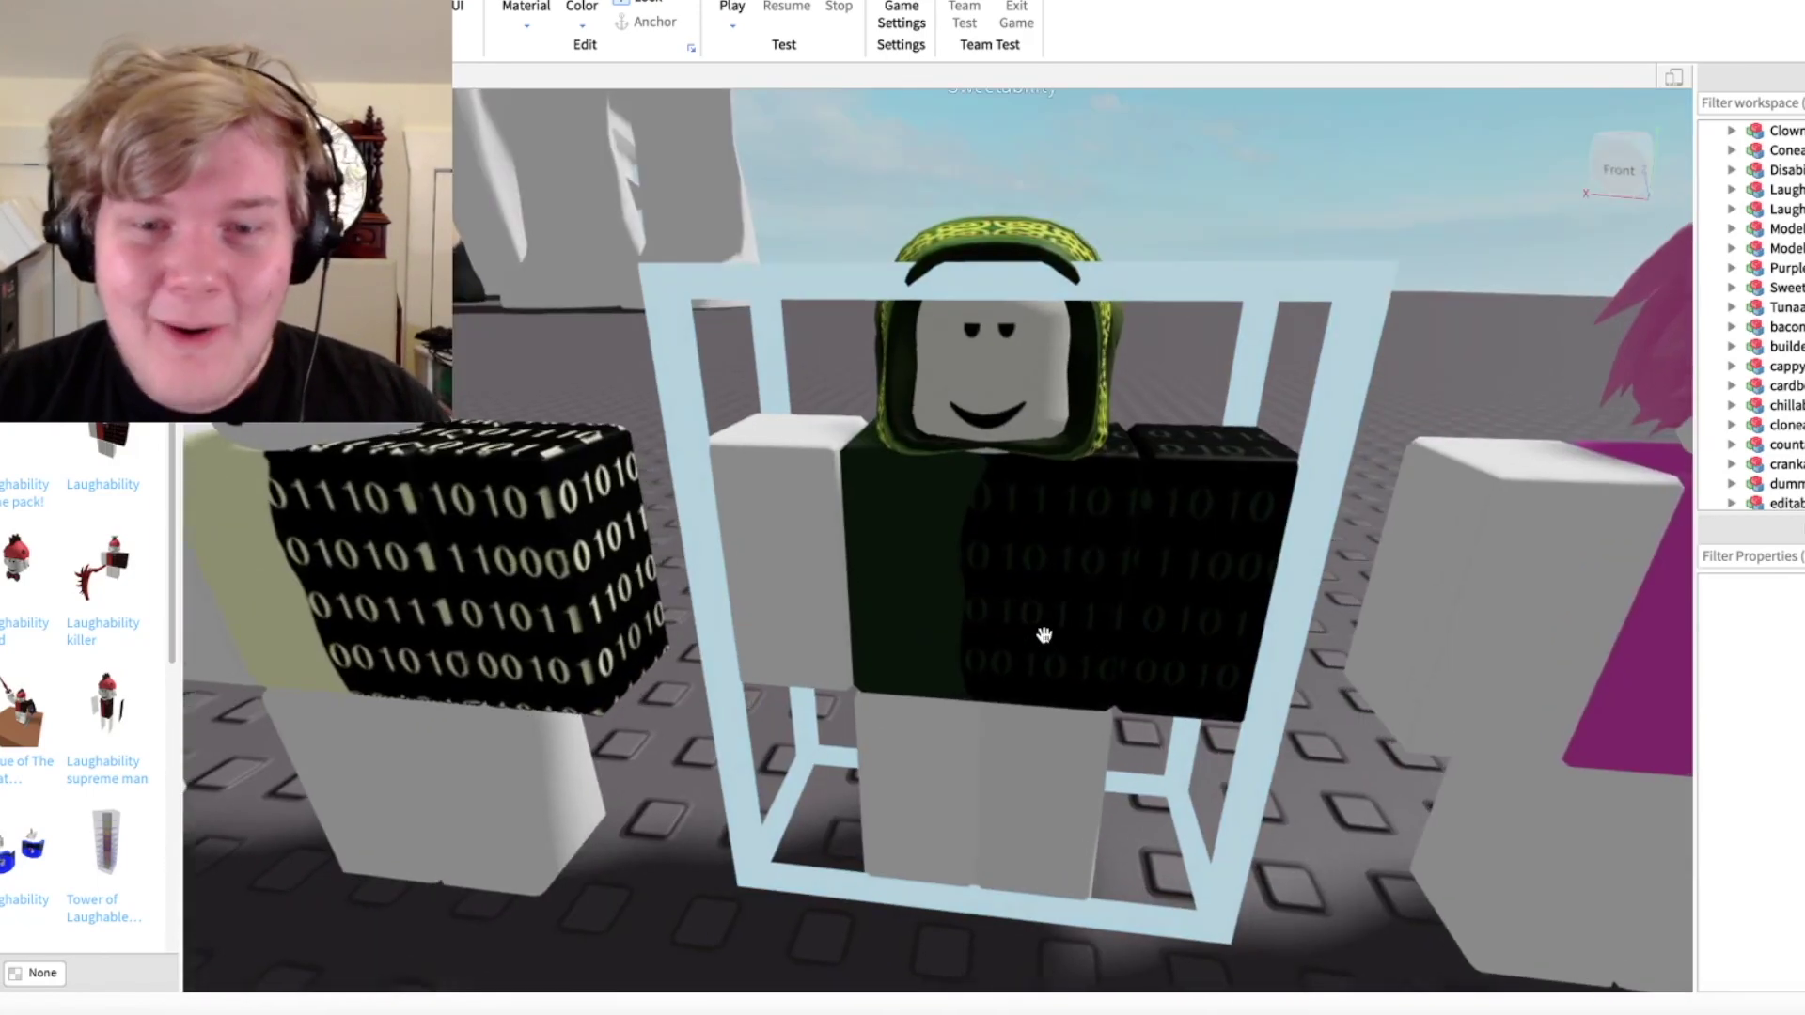
mouse_move(1015, 645)
right_mouse_down()
mouse_move(1085, 334)
mouse_move(1088, 390)
right_mouse_up()
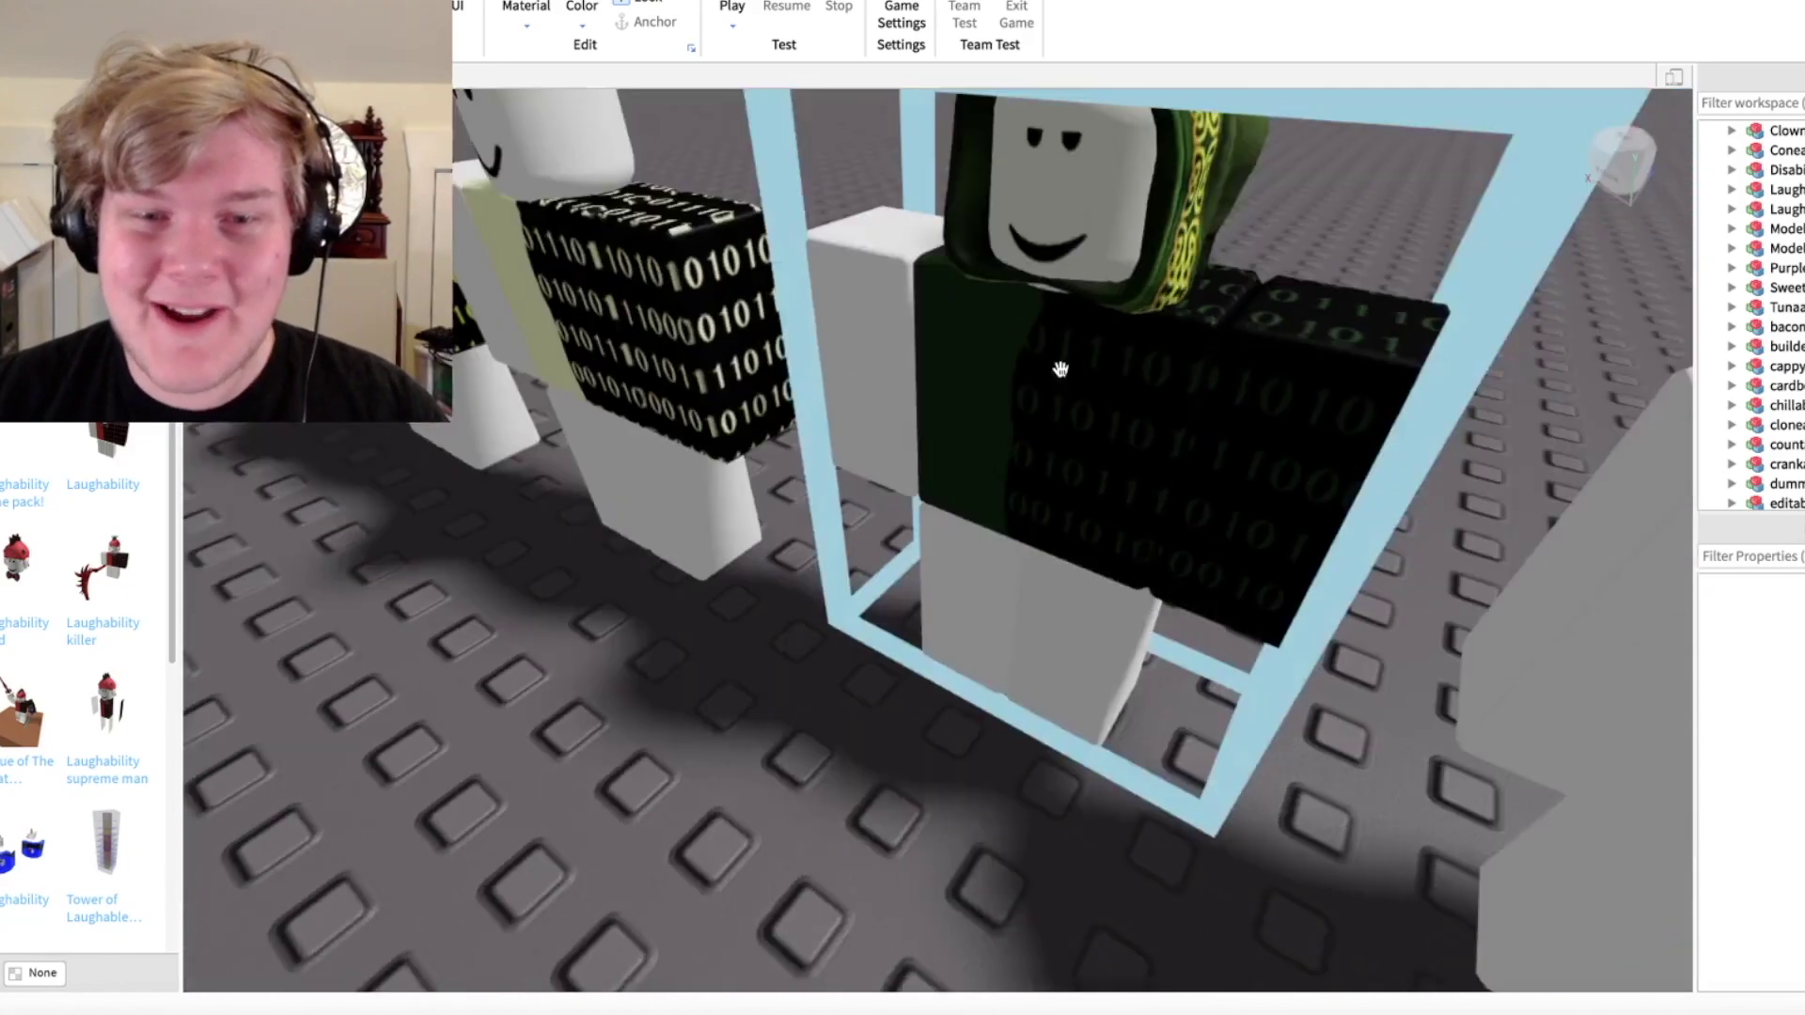
scroll(1089, 389, "down", 4)
scroll(1086, 389, "down", 8)
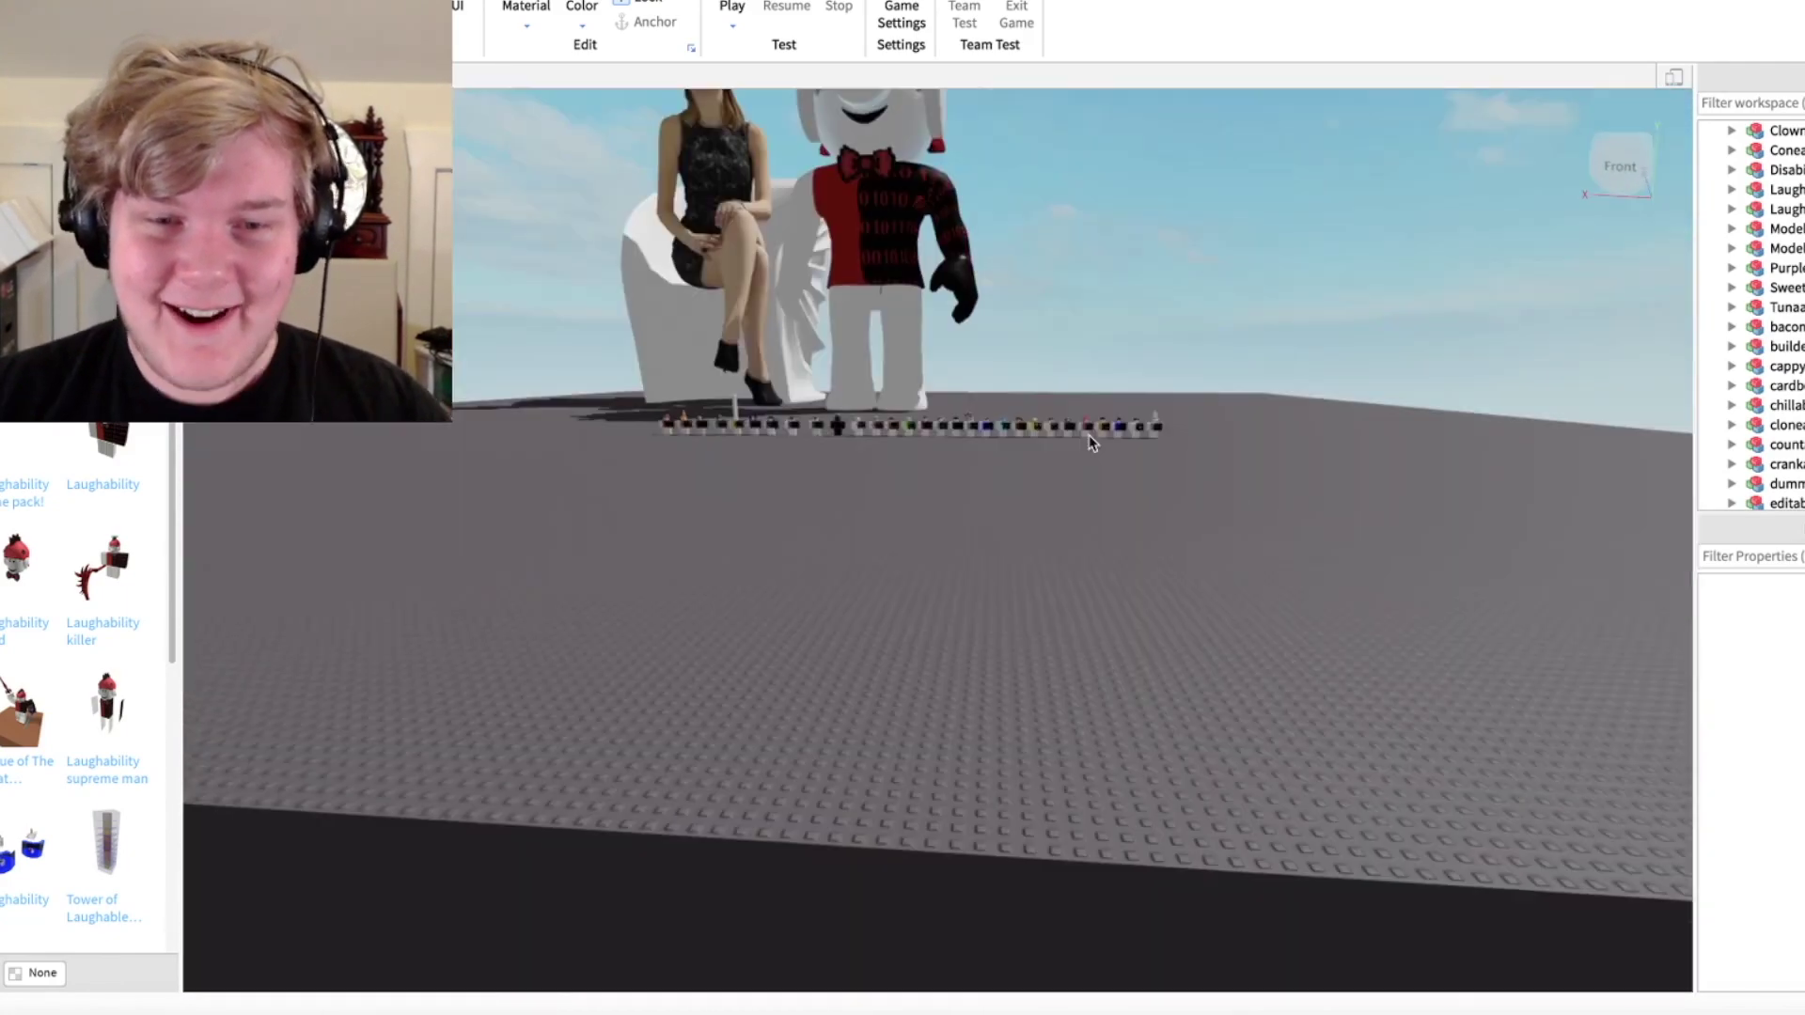
left_click(1276, 412)
mouse_move(1289, 361)
right_mouse_down()
mouse_move(1225, 419)
mouse_move(1242, 380)
right_mouse_up()
scroll(1282, 353, "down", 4)
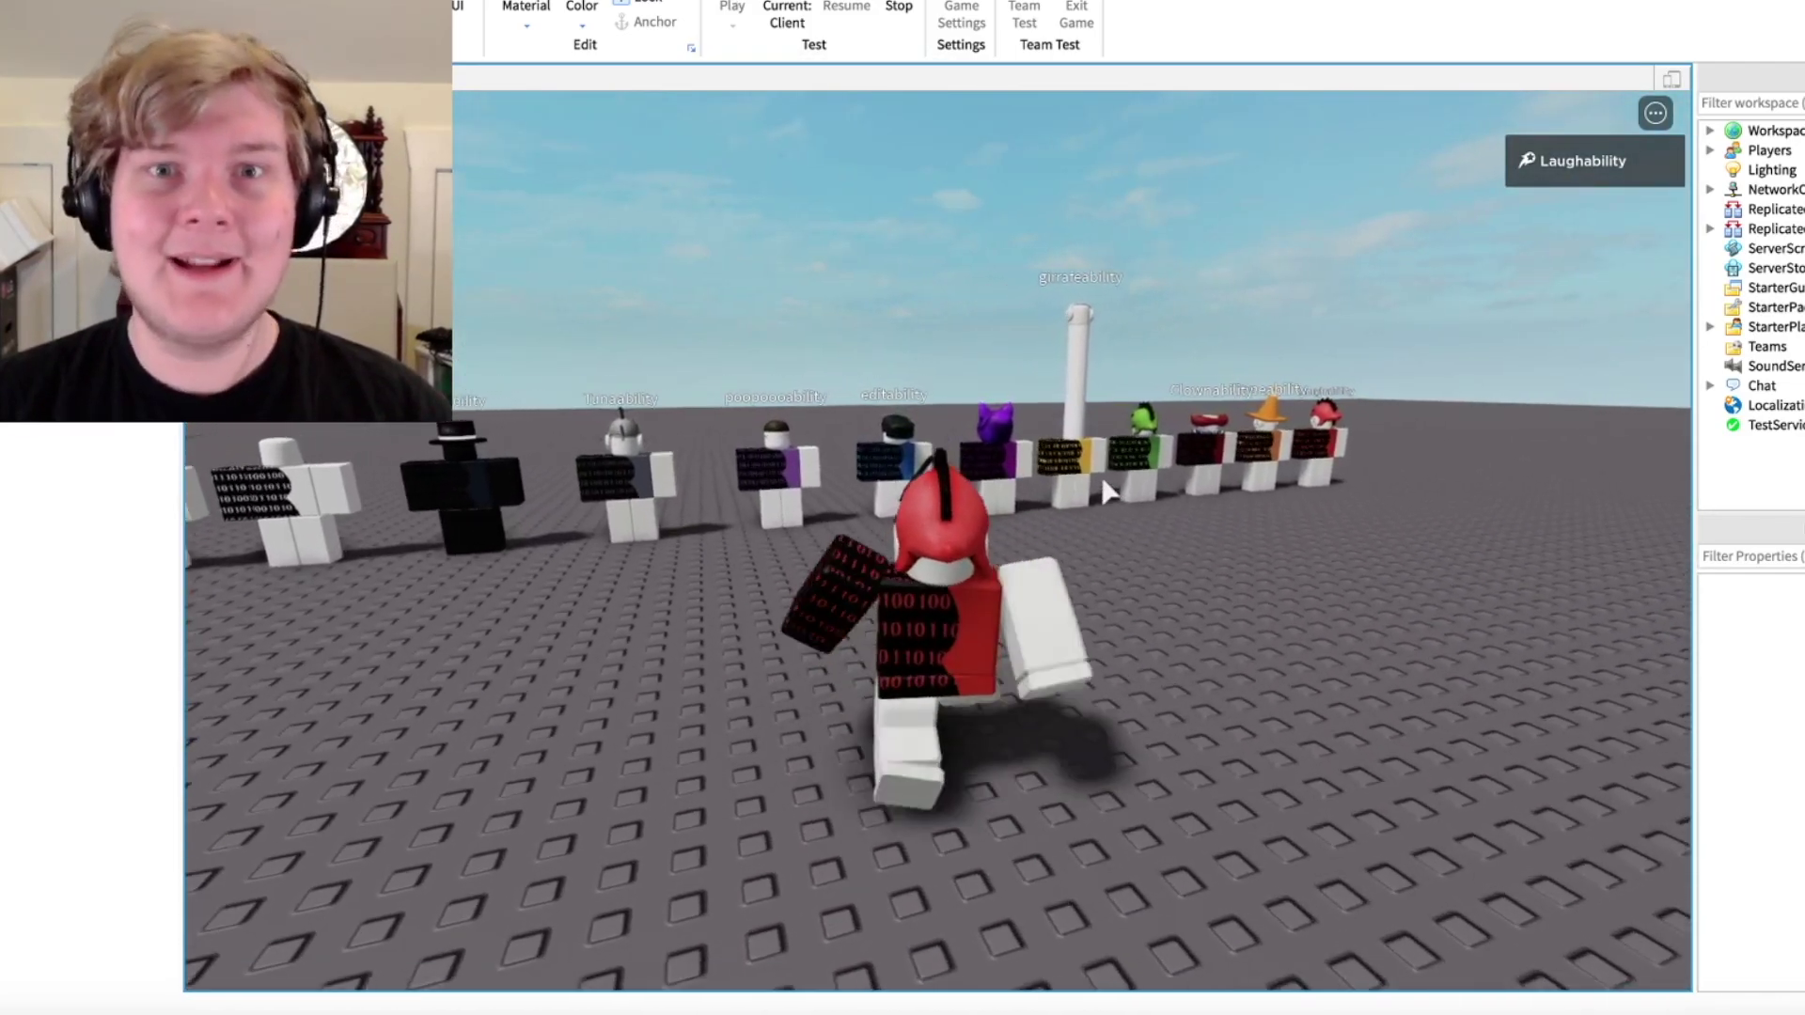
- Orbit above the character and send 'have prepared for you' in chat
right_click_drag(1102, 475, 1101, 476)
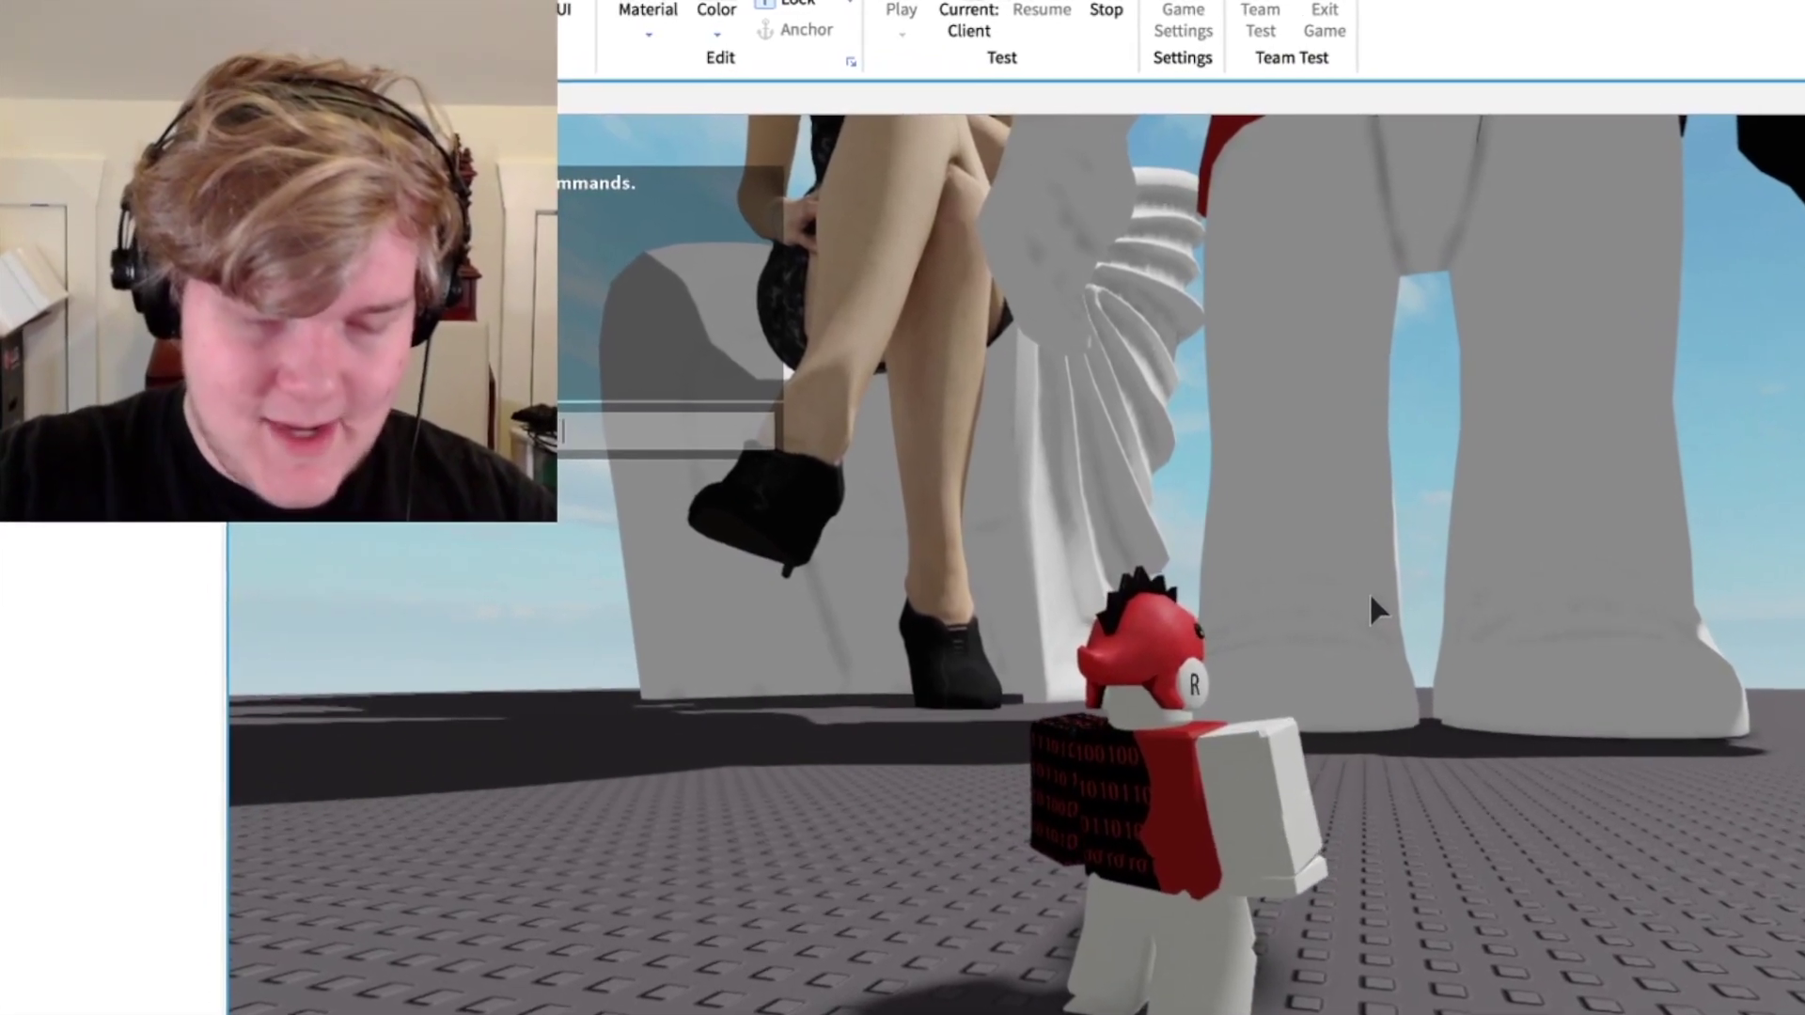
type("have prepared for you")
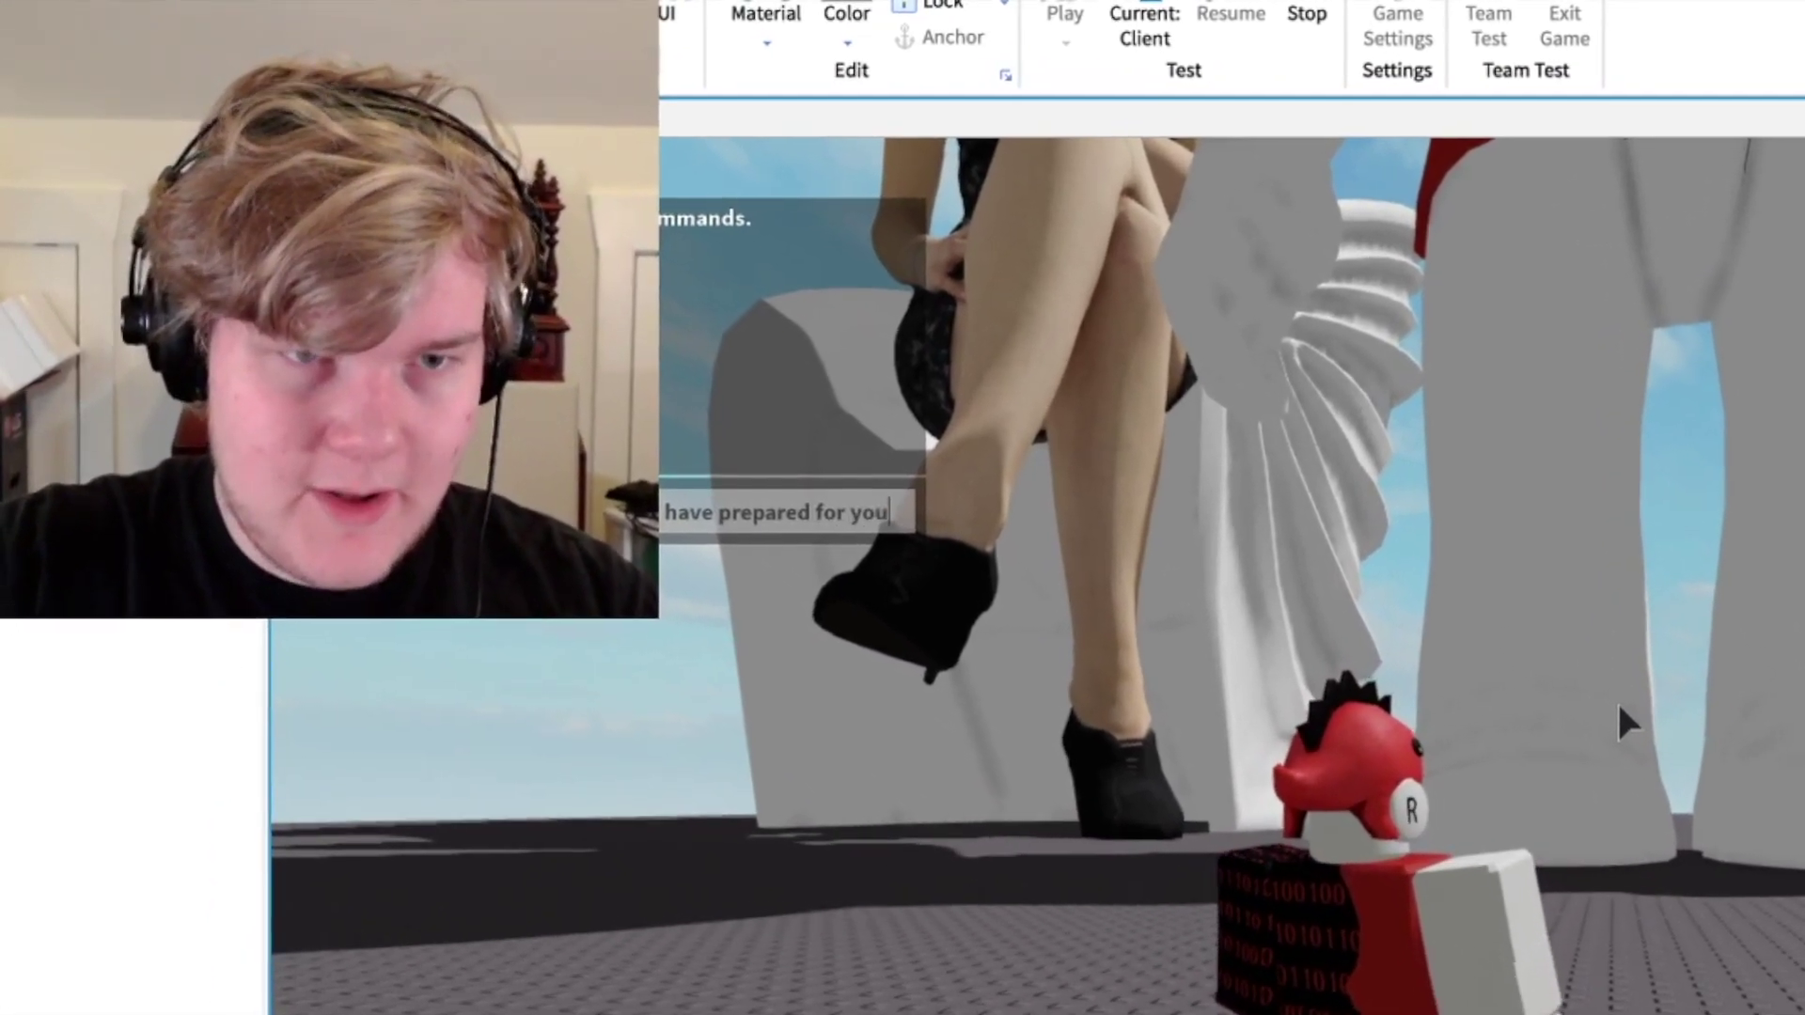
key("Return")
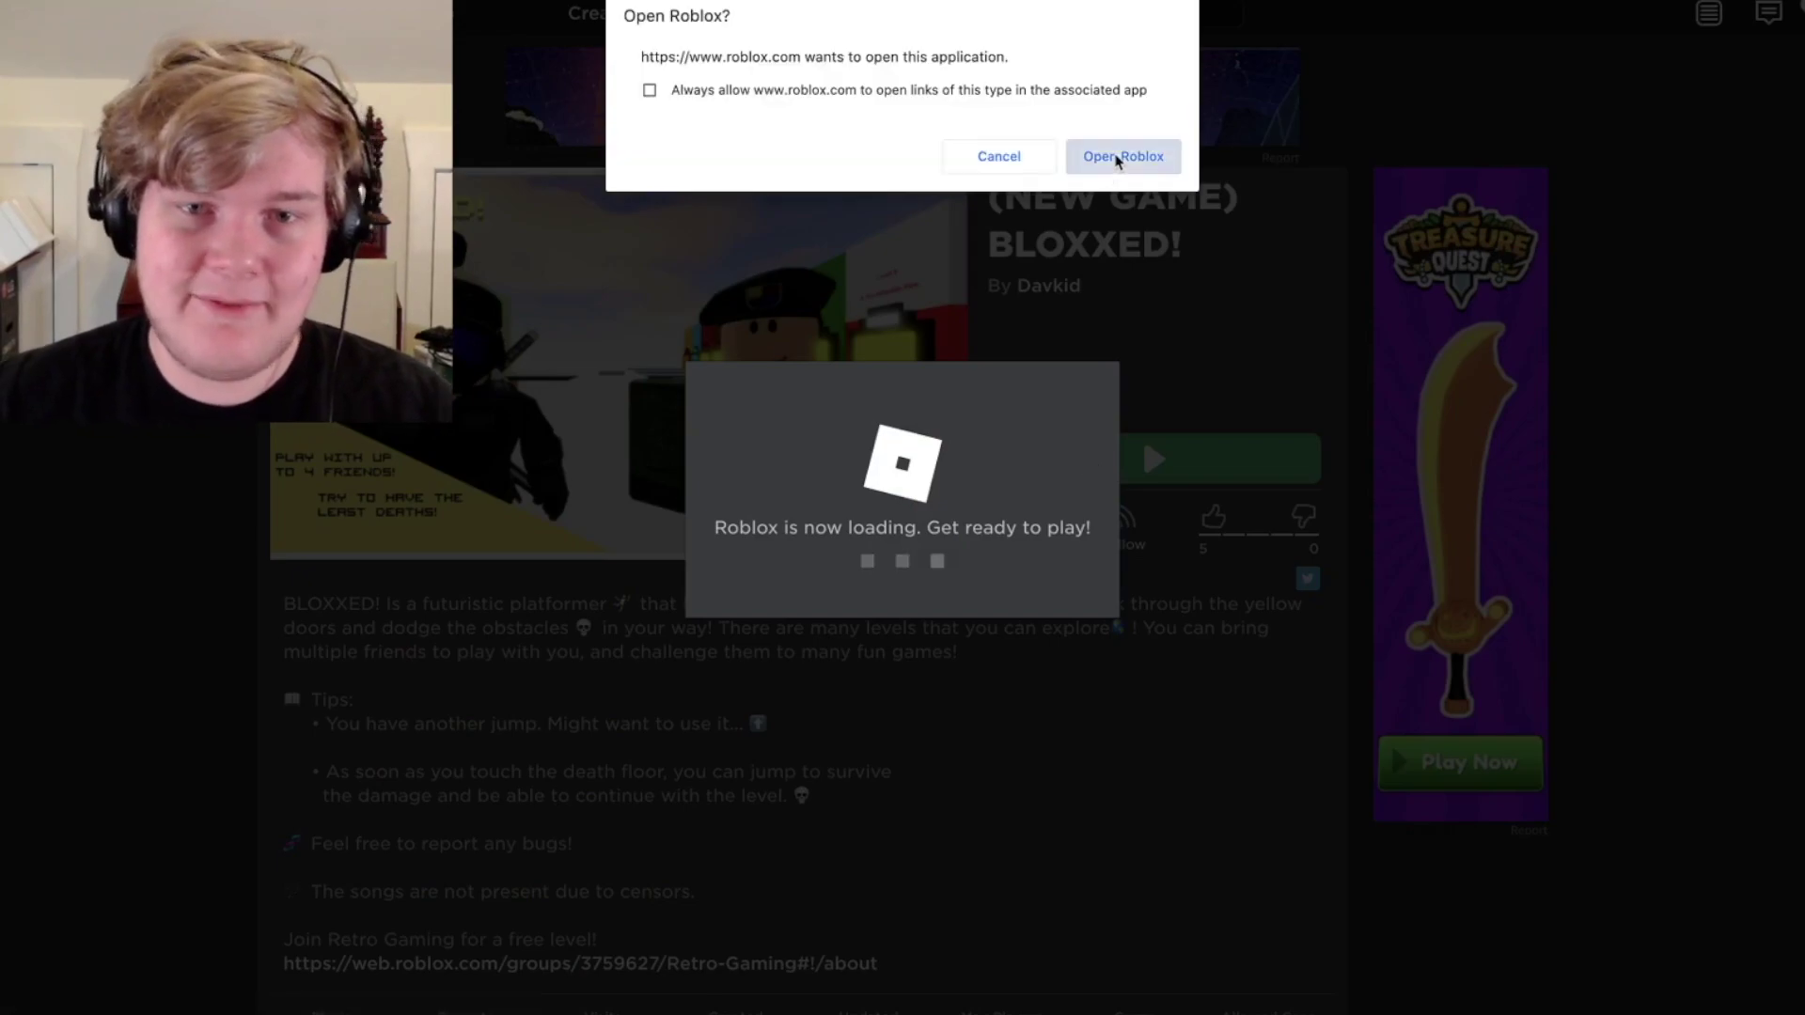
- Allow the browser to open Roblox for the BLOXXED! game
left_click(1103, 169)
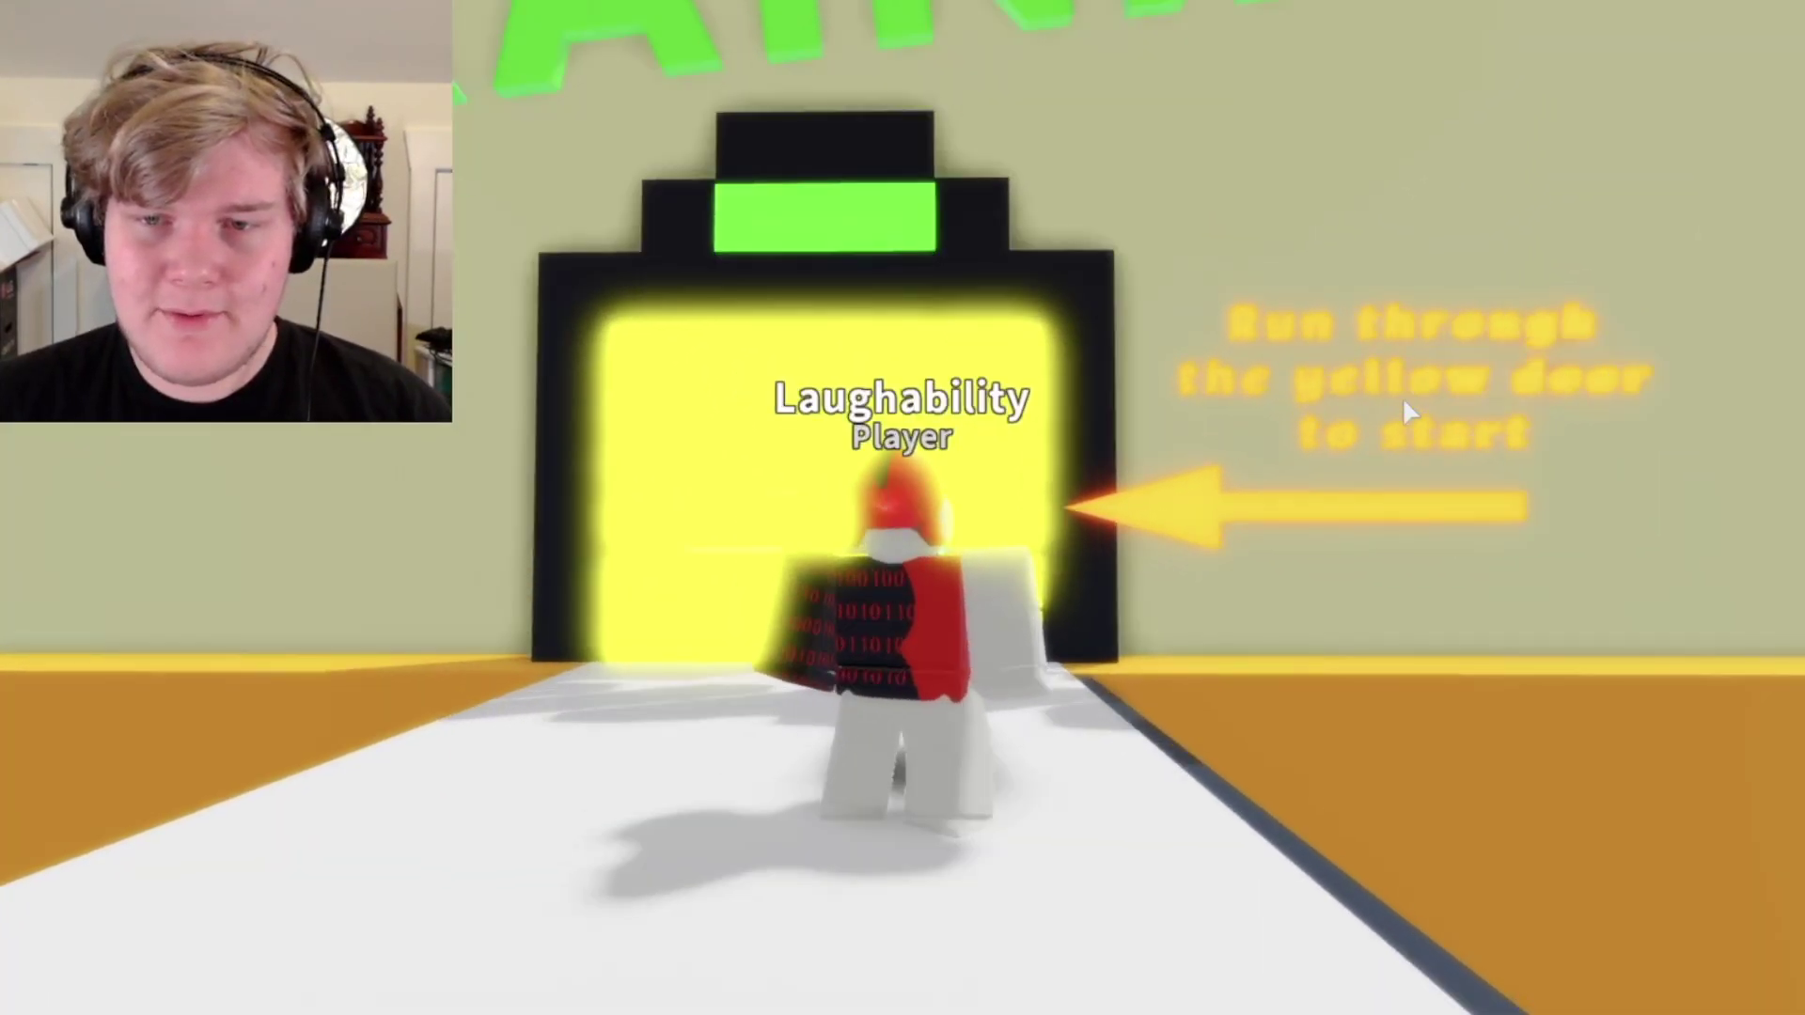
- Run the character through the first yellow door into the room with coloured pads
key("w")
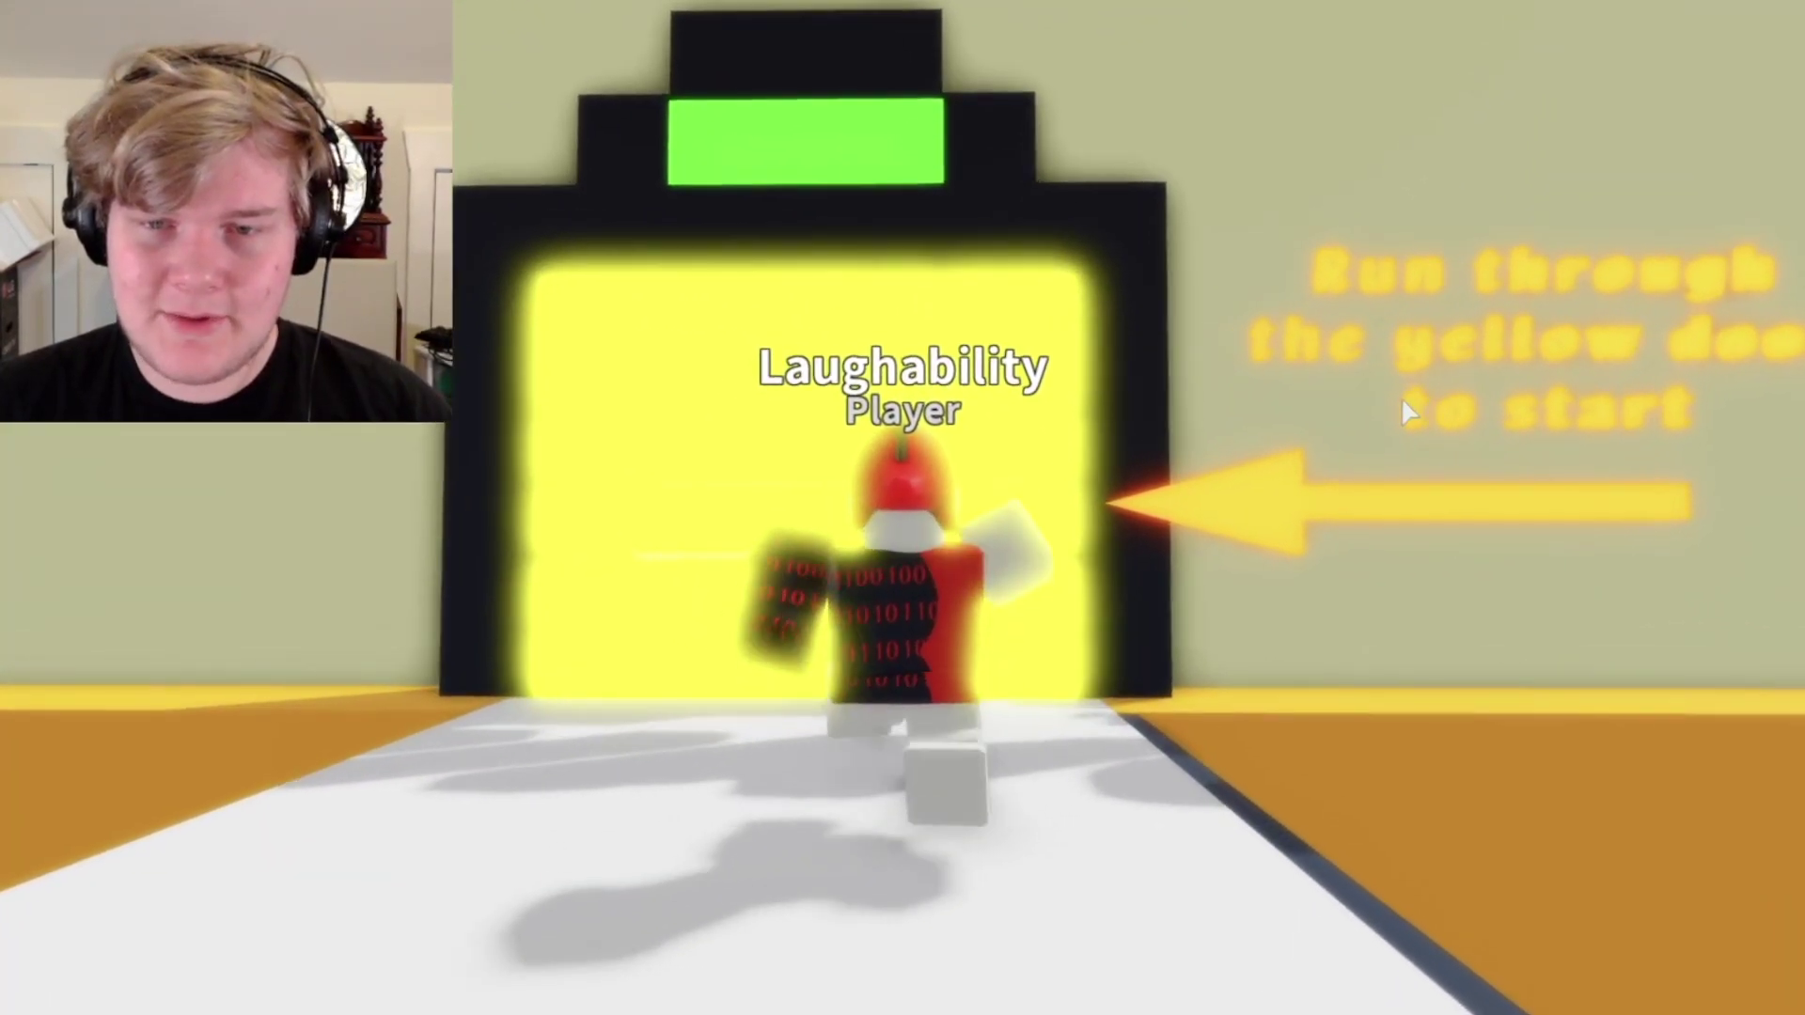
key("w")
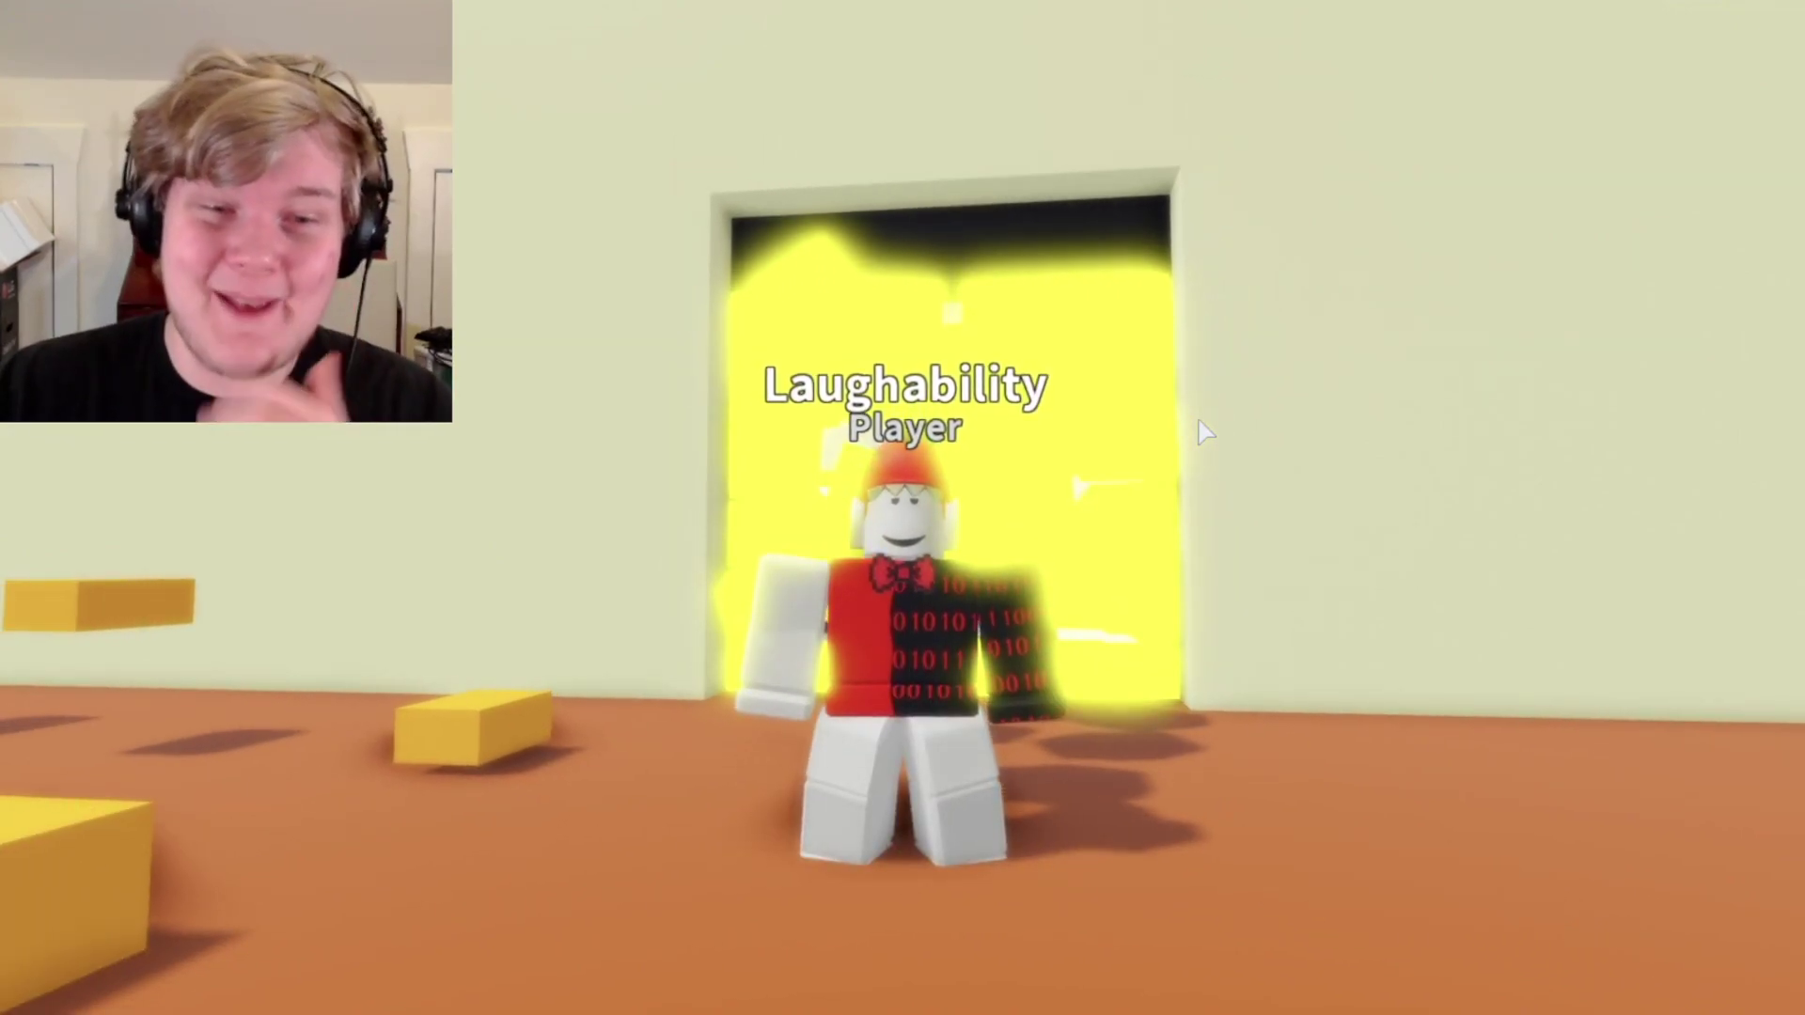
key("w")
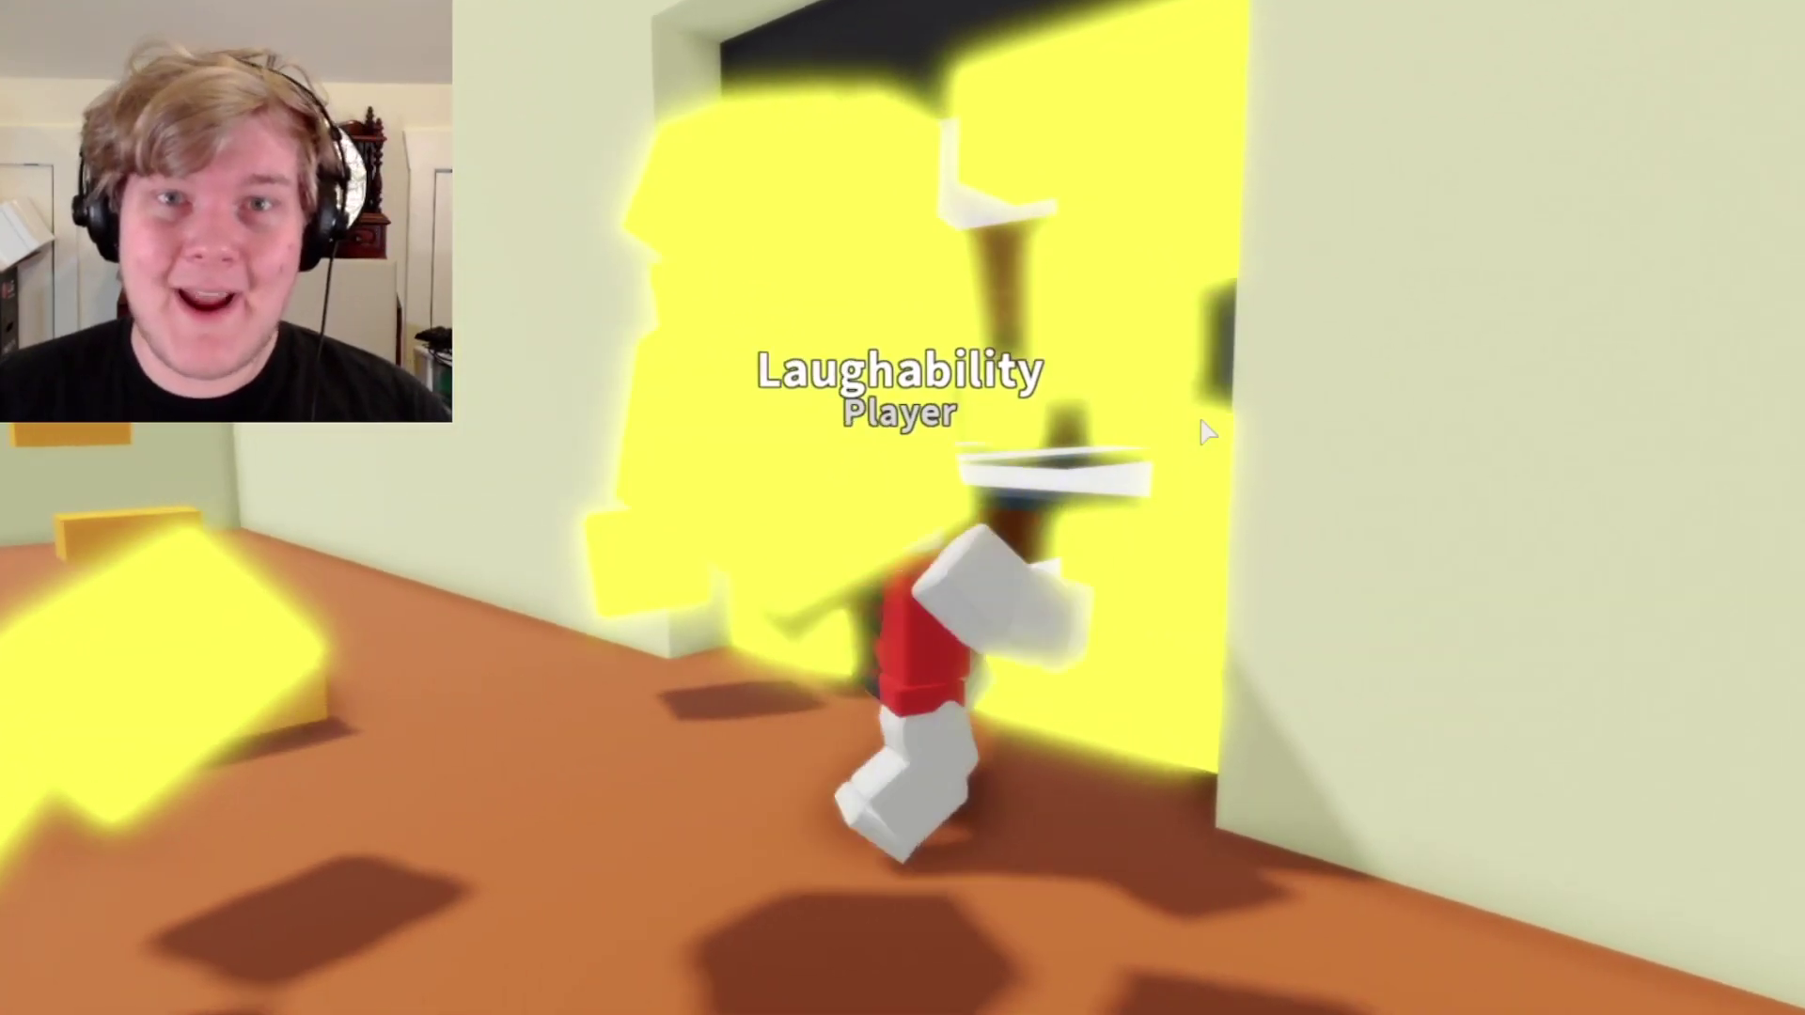
key("w")
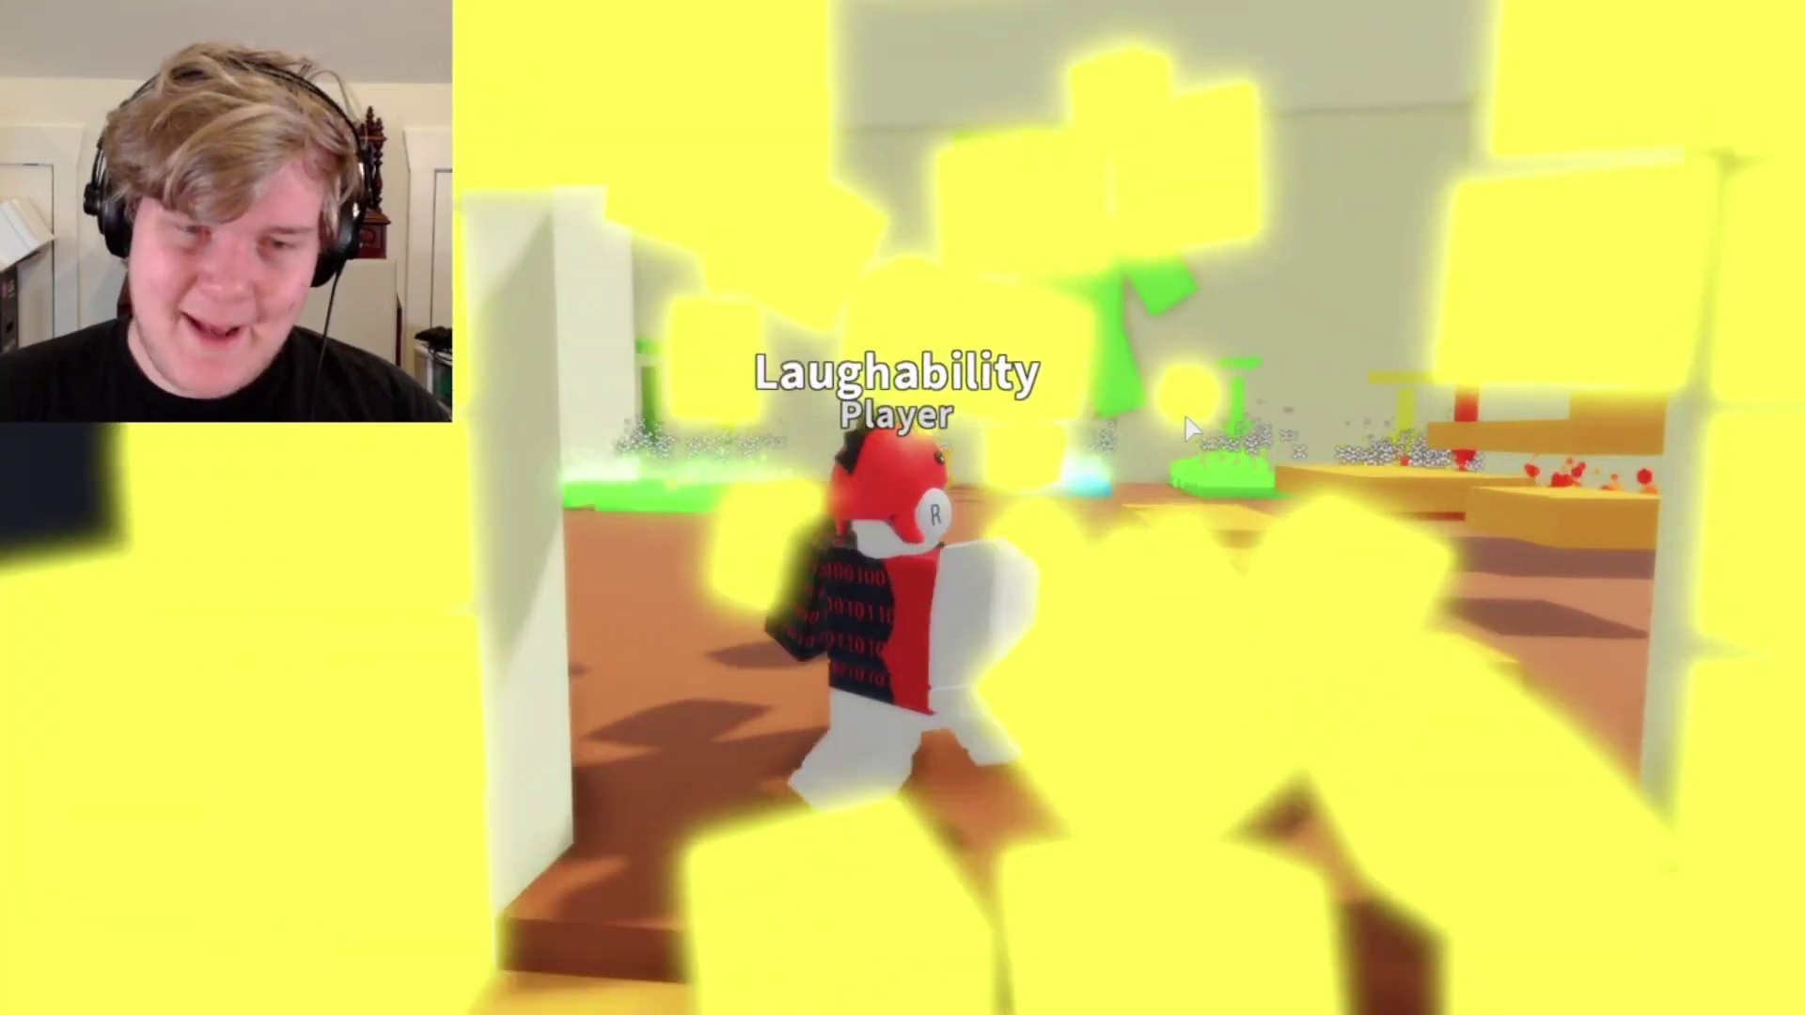
key("w")
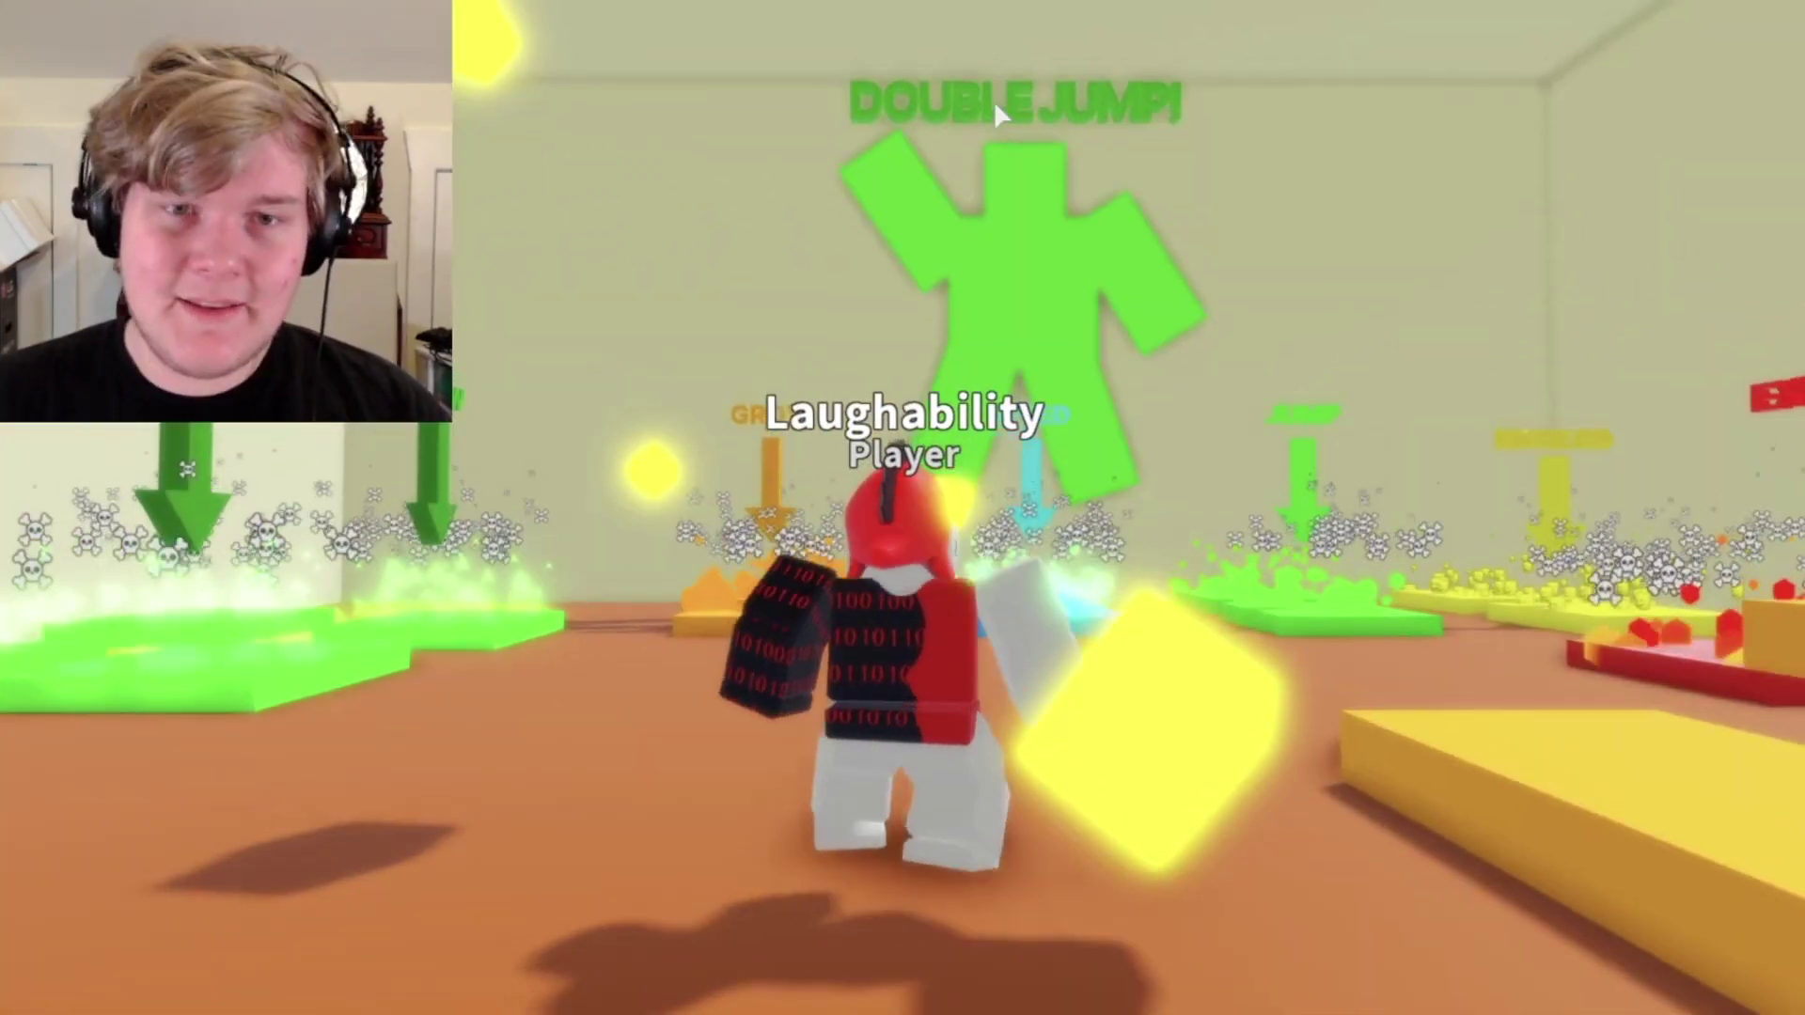
key("w")
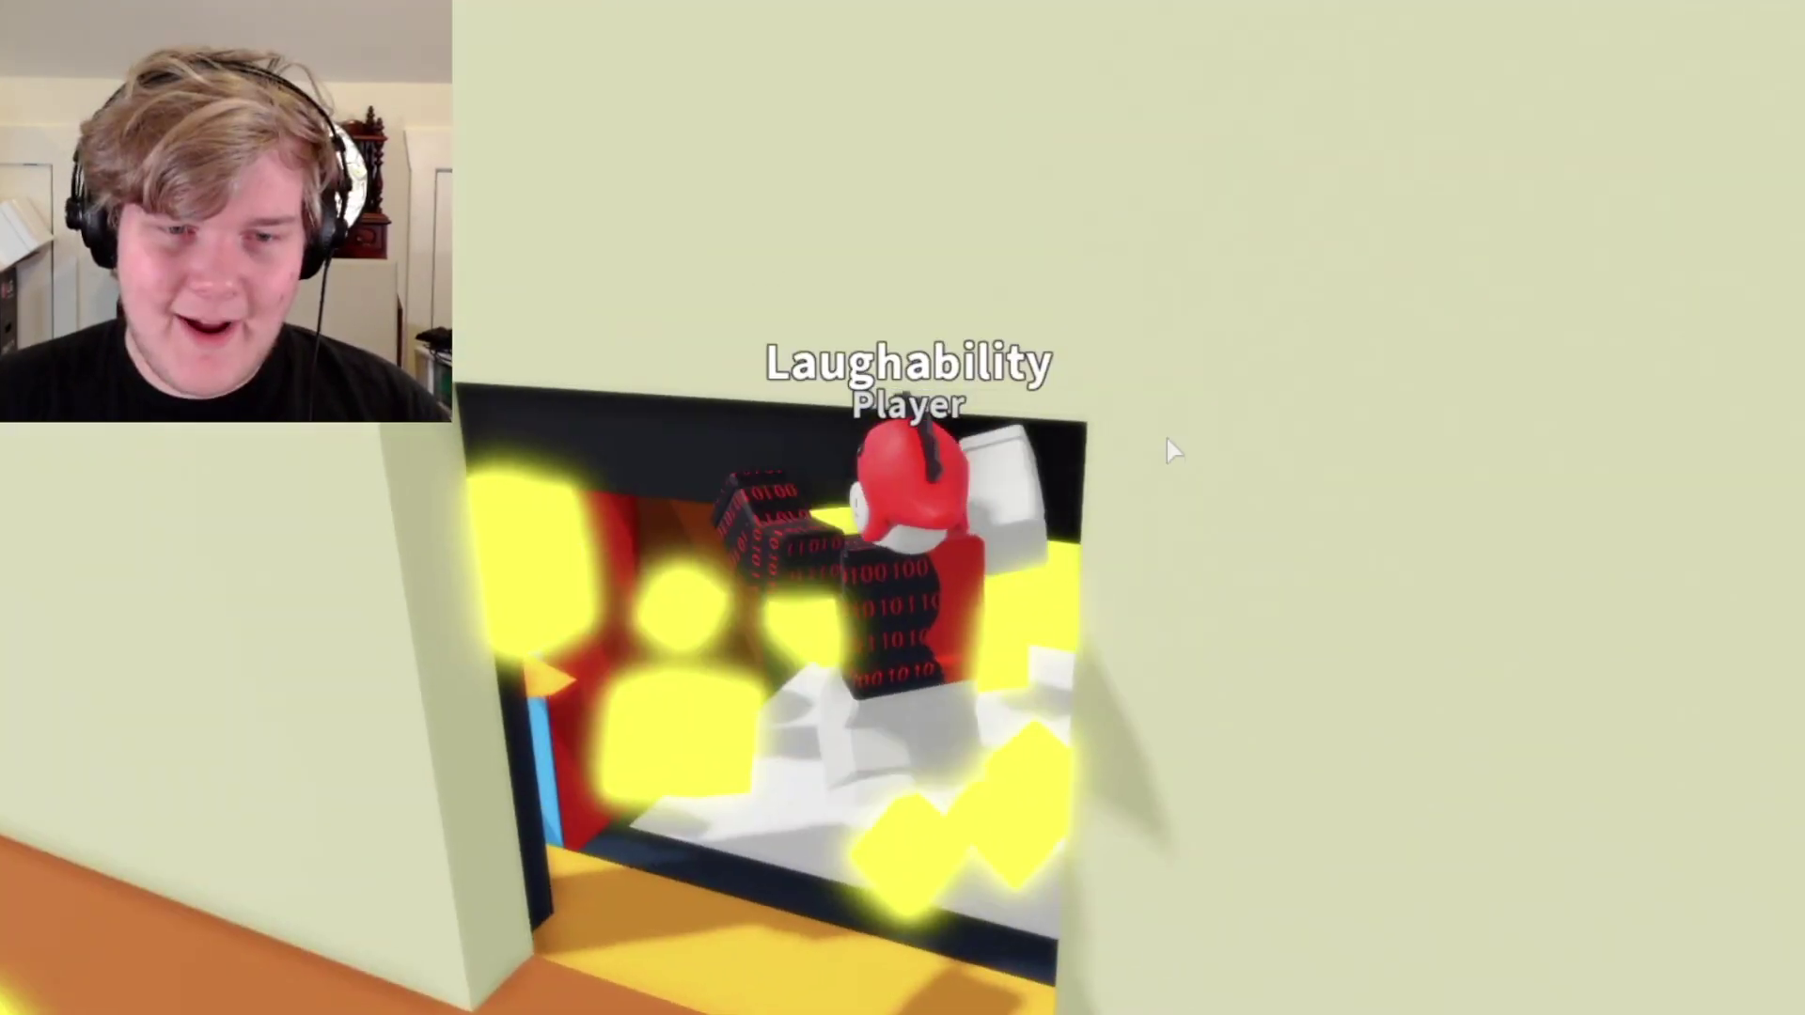
key("w")
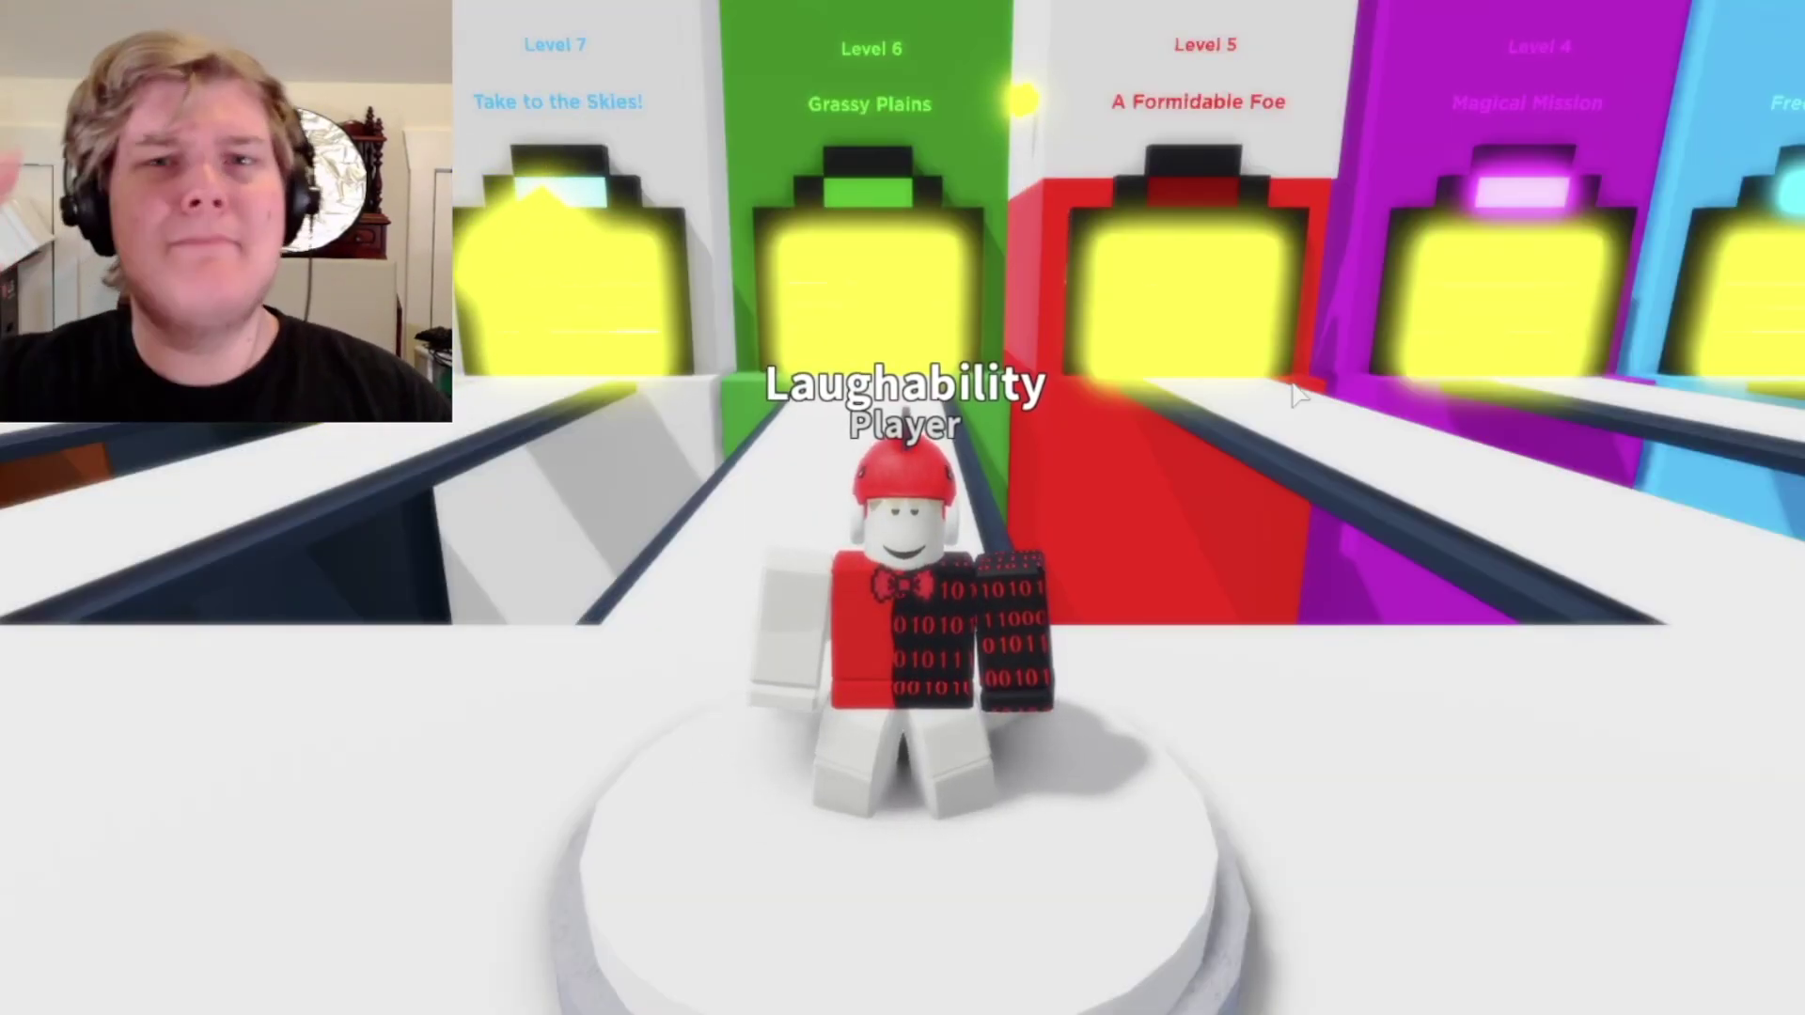
- Run through the next yellow door and along the white path past the SHOP
right_click_drag(1298, 399, 973, 97)
key("w")
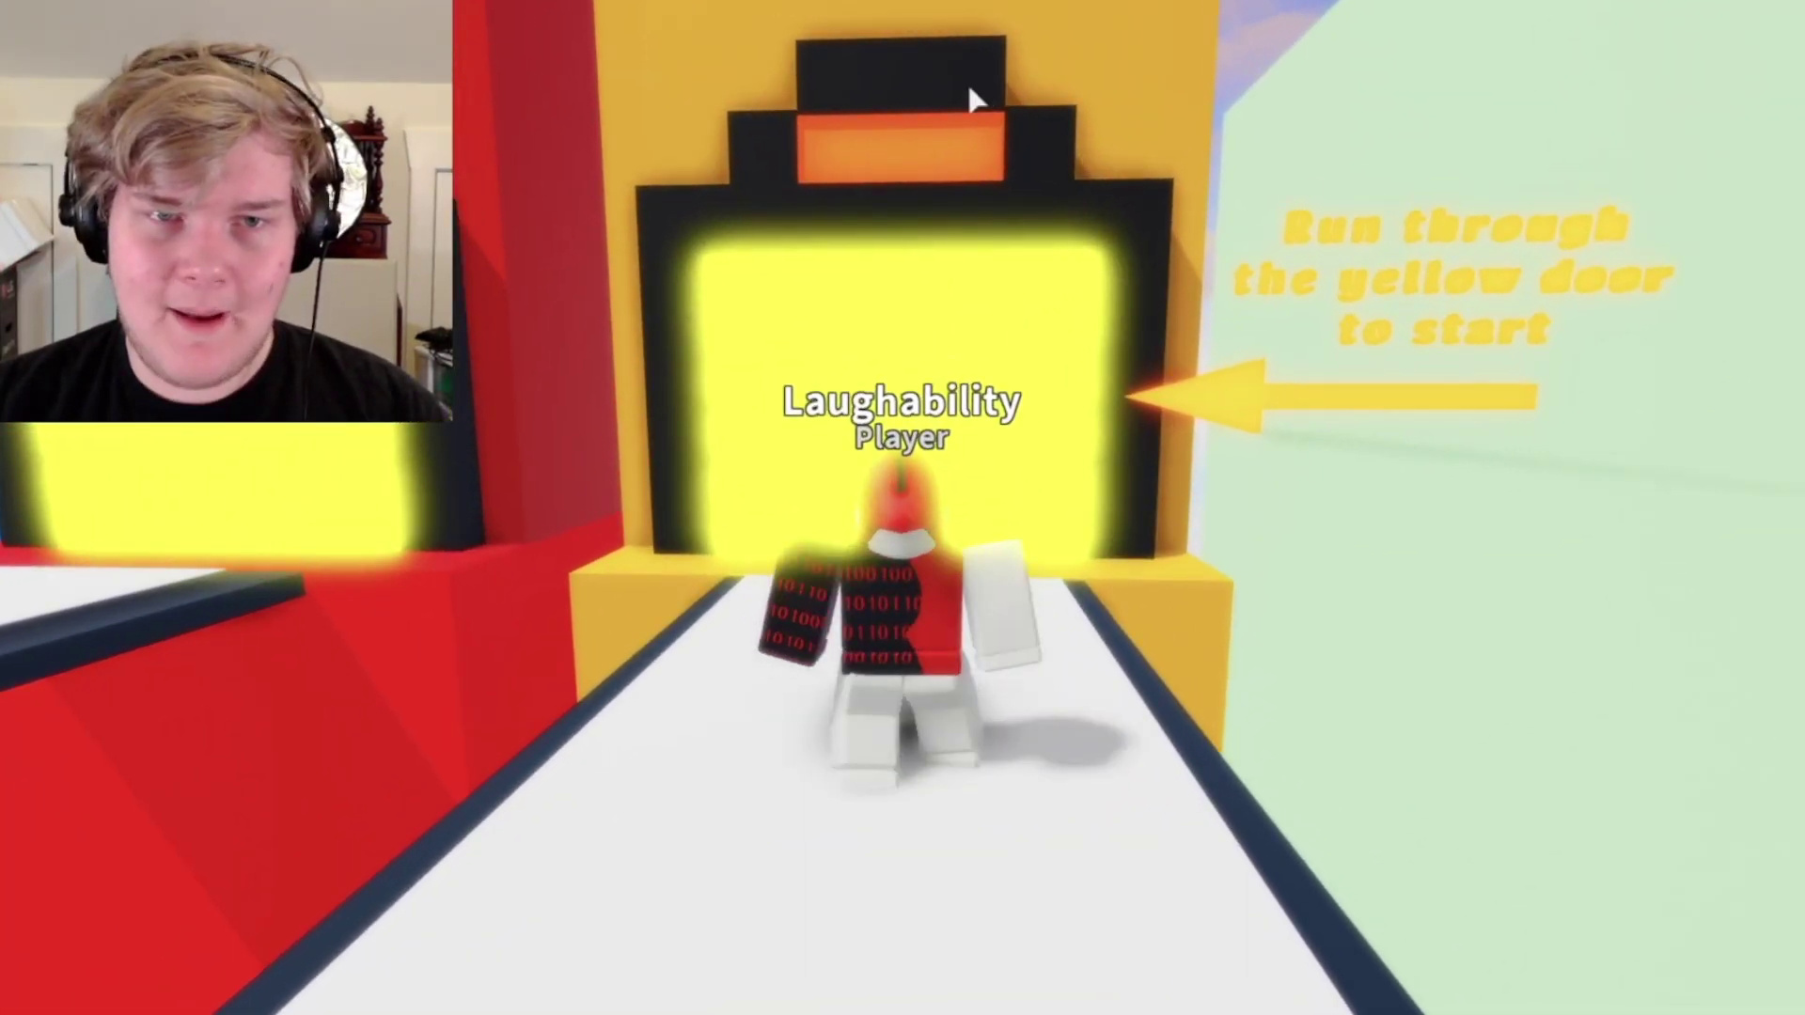
key("w")
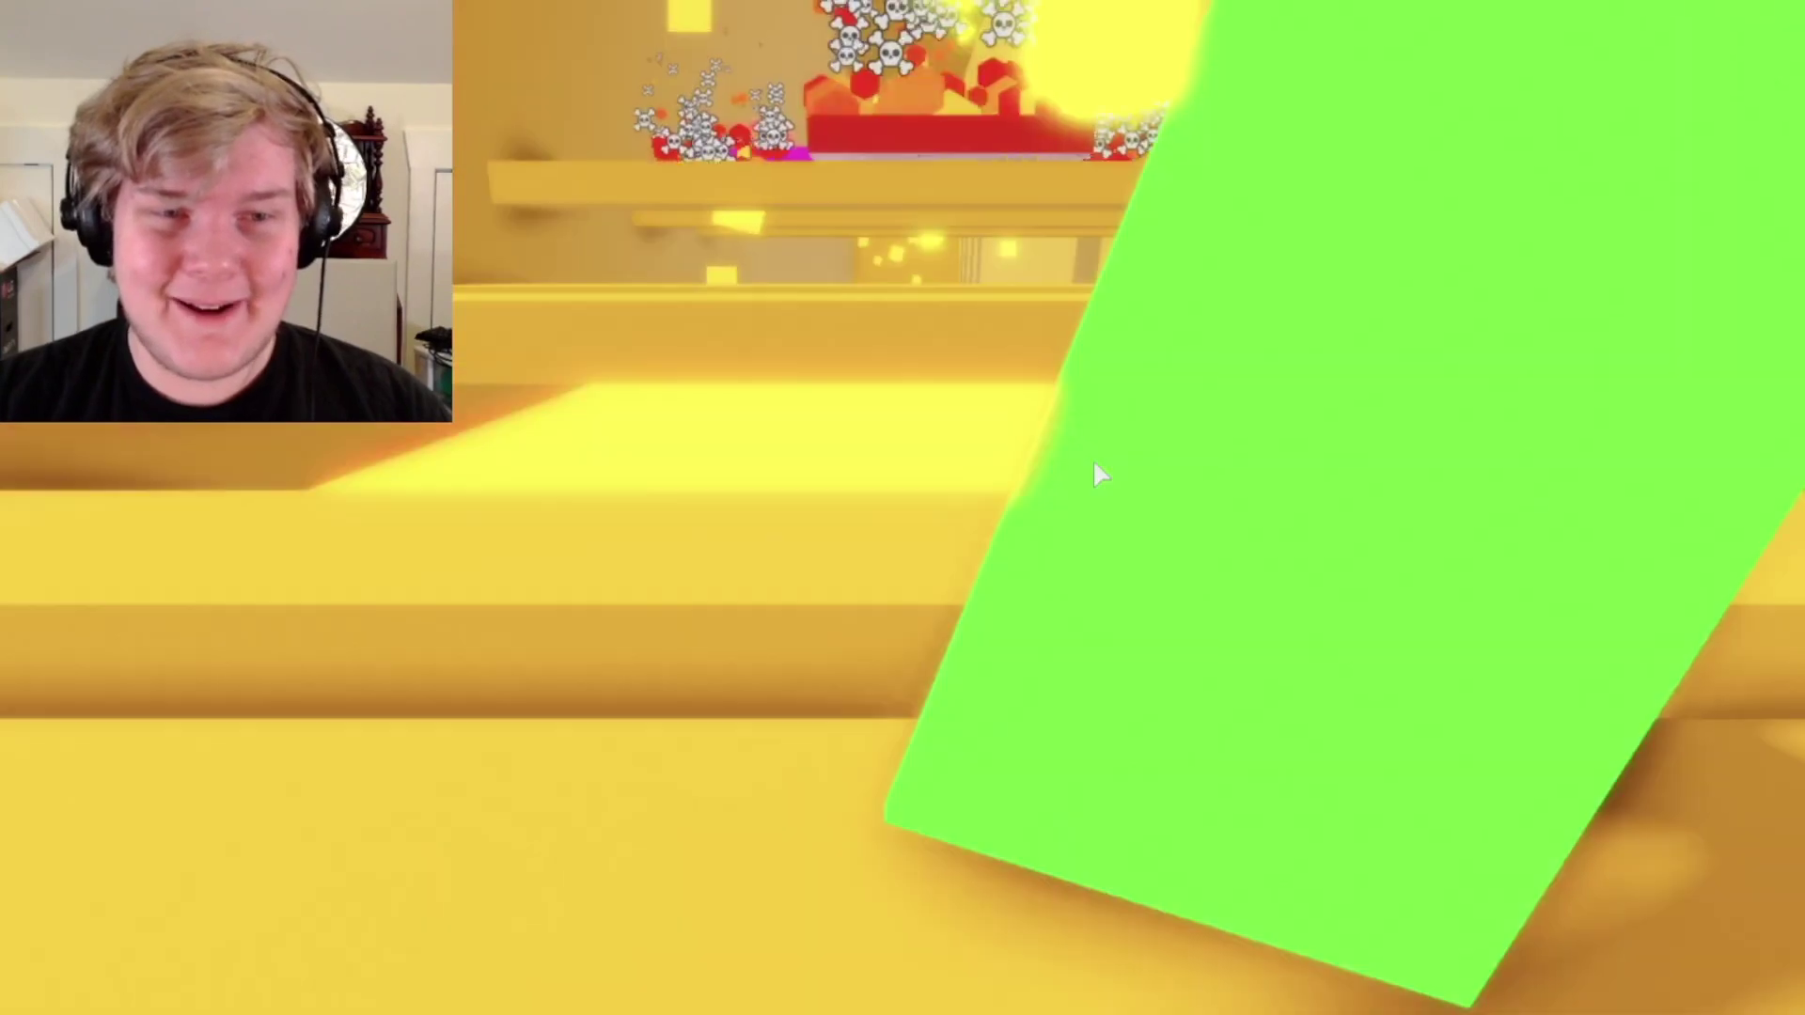
key("w")
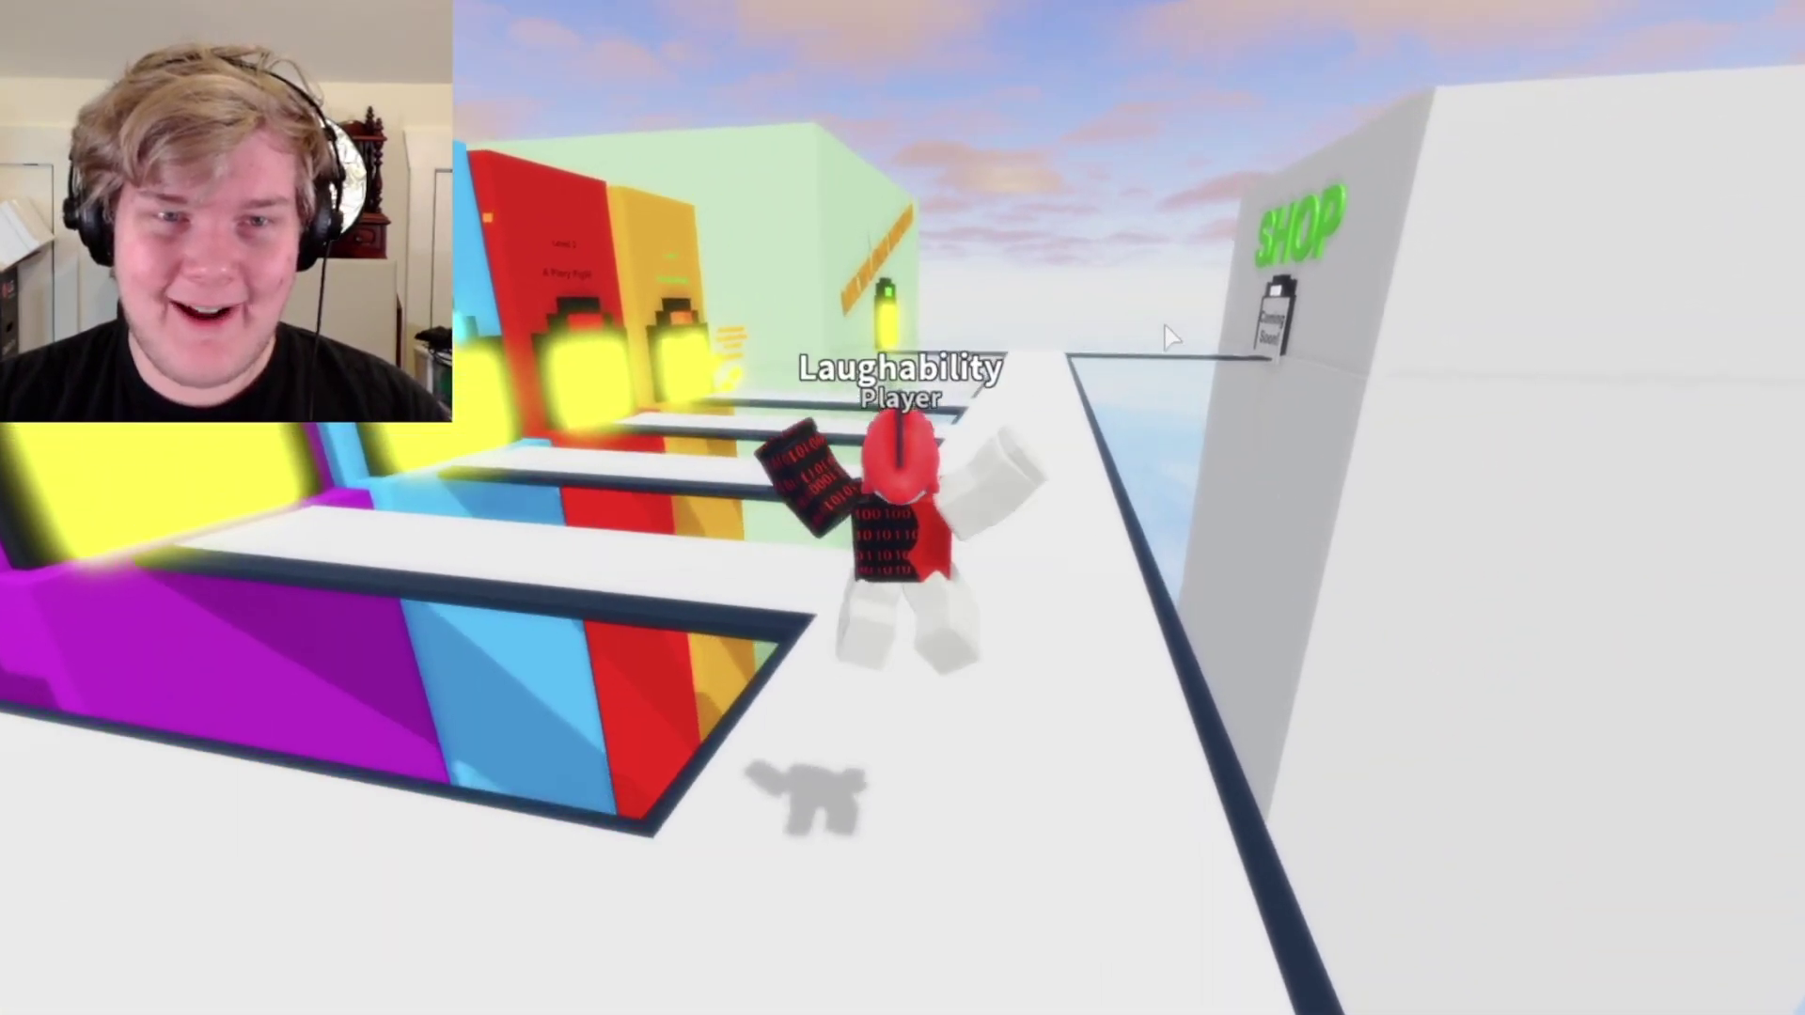
key("w")
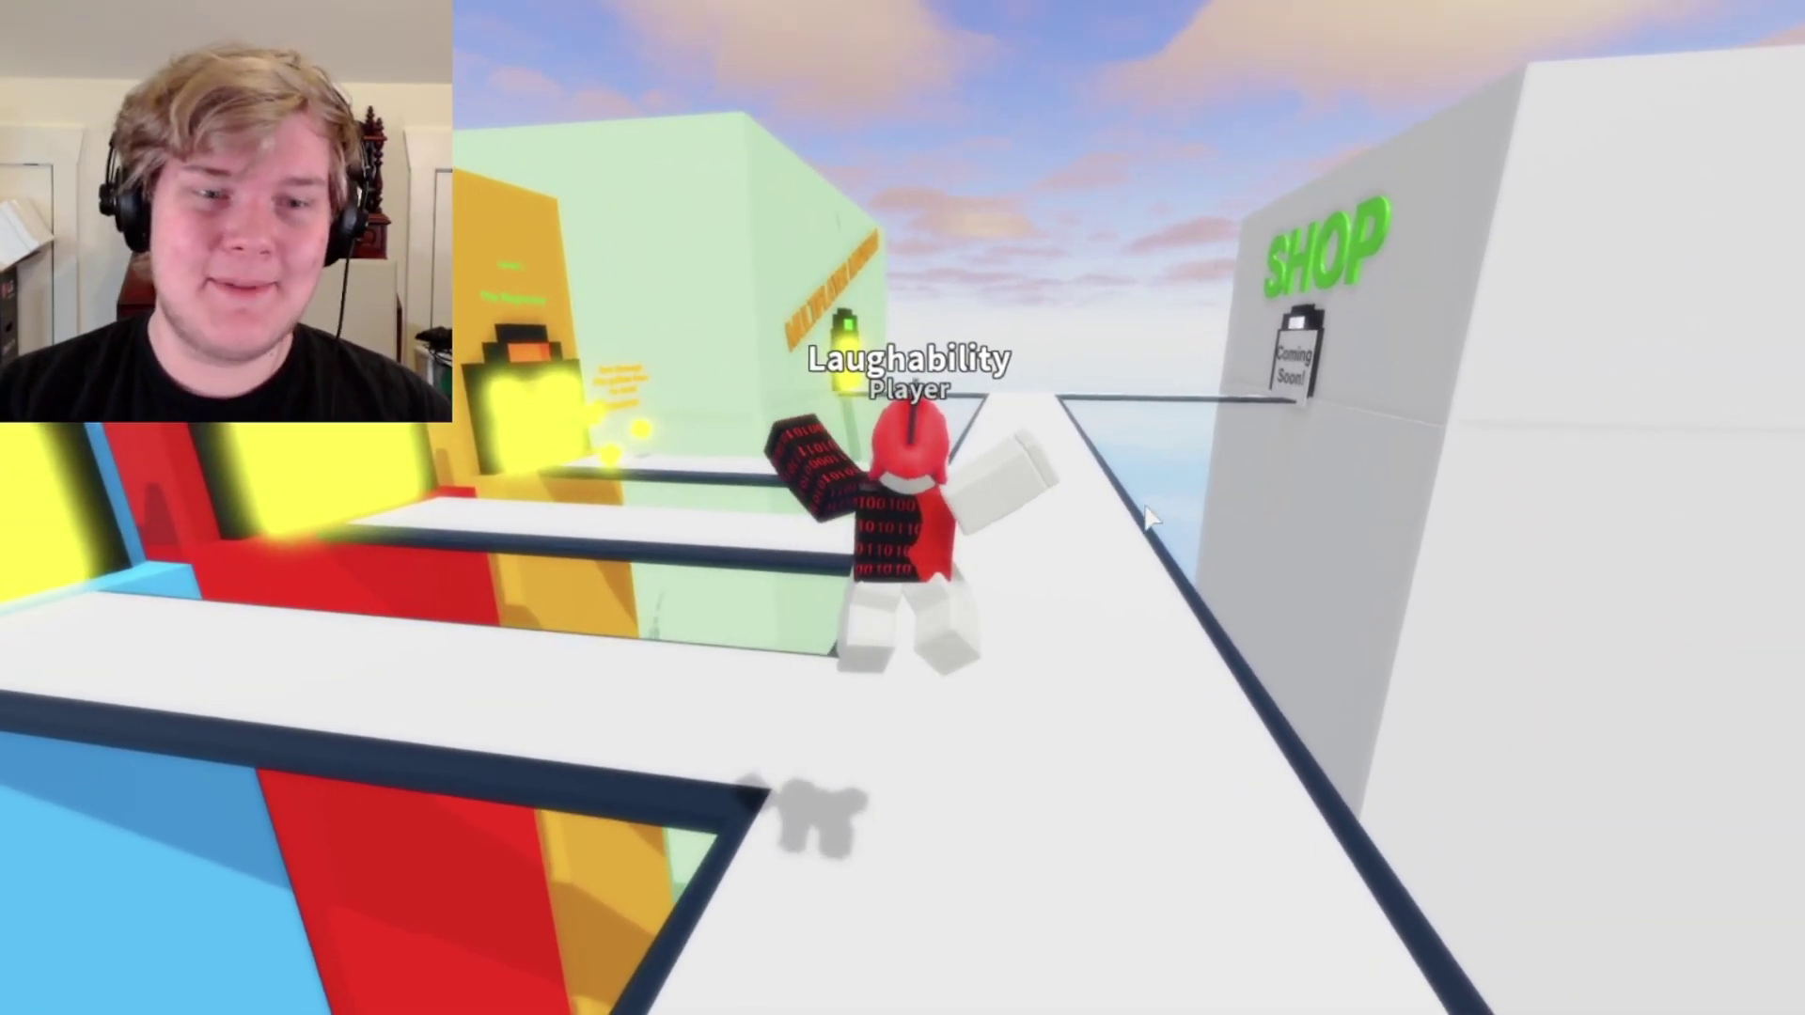
key("w")
- Cross the lava stair course and magenta platform, jump the yellow stairs, then return to Studio
right_click_drag(1143, 519, 1071, 487)
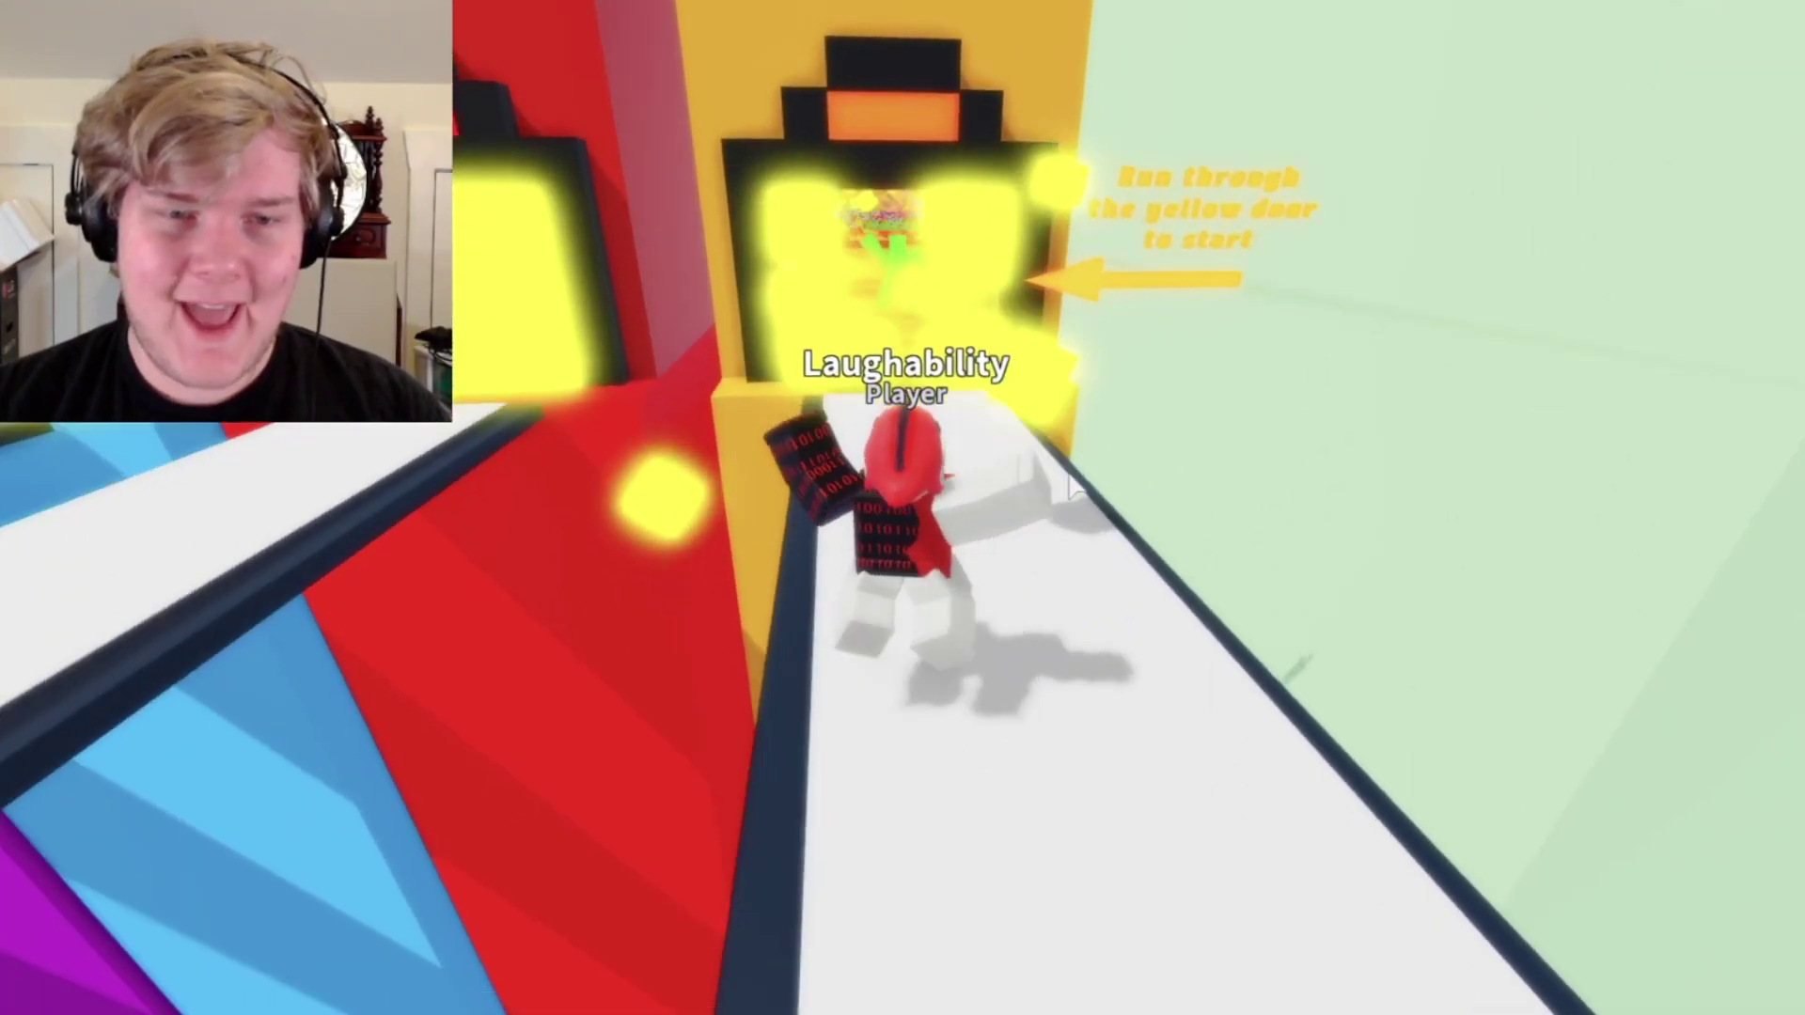
key("w")
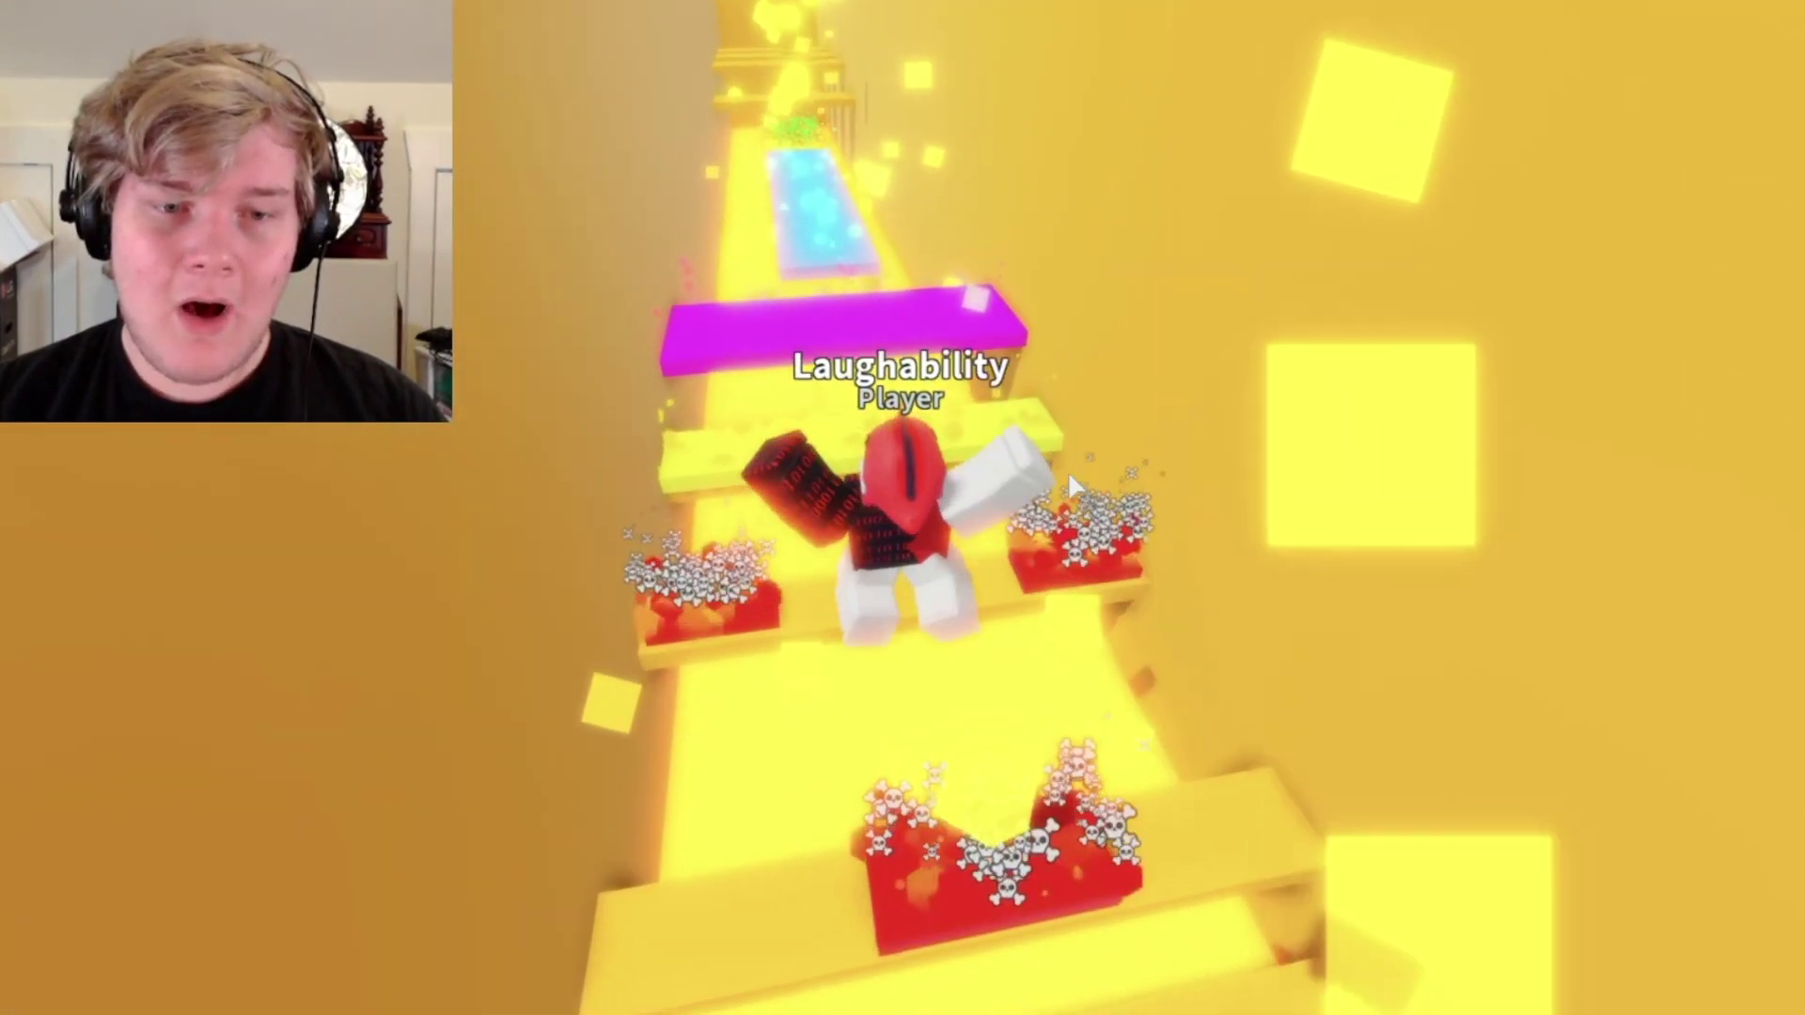
key("w")
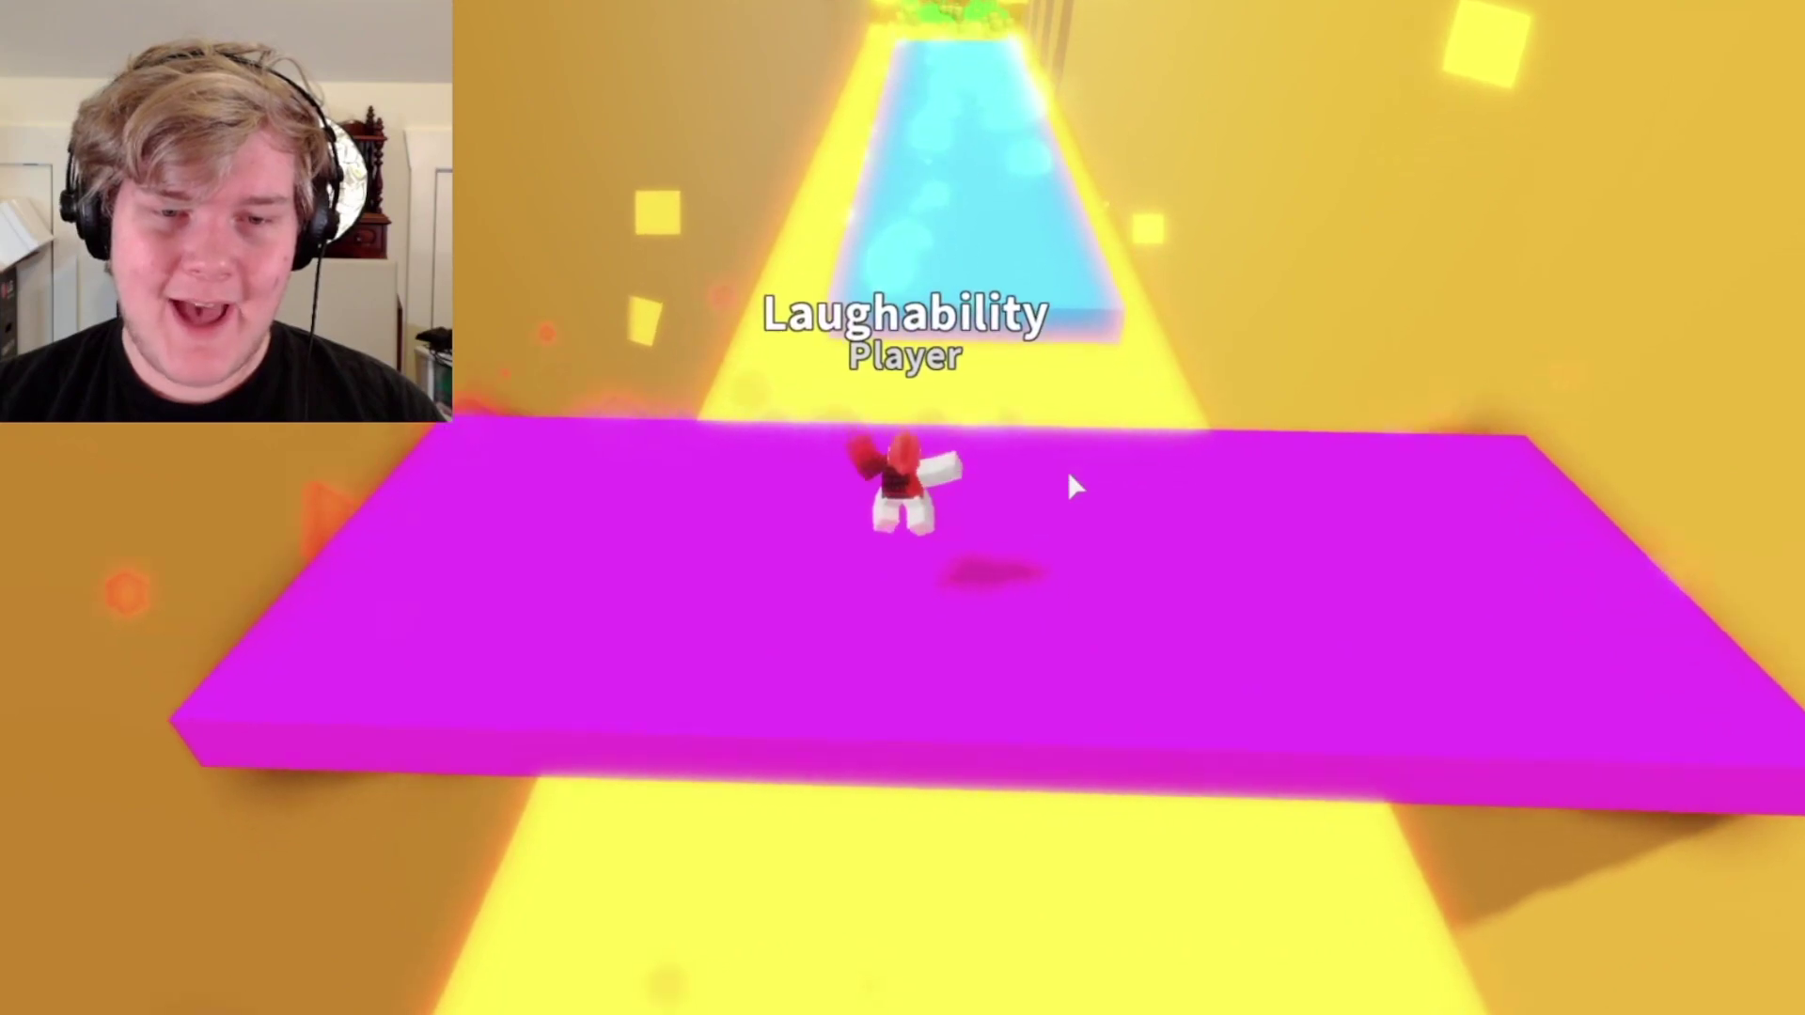
key("w")
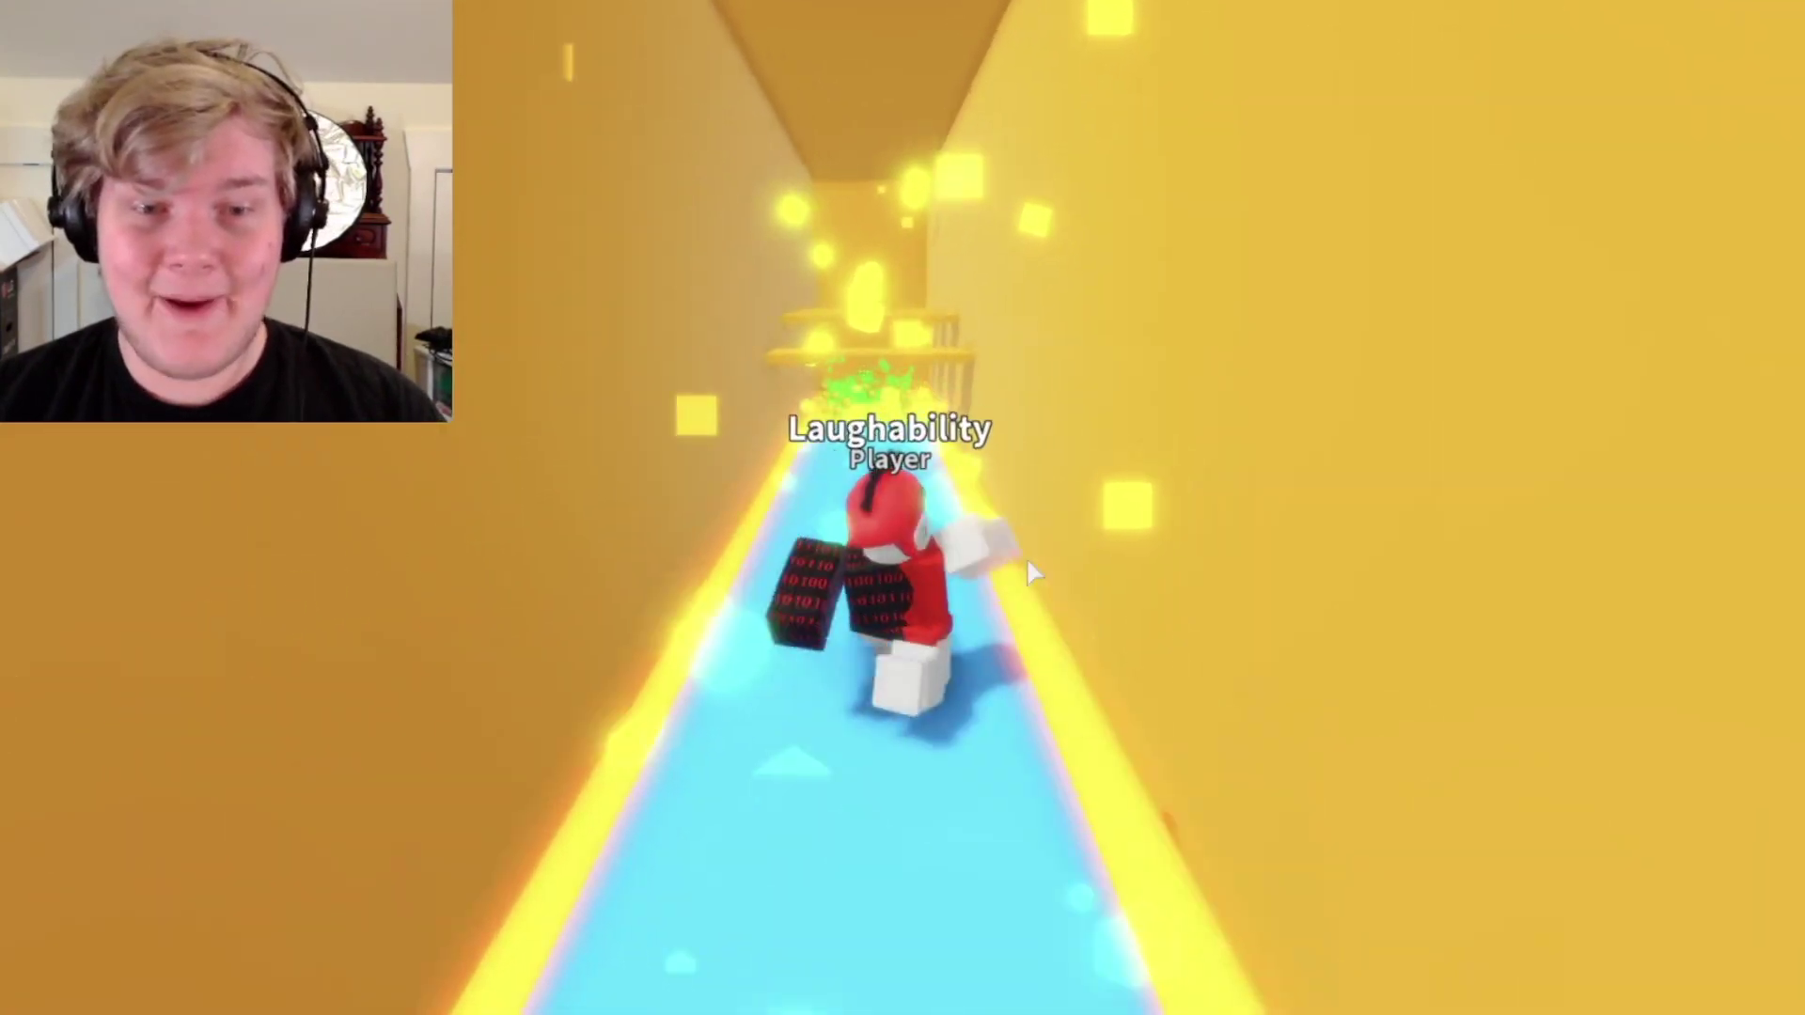
key("w")
key("space")
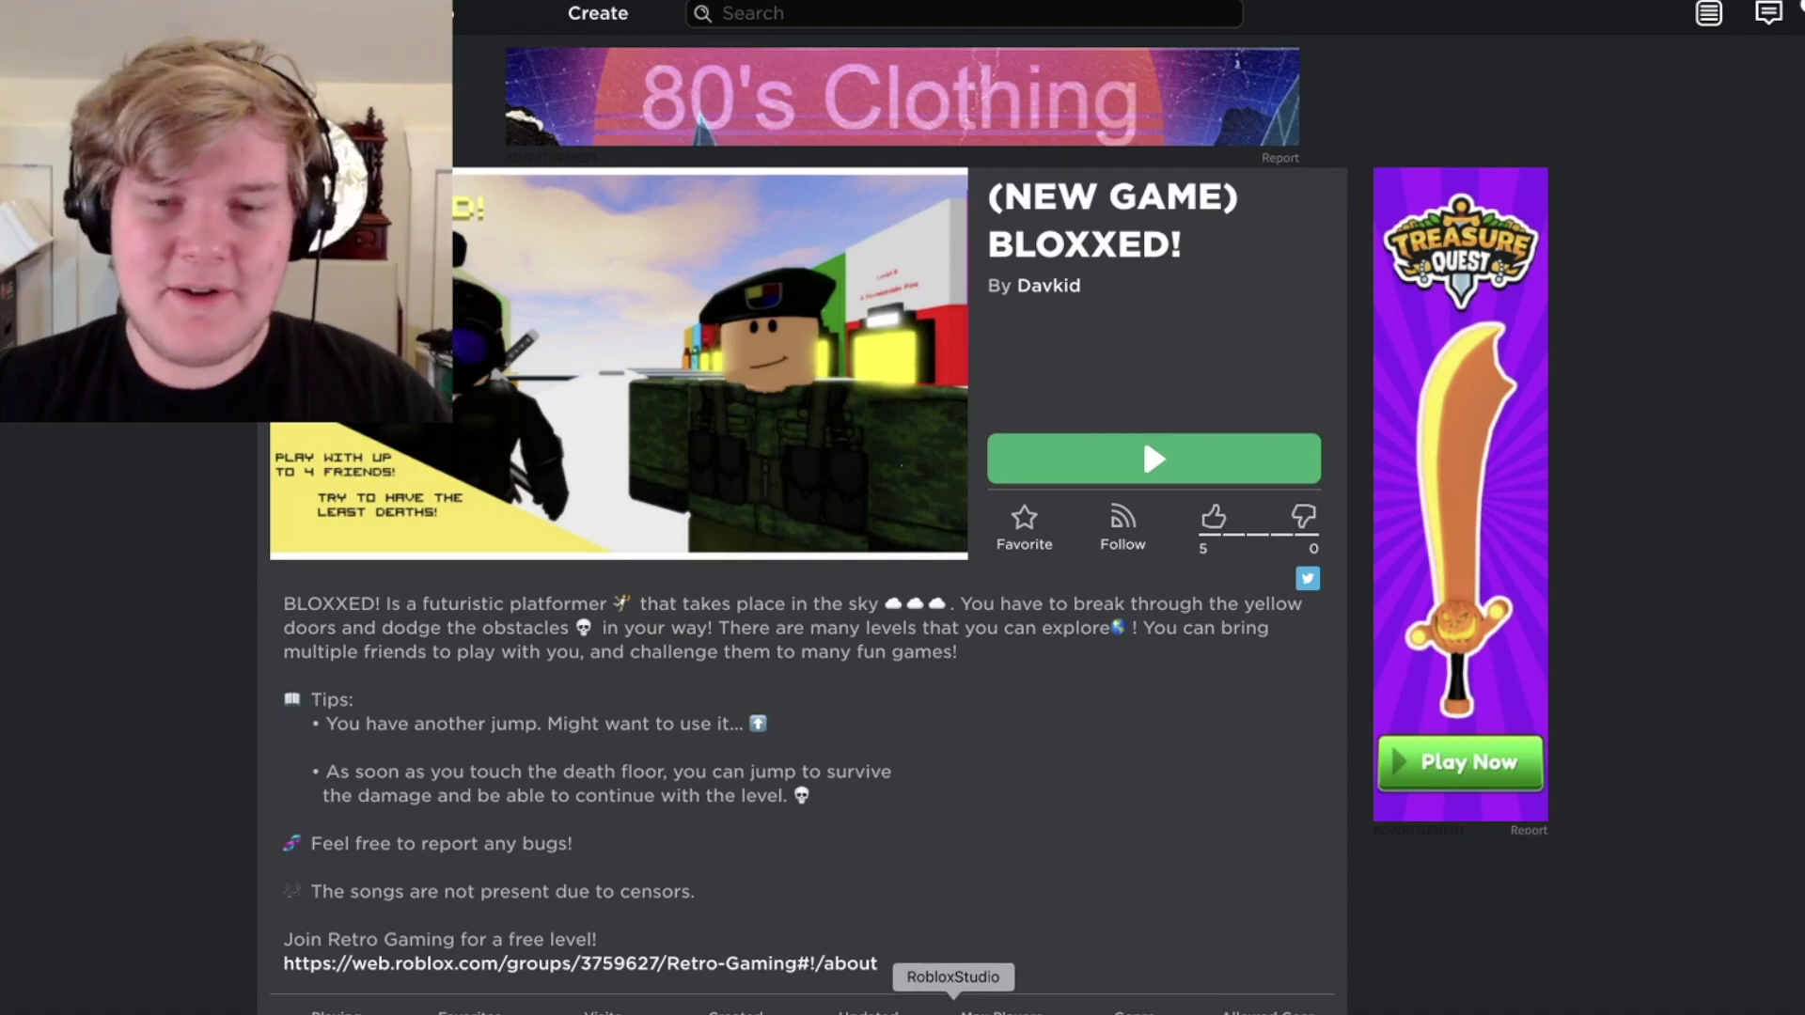
left_click(953, 1008)
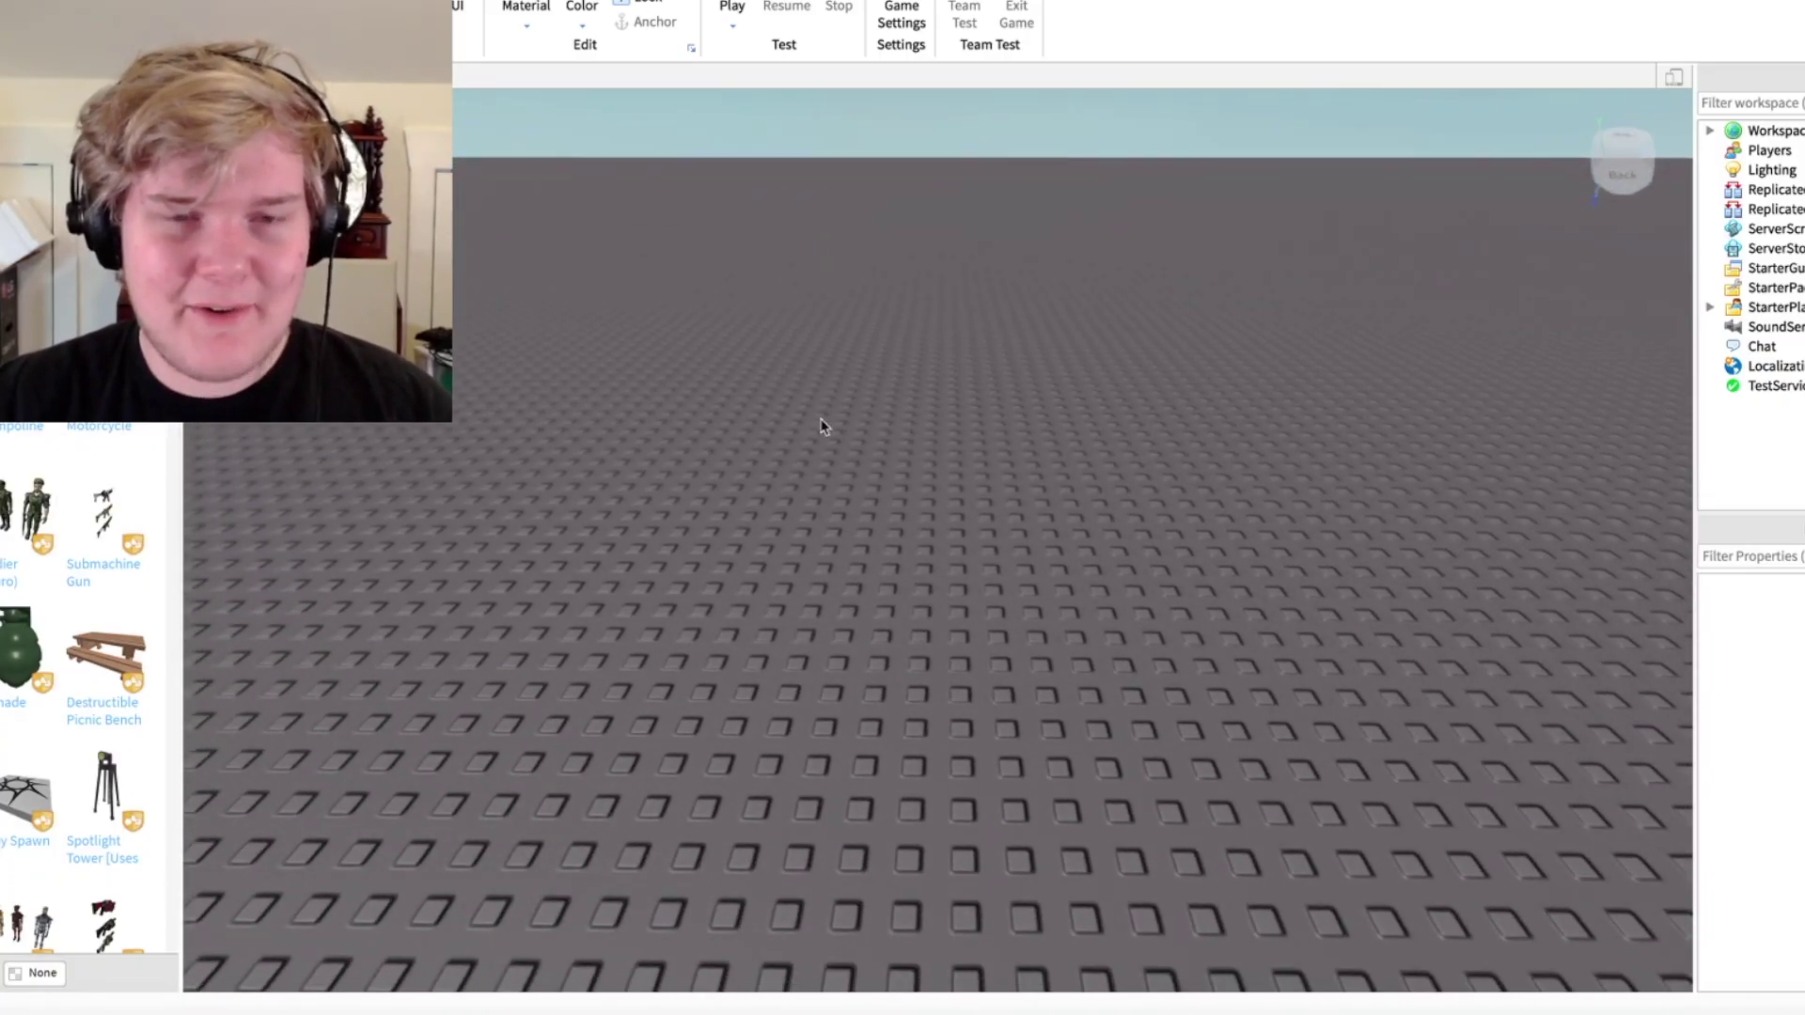
- Insert the Motorcycle model onto the baseplate and orbit around it
left_click(822, 426)
right_click_drag(1332, 474, 987, 466)
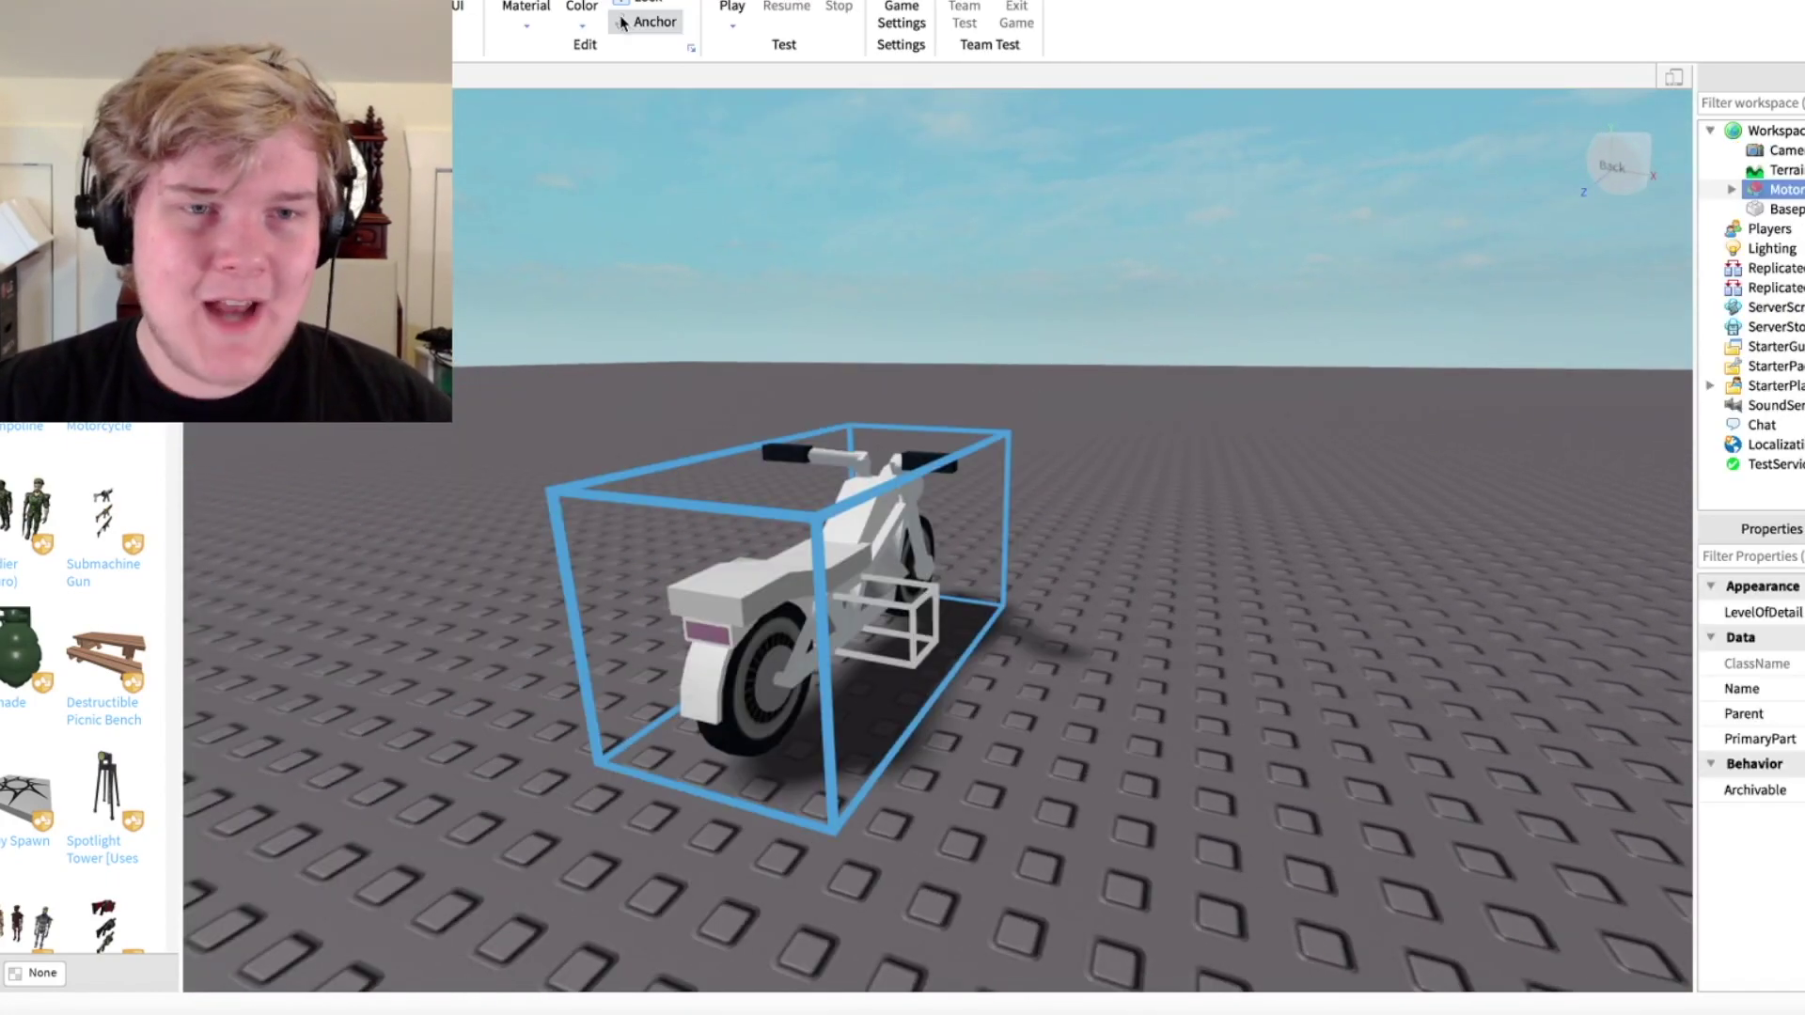
right_click_drag(1160, 256, 988, 283)
scroll(988, 423, "down", 3)
right_click_drag(987, 423, 1274, 531)
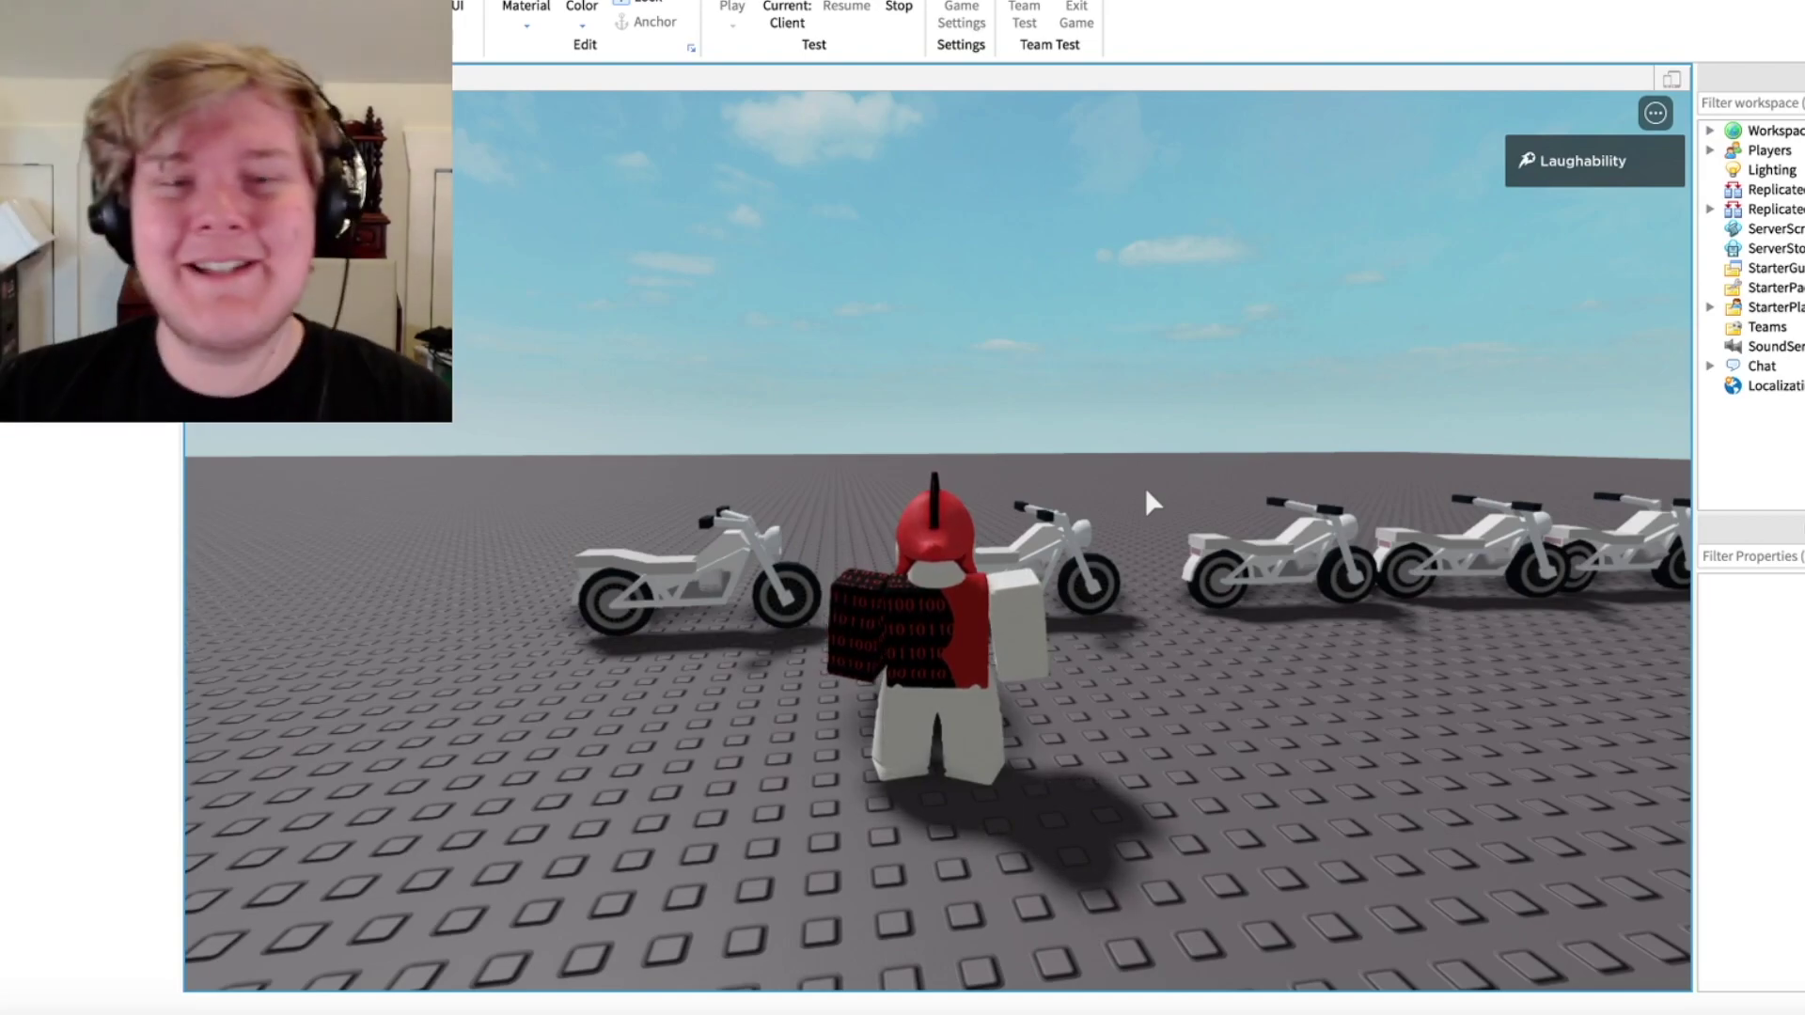
- Ride a motorcycle in the playtest, stop it, and close the place
key("d")
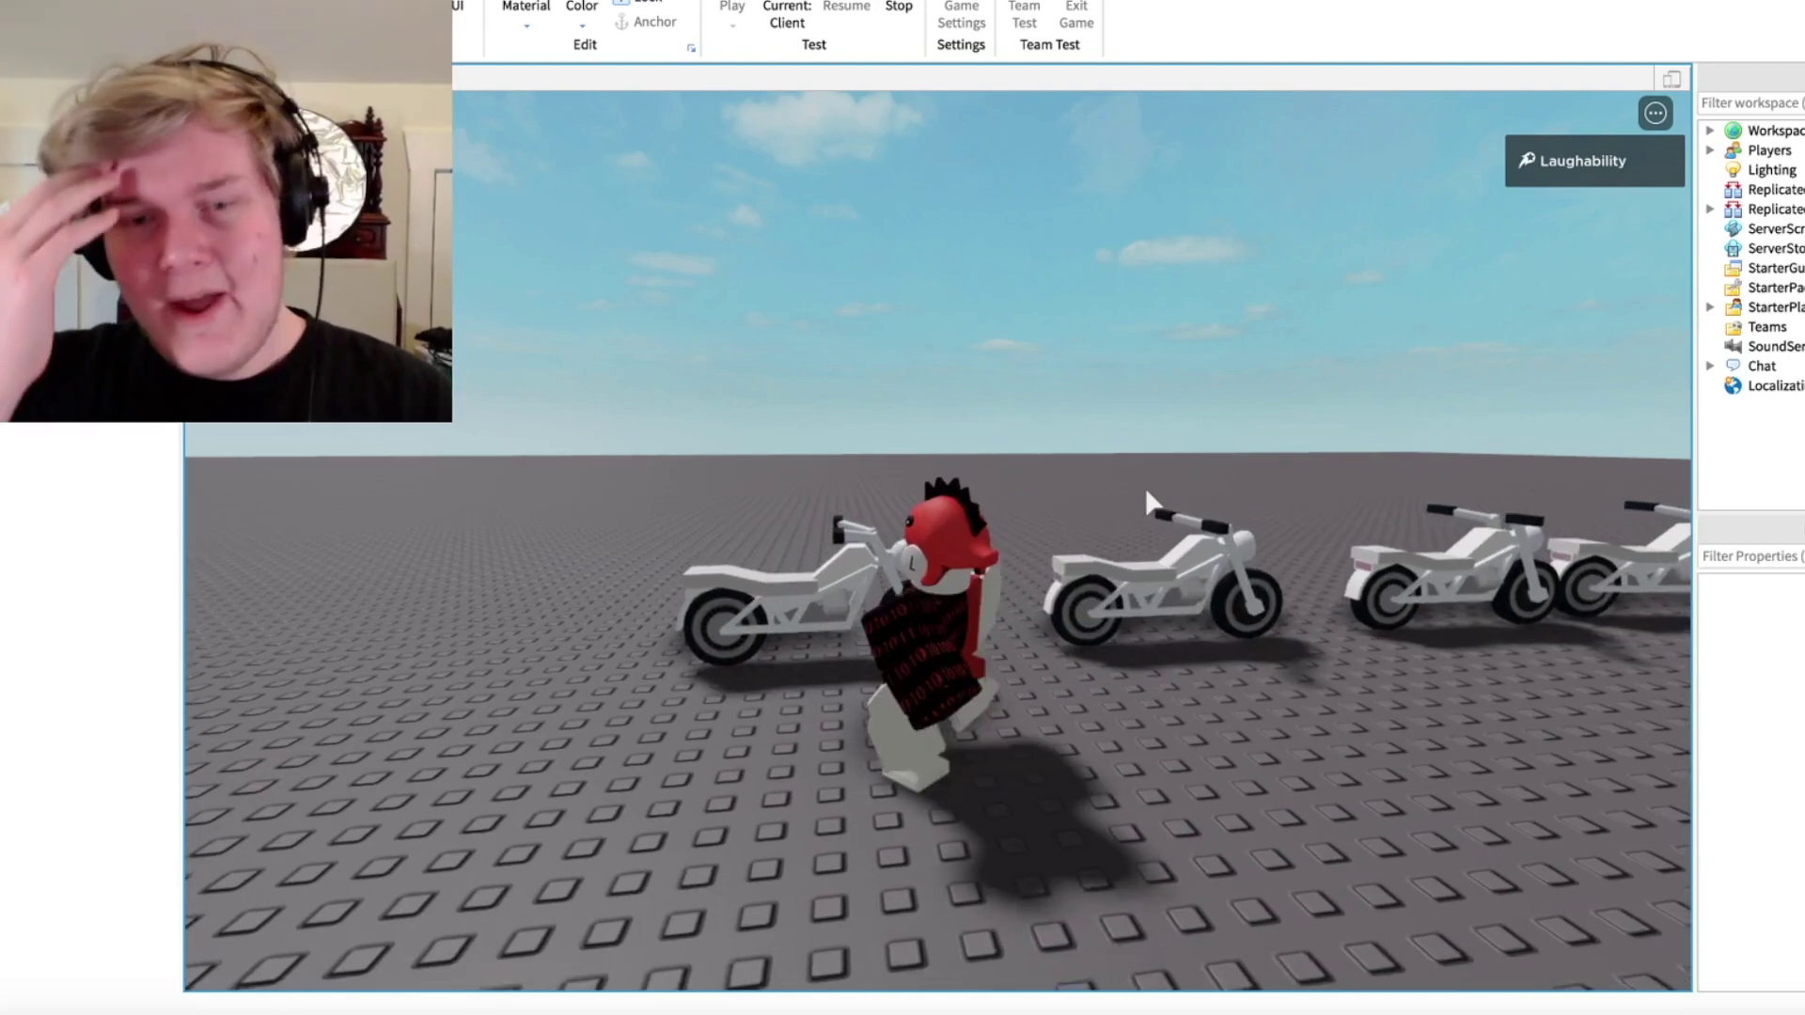
key("w")
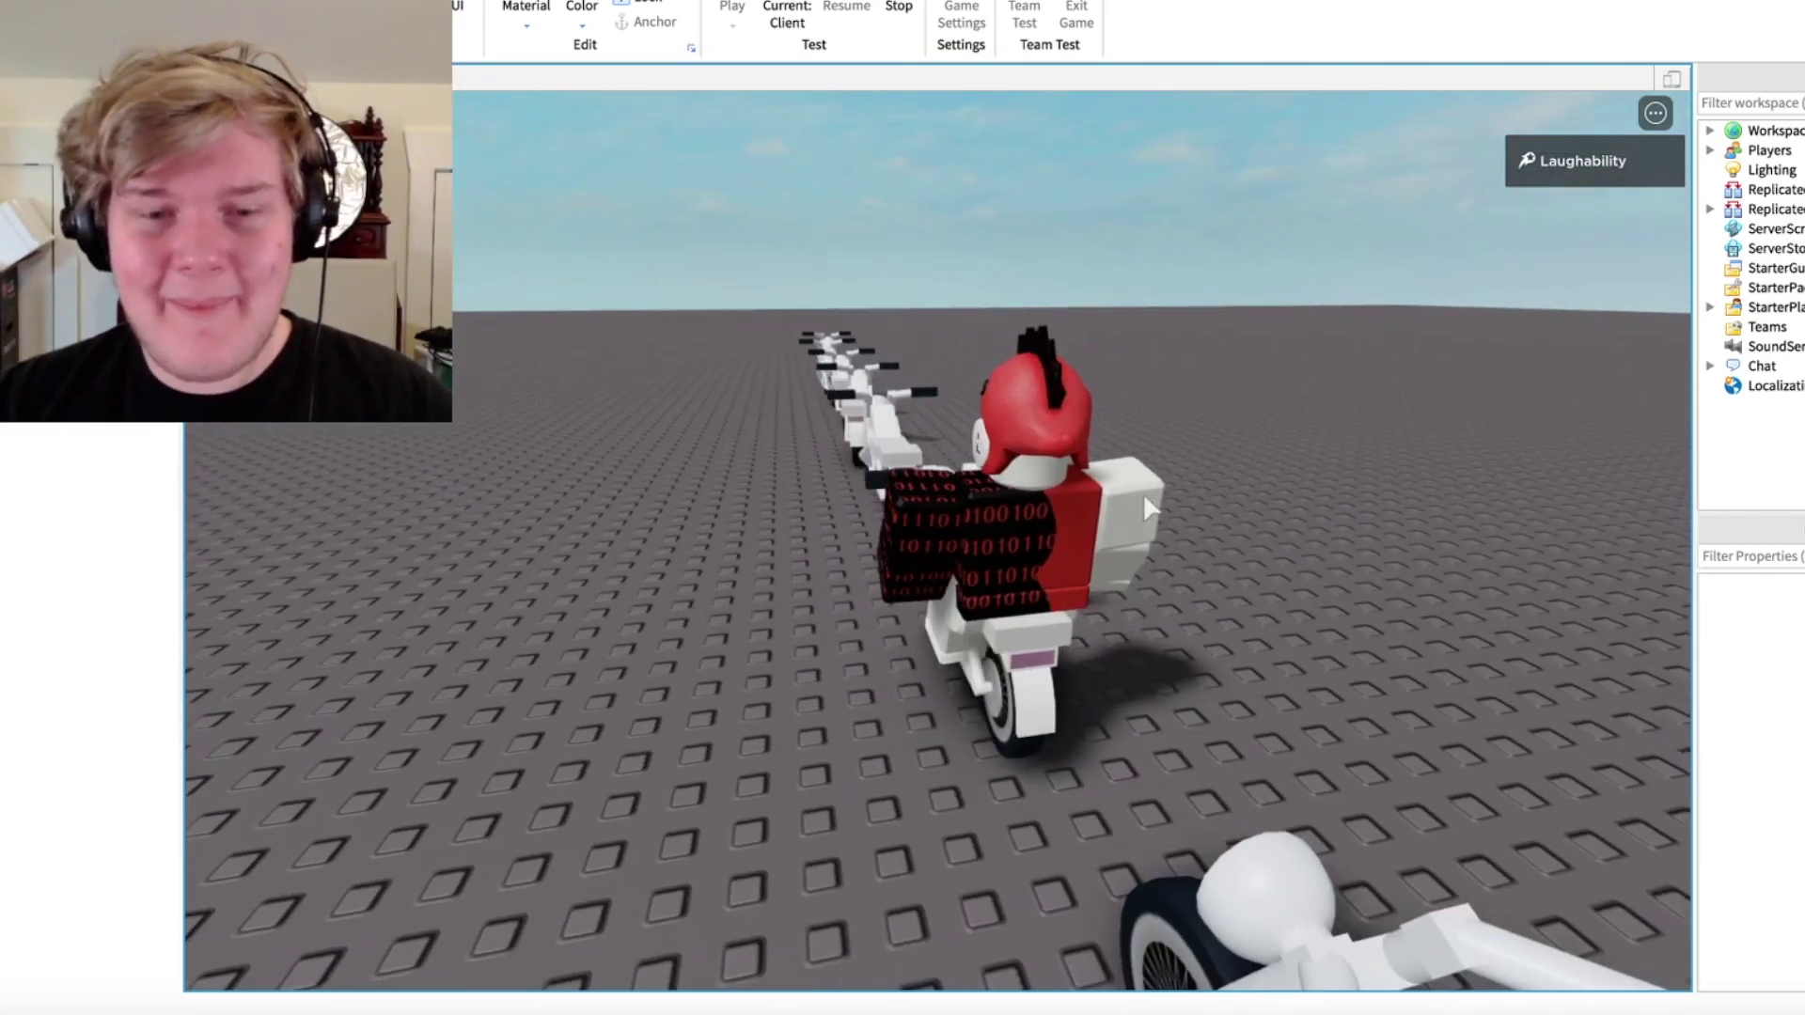
right_click_drag(1142, 492, 1143, 492)
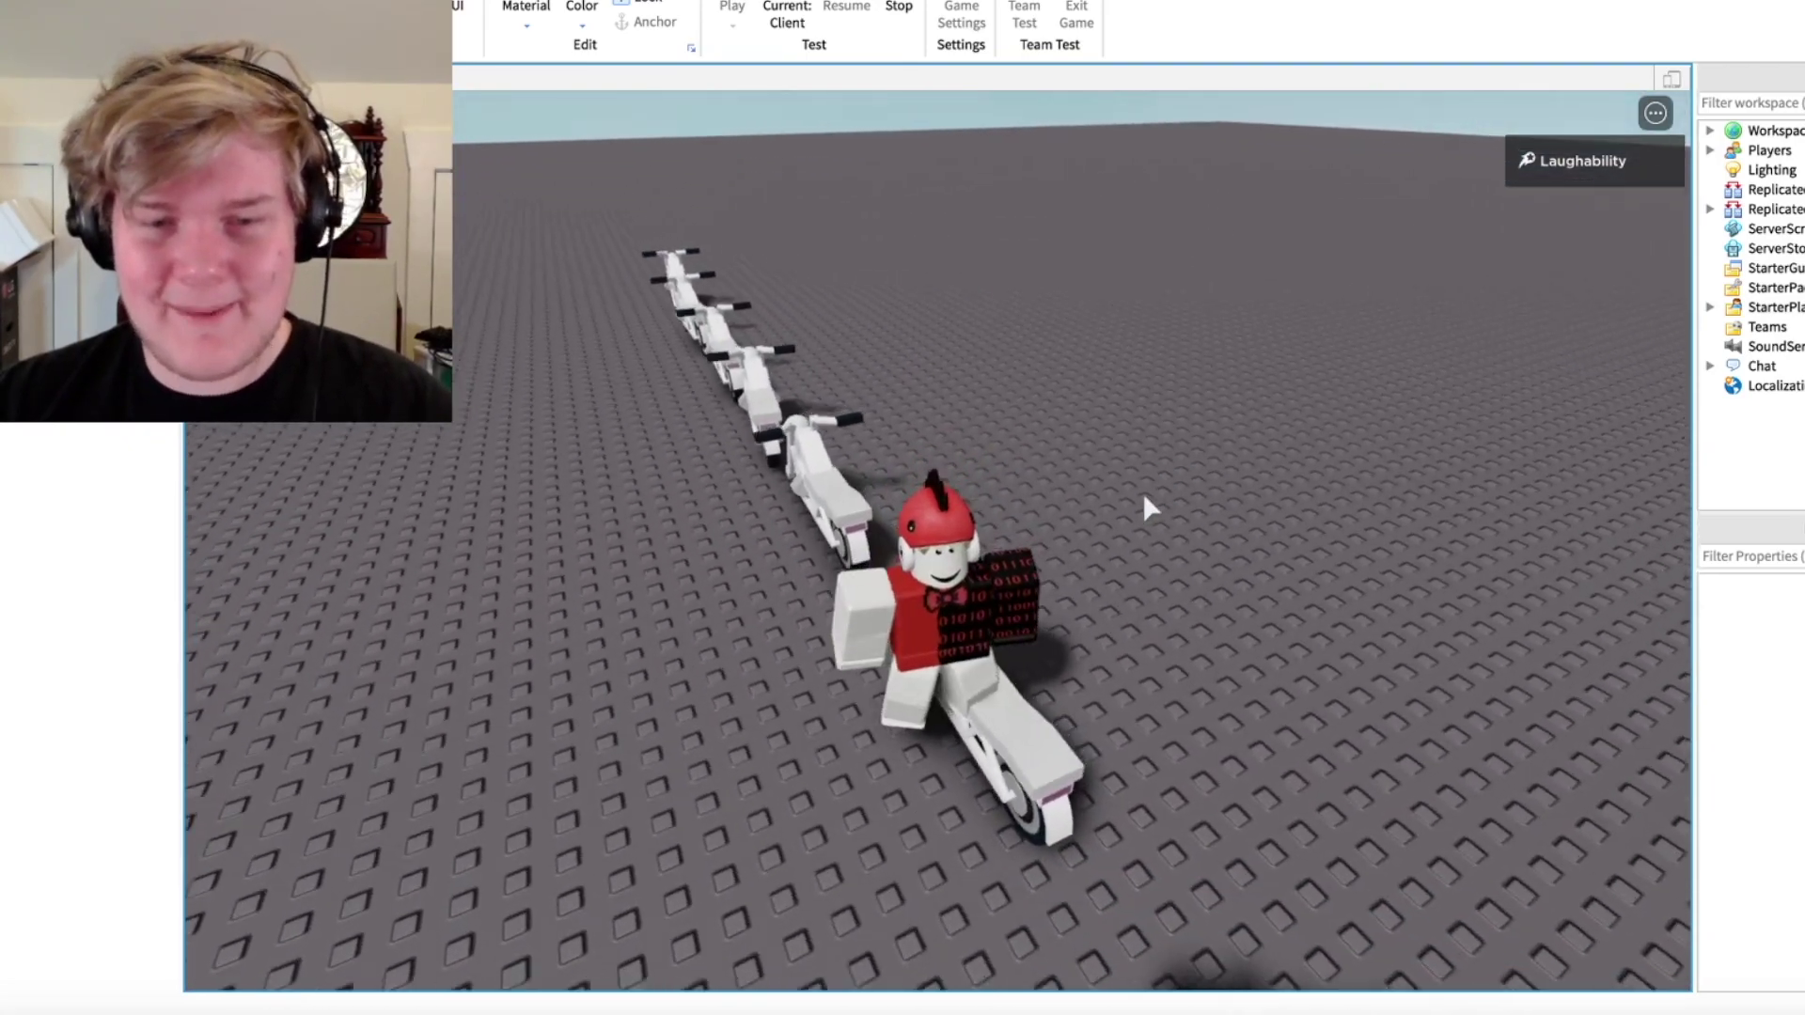
key("w")
key("shift+F5")
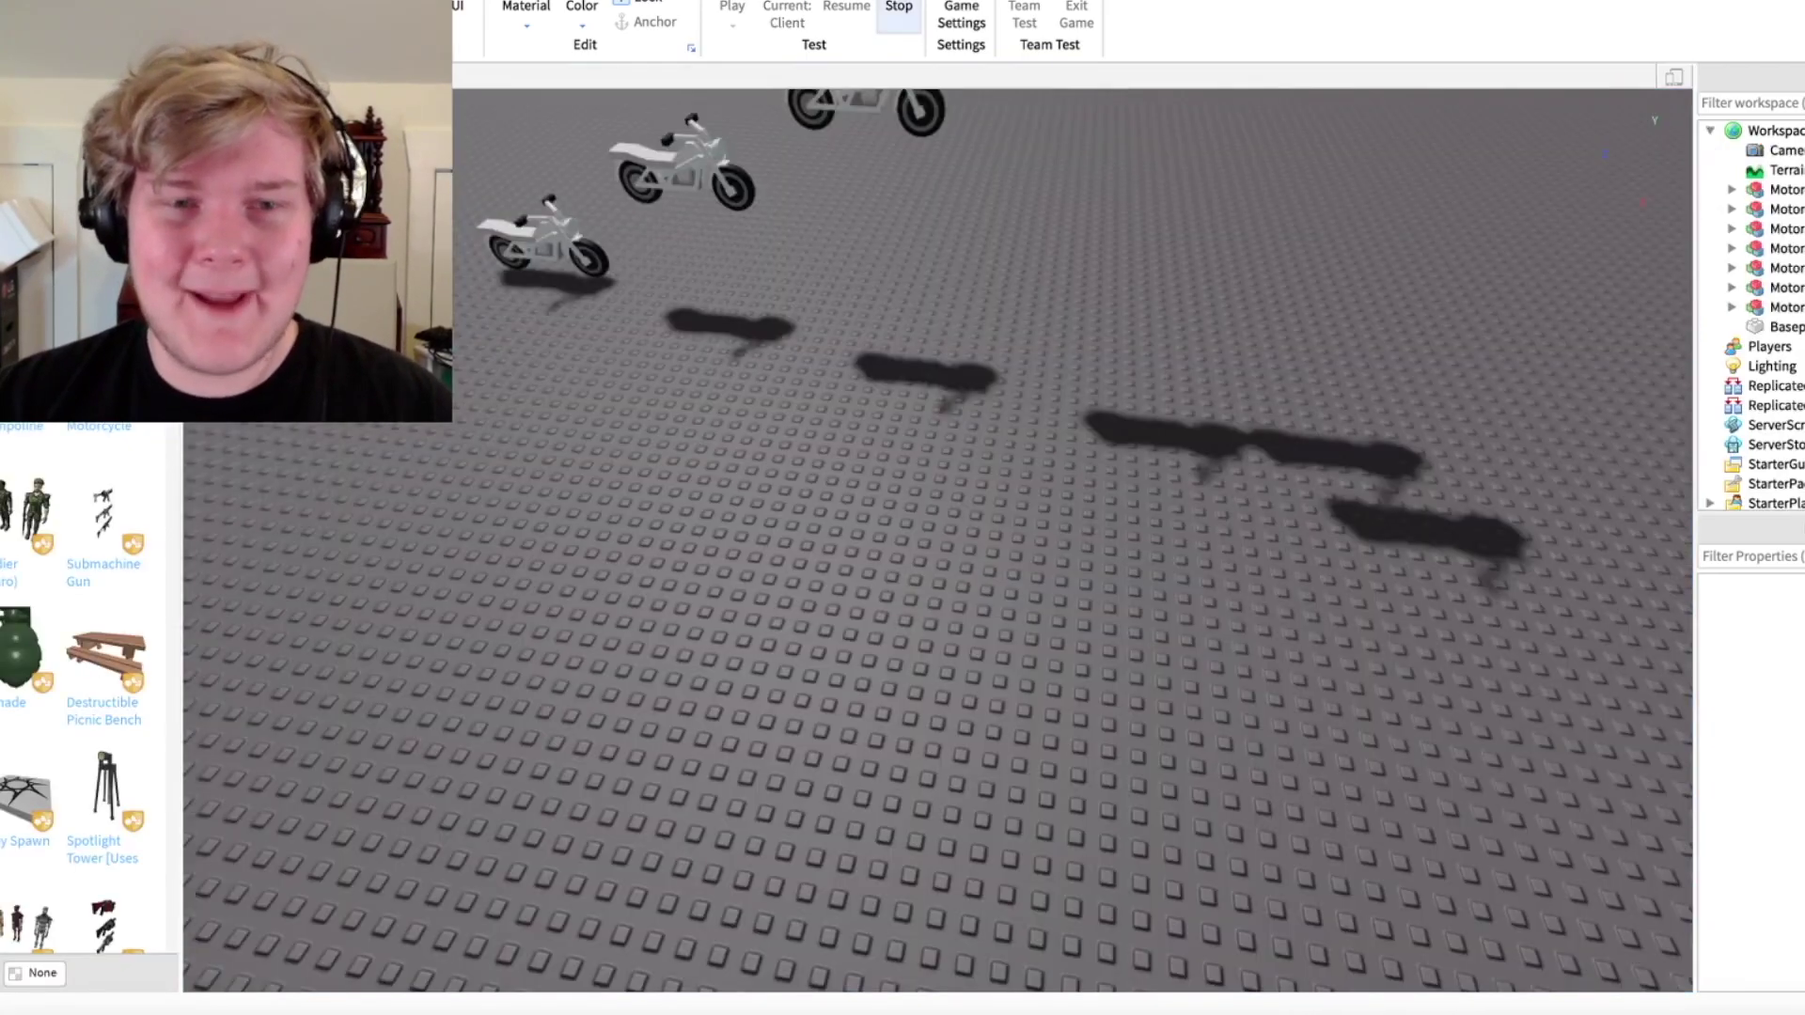
key("ctrl+w")
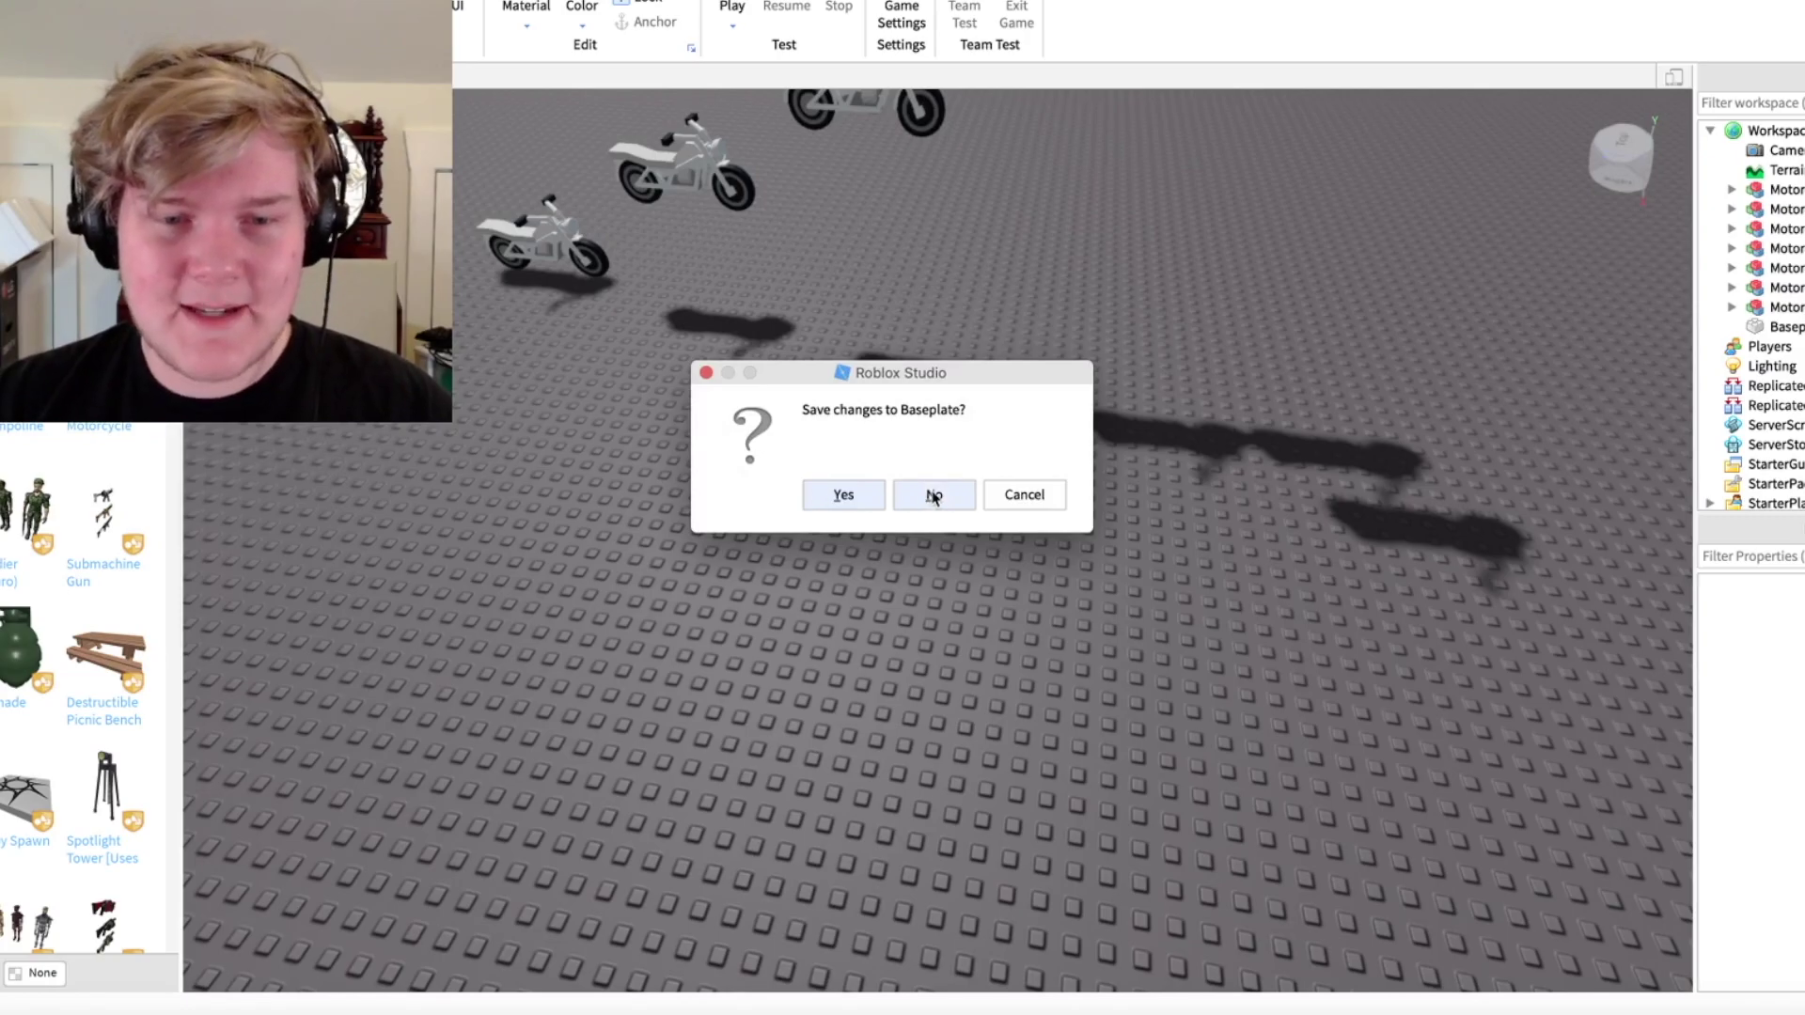